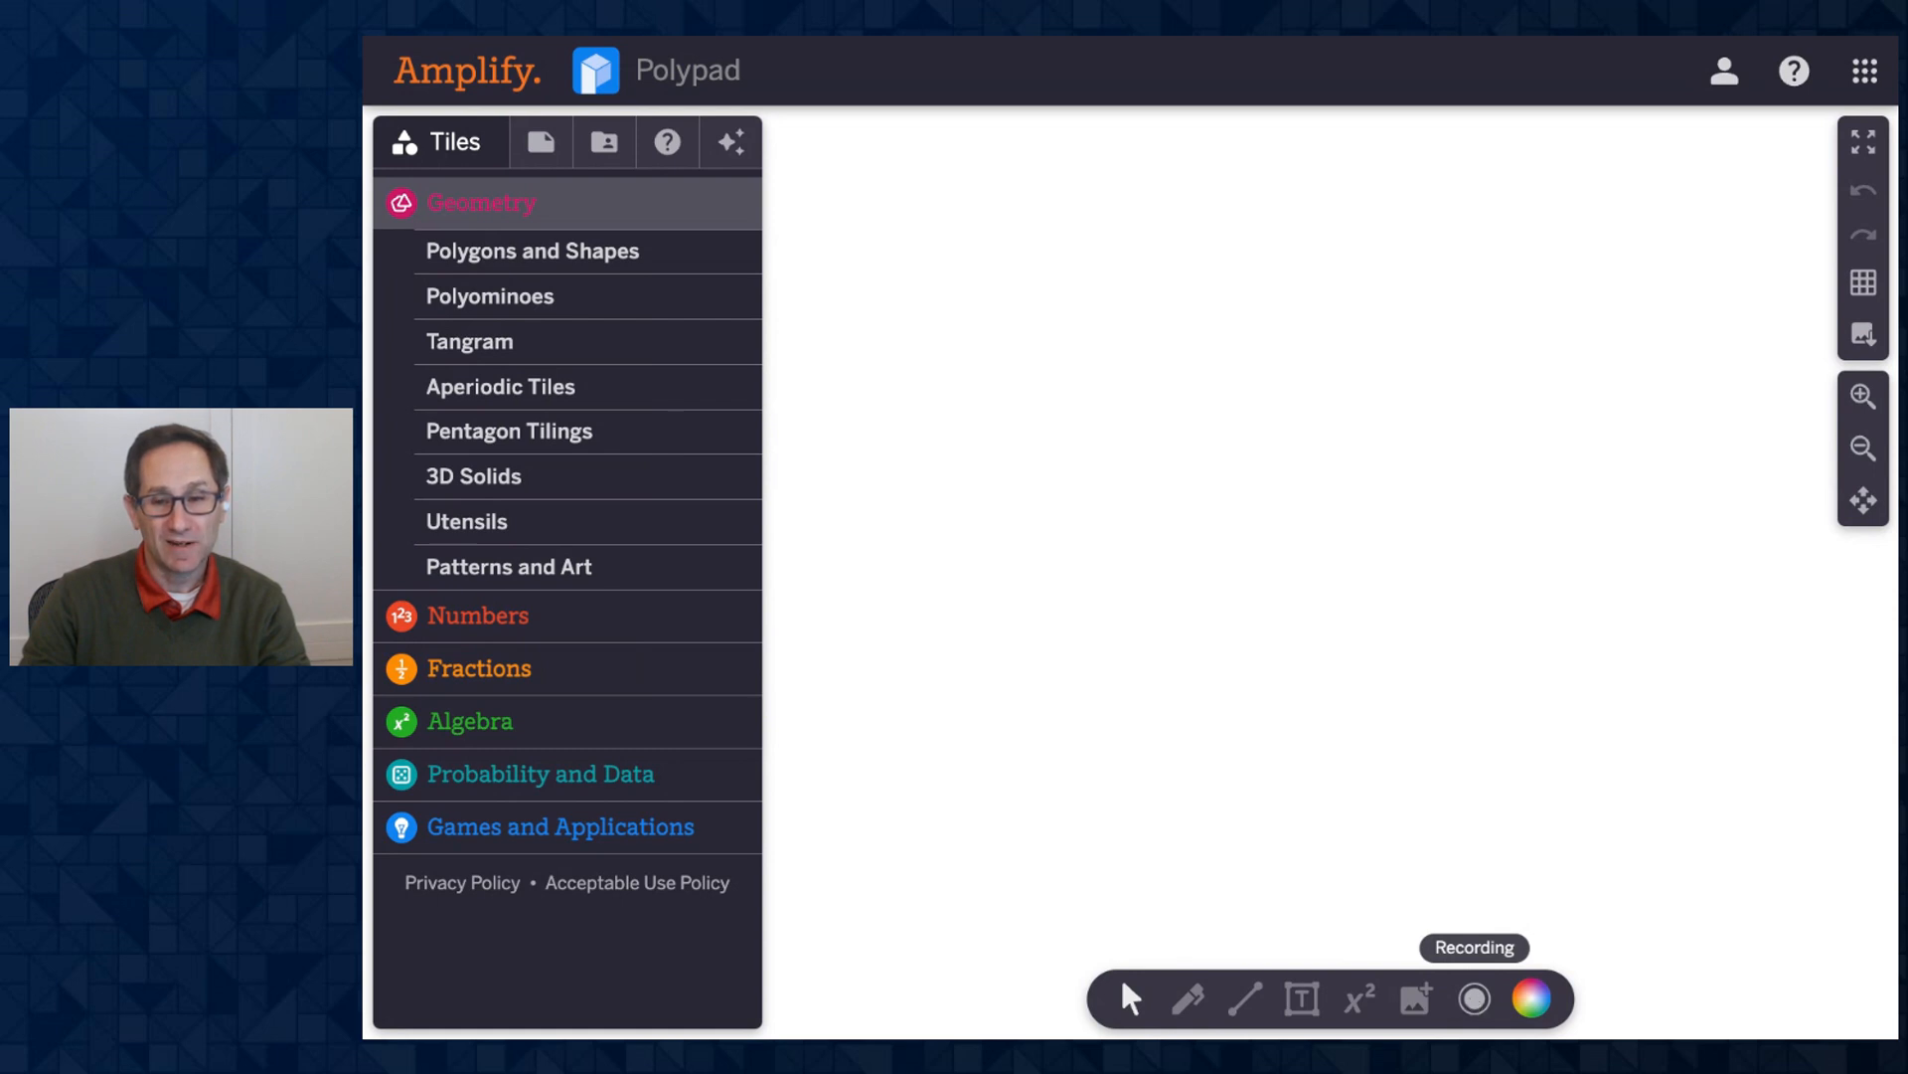
Configure the recording options to capture both the microphone and the cursor.
{"action": "left_click", "coordinate": [1474, 998]}
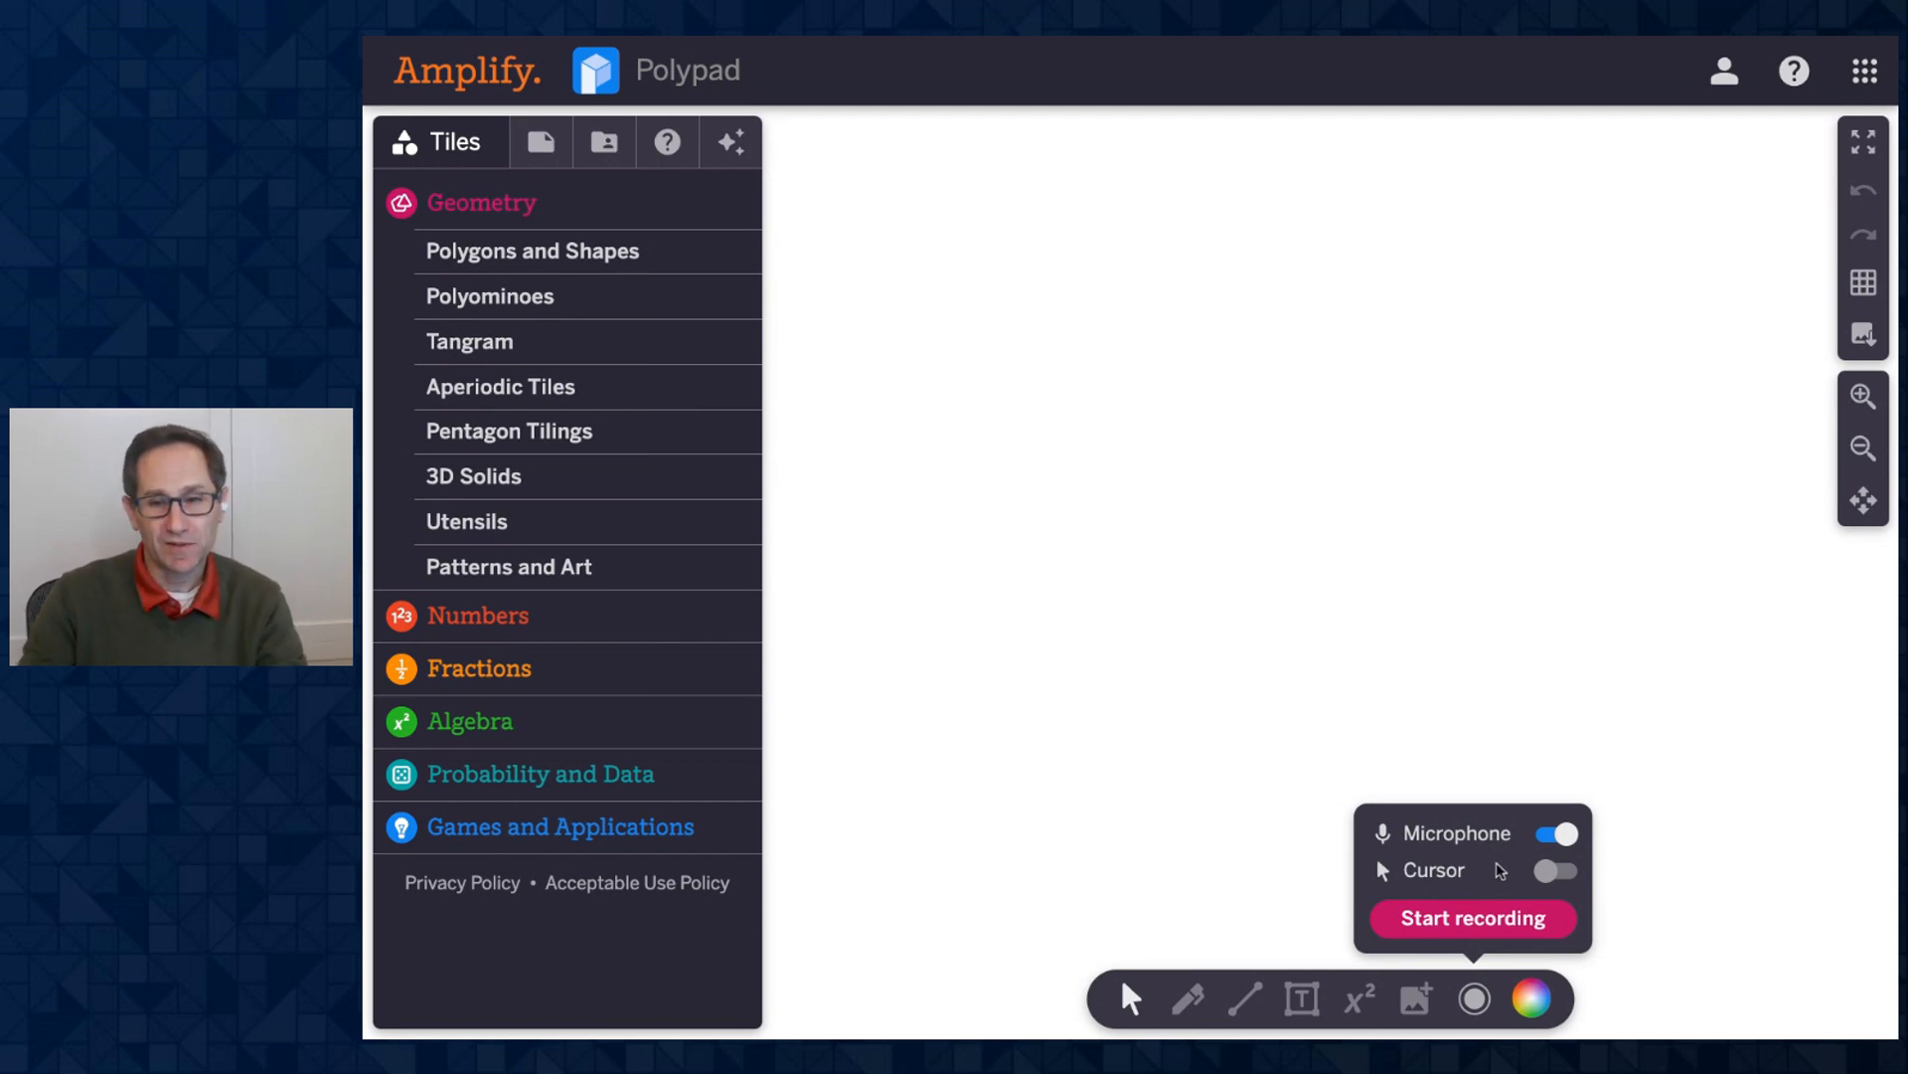
{"action": "left_click", "coordinate": [1543, 839]}
{"action": "left_click", "coordinate": [1543, 840]}
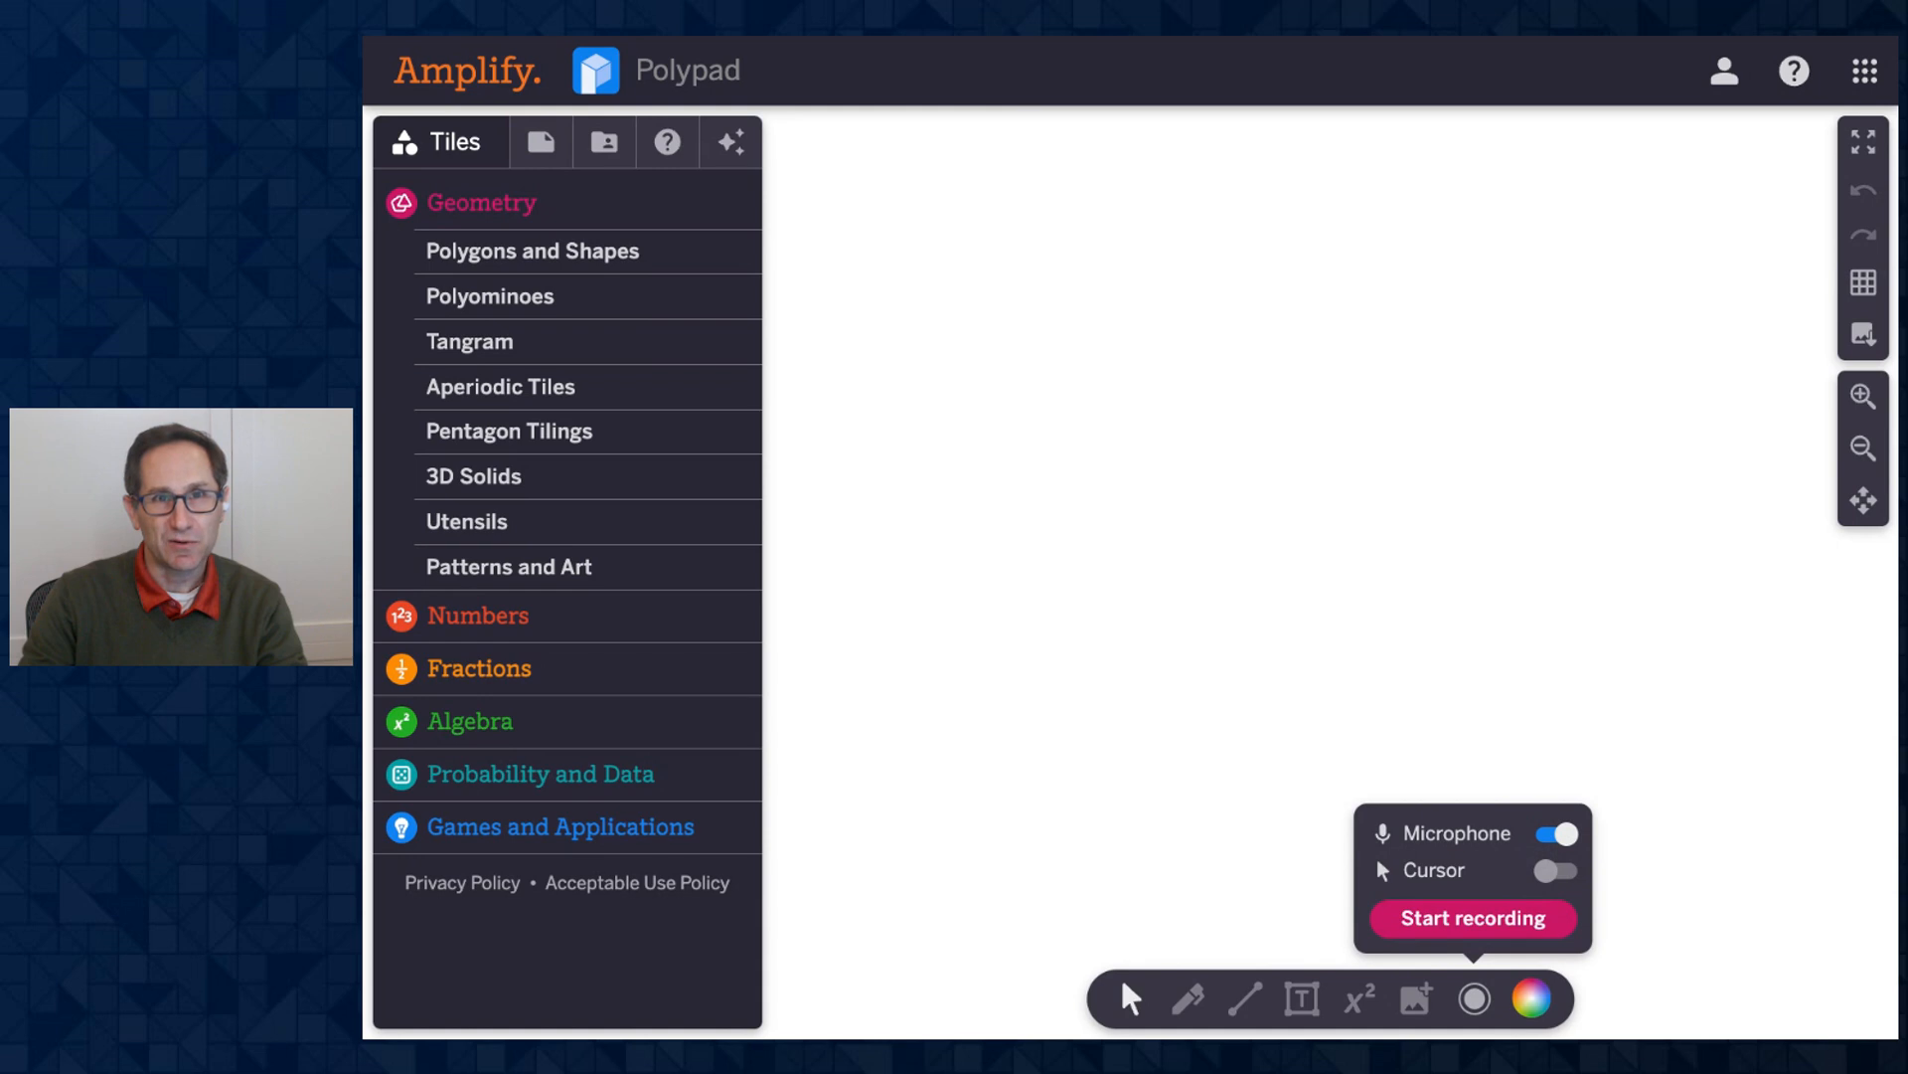
{"action": "left_click", "coordinate": [1554, 869]}
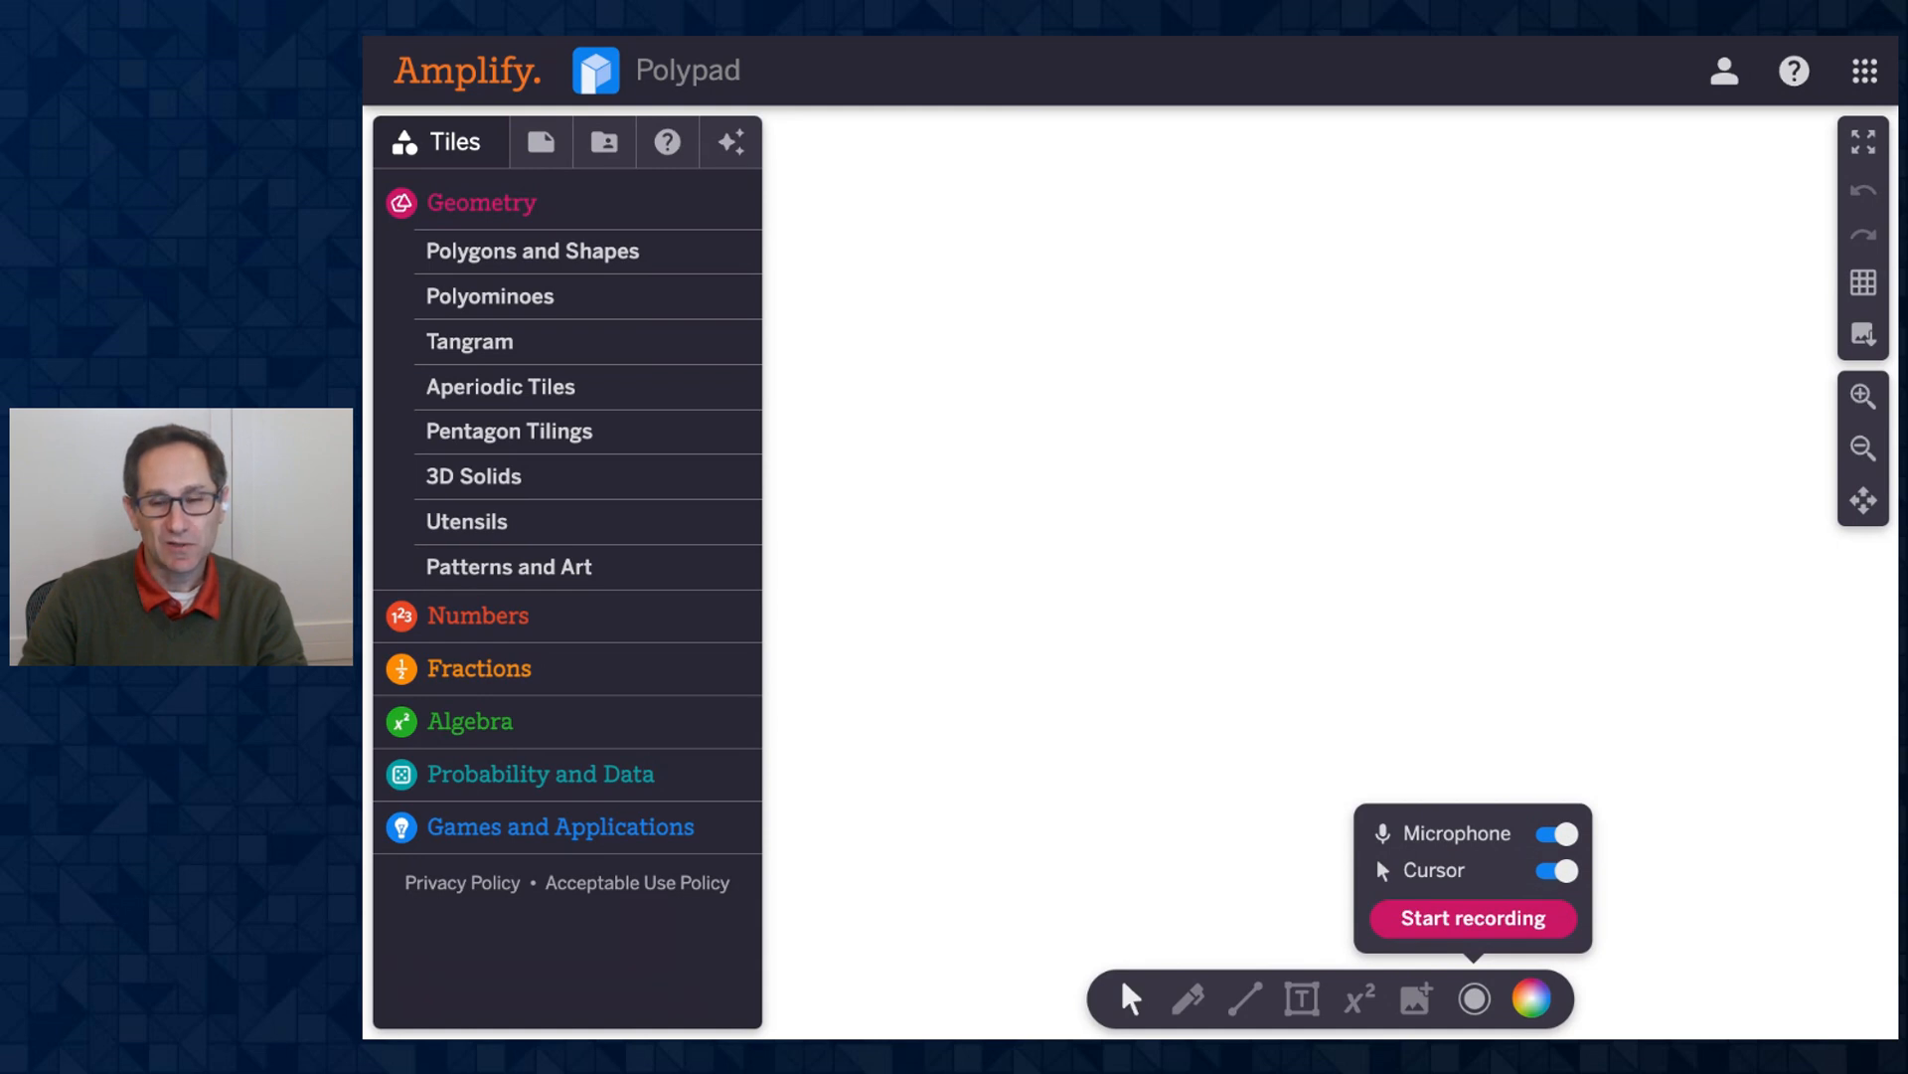
{"action": "left_click", "coordinate": [1160, 845]}
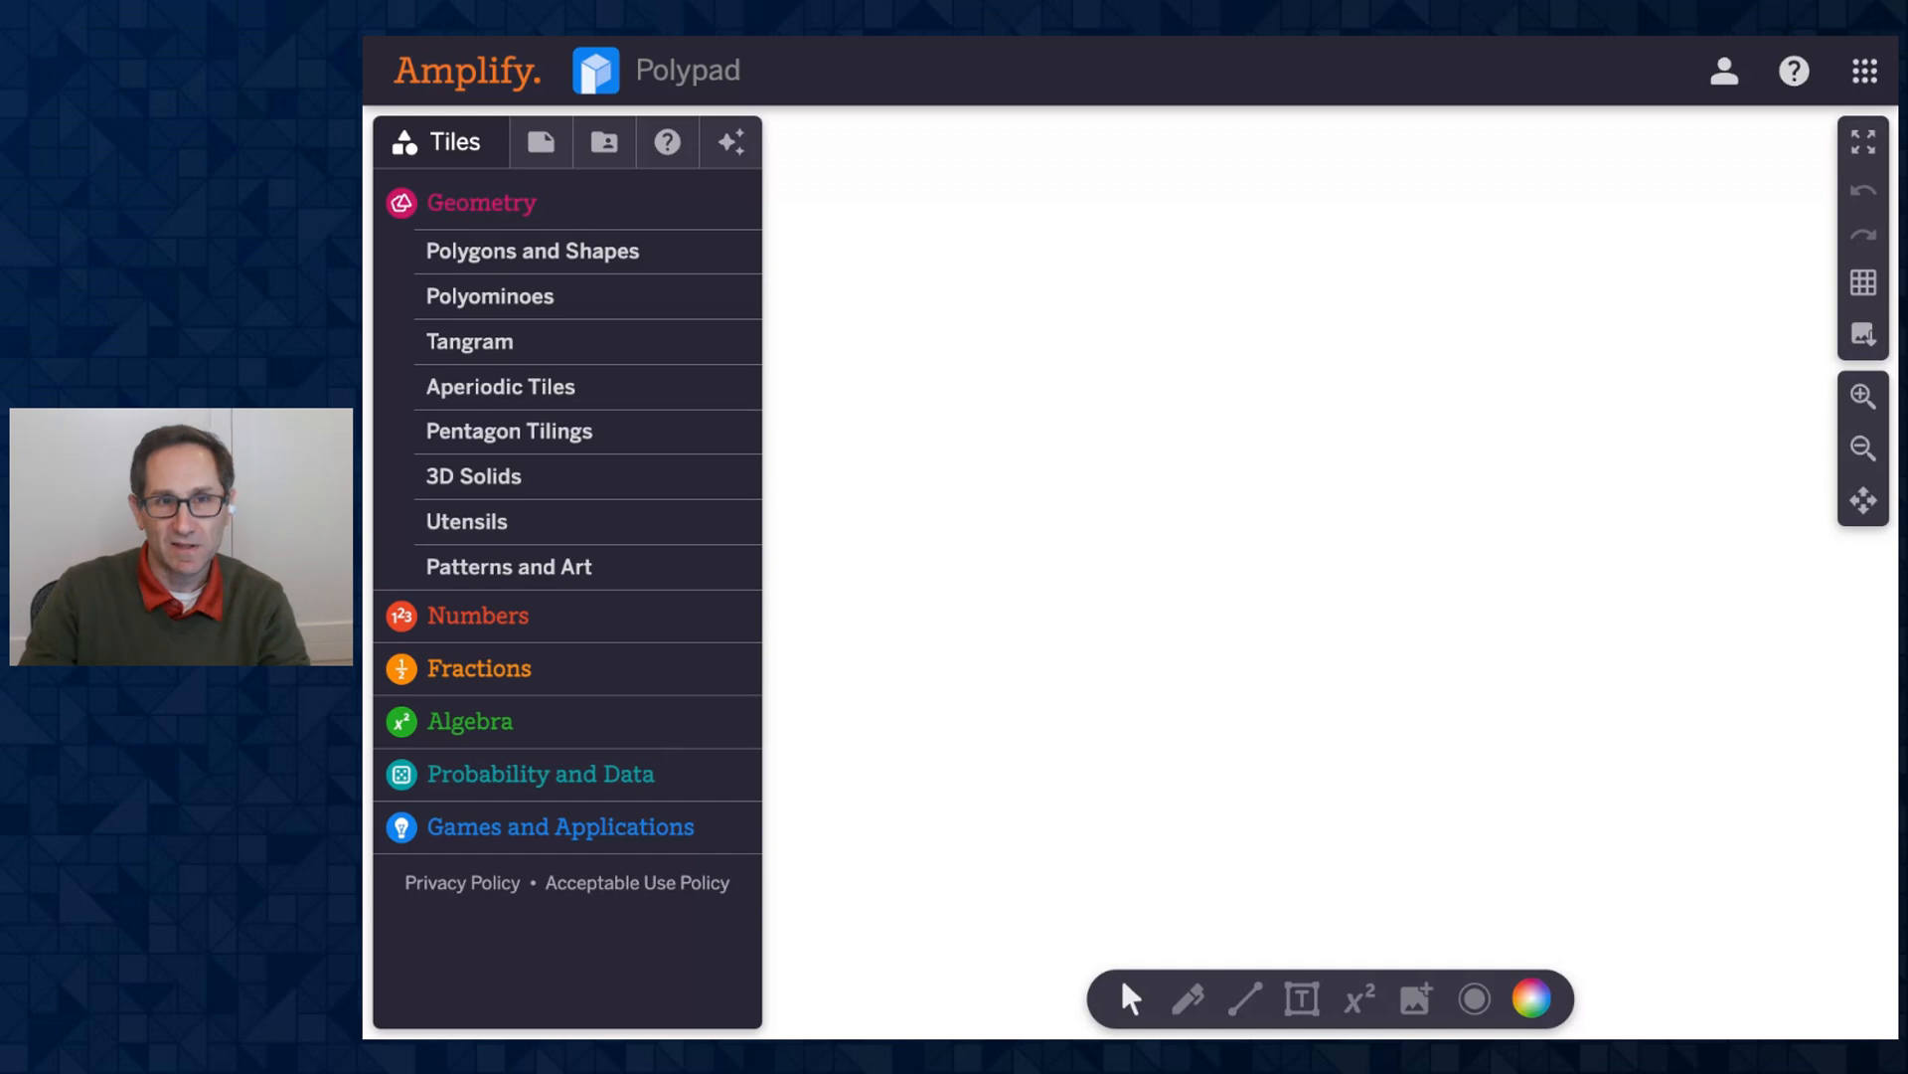
Place a regular hexagon and a regular octagon side by side in the upper part of the canvas.
{"action": "left_click", "coordinate": [562, 266]}
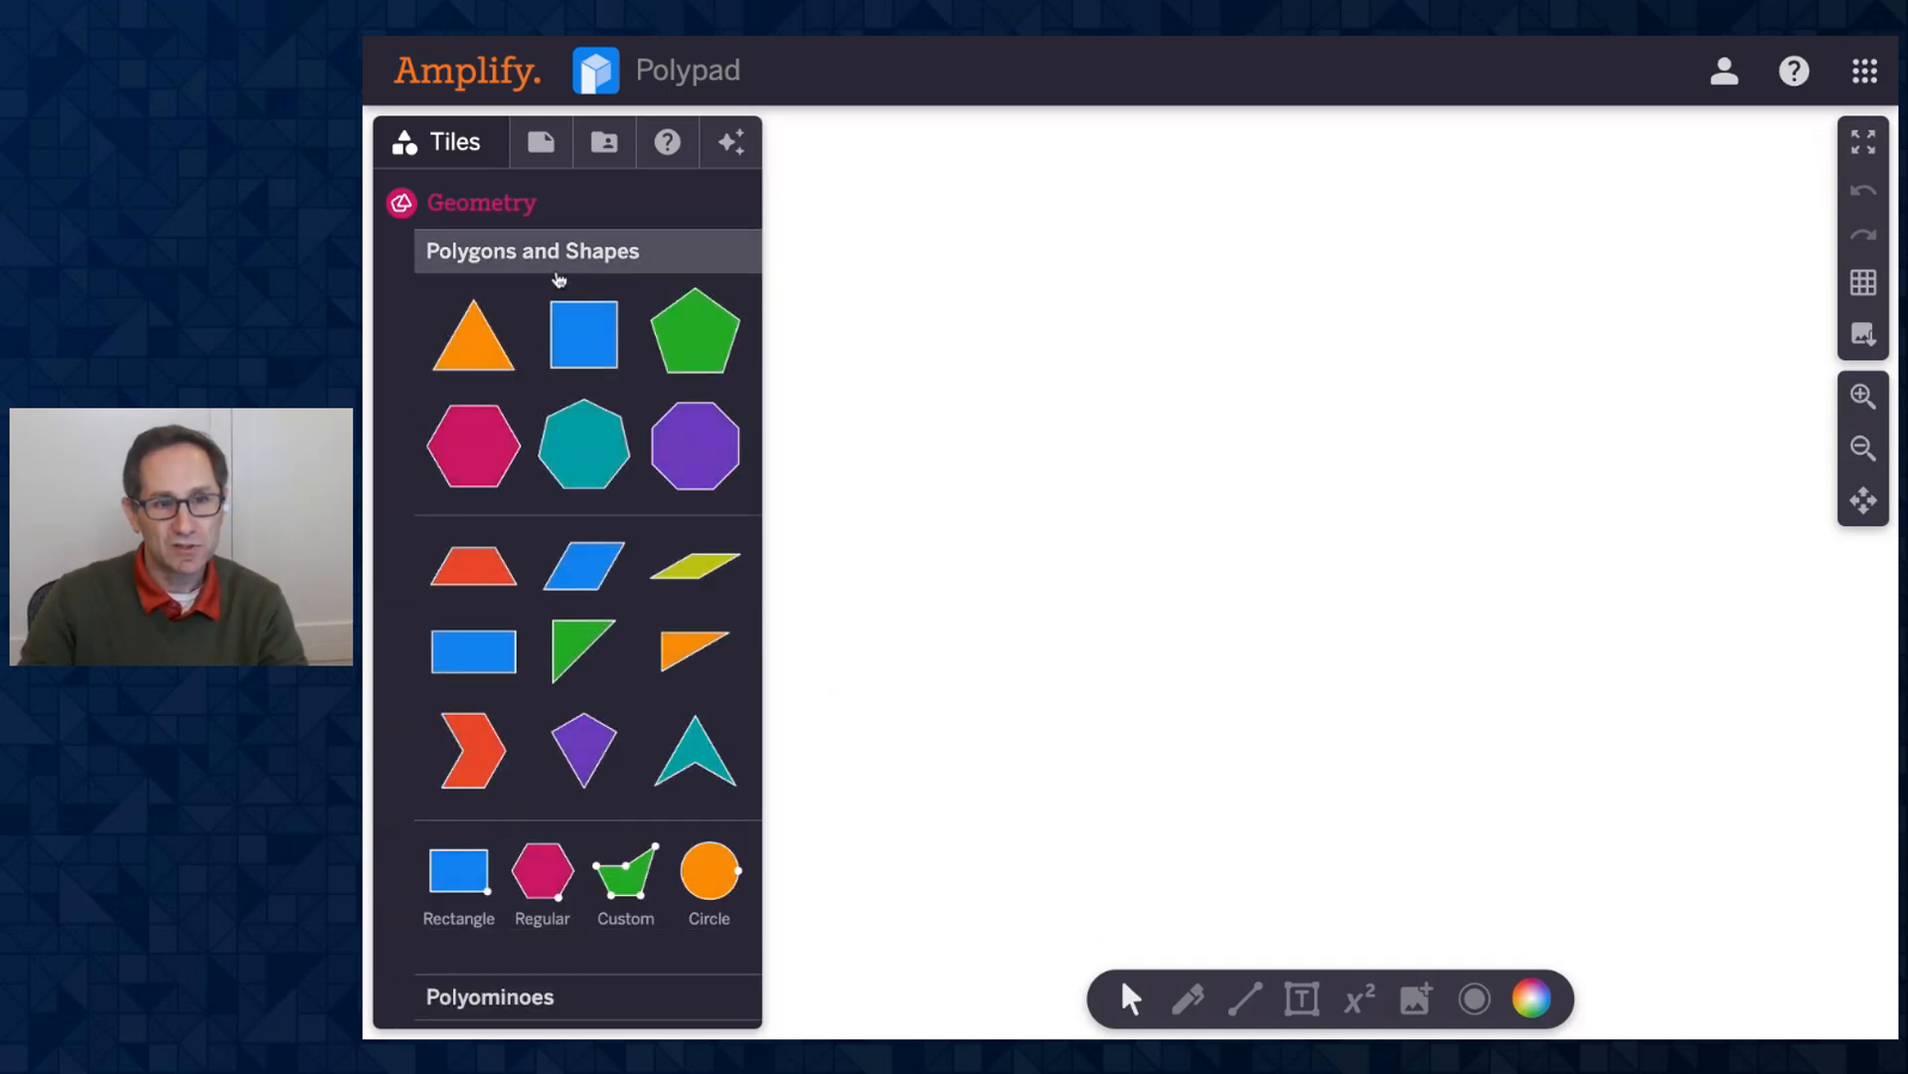
{"action": "left_click_drag", "start_coordinate": [486, 439], "coordinate": [1059, 343]}
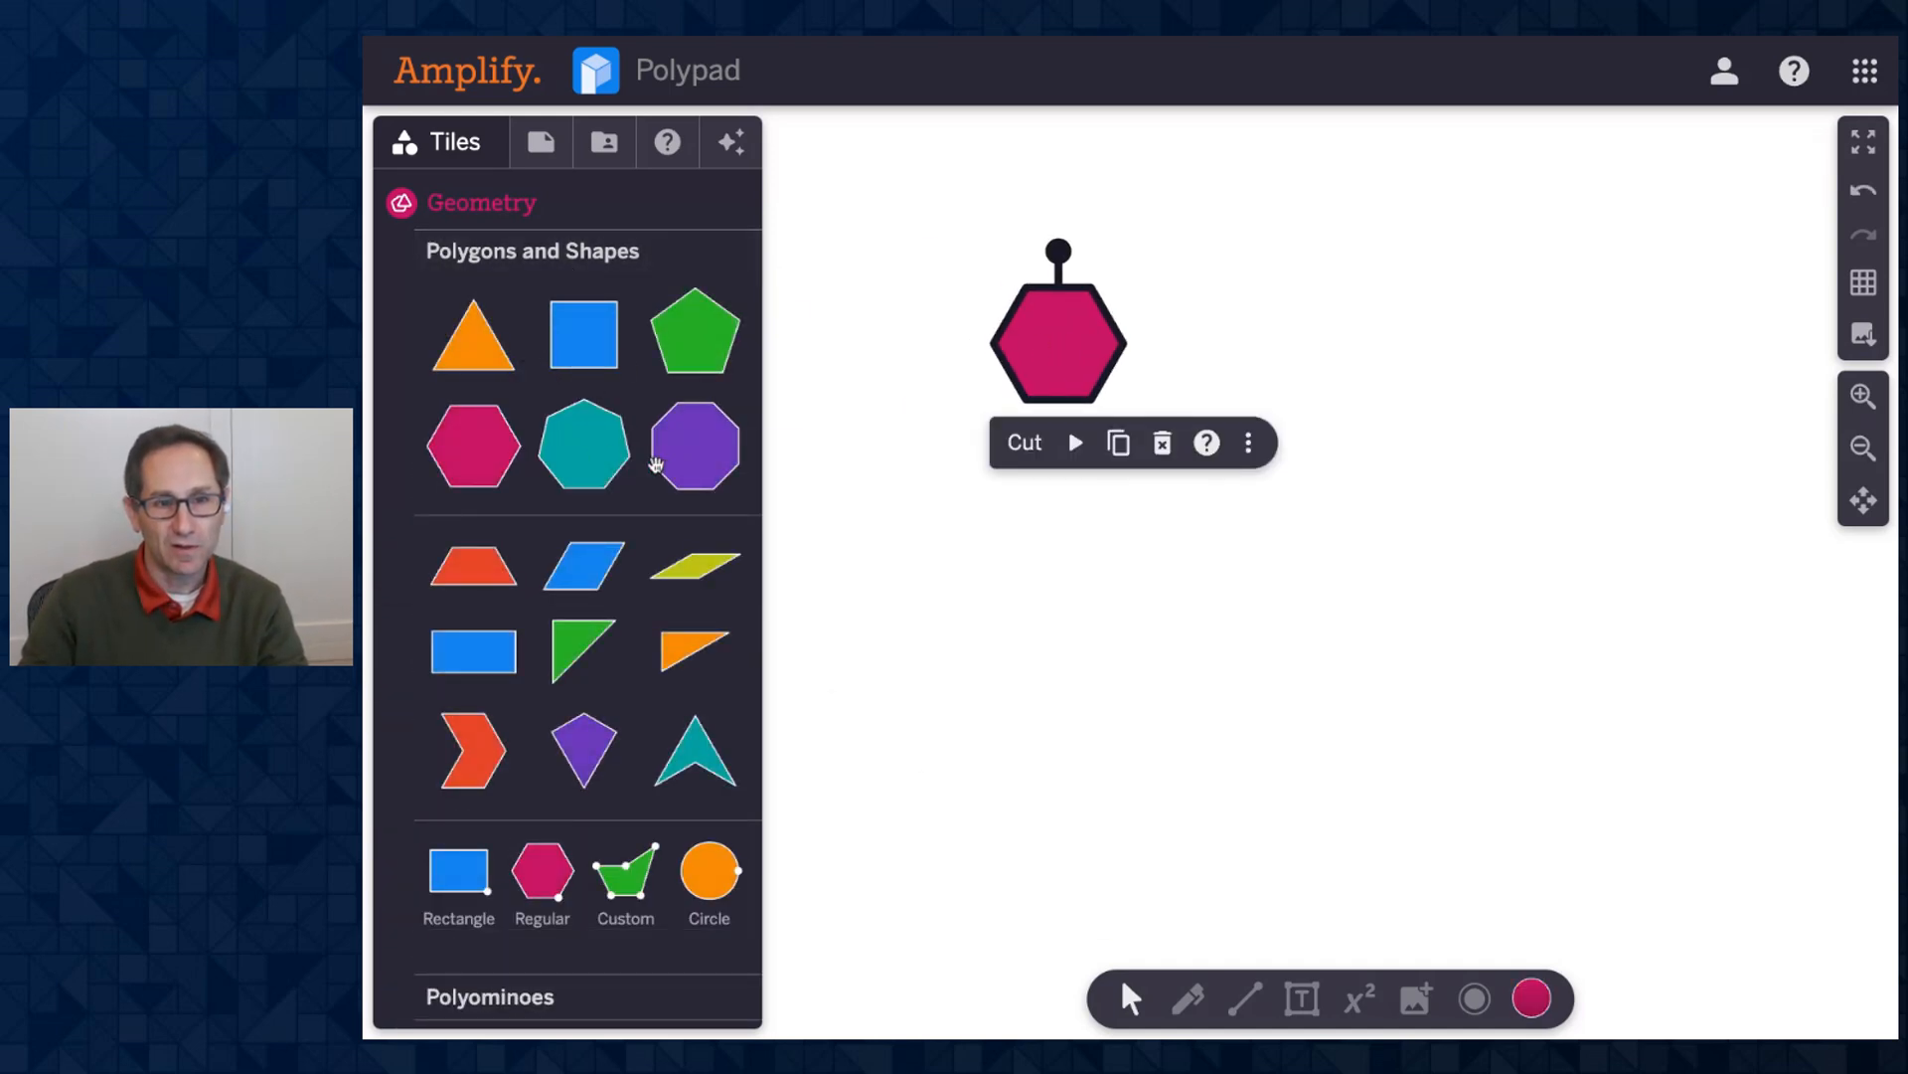
{"action": "left_click_drag", "start_coordinate": [661, 462], "coordinate": [1307, 352]}
{"action": "left_click", "coordinate": [1336, 712]}
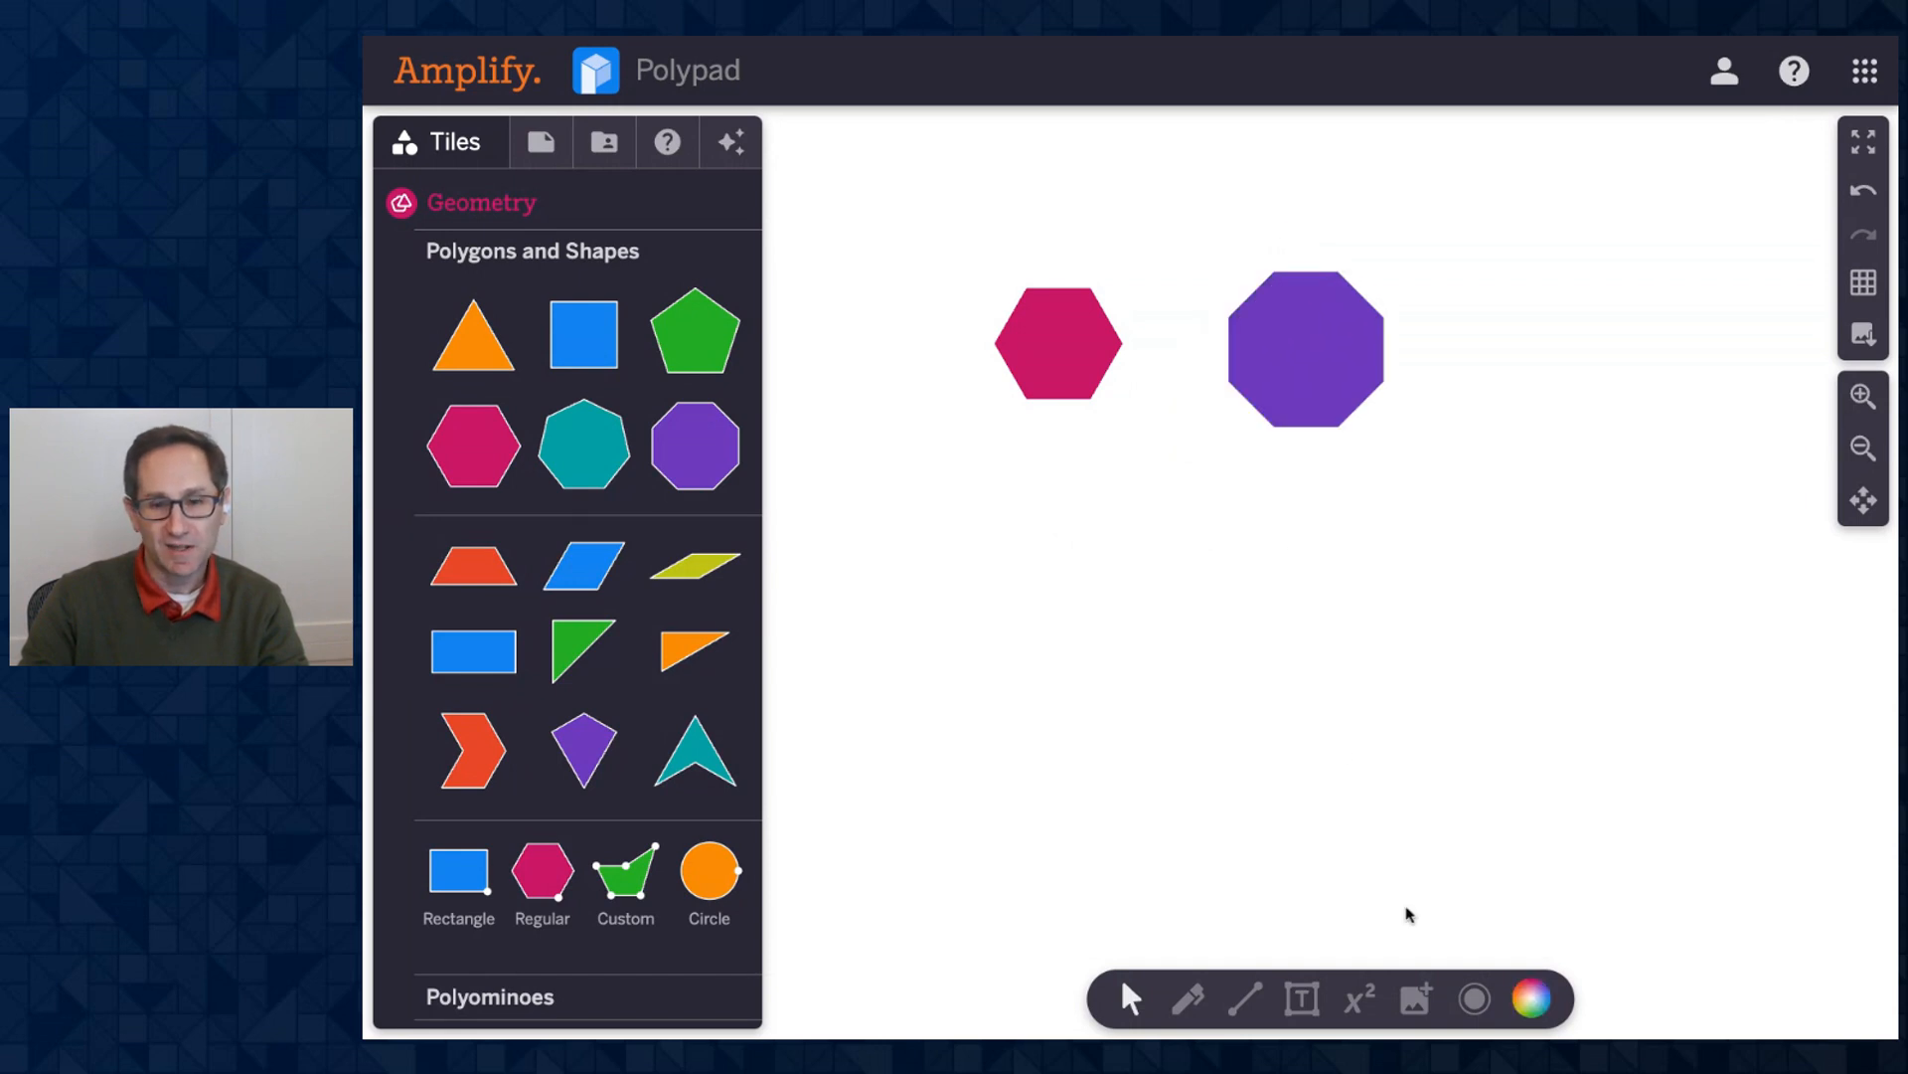
Start a recording and move the hexagon and the octagon down and slightly left on the canvas.
{"action": "left_click", "coordinate": [1475, 1000]}
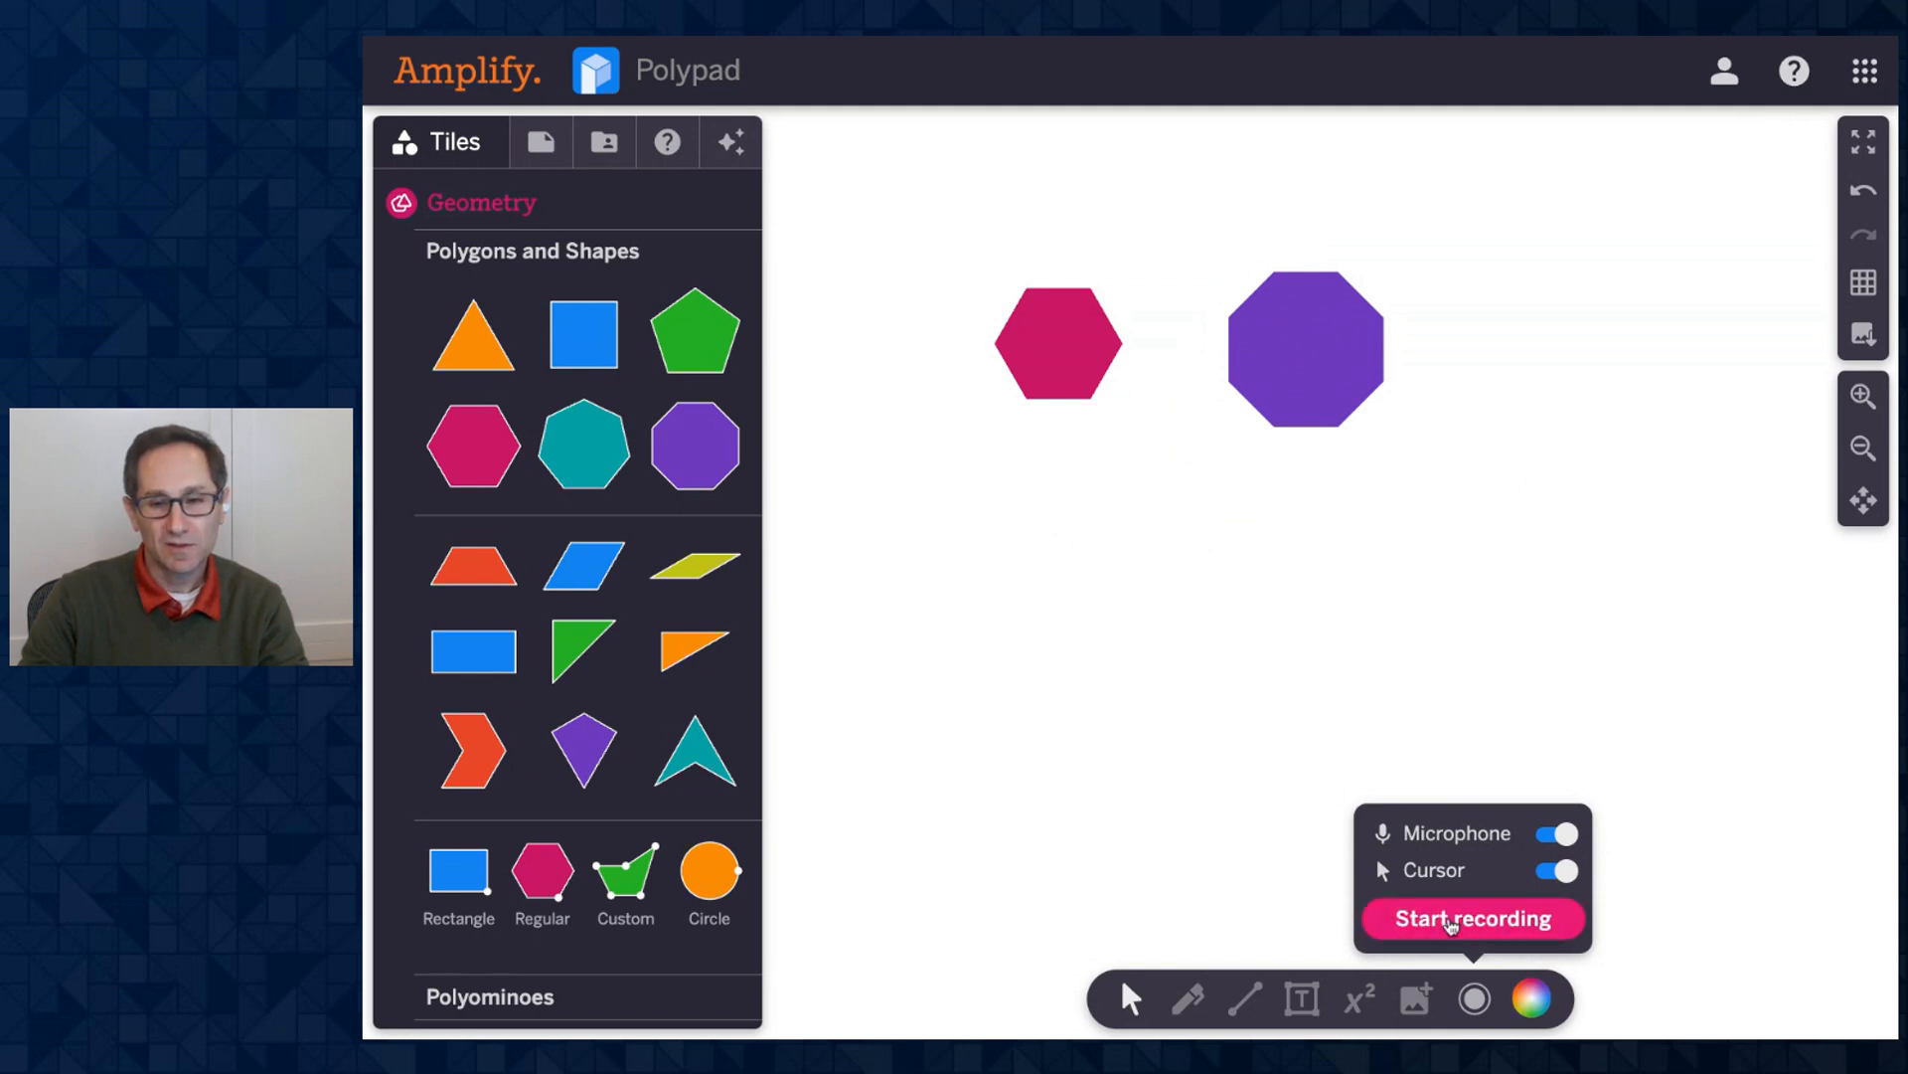
{"action": "left_click", "coordinate": [1451, 920]}
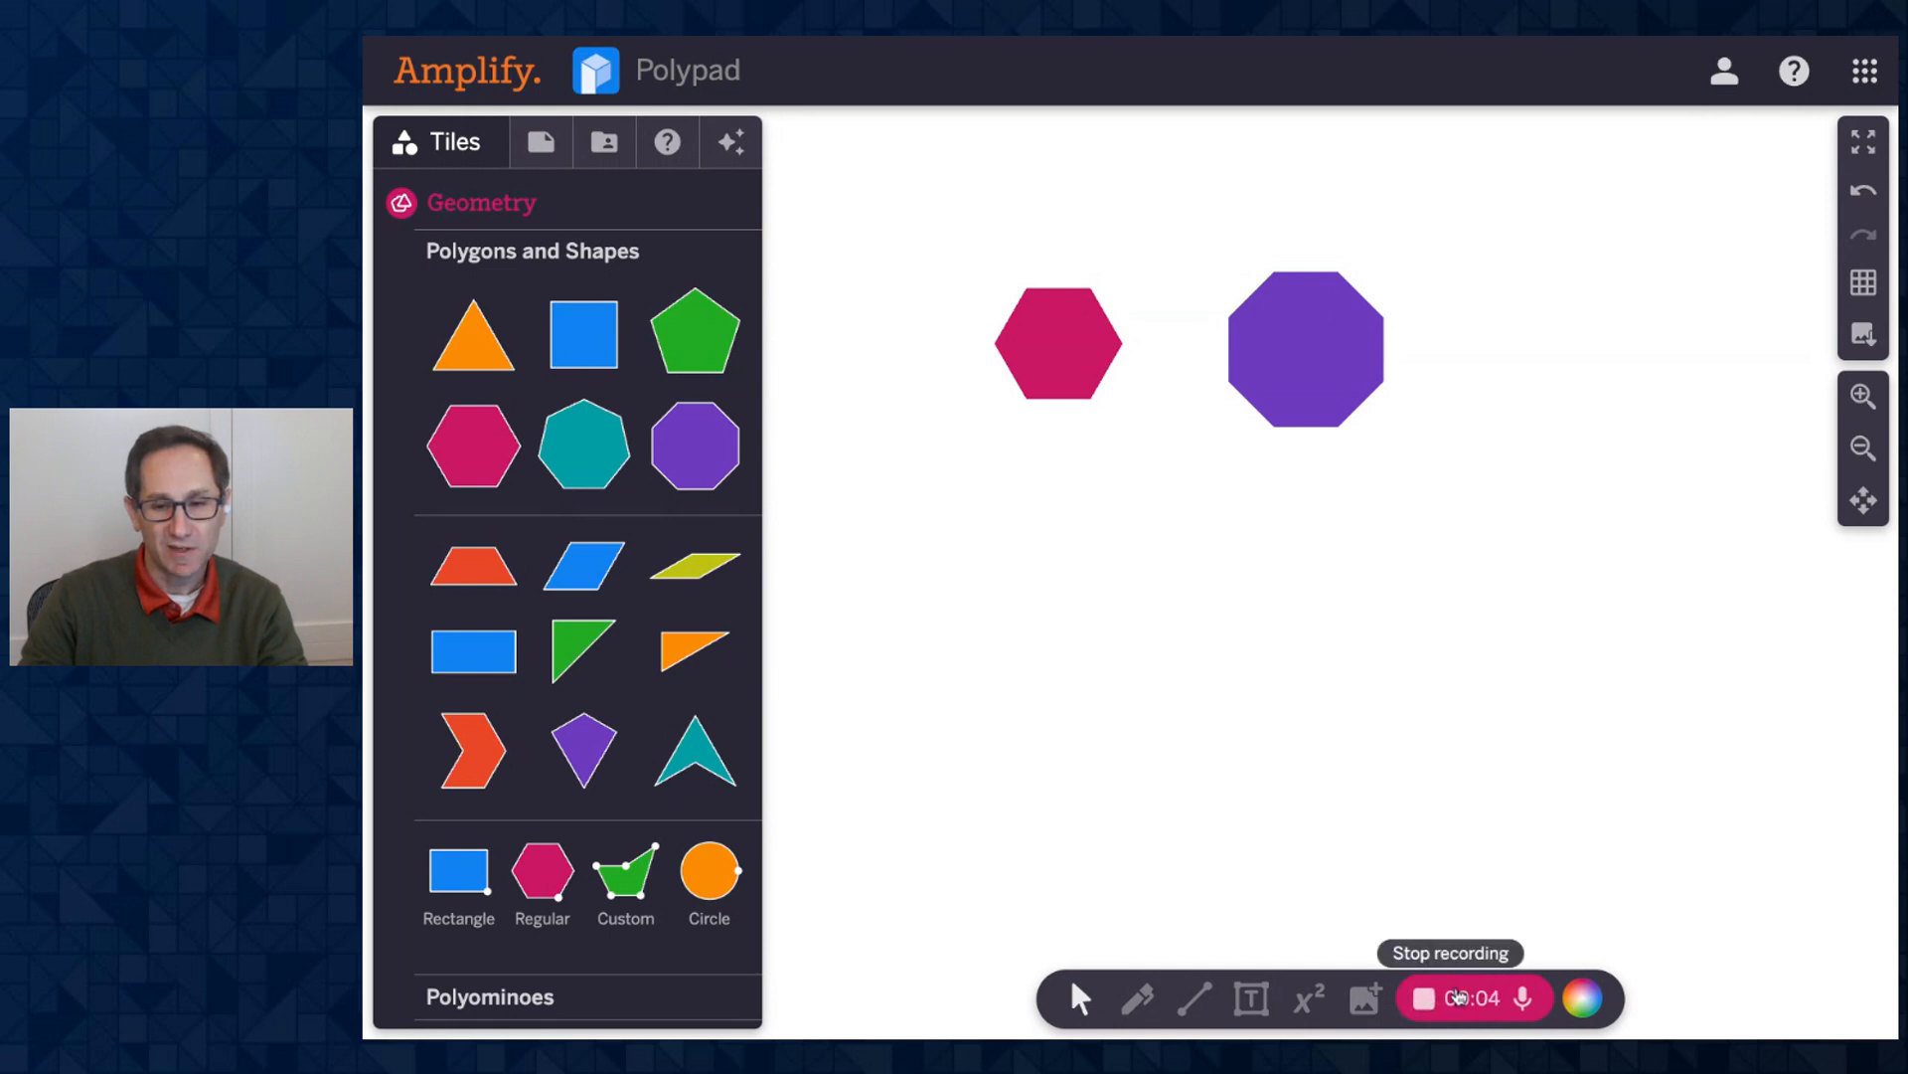
{"action": "left_click", "coordinate": [1074, 353]}
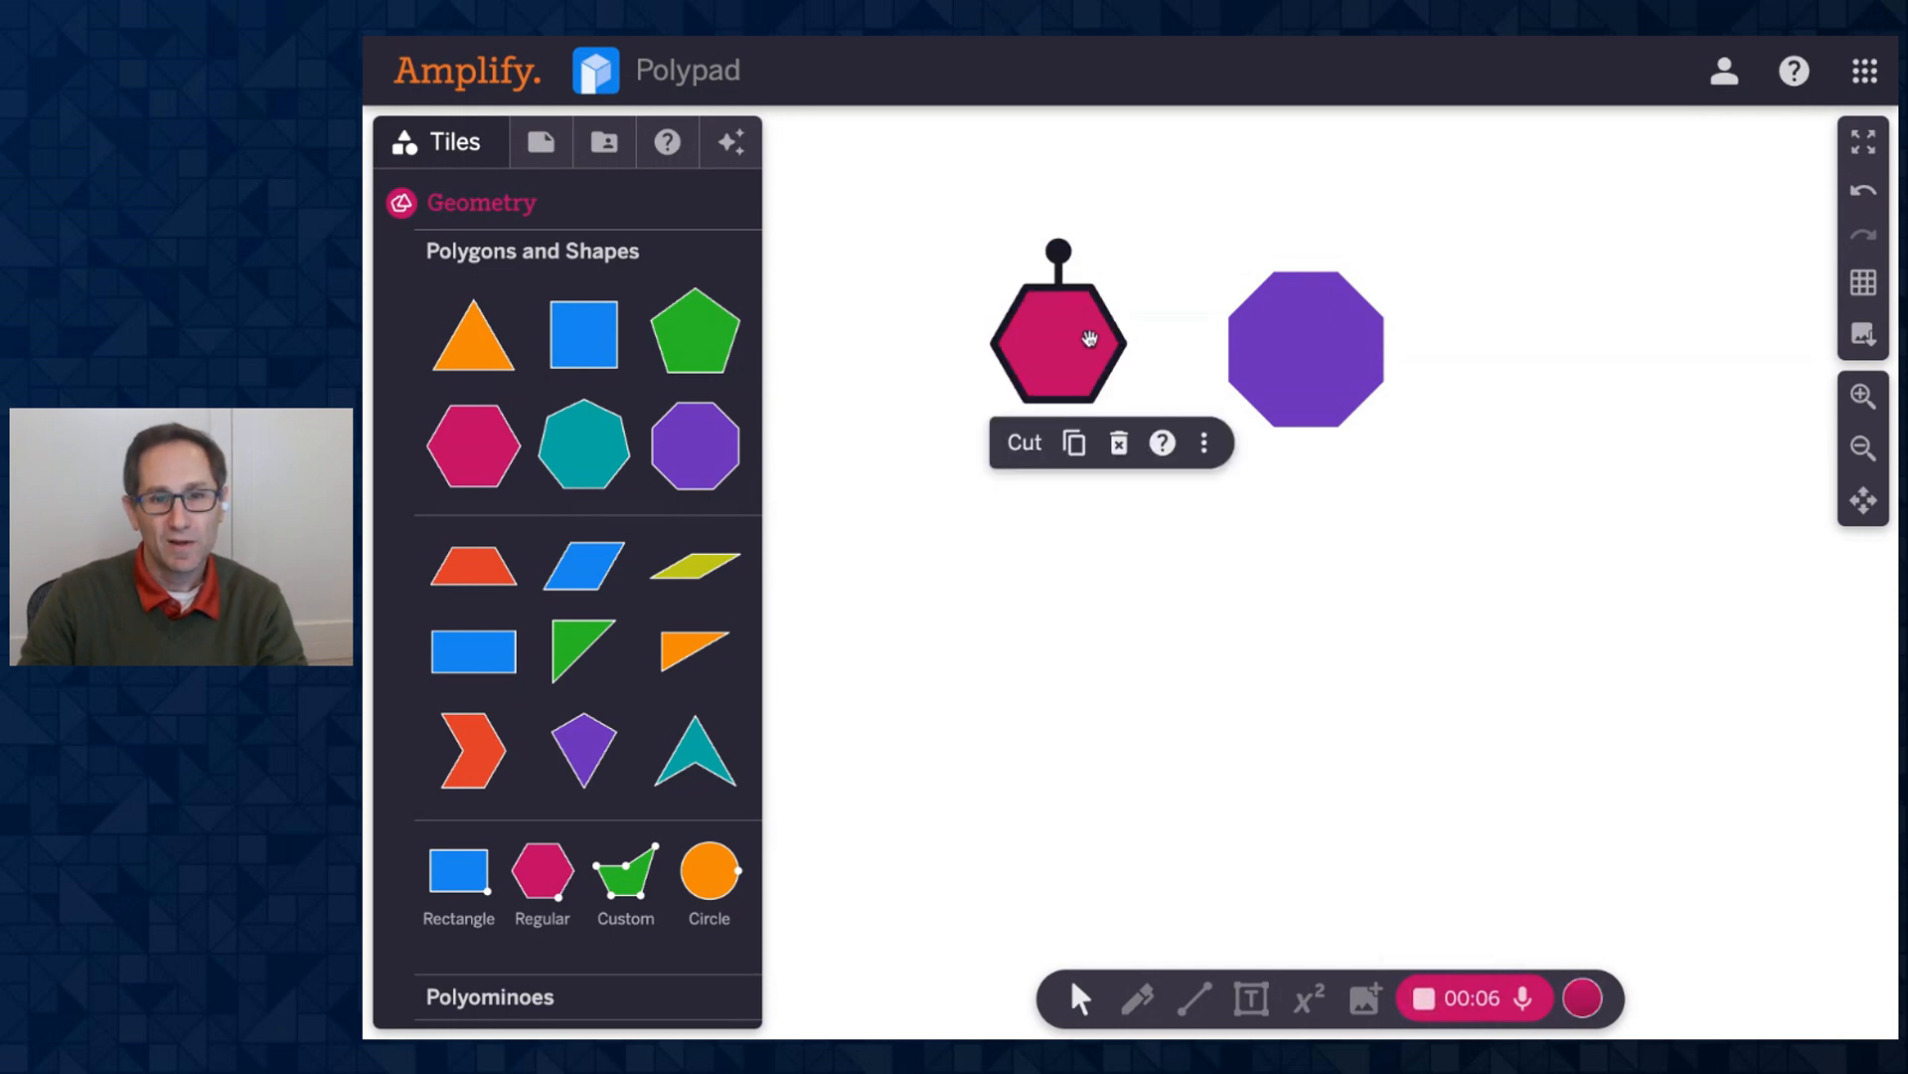
{"action": "left_click_drag", "start_coordinate": [1091, 332], "coordinate": [970, 508]}
{"action": "left_click_drag", "start_coordinate": [1249, 367], "coordinate": [1173, 574]}
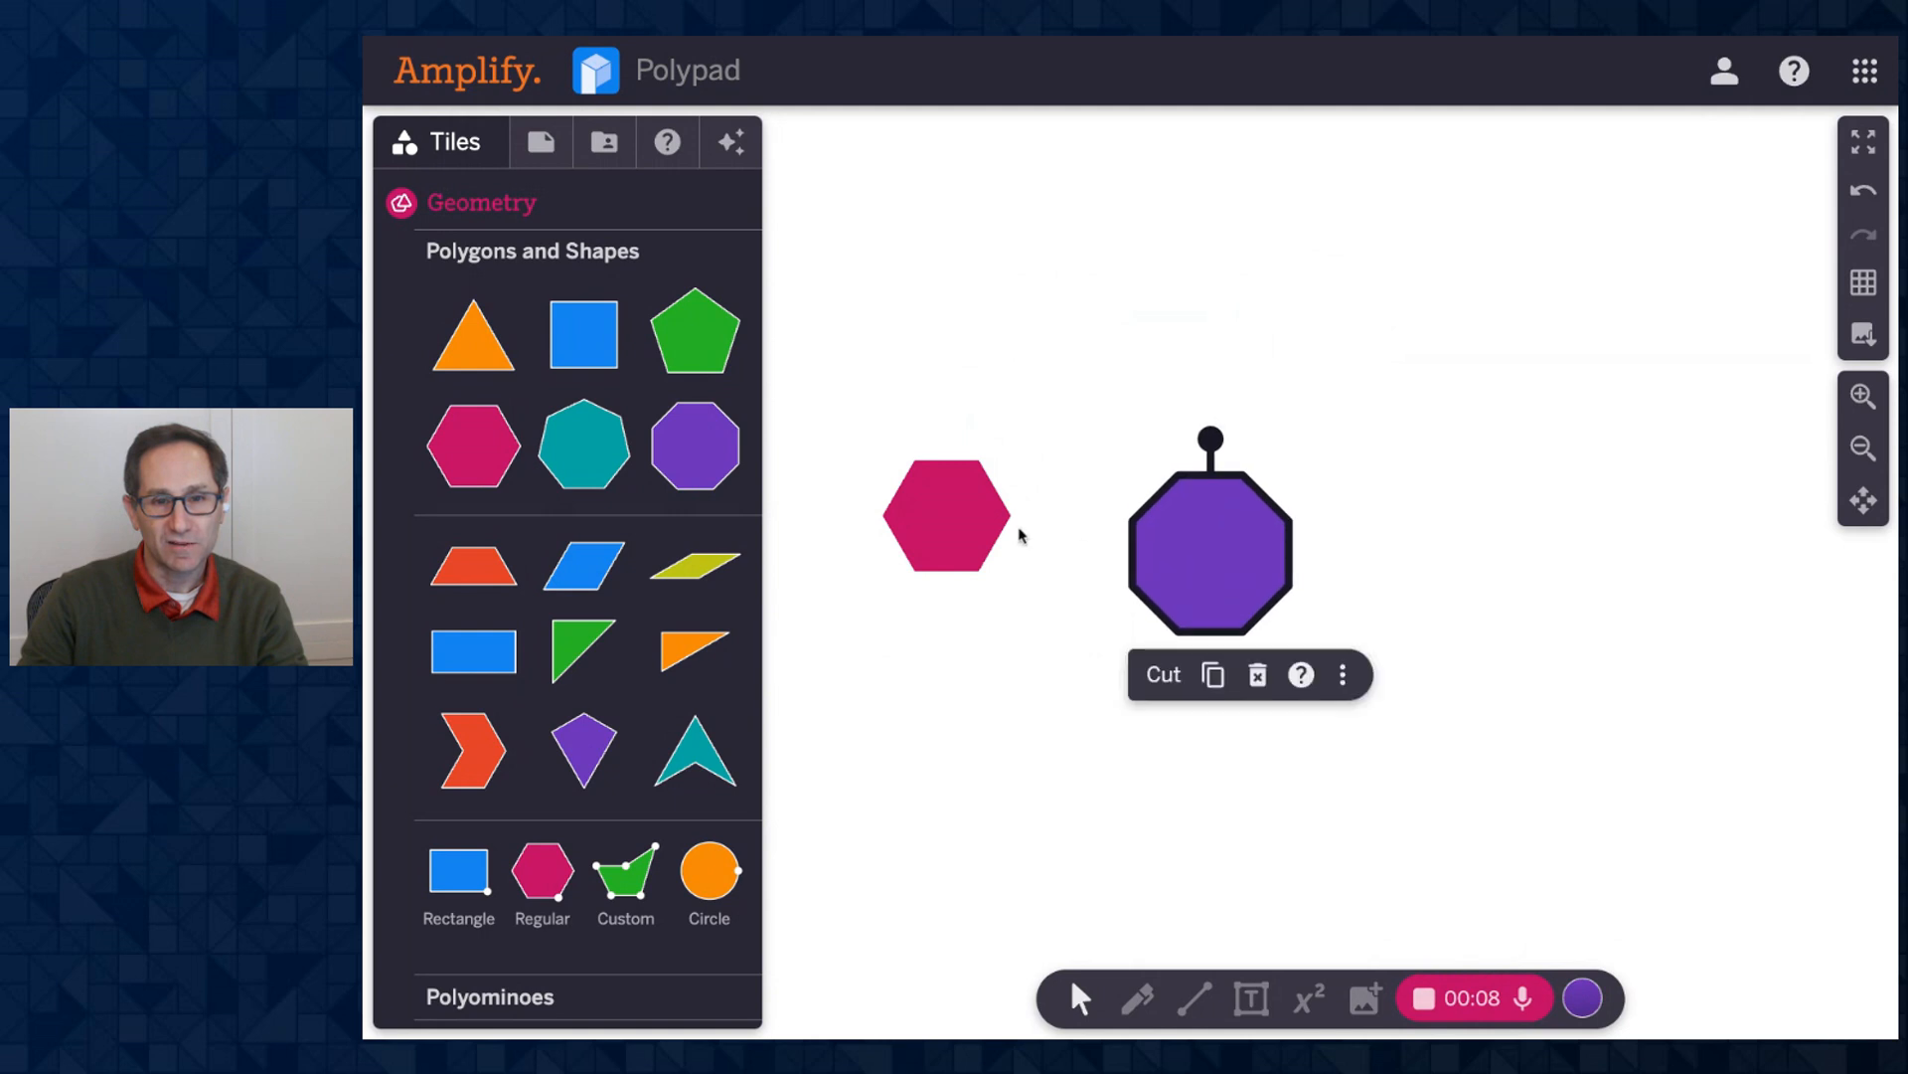
While recording, move the hexagon up, rotate it counterclockwise, and bring it back down near the octagon.
{"action": "left_click_drag", "start_coordinate": [954, 510], "coordinate": [996, 364]}
{"action": "left_click_drag", "start_coordinate": [1001, 270], "coordinate": [922, 316]}
{"action": "left_click_drag", "start_coordinate": [1012, 370], "coordinate": [977, 477]}
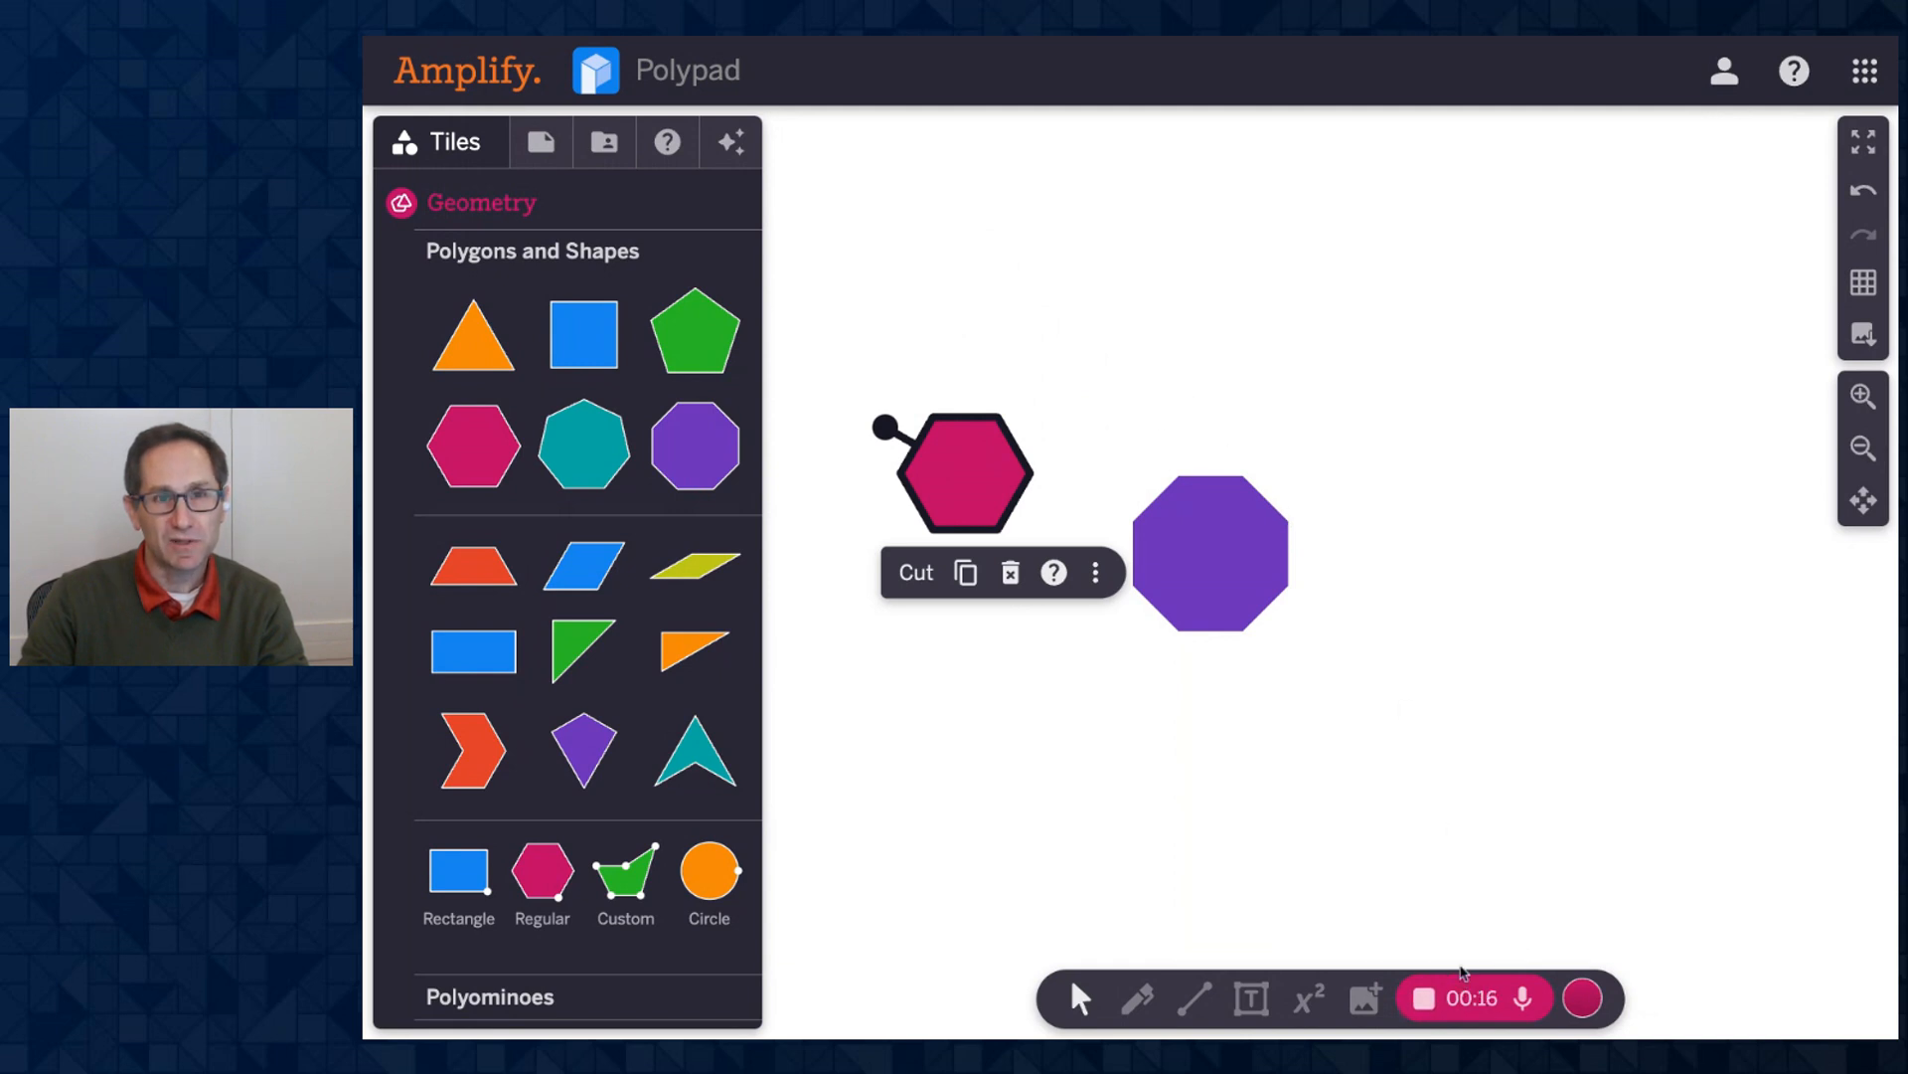
Stop the recording and move its player tile to the upper right of the canvas.
{"action": "left_click", "coordinate": [1468, 998]}
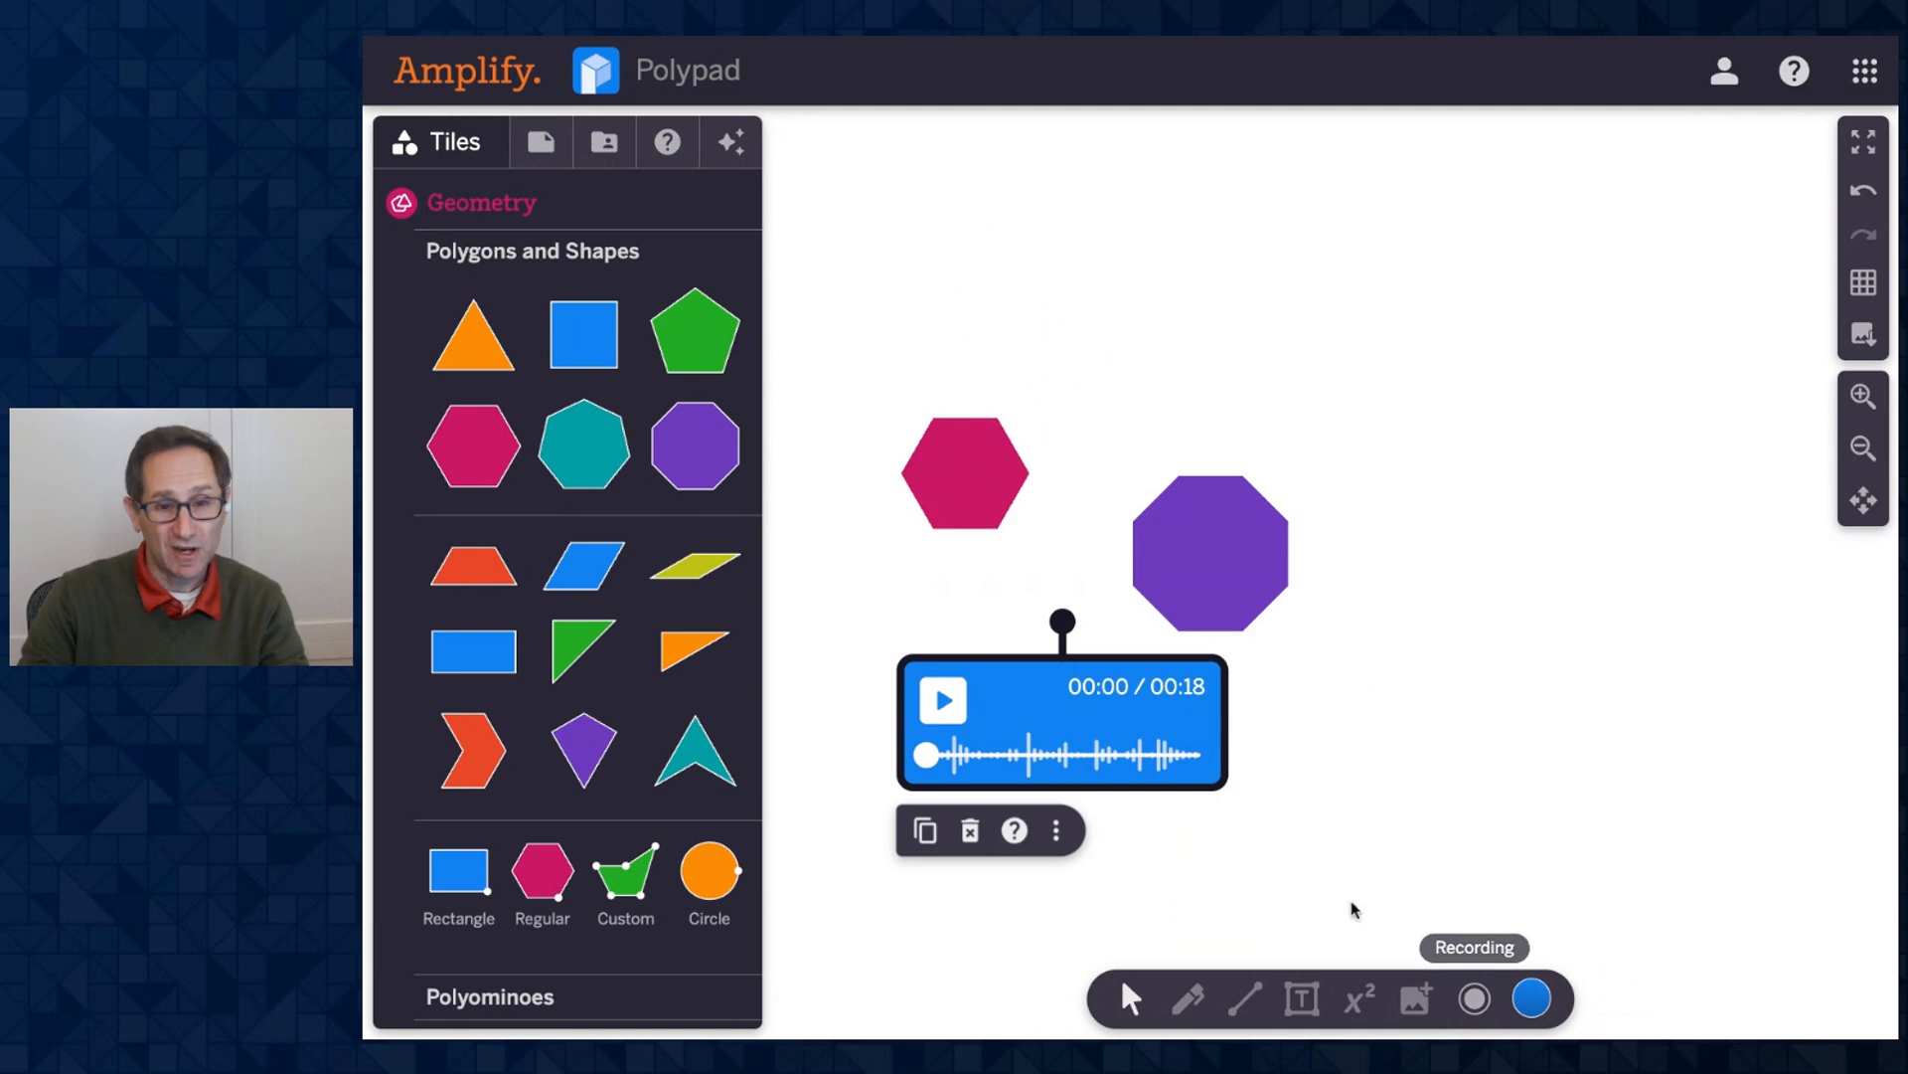
{"action": "left_click_drag", "start_coordinate": [1099, 686], "coordinate": [1551, 315]}
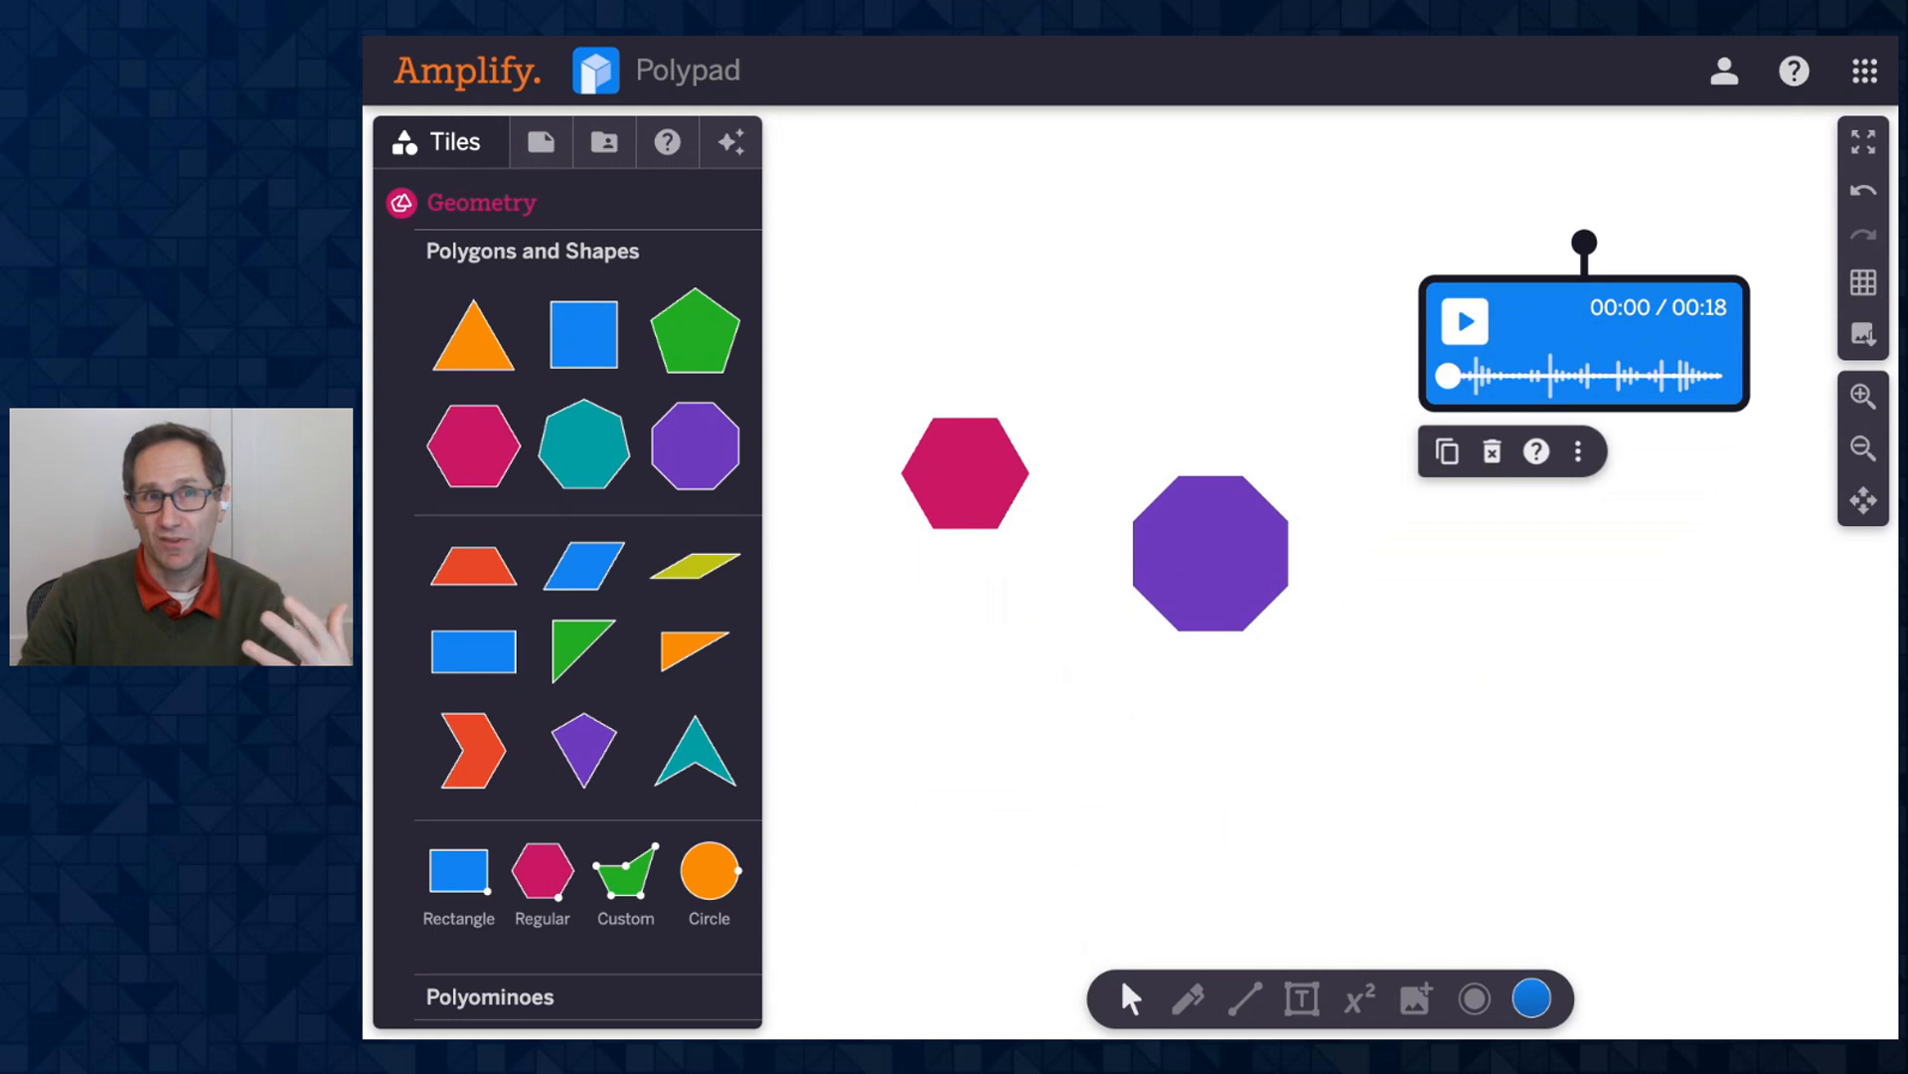
Shift the hexagon and octagon upward, rotate the hexagon clockwise so its handle points straight up, and deselect it.
{"action": "left_click_drag", "start_coordinate": [997, 450], "coordinate": [1000, 397]}
{"action": "left_click_drag", "start_coordinate": [1223, 568], "coordinate": [1207, 454]}
{"action": "left_click", "coordinate": [971, 410]}
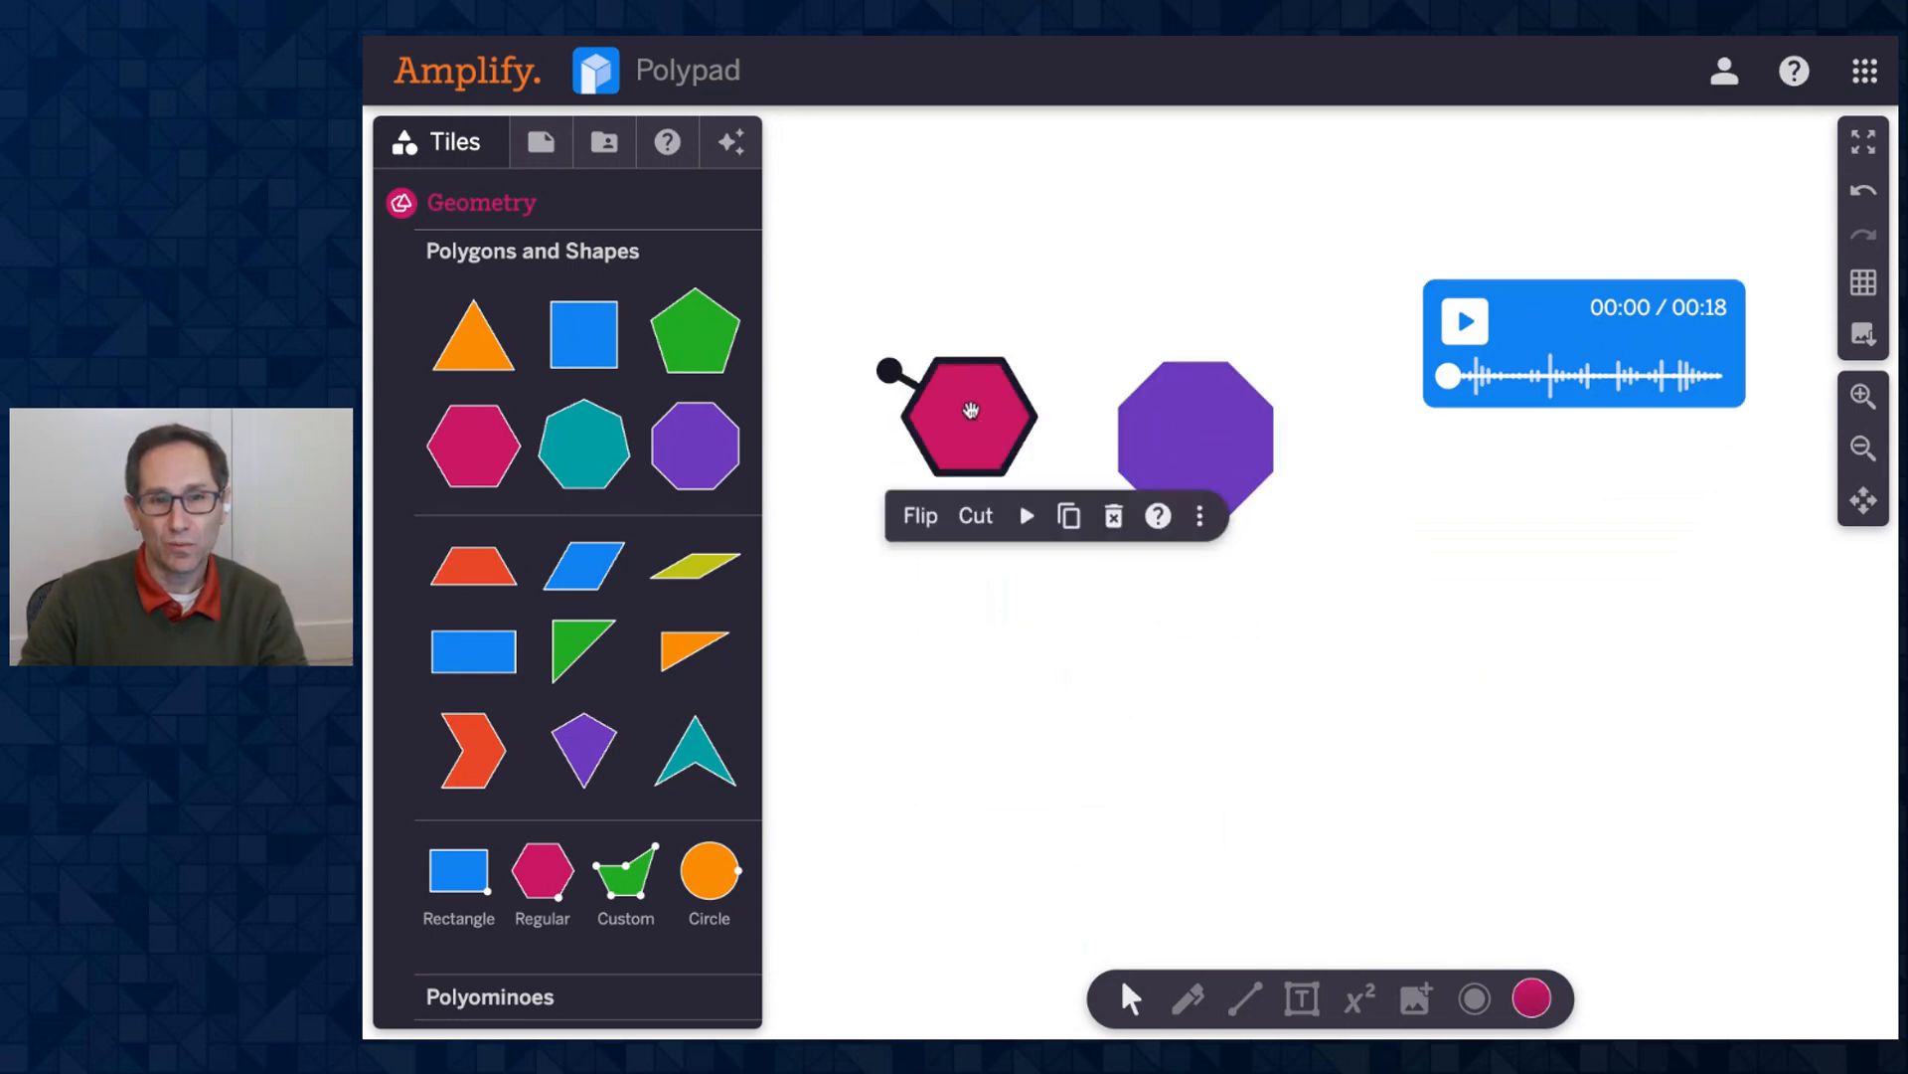
{"action": "left_click_drag", "start_coordinate": [890, 369], "coordinate": [969, 324]}
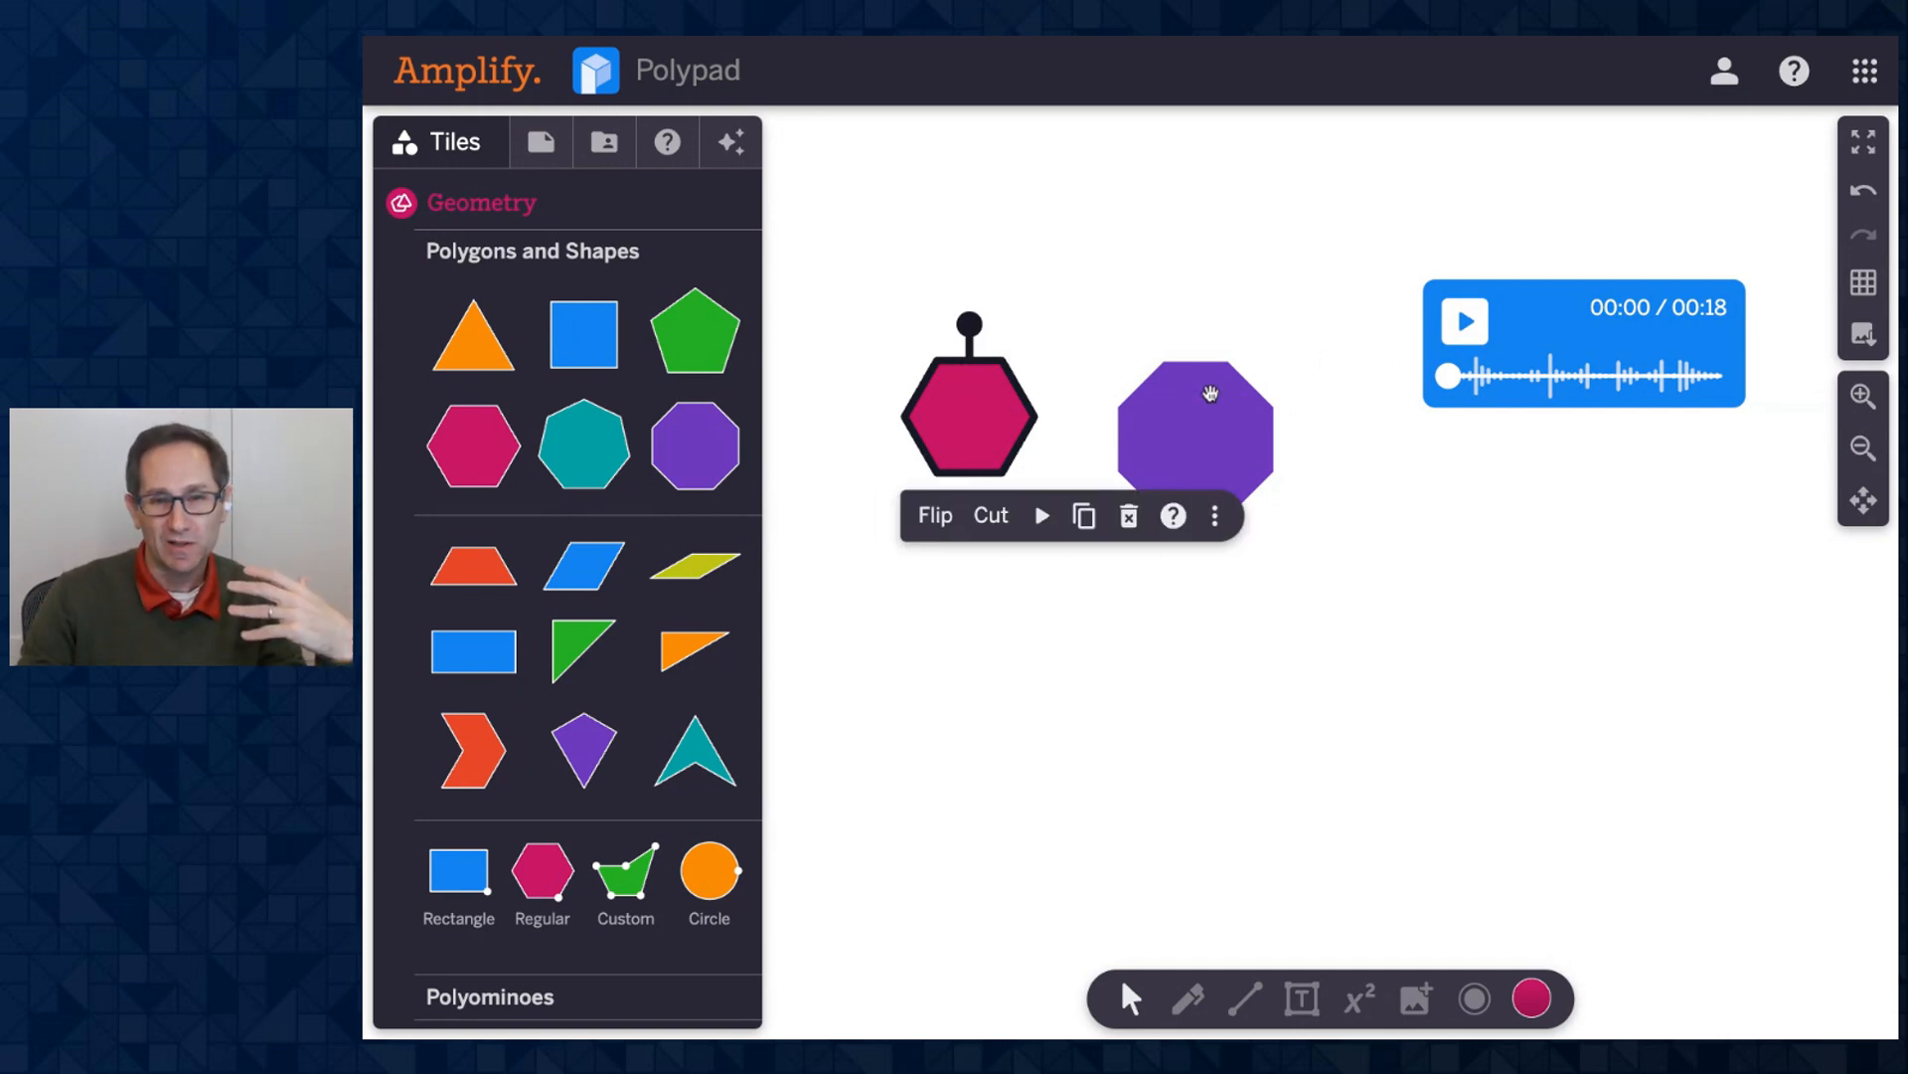
{"action": "left_click", "coordinate": [1409, 513]}
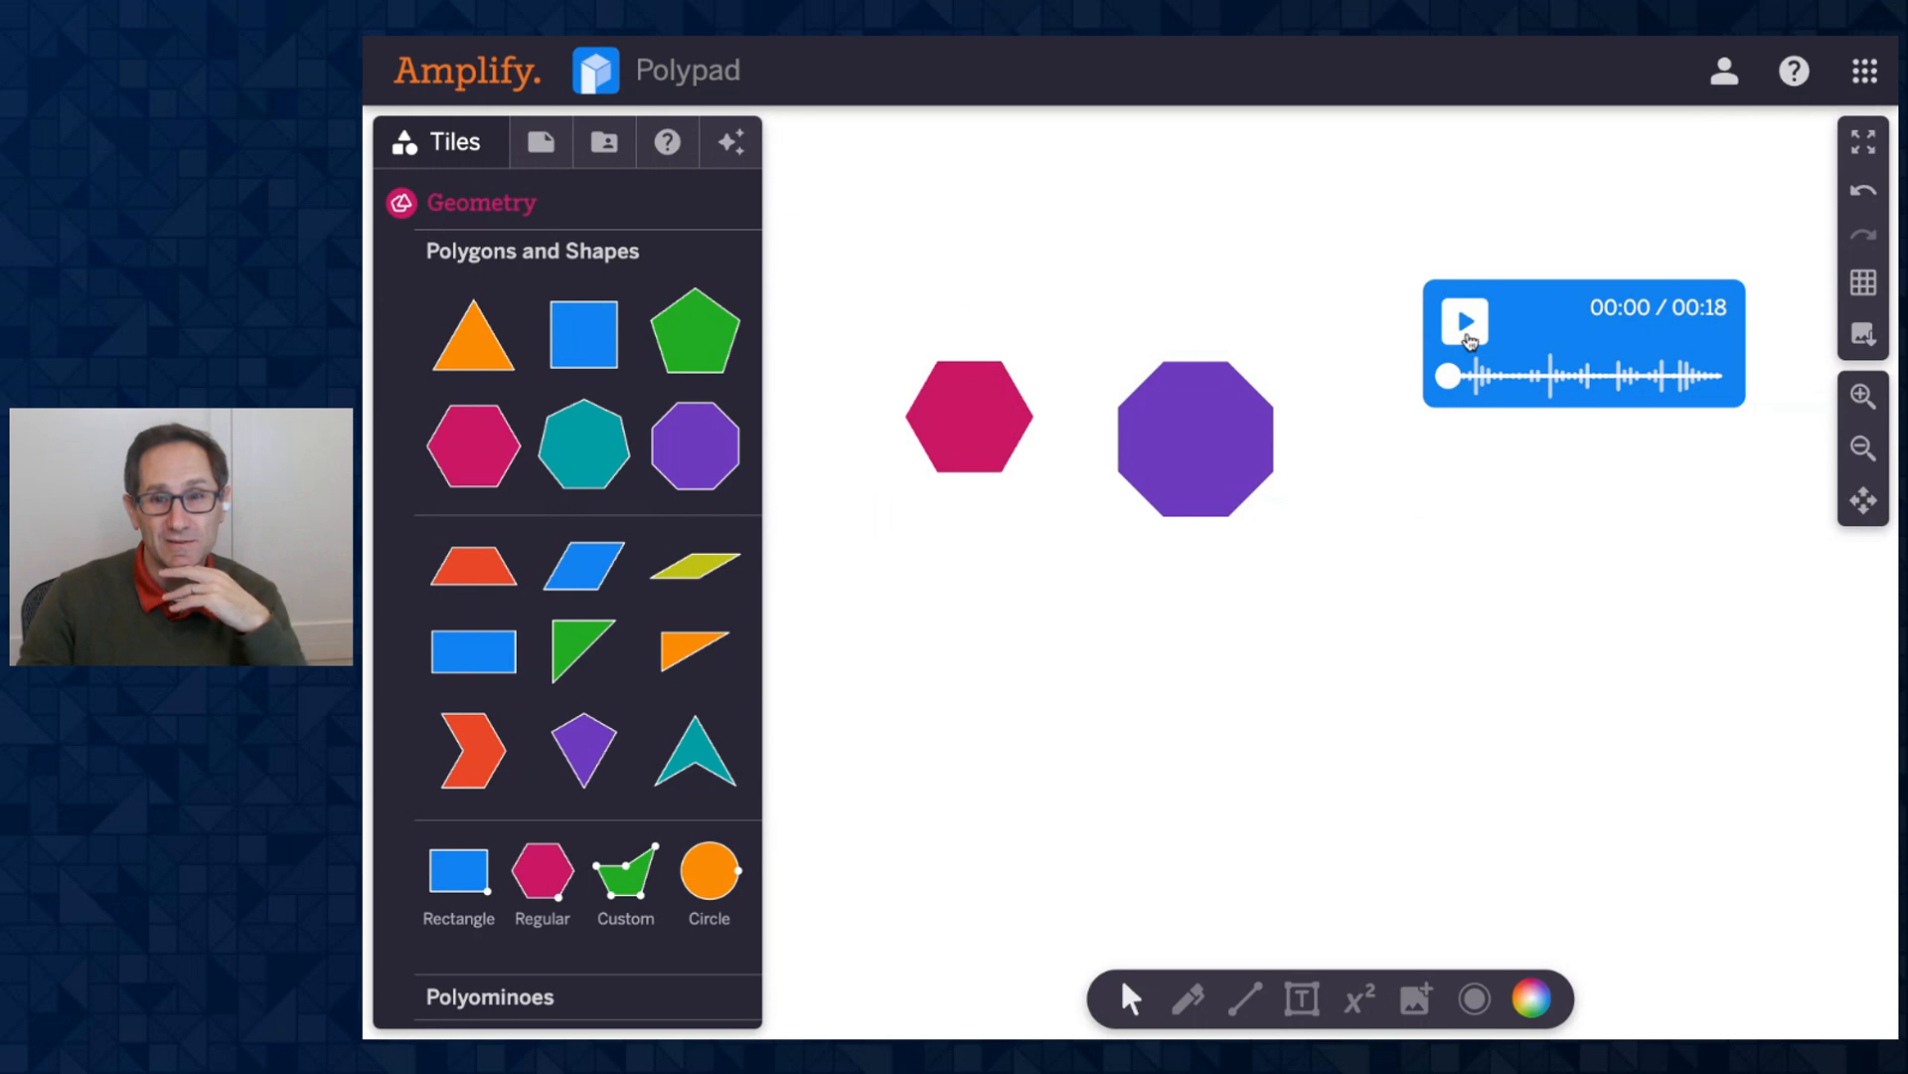
Play the recording through to the end, and reposition its player tile to the right of the octagon.
{"action": "left_click", "coordinate": [1466, 322]}
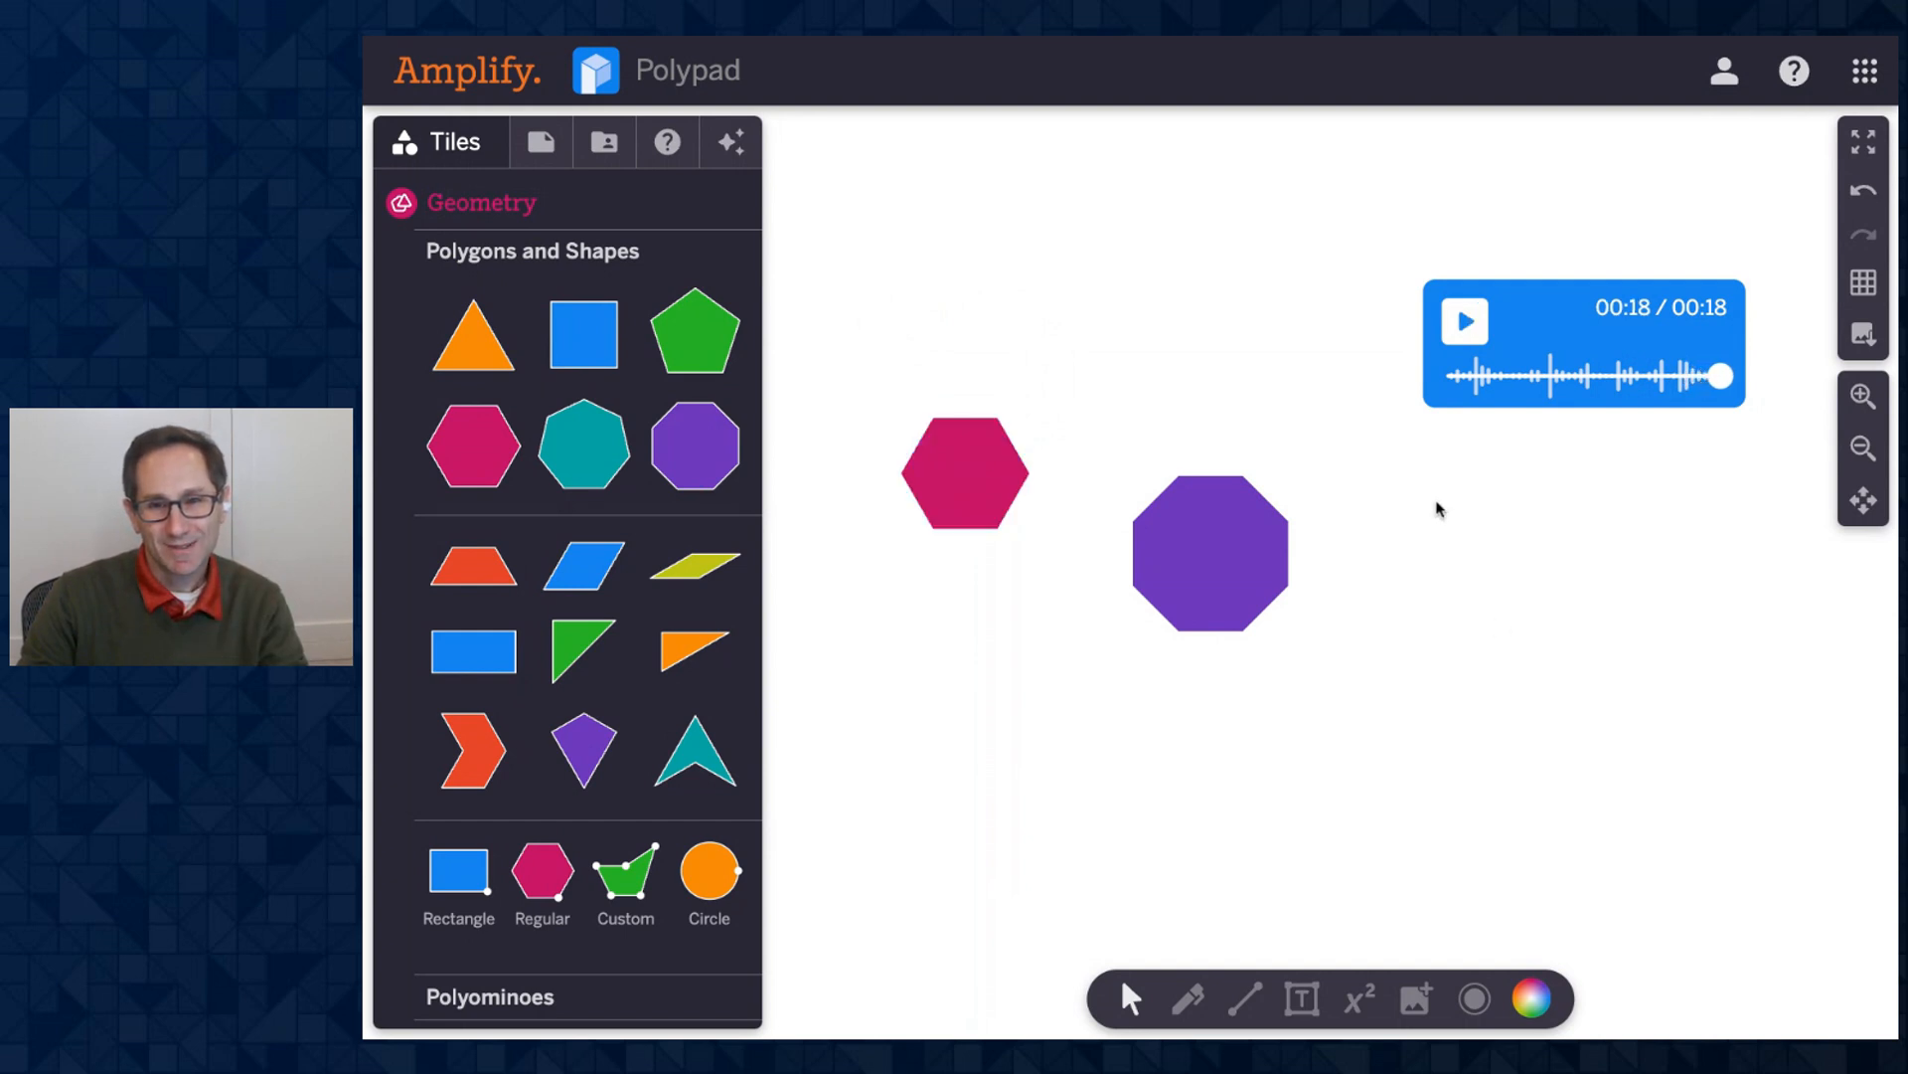
{"action": "left_click_drag", "start_coordinate": [1539, 355], "coordinate": [1570, 234]}
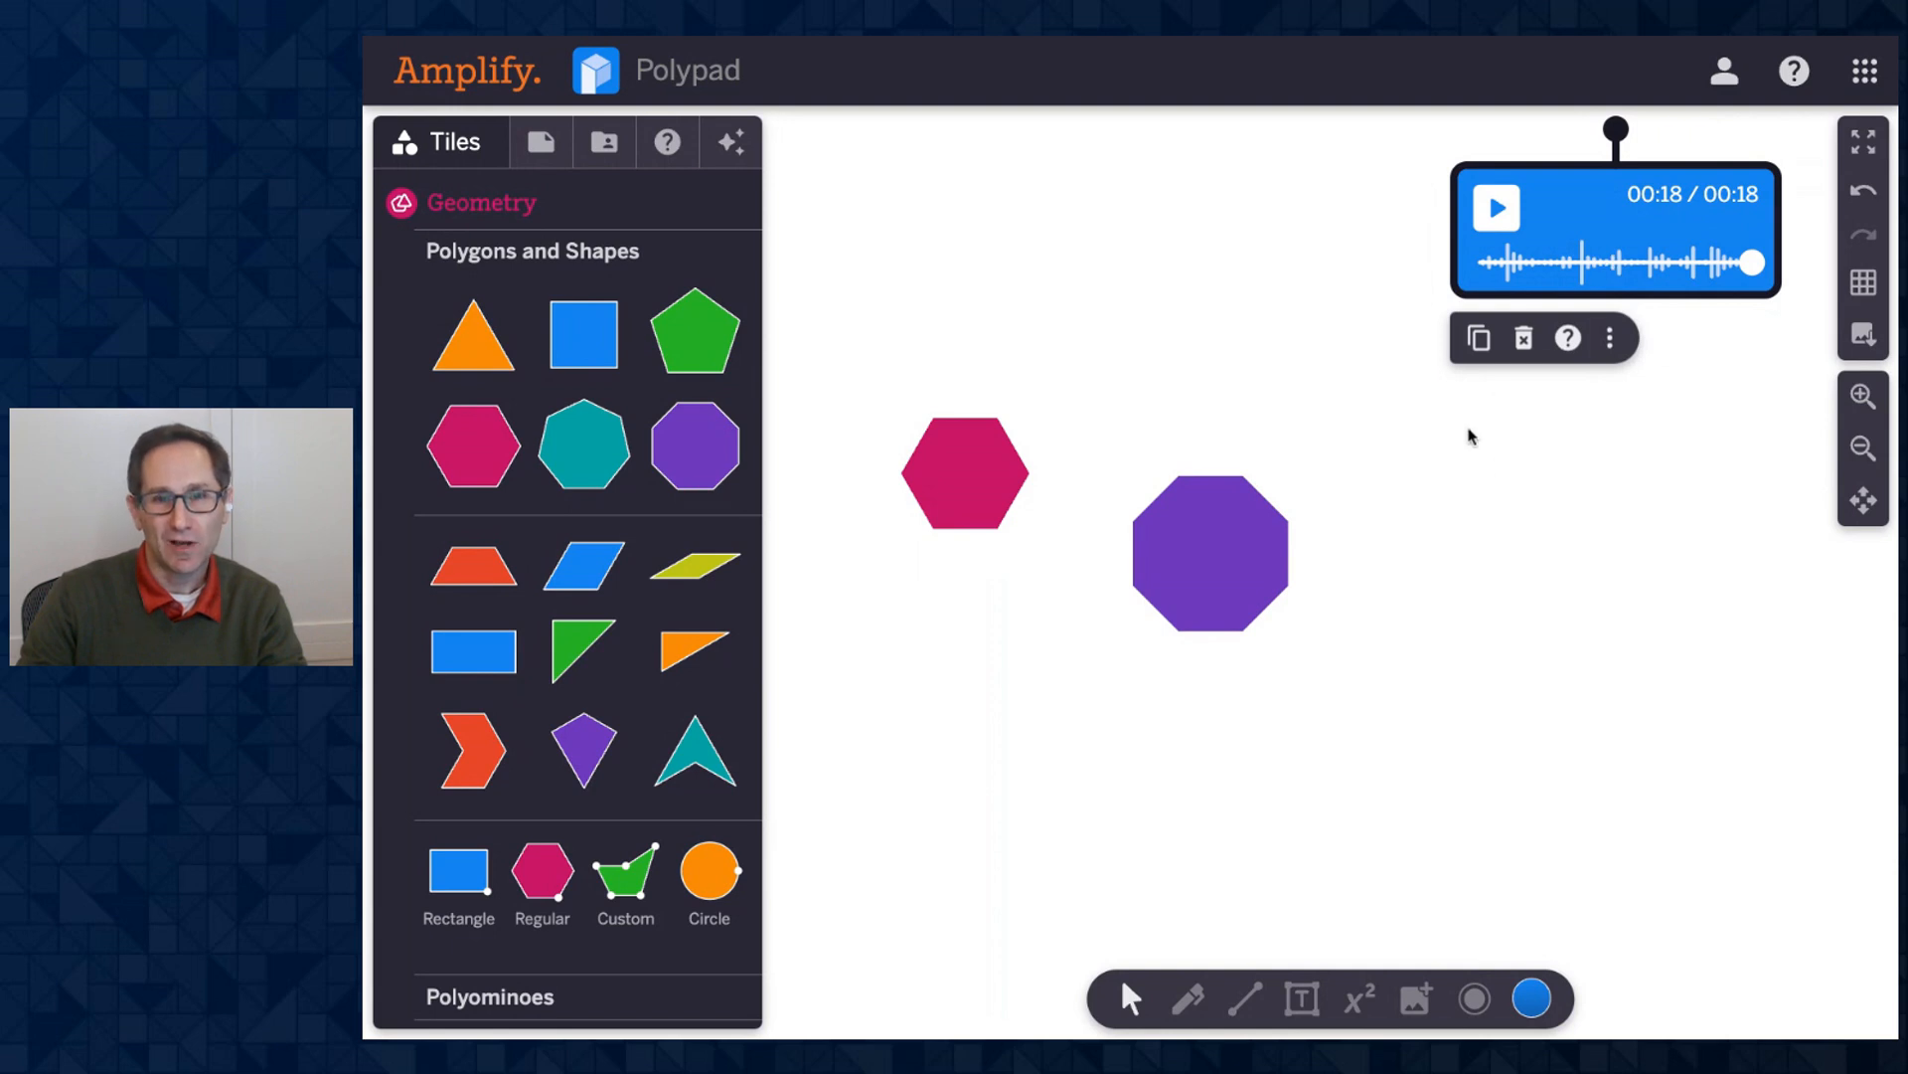
{"action": "left_click_drag", "start_coordinate": [1526, 290], "coordinate": [1472, 486]}
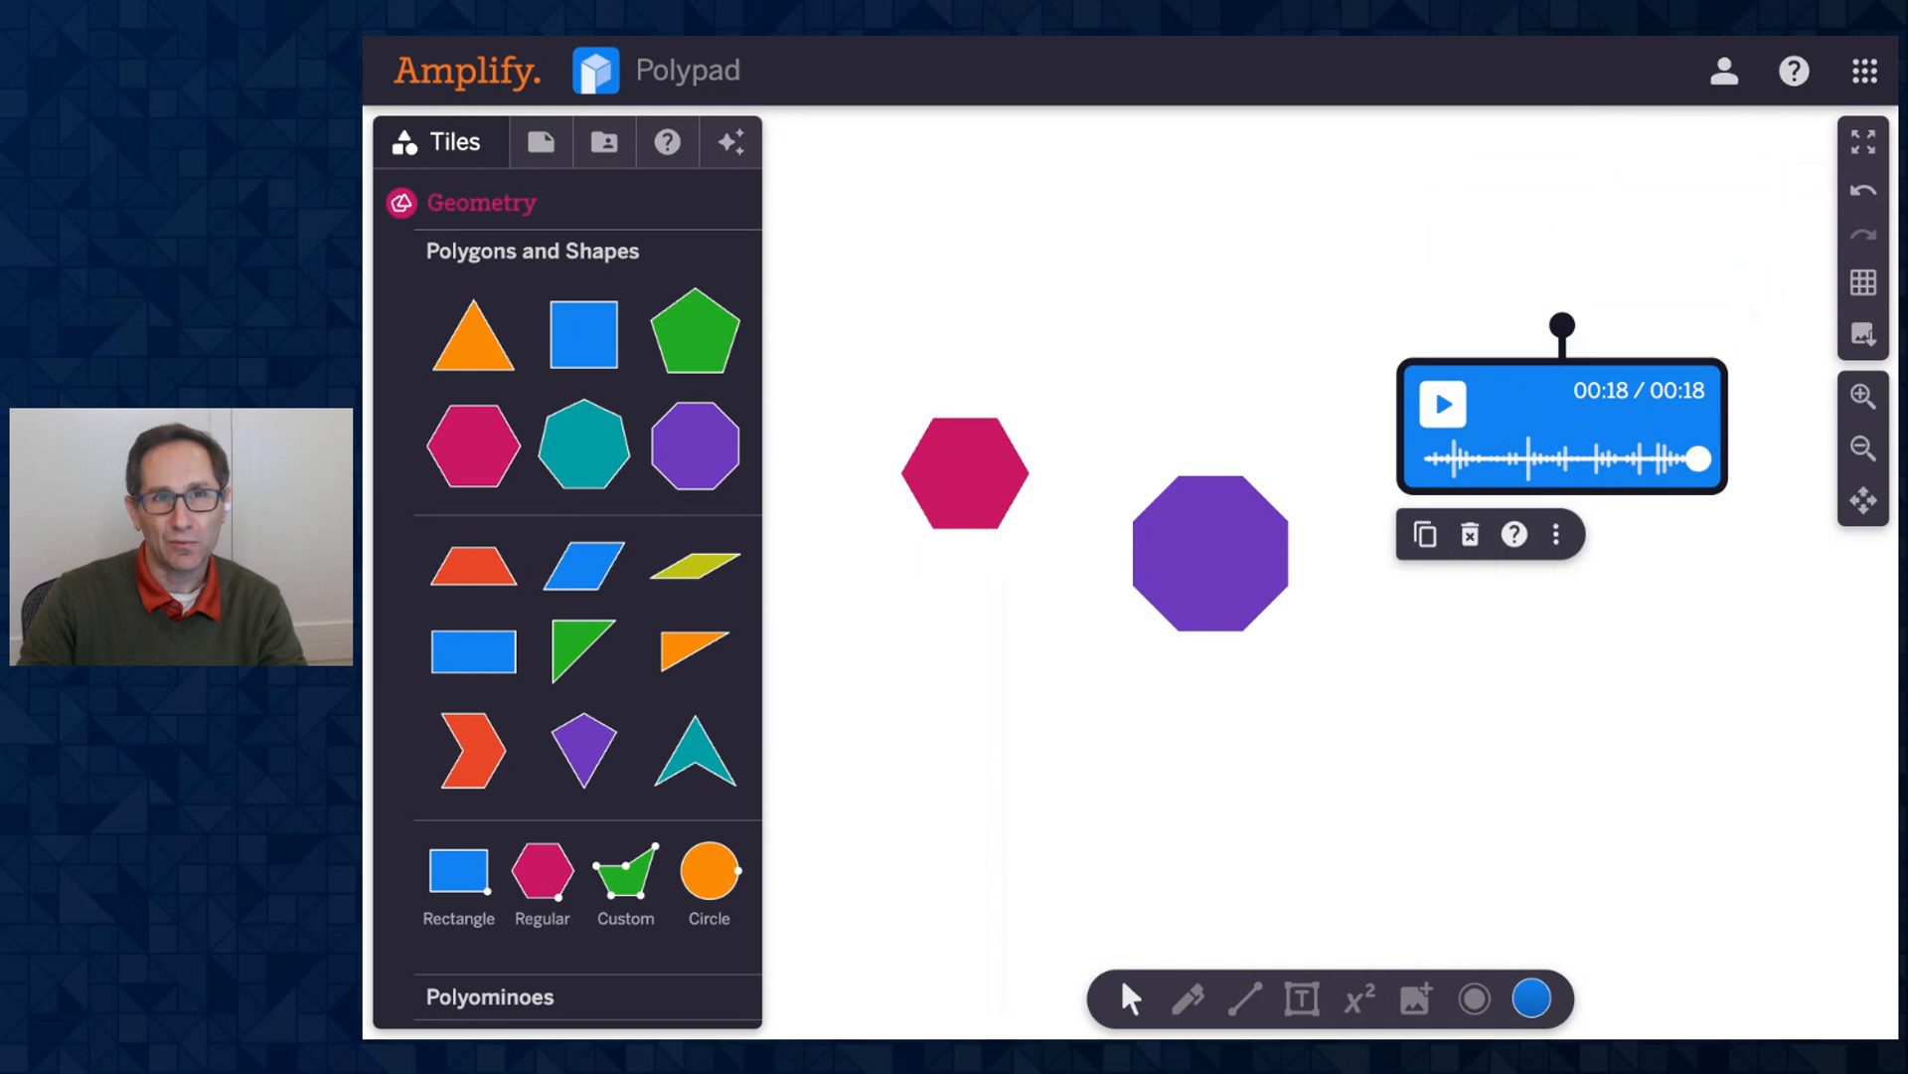
Rewind the recording to 00:07, move the octagon and hexagon away from their recorded places, and replay up to 00:10.
{"action": "left_click_drag", "start_coordinate": [1707, 460], "coordinate": [1538, 458]}
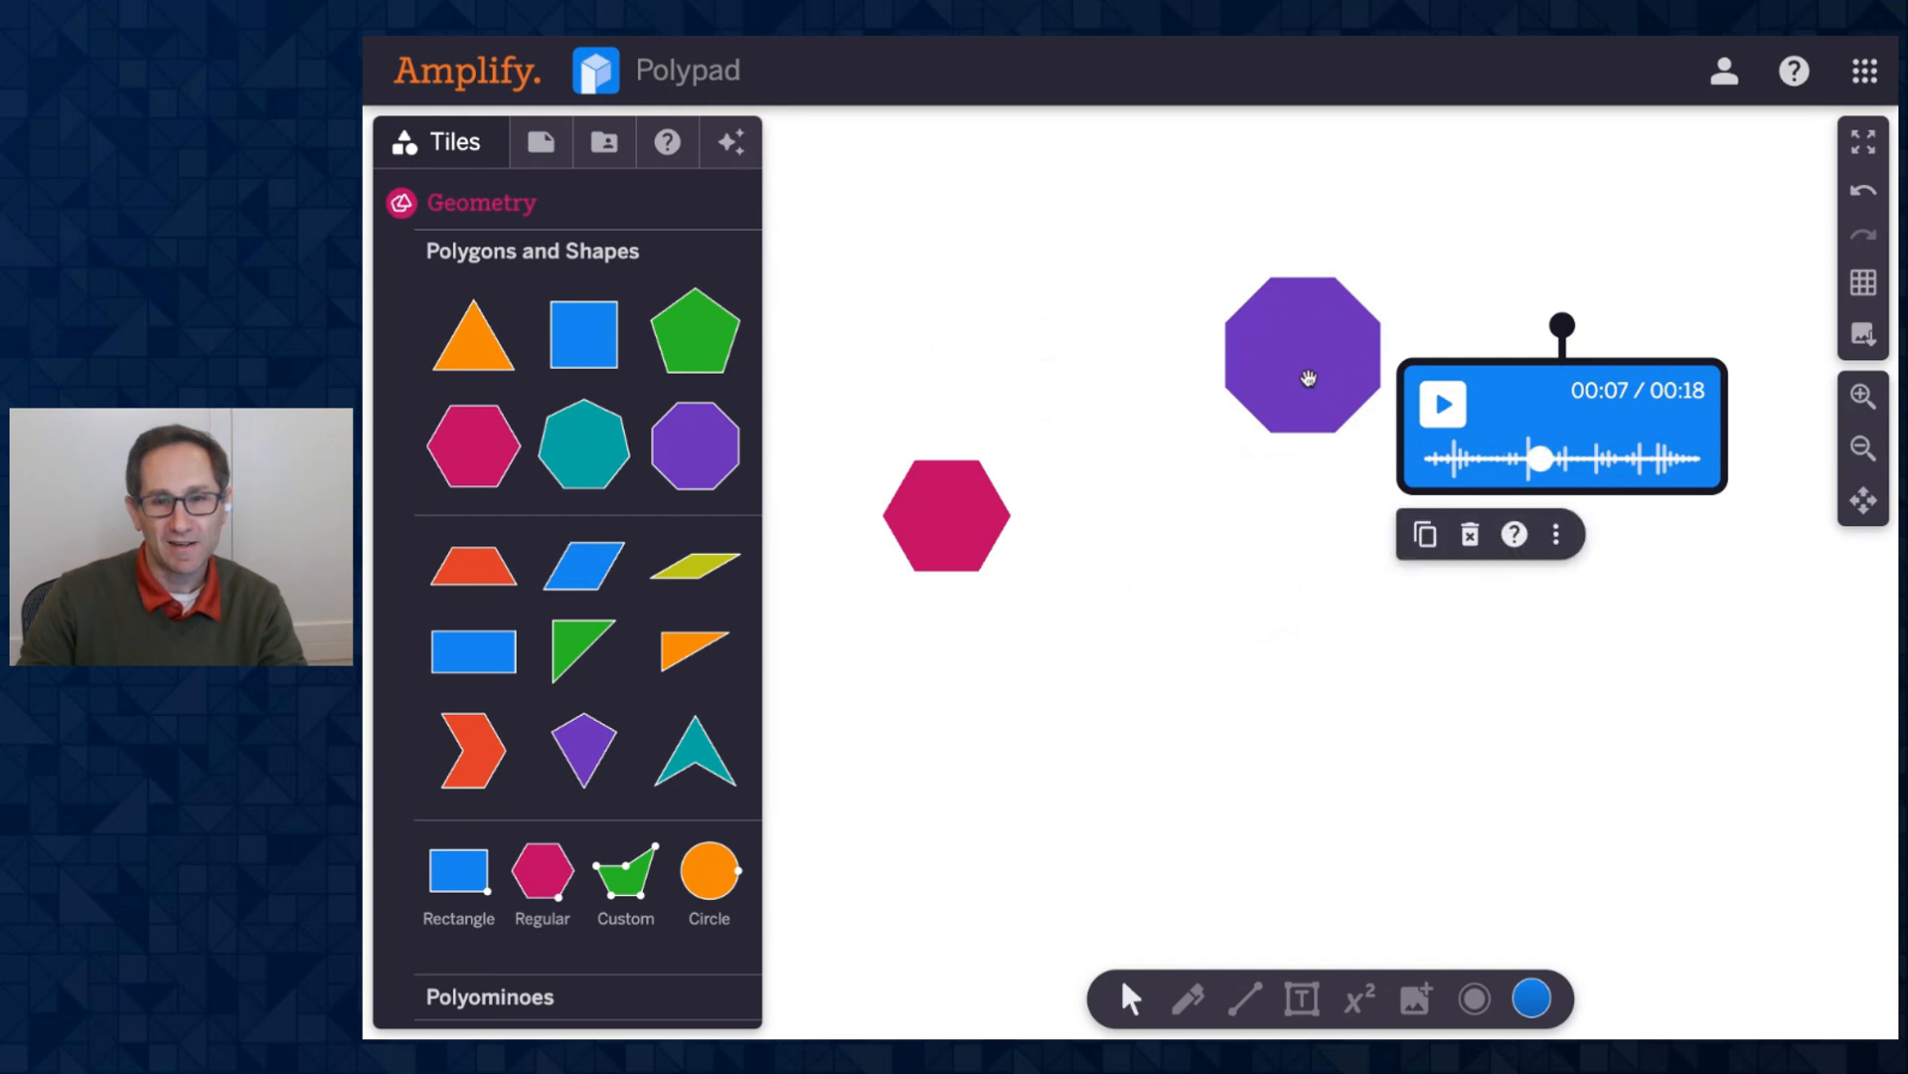
{"action": "left_click_drag", "start_coordinate": [1299, 367], "coordinate": [1513, 606]}
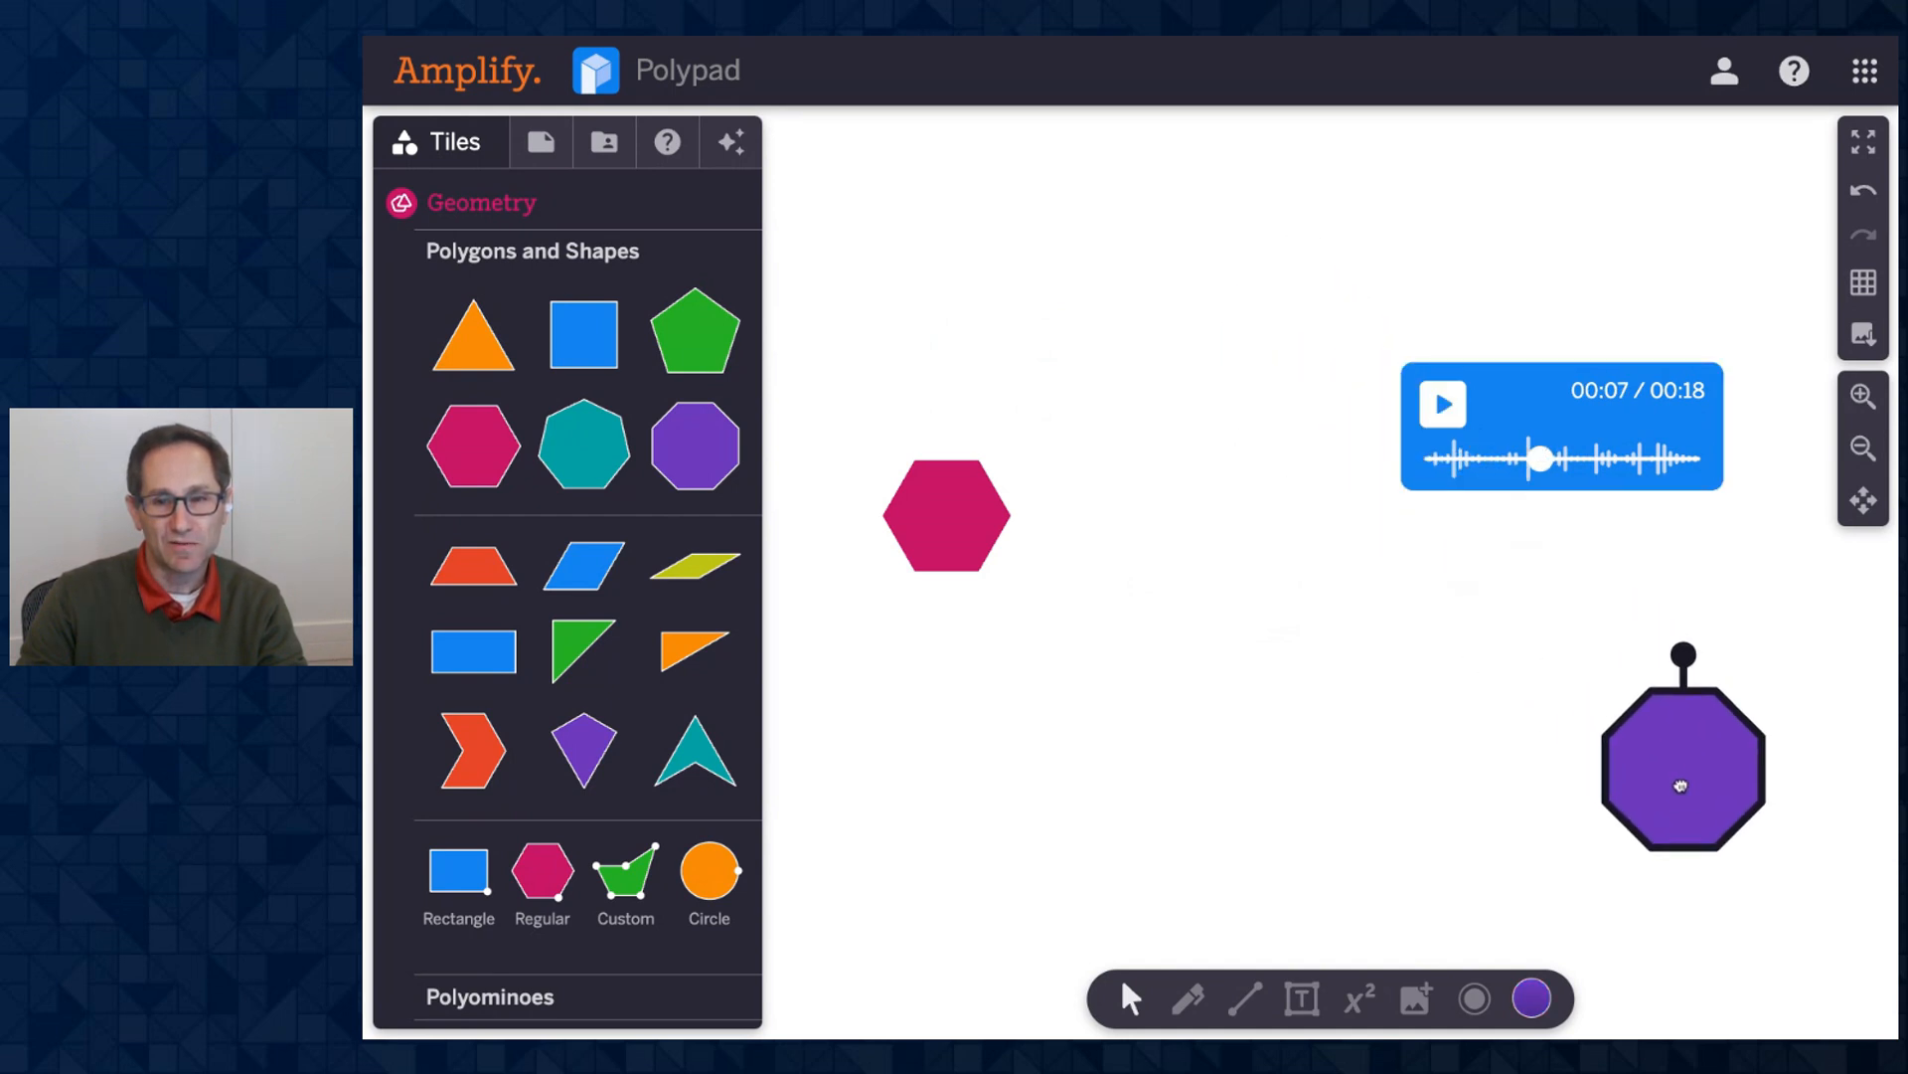
{"action": "left_click_drag", "start_coordinate": [930, 512], "coordinate": [1615, 206]}
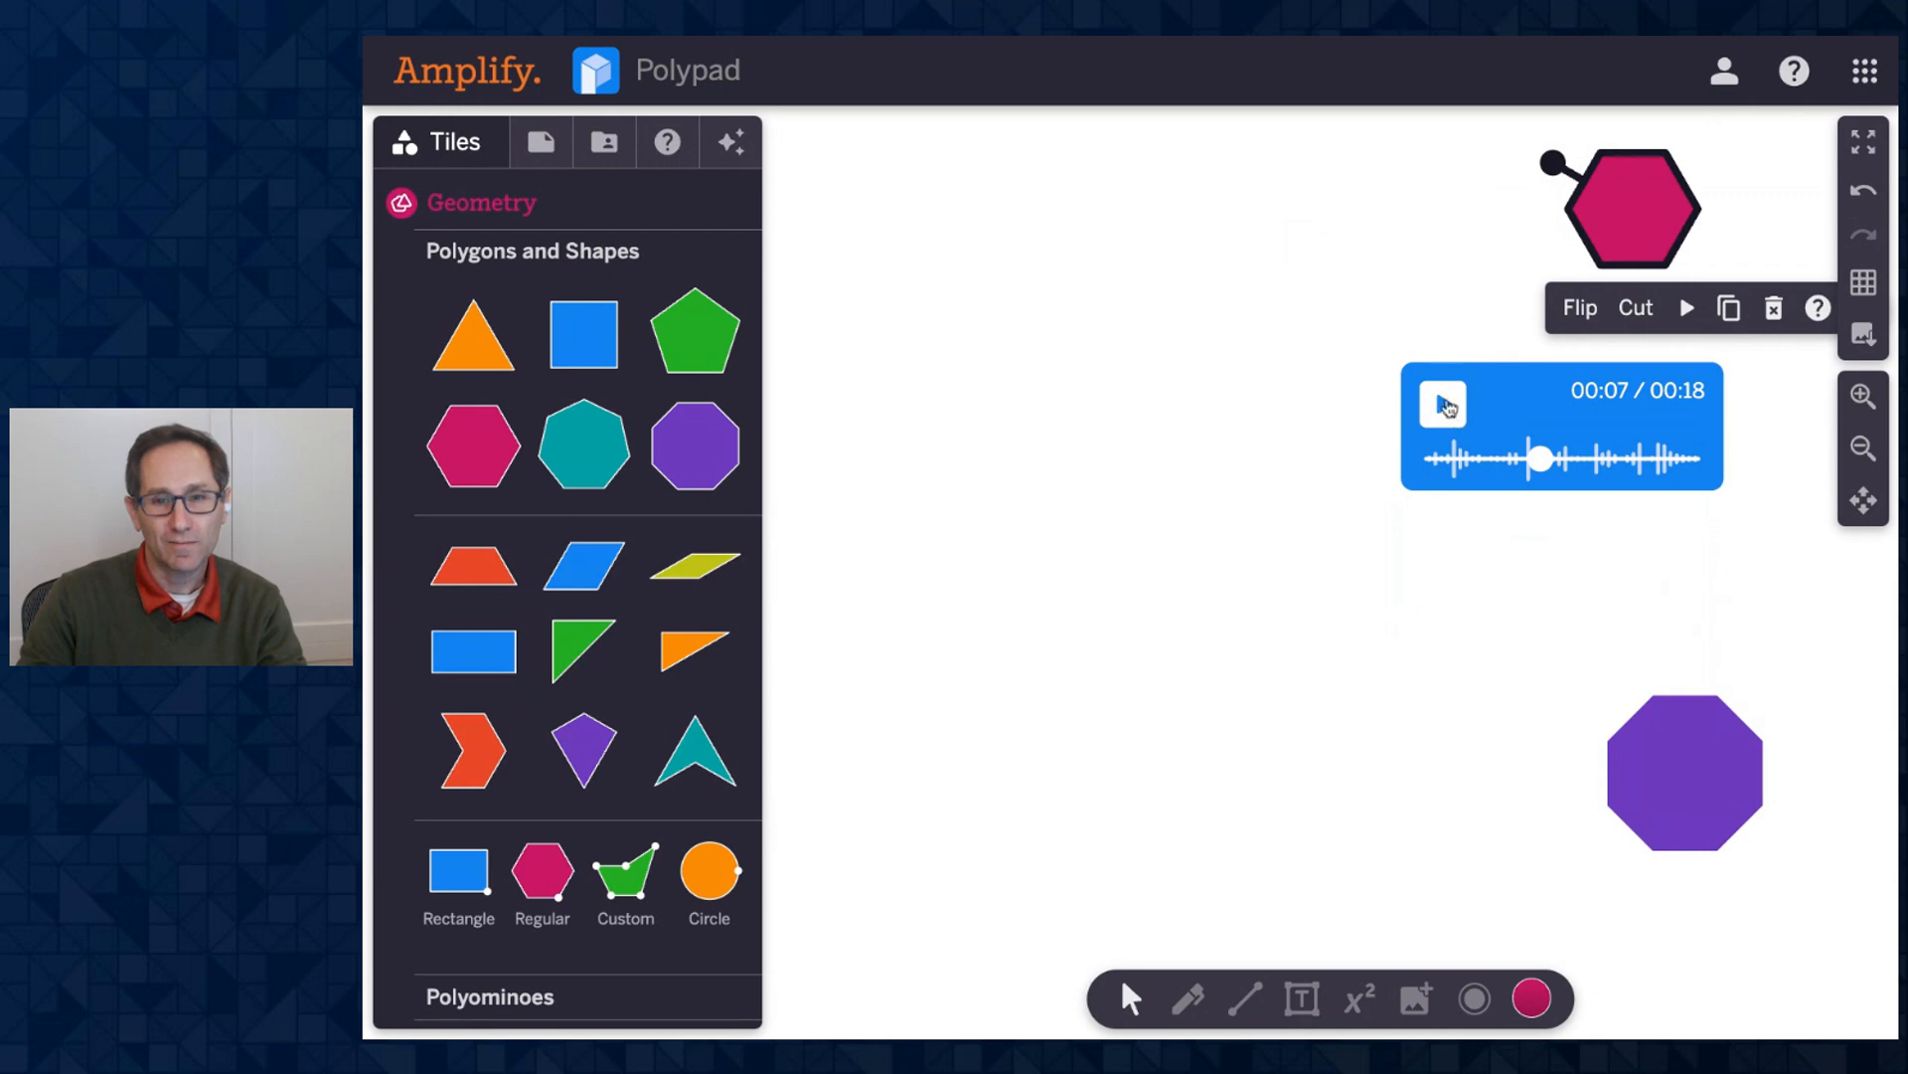
{"action": "left_click", "coordinate": [1441, 408]}
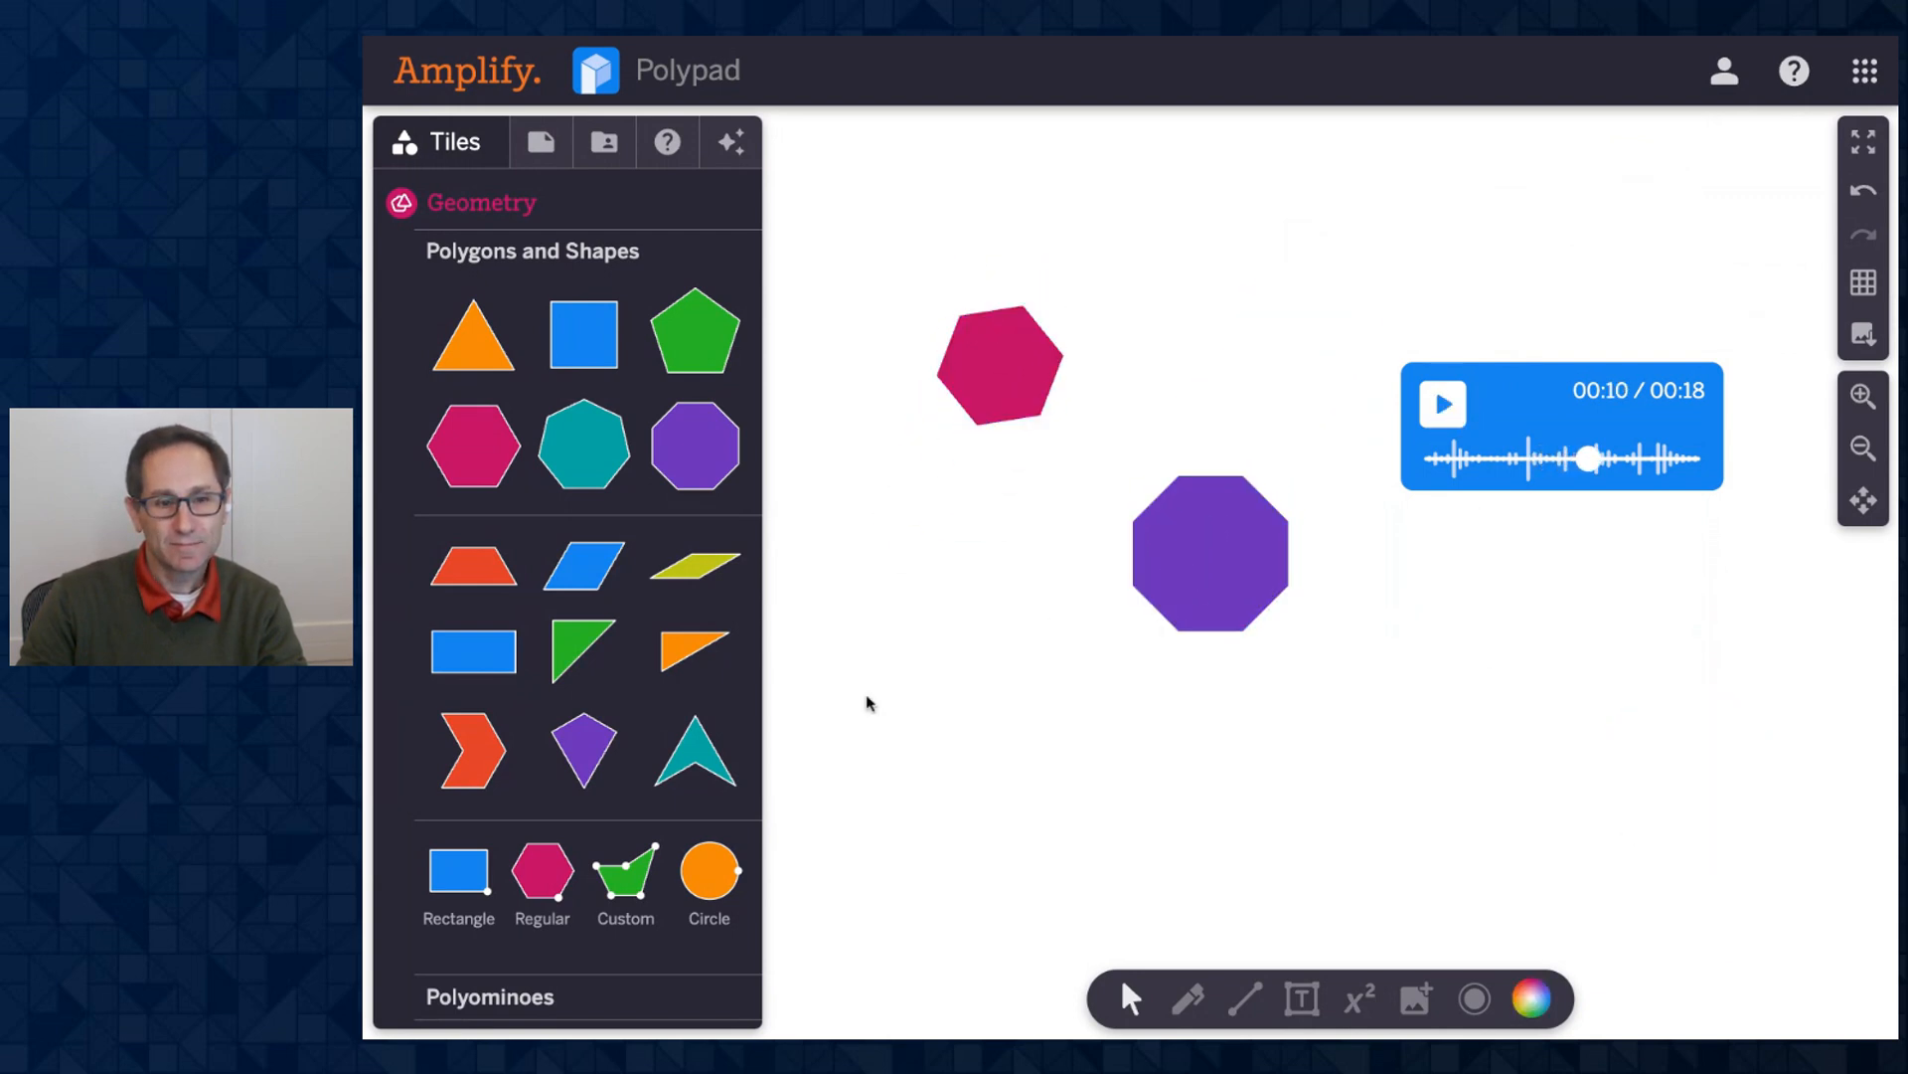
Add a red chevron, a purple kite and an orange right triangle to the lower part of the canvas.
{"action": "left_click_drag", "start_coordinate": [487, 750], "coordinate": [1138, 882]}
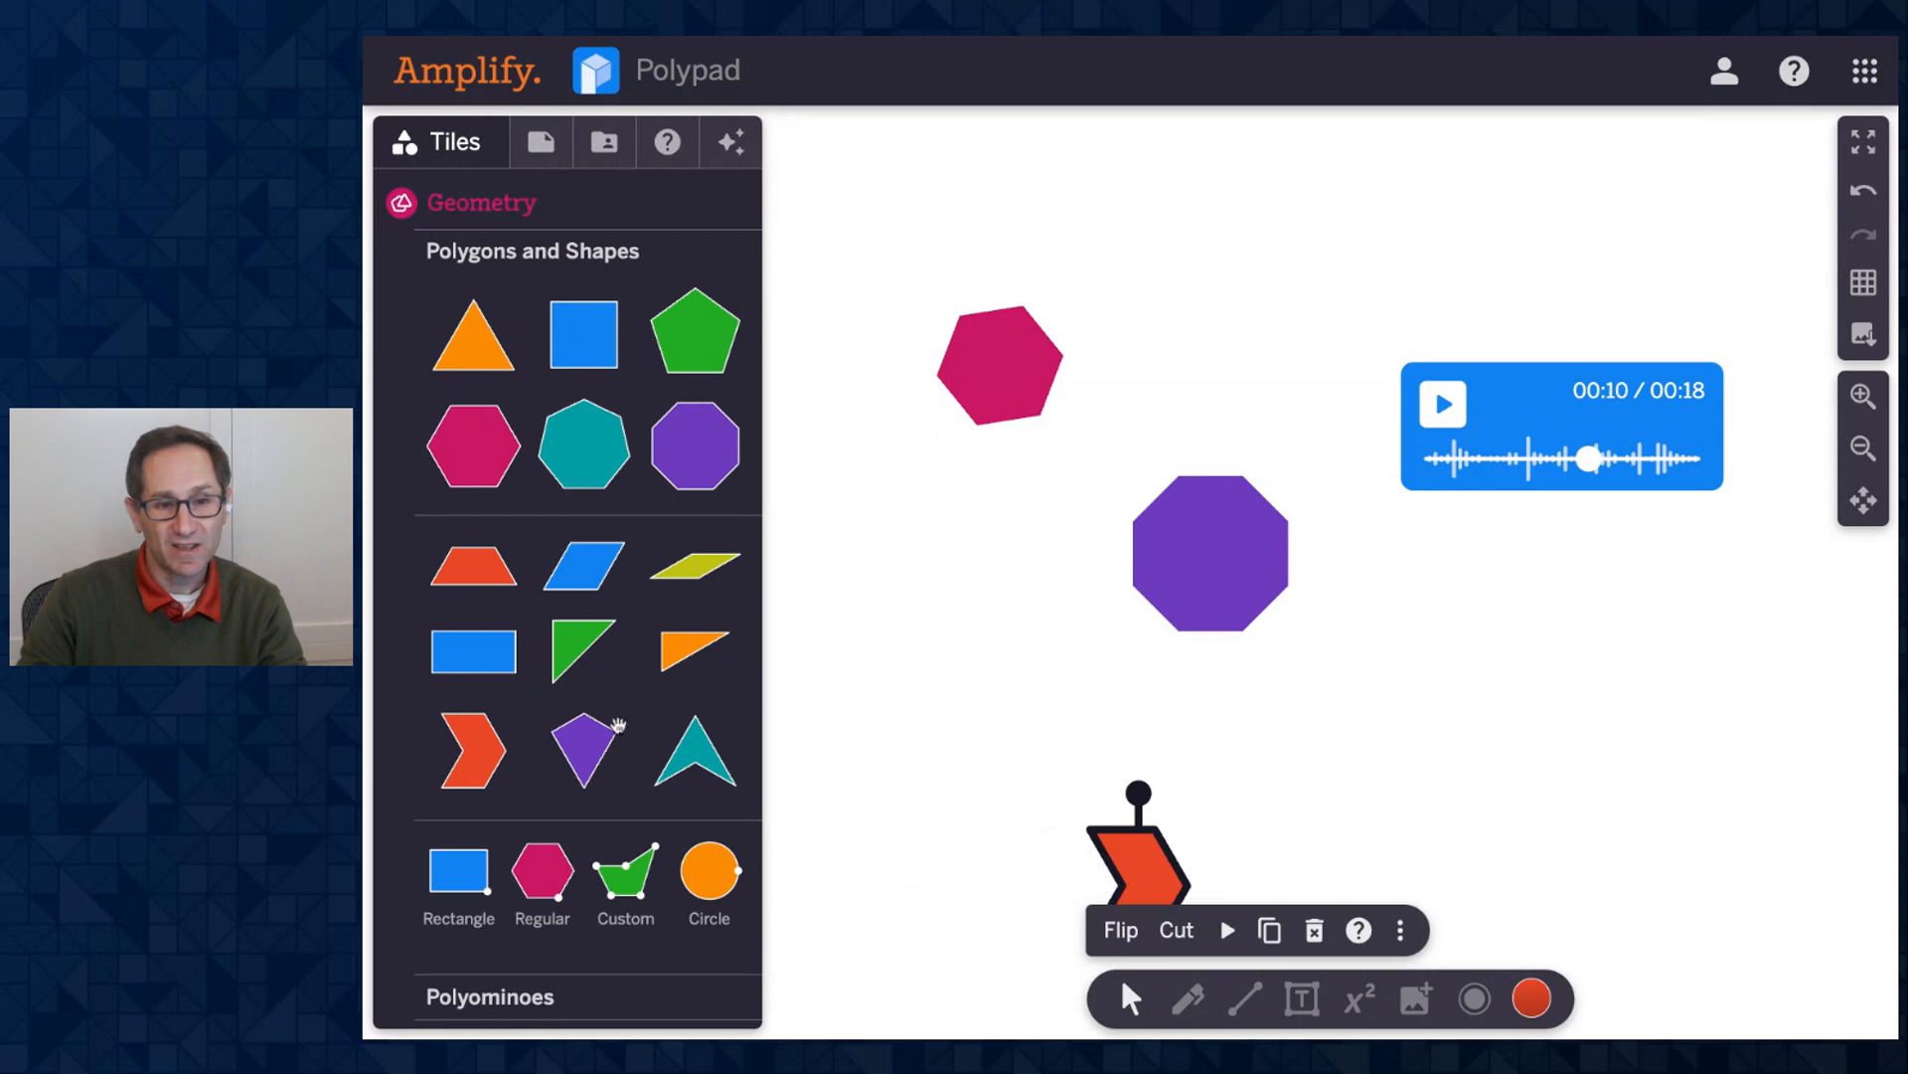
{"action": "left_click_drag", "start_coordinate": [618, 725], "coordinate": [1435, 807]}
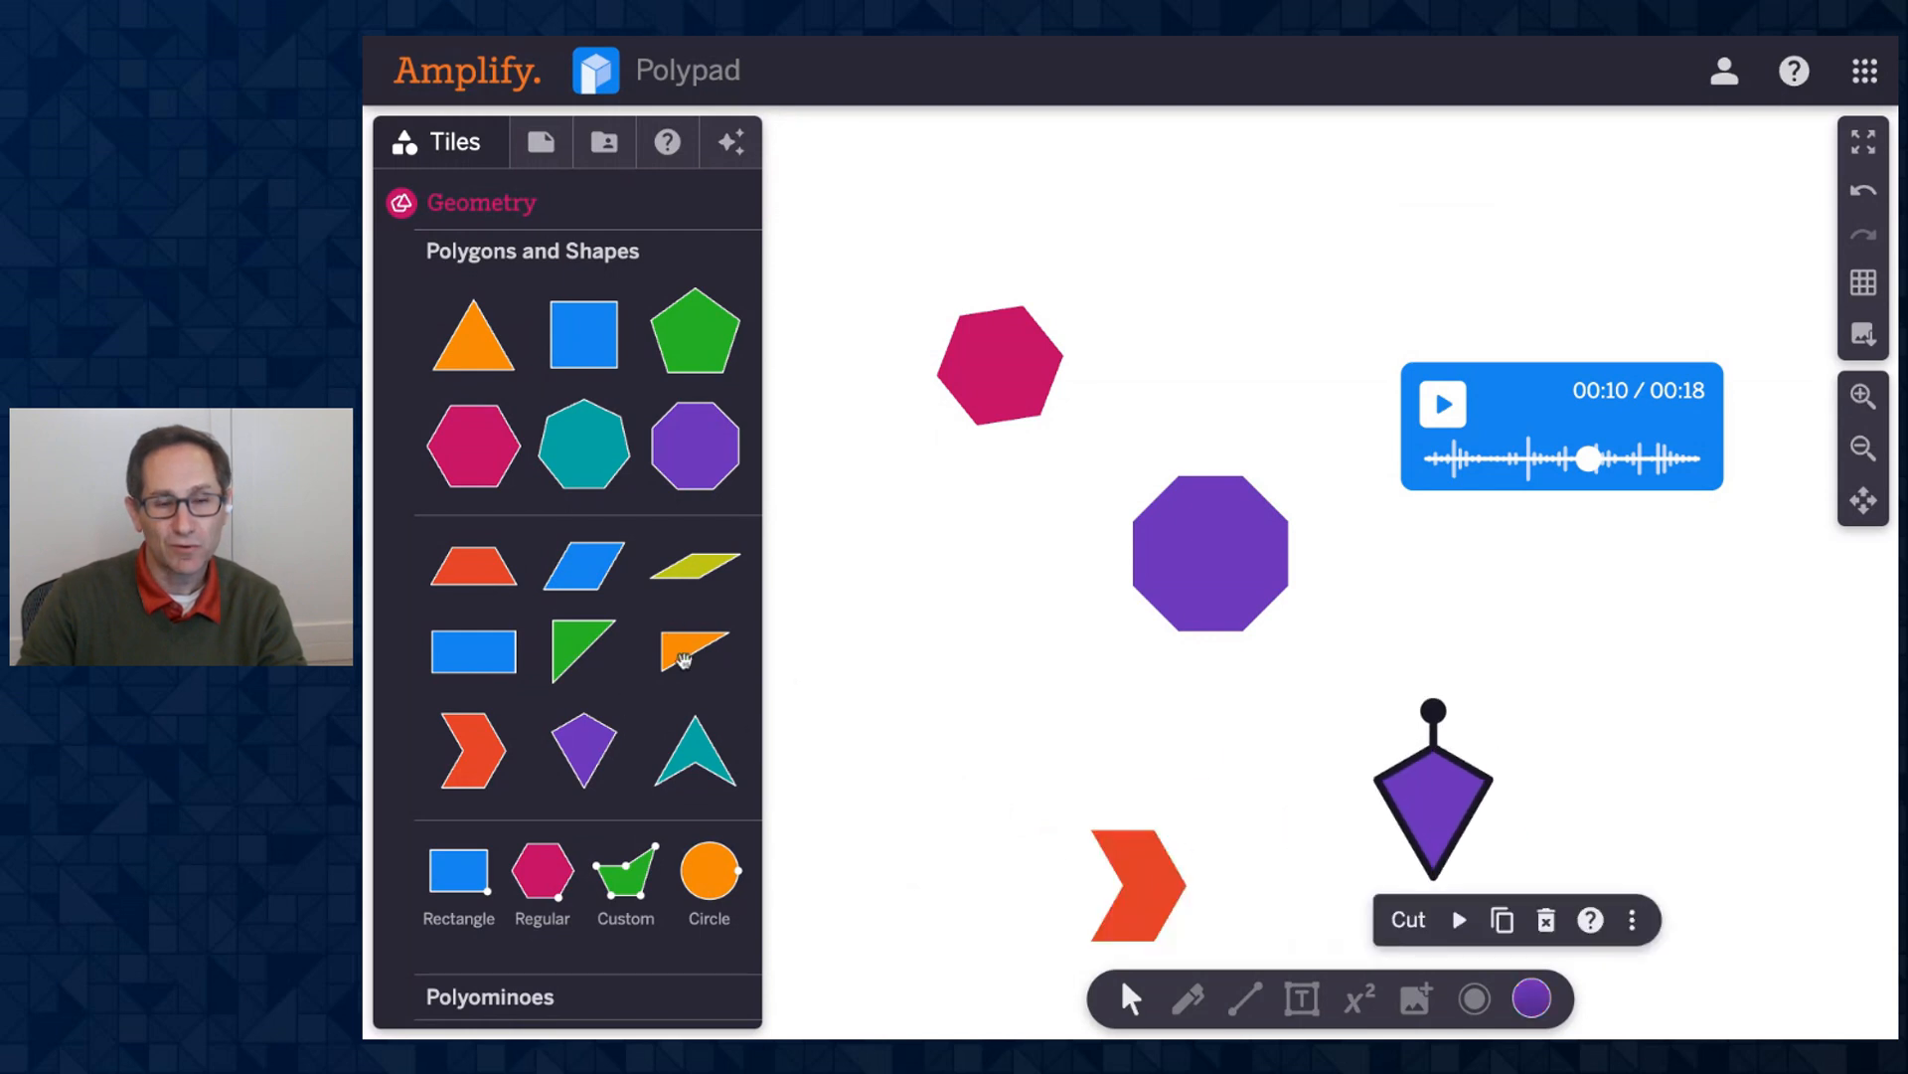
{"action": "left_click_drag", "start_coordinate": [684, 659], "coordinate": [1650, 689]}
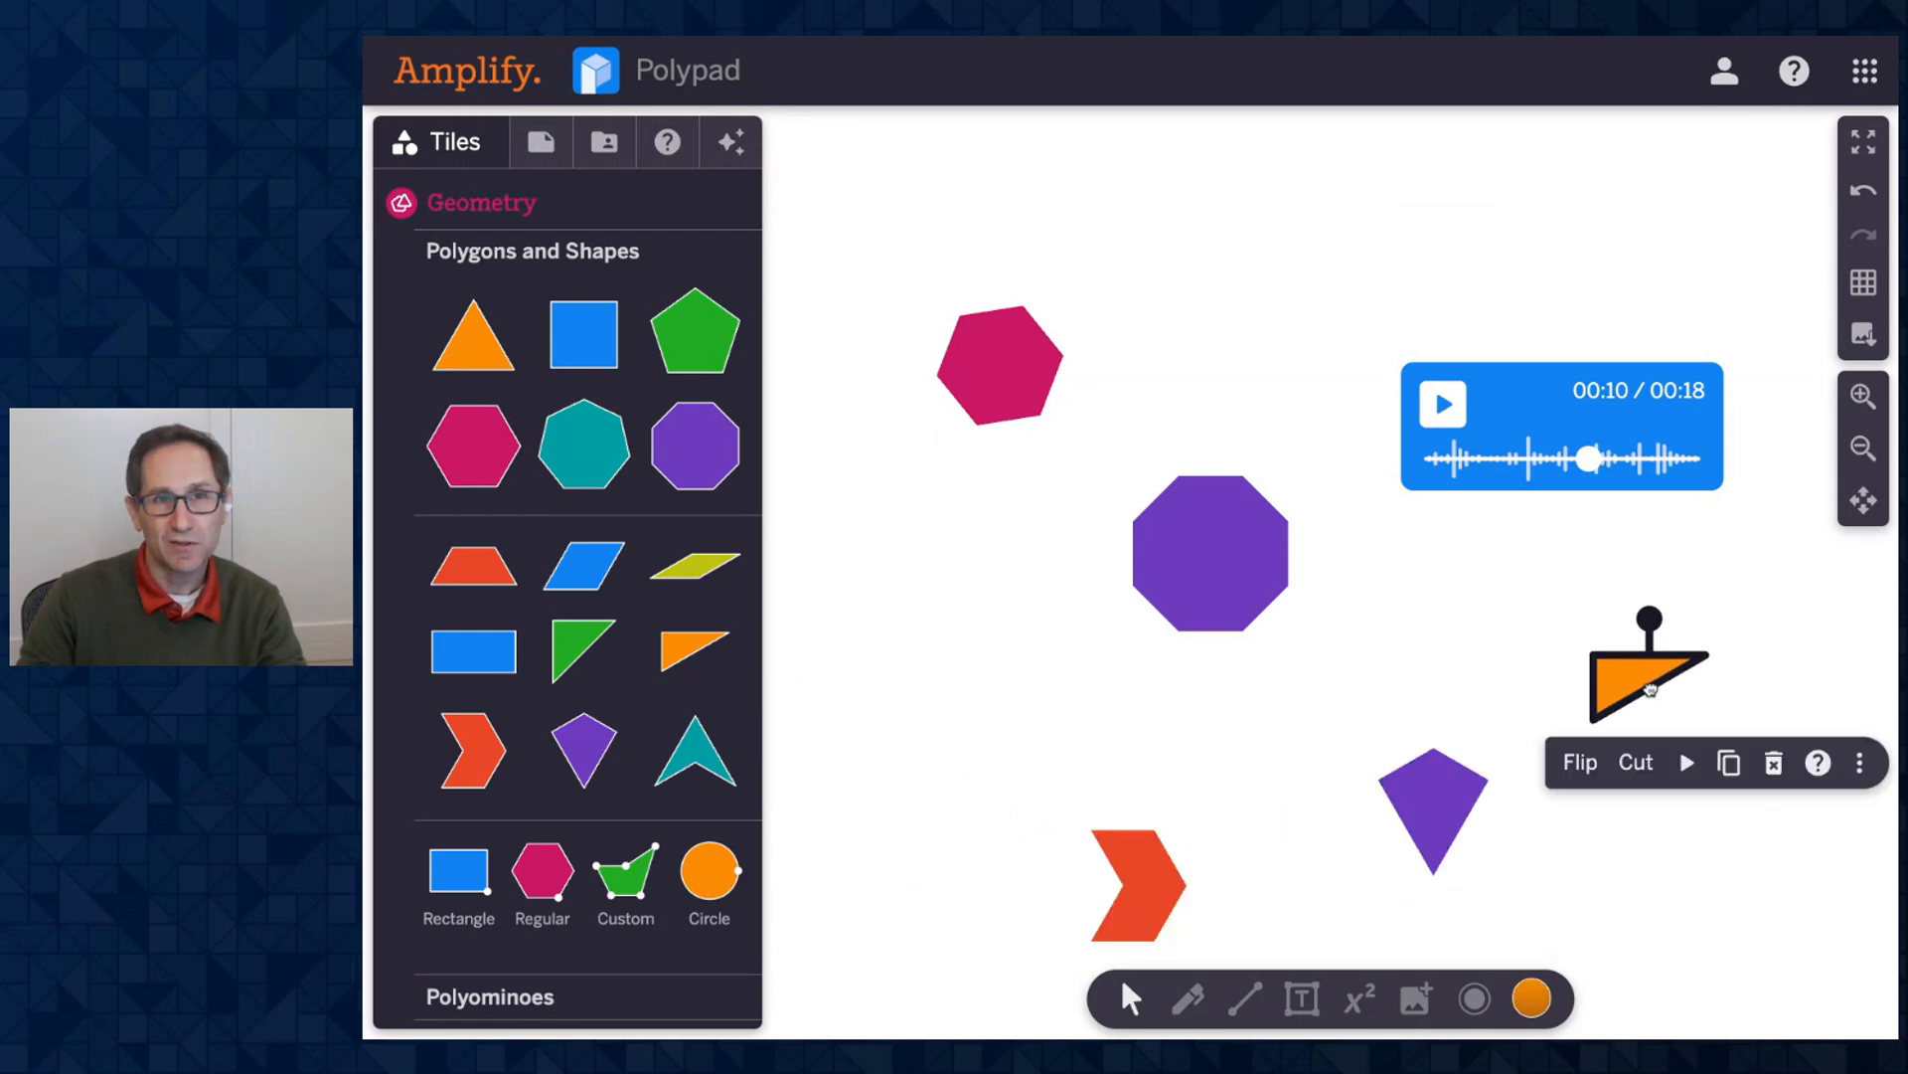
{"action": "left_click", "coordinate": [1436, 701]}
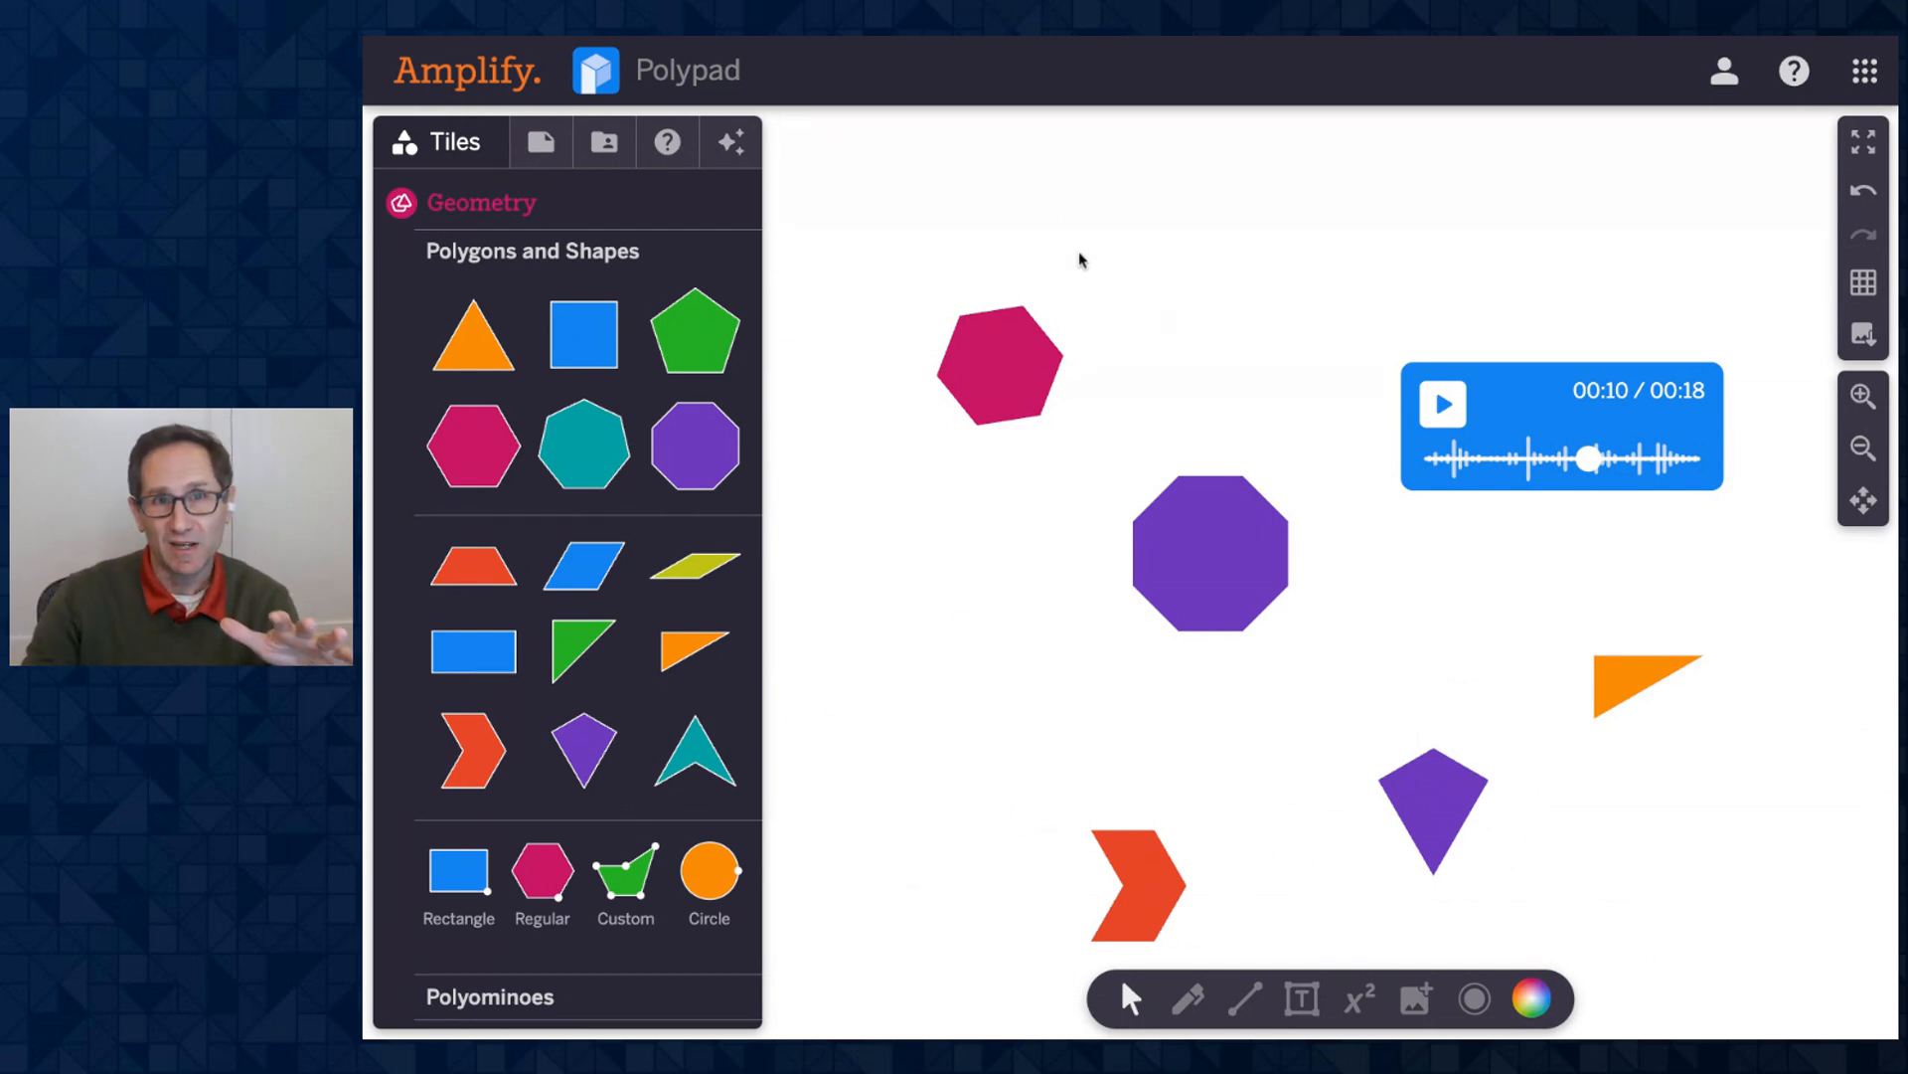
Arrange the chevron, kite and orange triangle in a row along the bottom of the canvas.
{"action": "left_click_drag", "start_coordinate": [1140, 890], "coordinate": [1024, 865]}
{"action": "left_click_drag", "start_coordinate": [1438, 816], "coordinate": [1245, 860]}
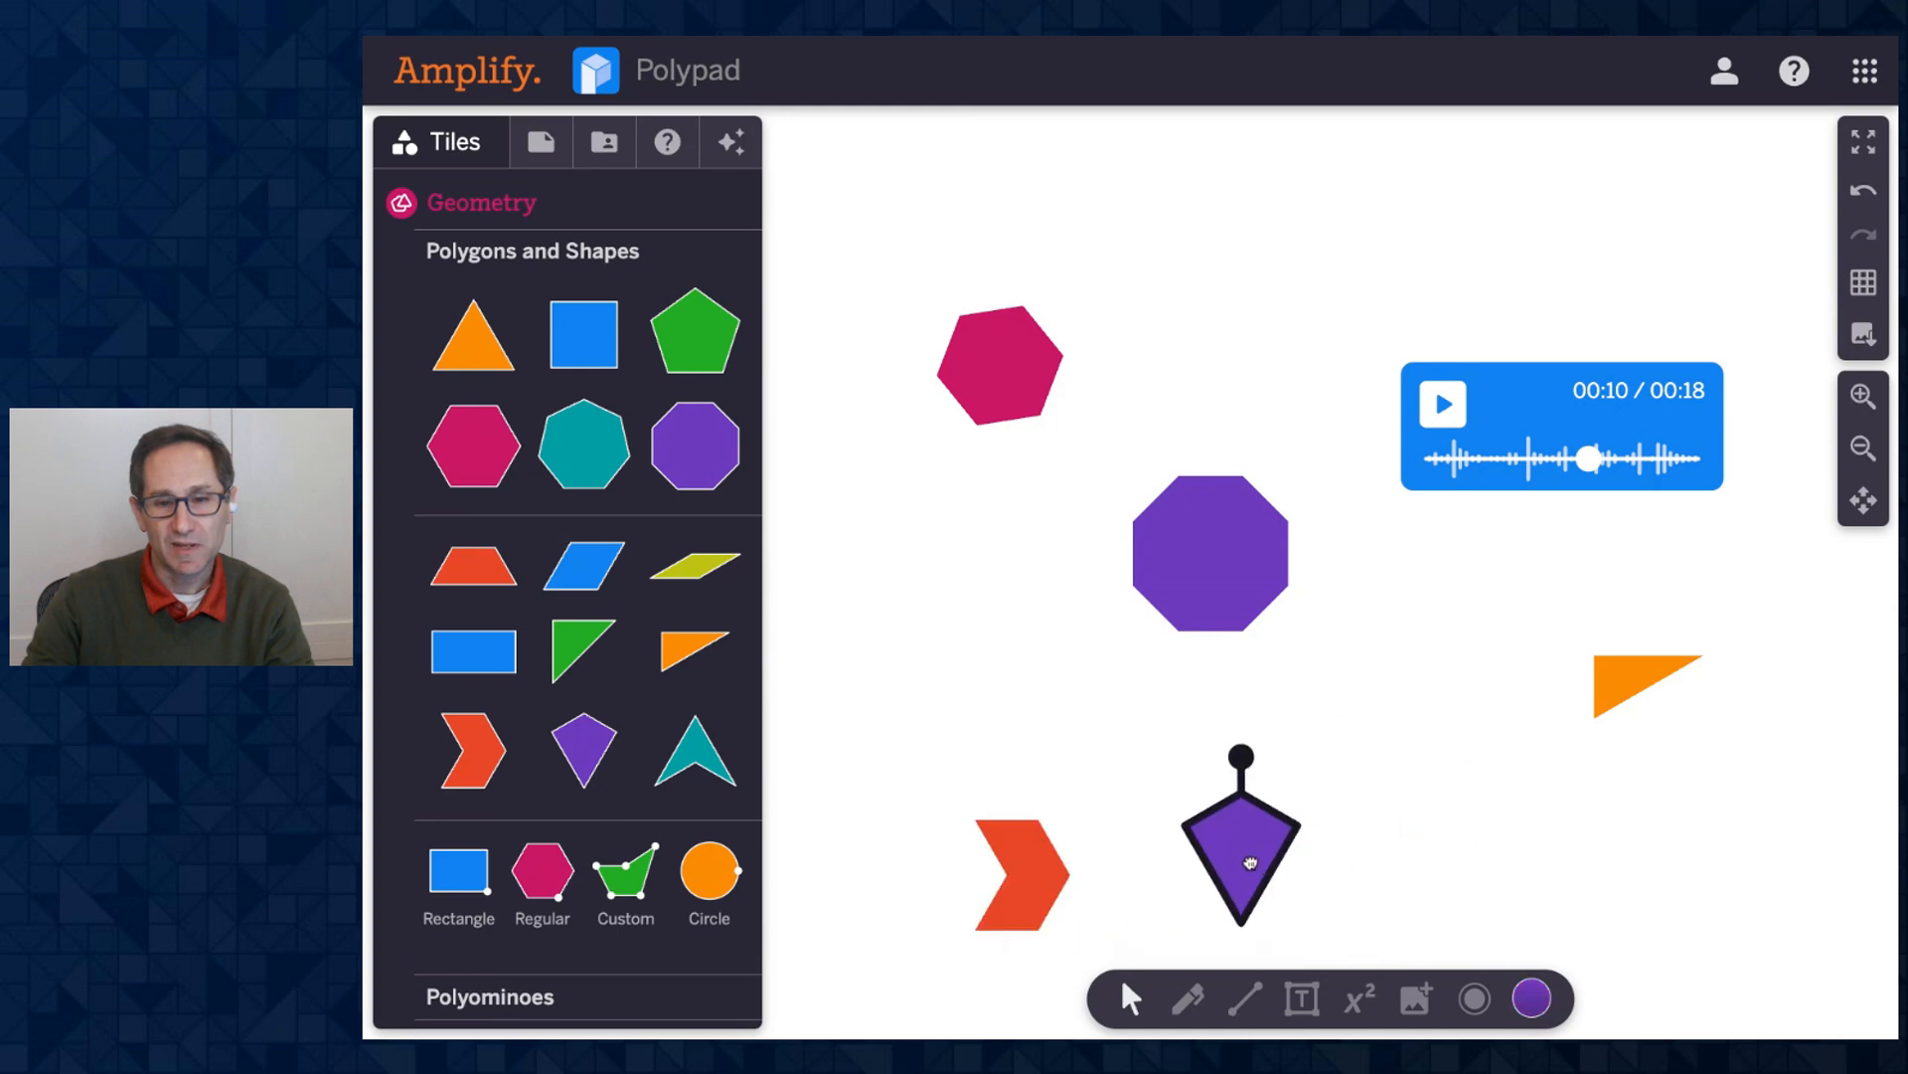
{"action": "left_click_drag", "start_coordinate": [1639, 688], "coordinate": [1405, 851]}
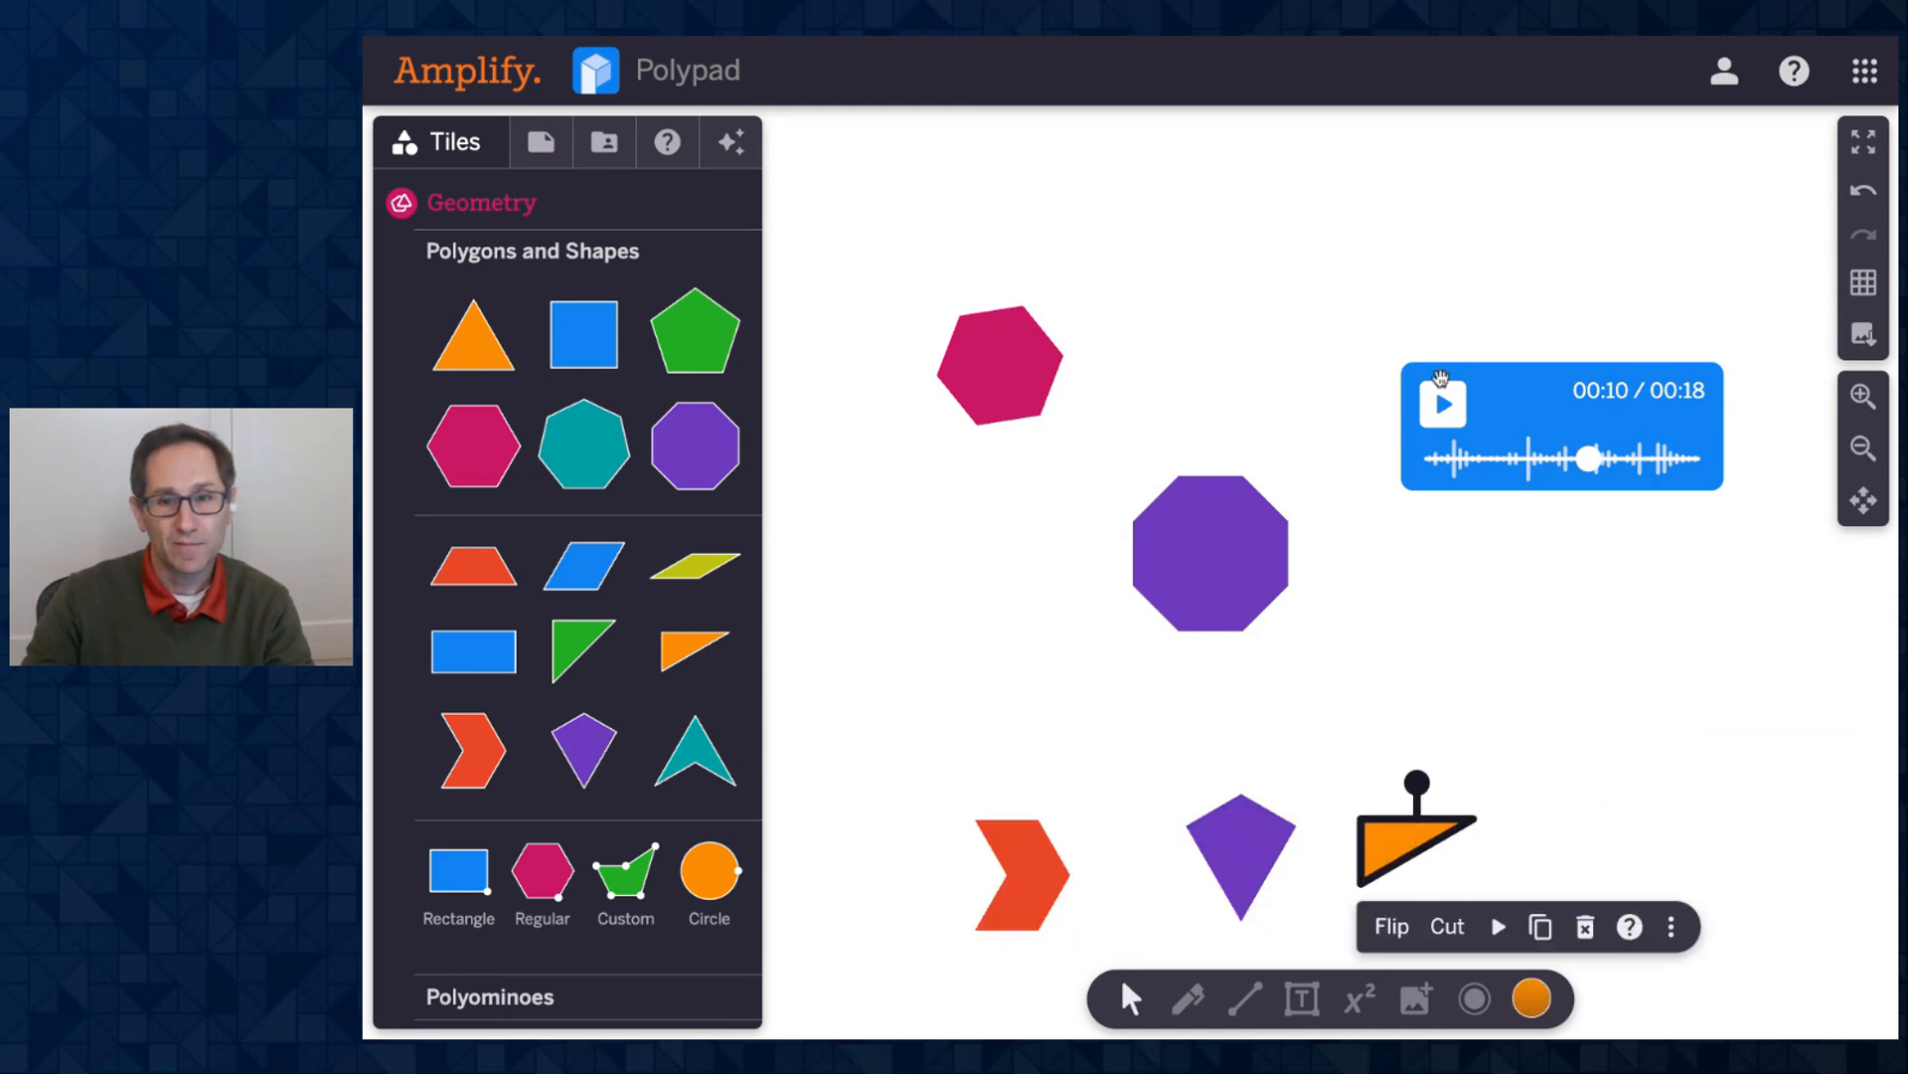
Resume the recording from 00:10 with the three added shapes on the canvas, and pause it at 00:16.
{"action": "left_click_drag", "start_coordinate": [916, 772], "coordinate": [1462, 880]}
{"action": "left_click", "coordinate": [1451, 690]}
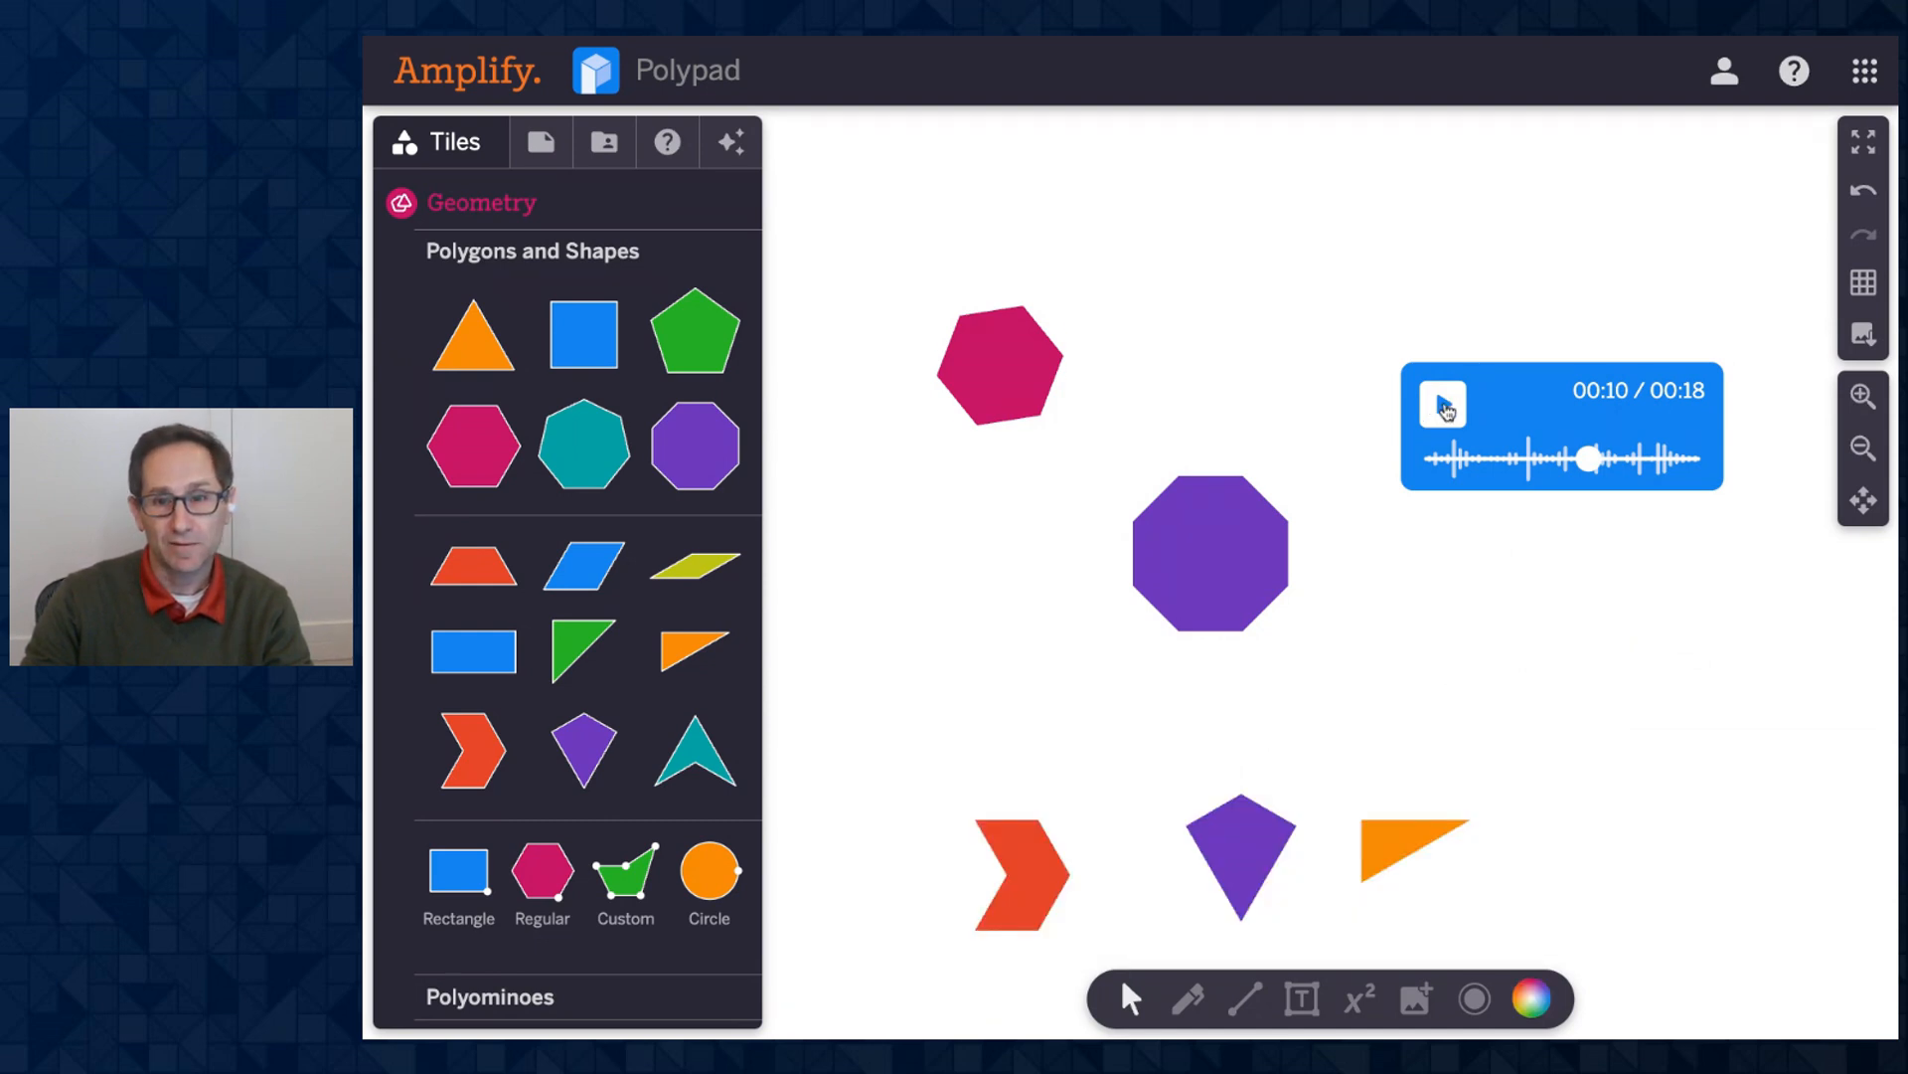
{"action": "left_click", "coordinate": [1444, 403]}
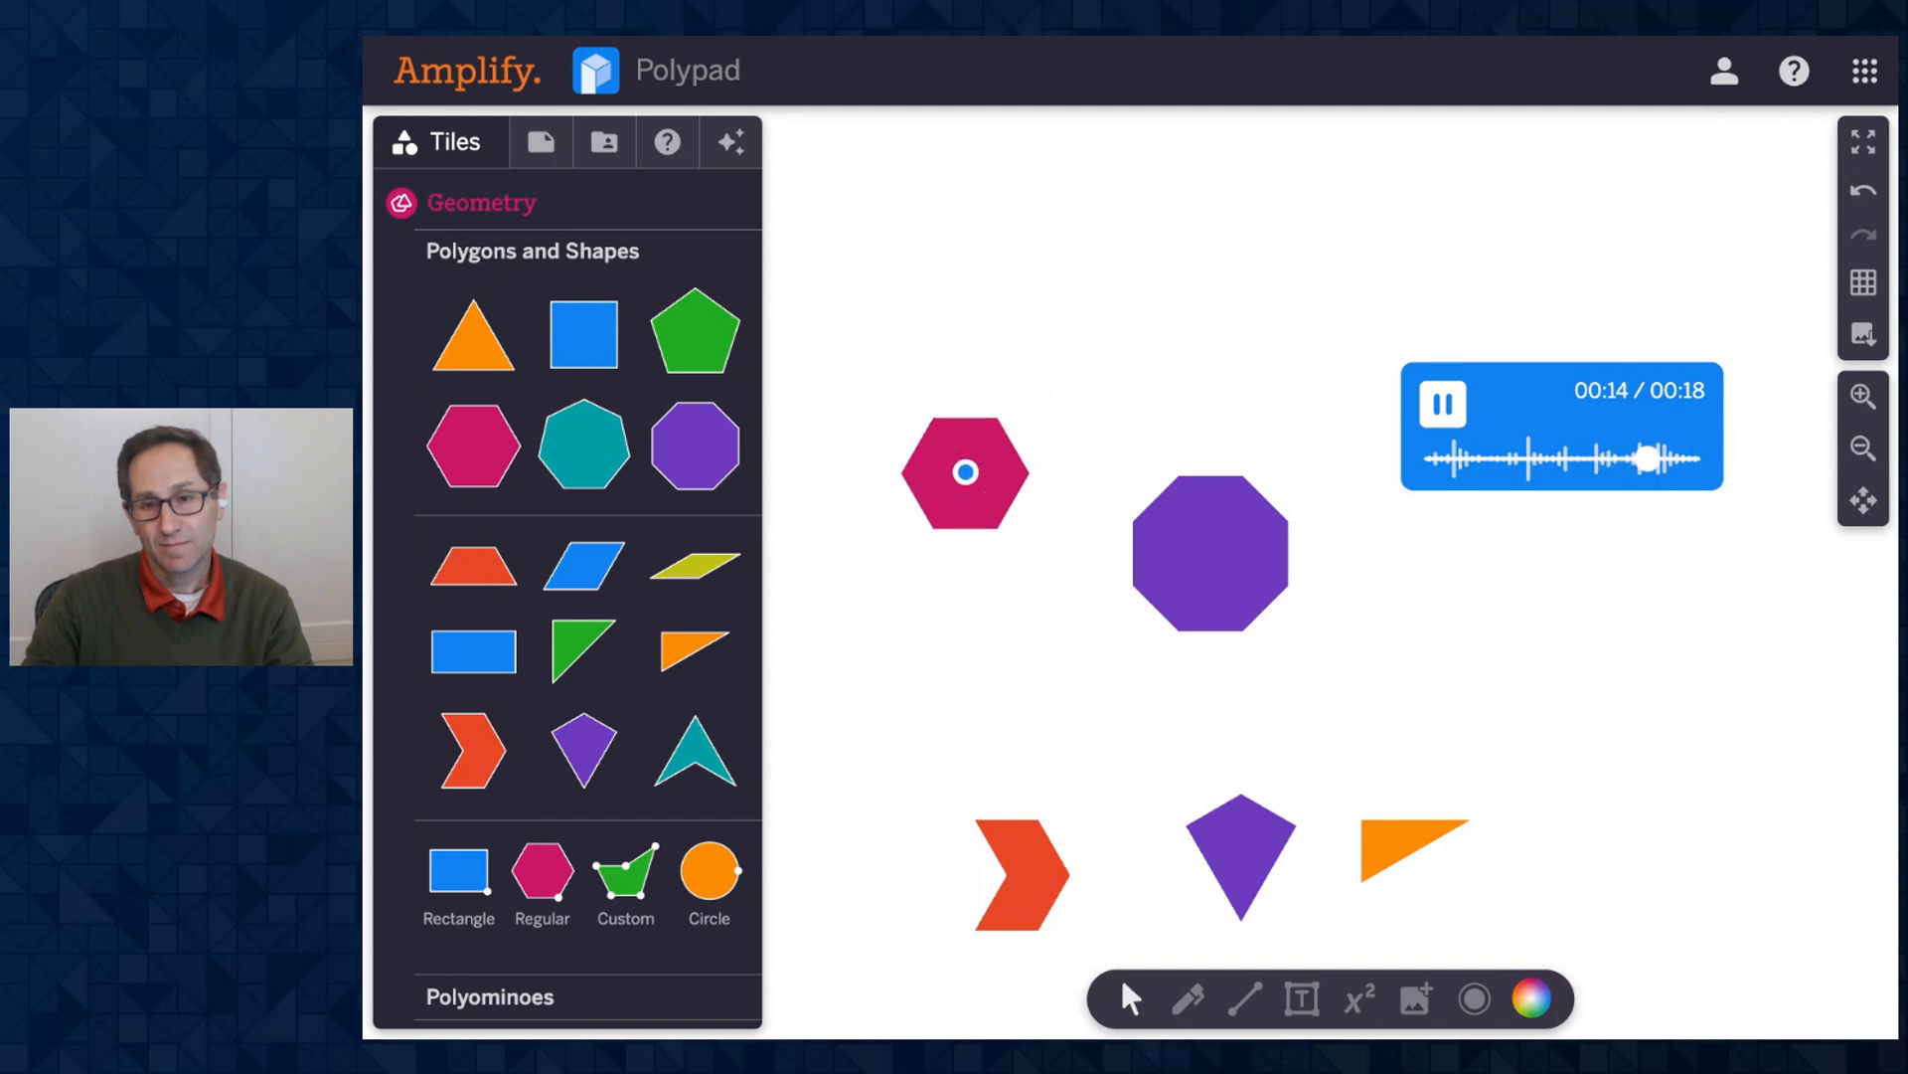
{"action": "left_click", "coordinate": [1444, 403]}
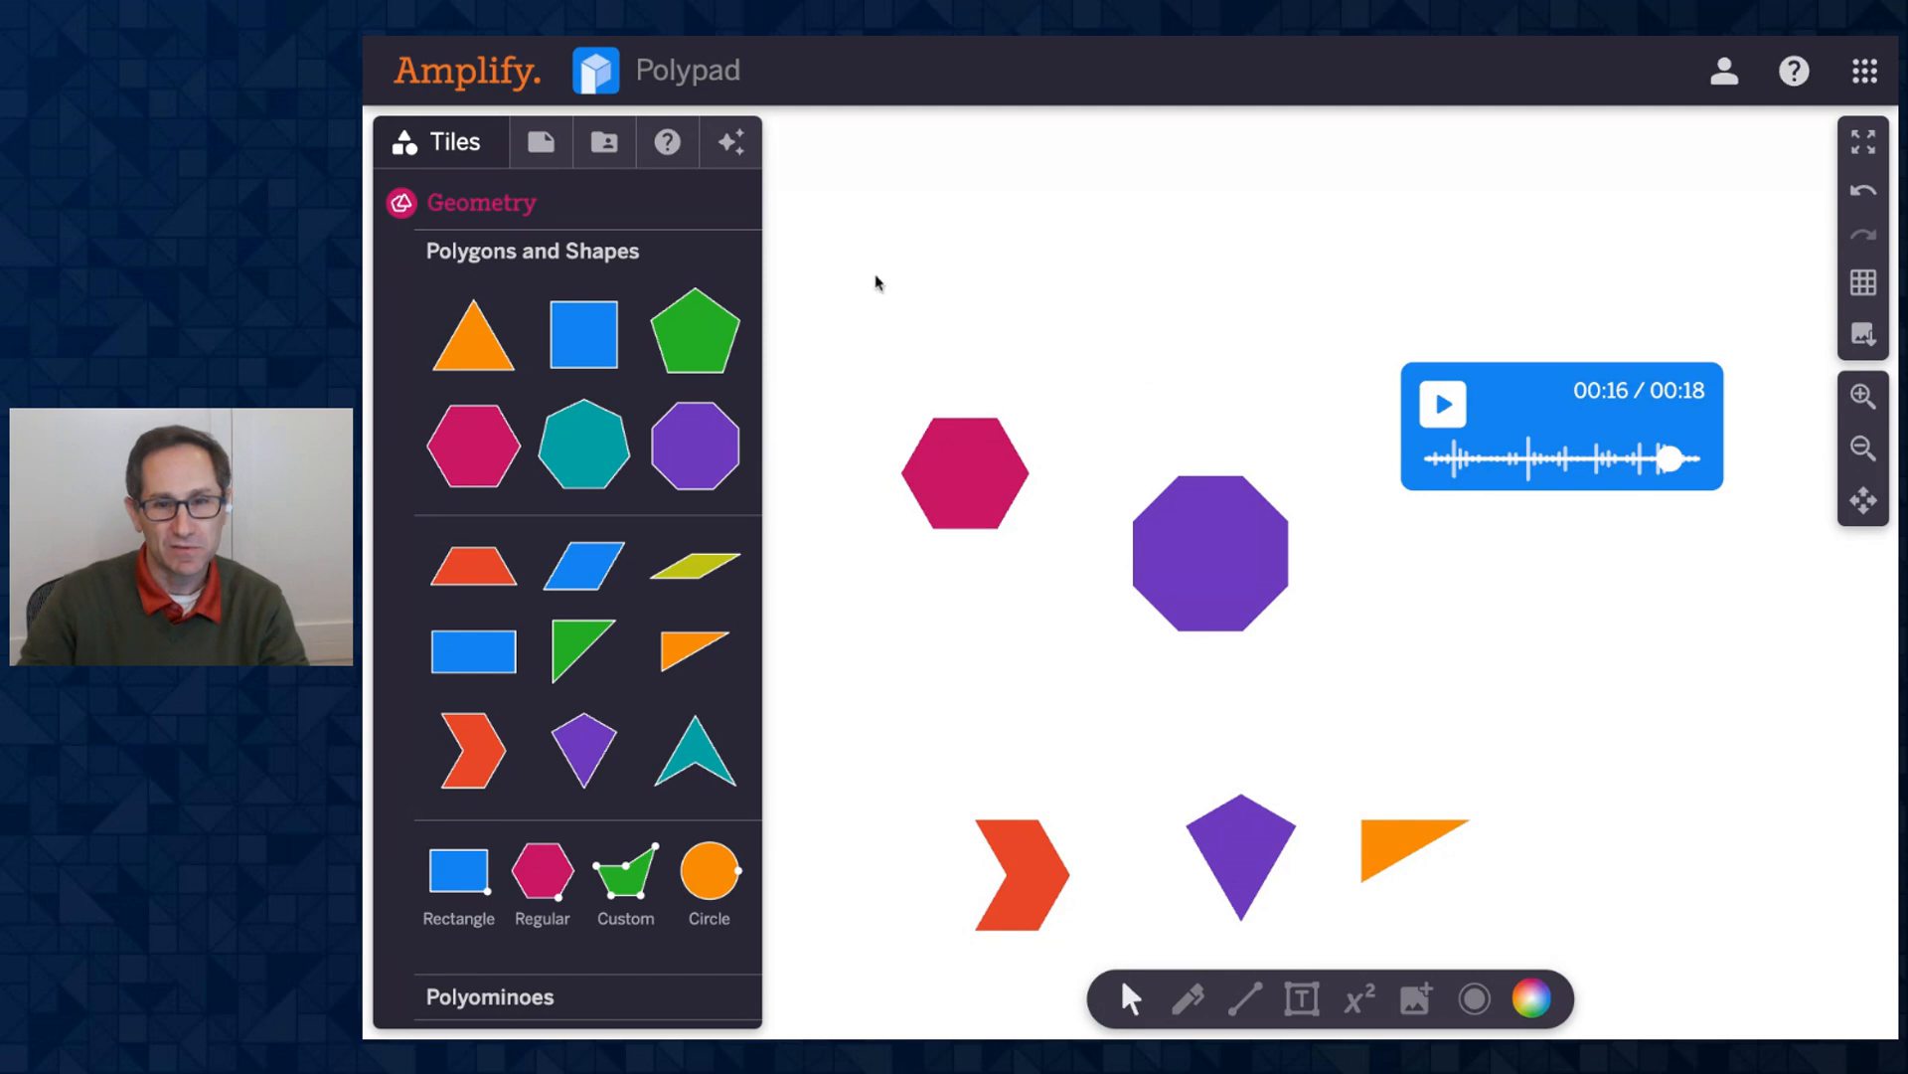
Select all the shapes together with the recording player and delete them from the canvas.
{"action": "left_click_drag", "start_coordinate": [844, 247], "coordinate": [1734, 908]}
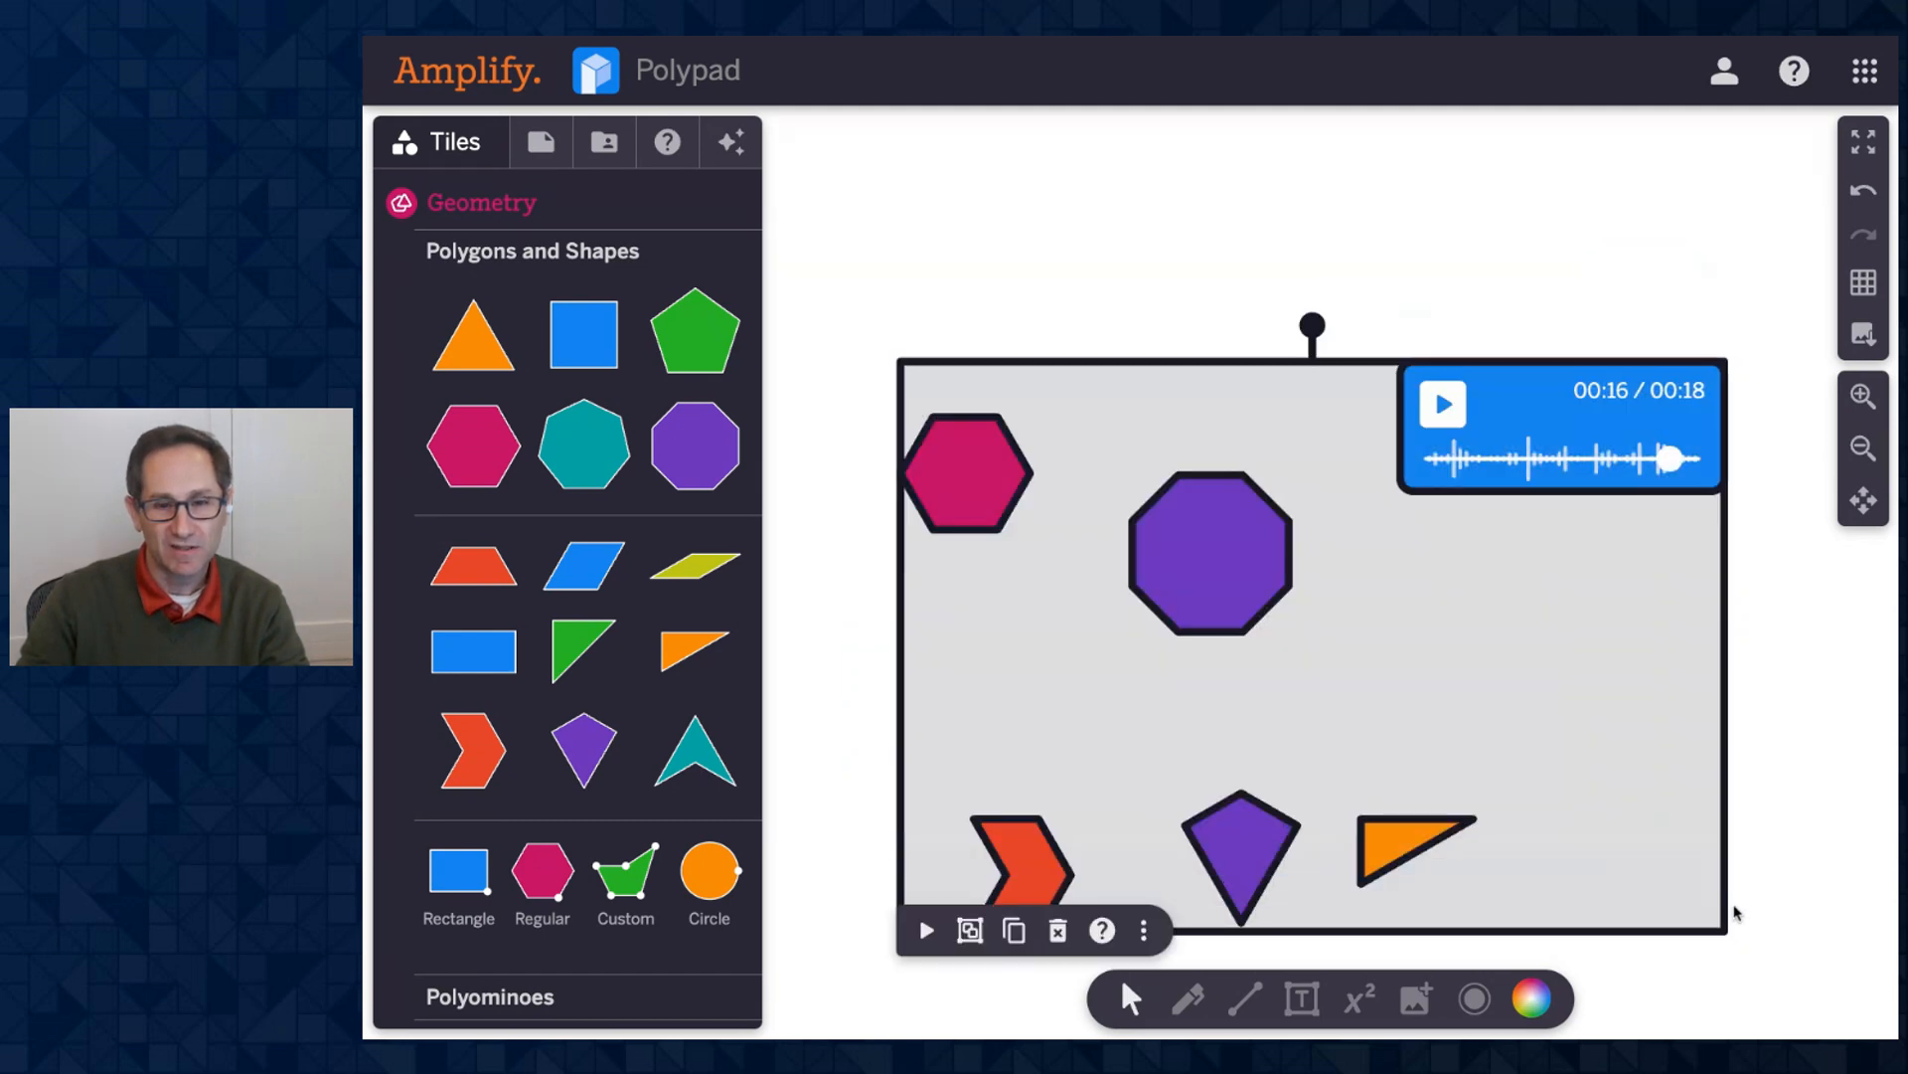
{"action": "left_click", "coordinate": [1059, 933]}
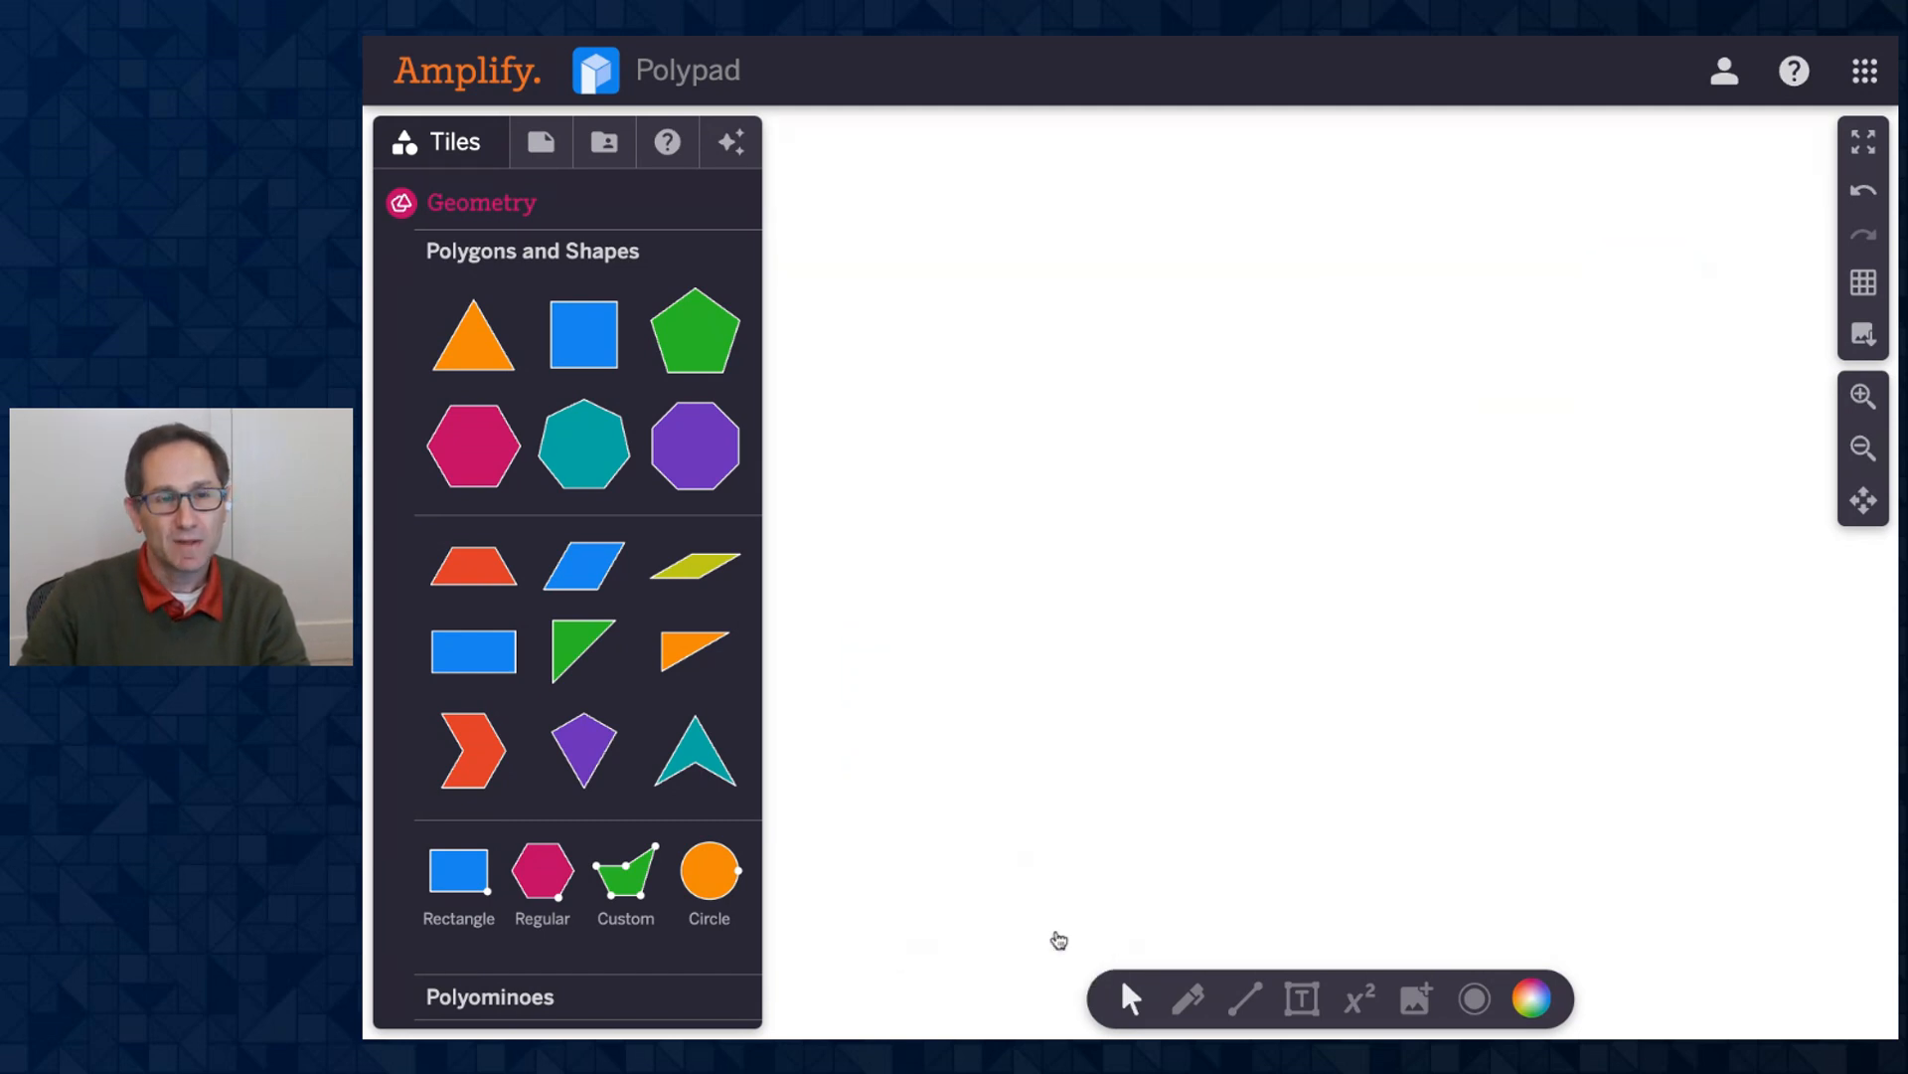
Add a nearly square rectangle to the upper part of the canvas and place a computed Area tile beside it.
{"action": "left_click_drag", "start_coordinate": [461, 872], "coordinate": [1140, 349]}
{"action": "left_click_drag", "start_coordinate": [1330, 516], "coordinate": [1260, 473]}
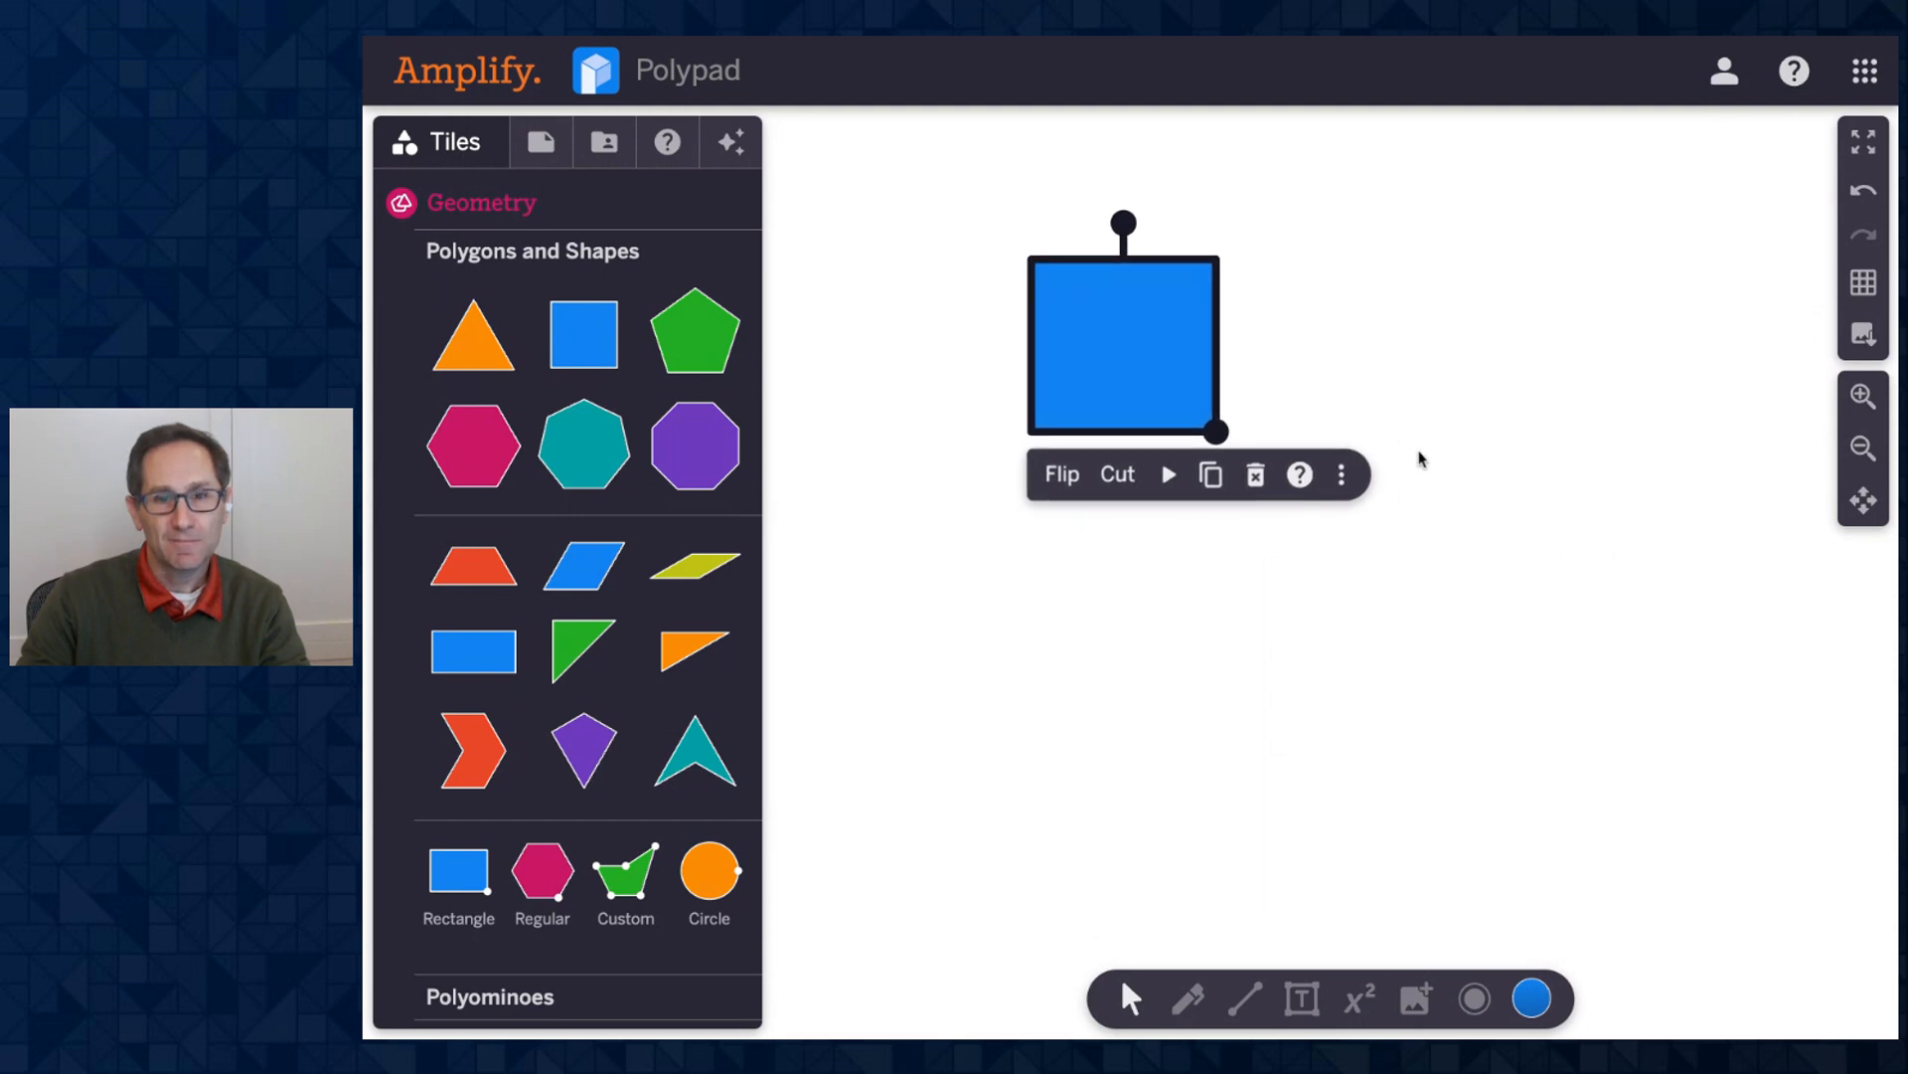
{"action": "left_click", "coordinate": [1341, 479]}
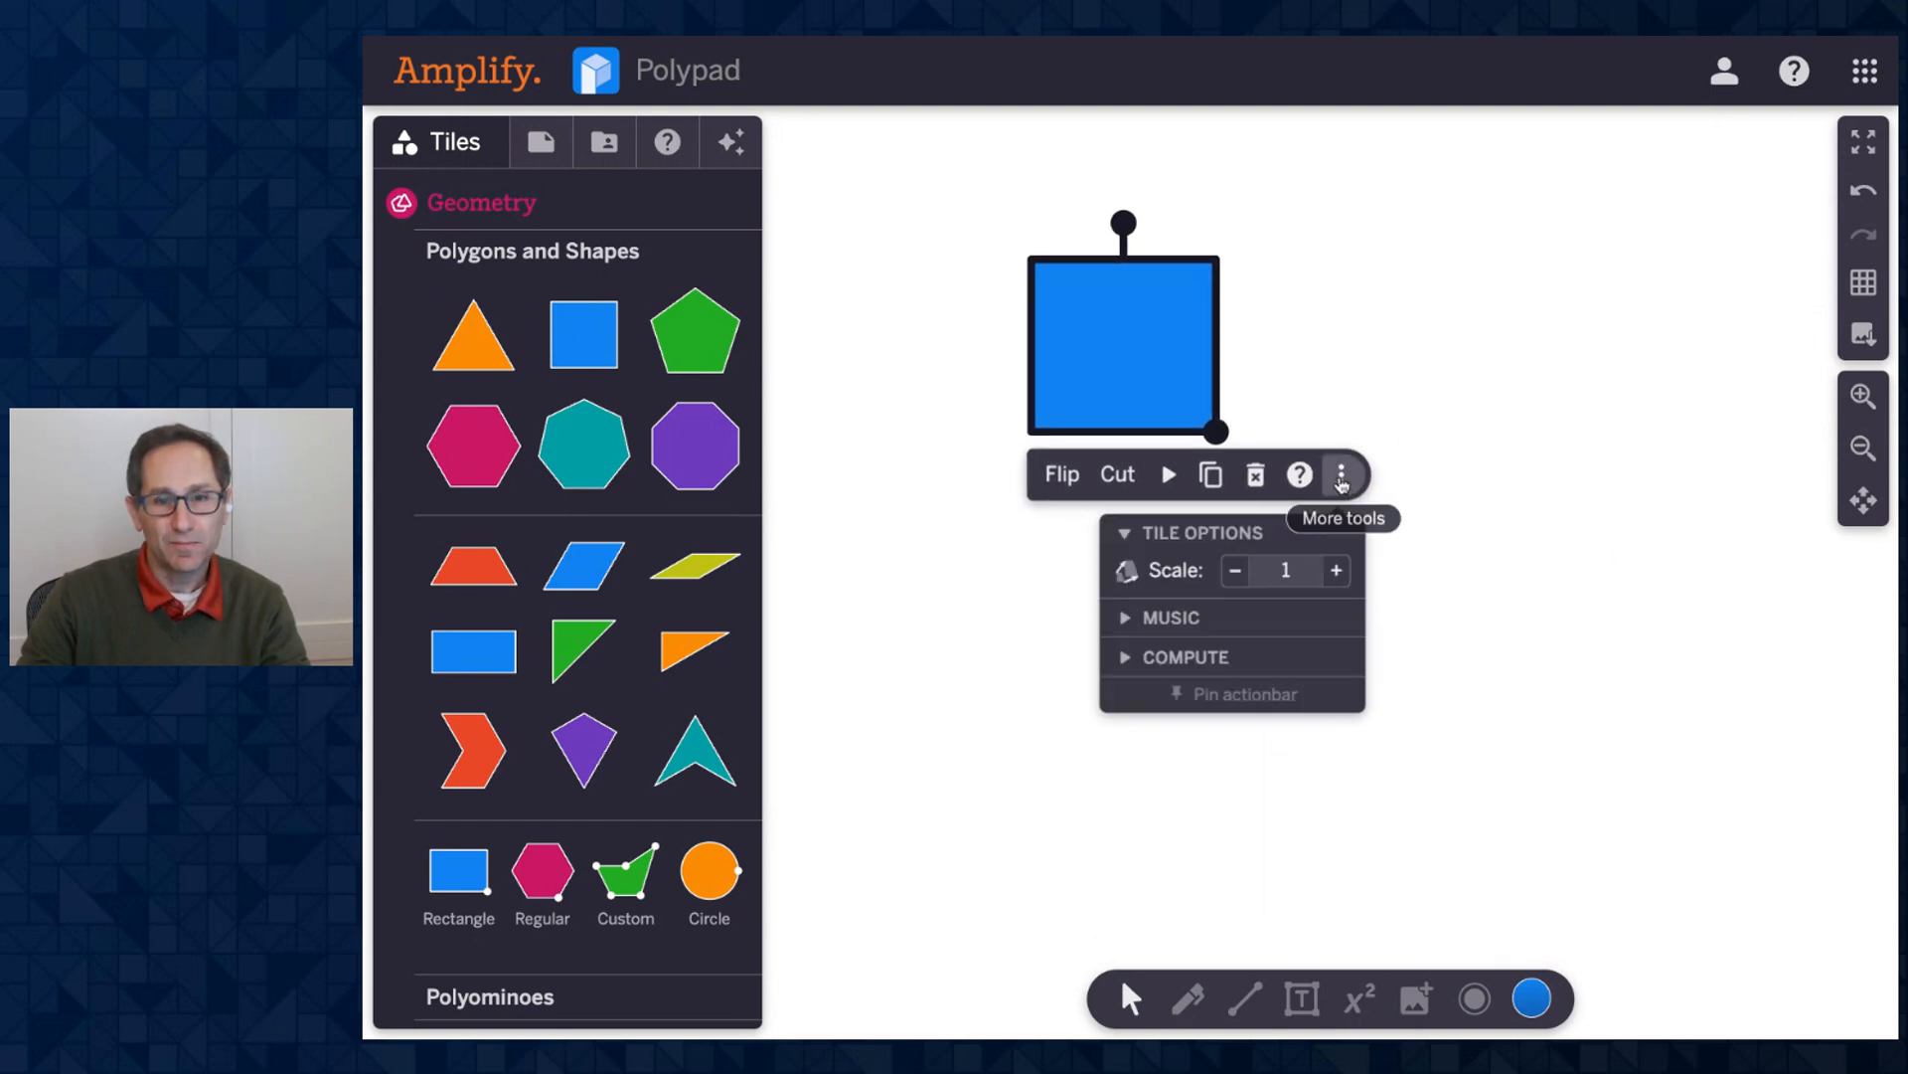
{"action": "left_click", "coordinate": [1213, 655]}
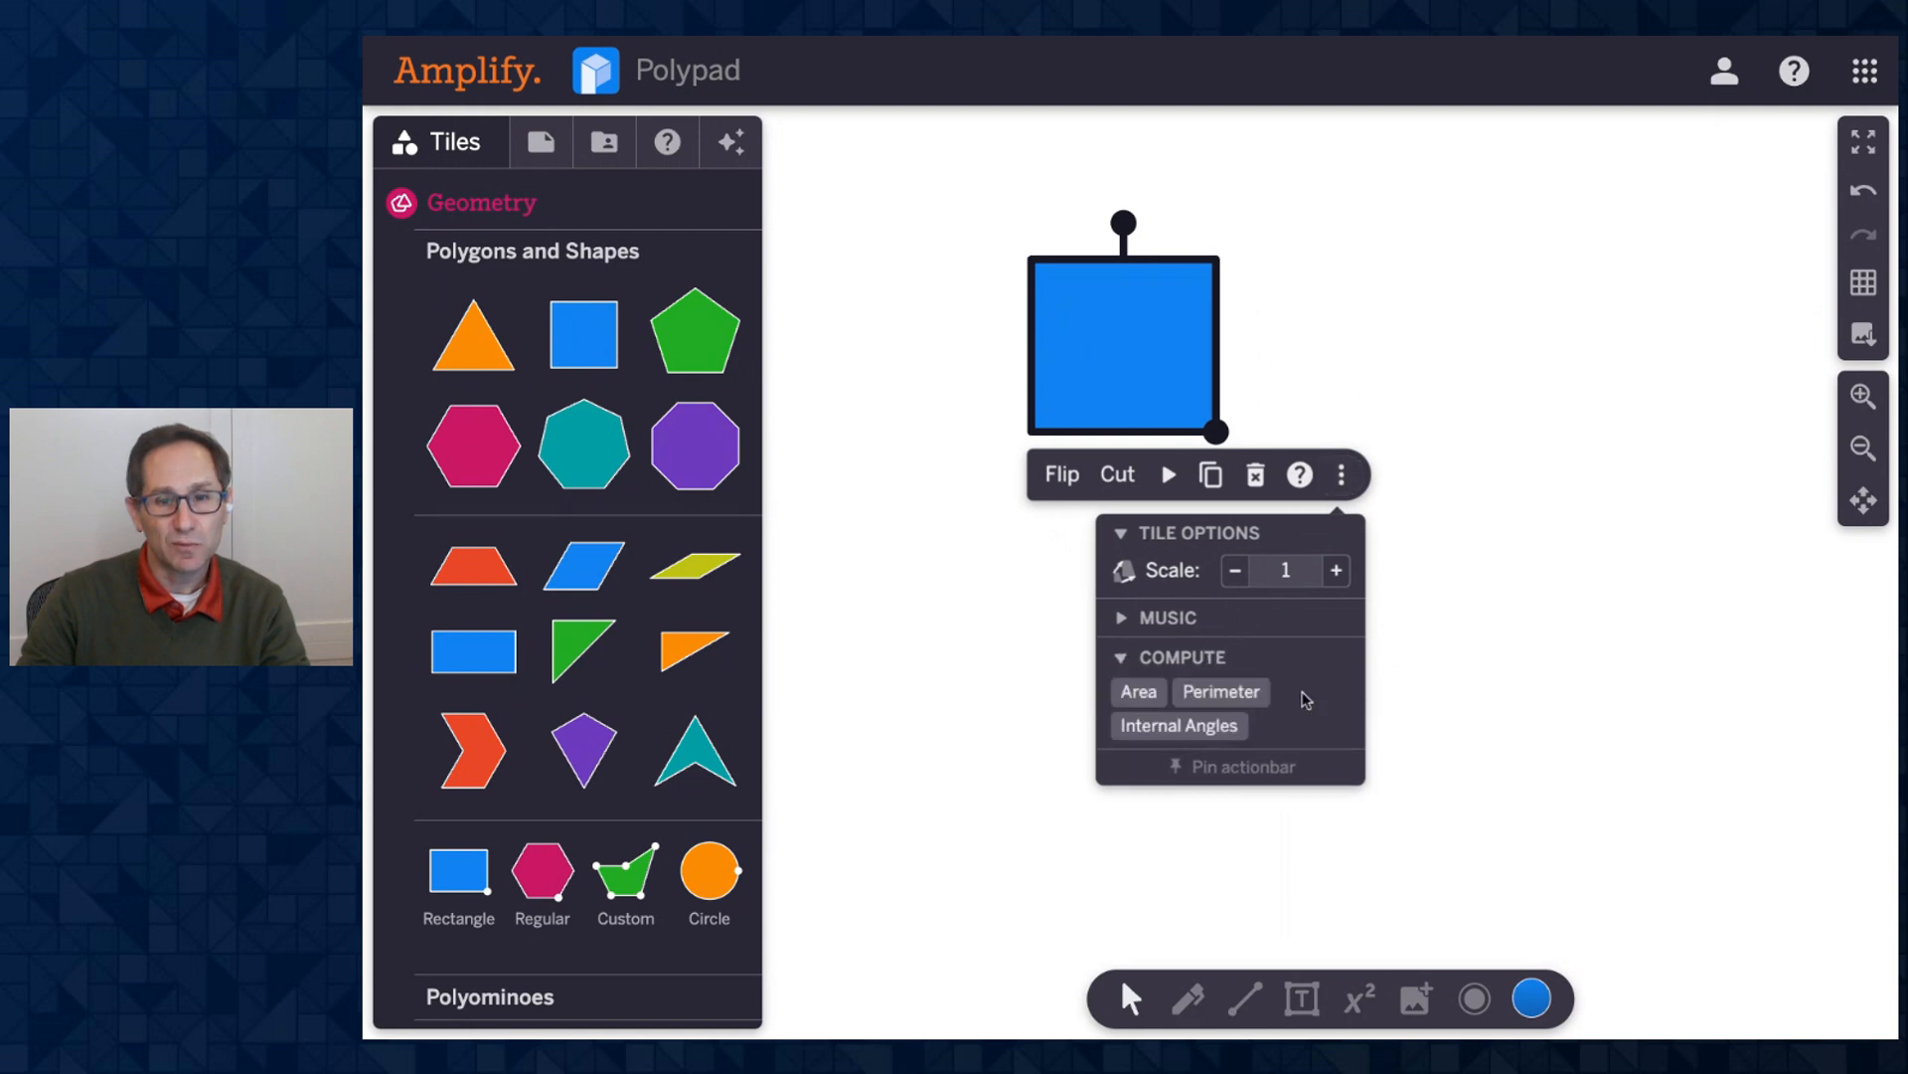
{"action": "left_click", "coordinate": [1139, 692]}
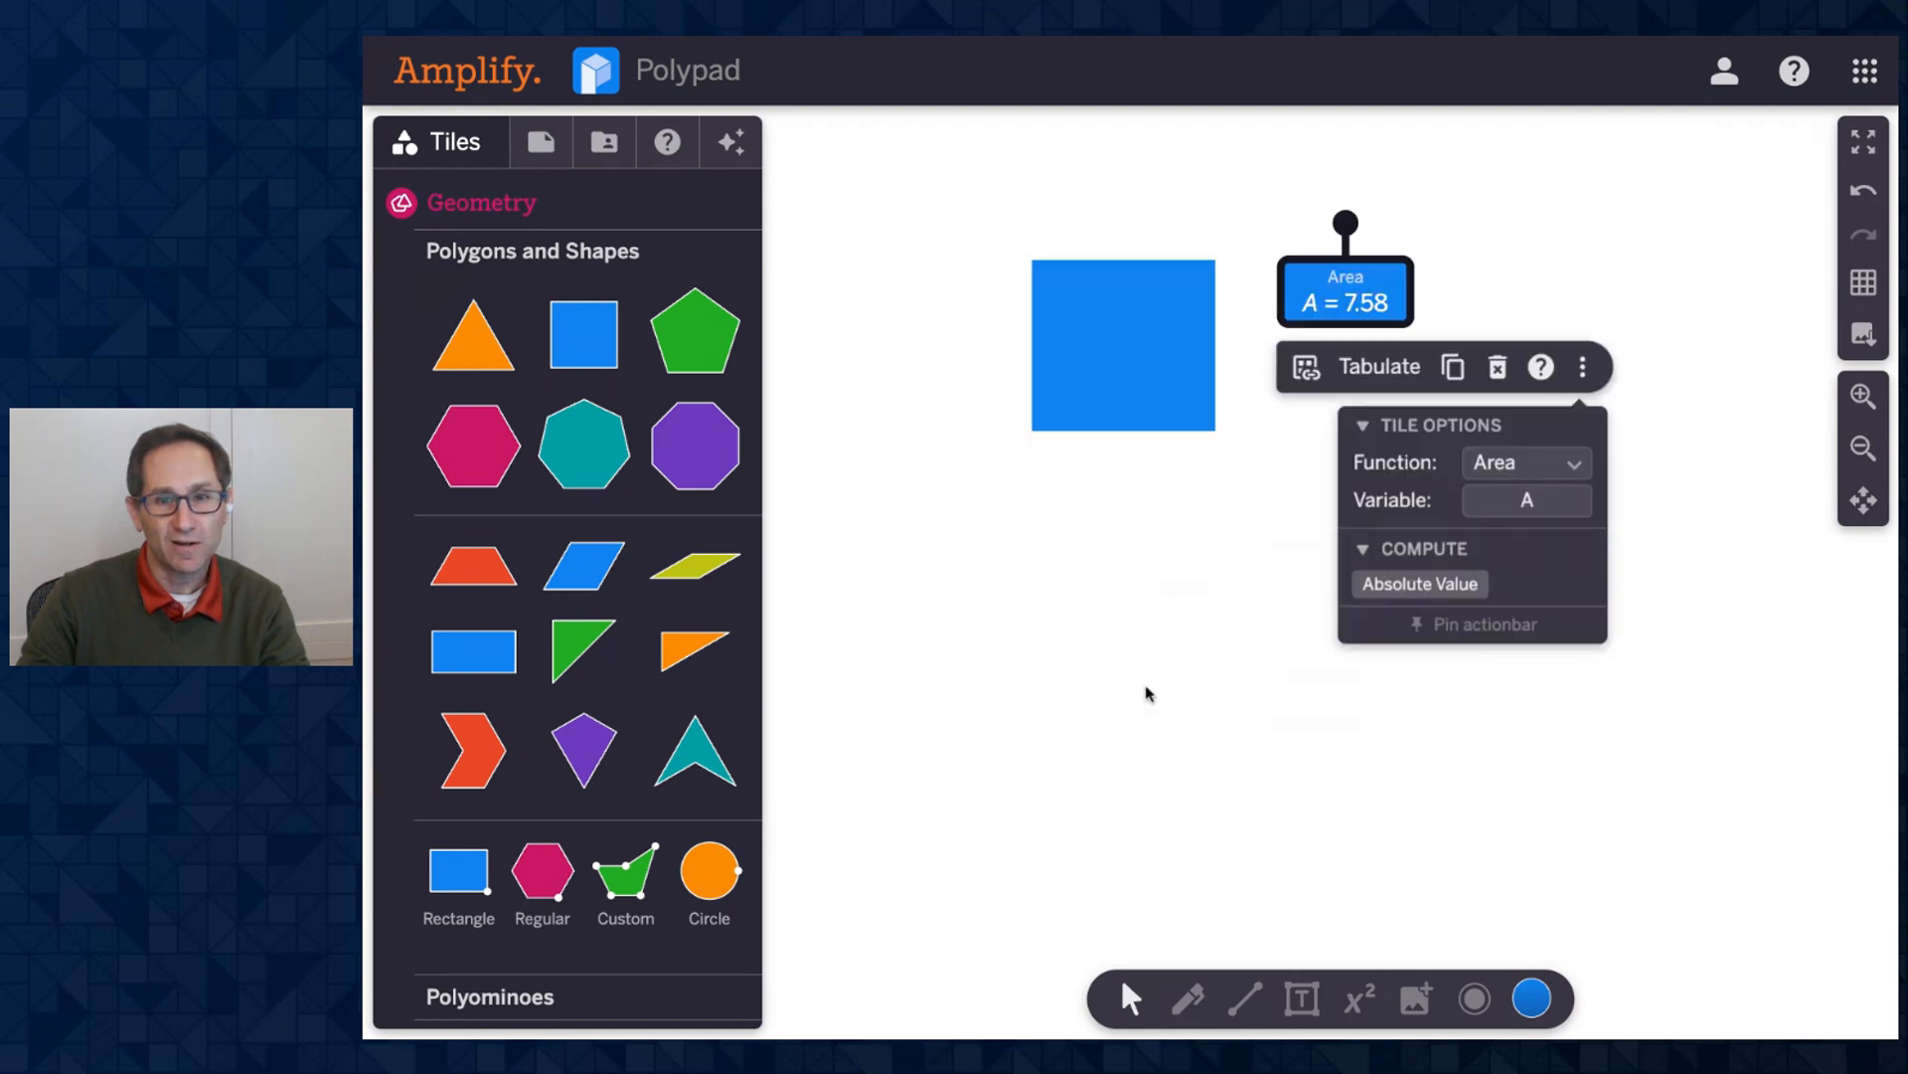
{"action": "mouse_move", "coordinate": [1331, 320]}
{"action": "left_mouse_down"}
{"action": "mouse_move", "coordinate": [1301, 303]}
{"action": "mouse_move", "coordinate": [1318, 314]}
{"action": "left_mouse_up"}
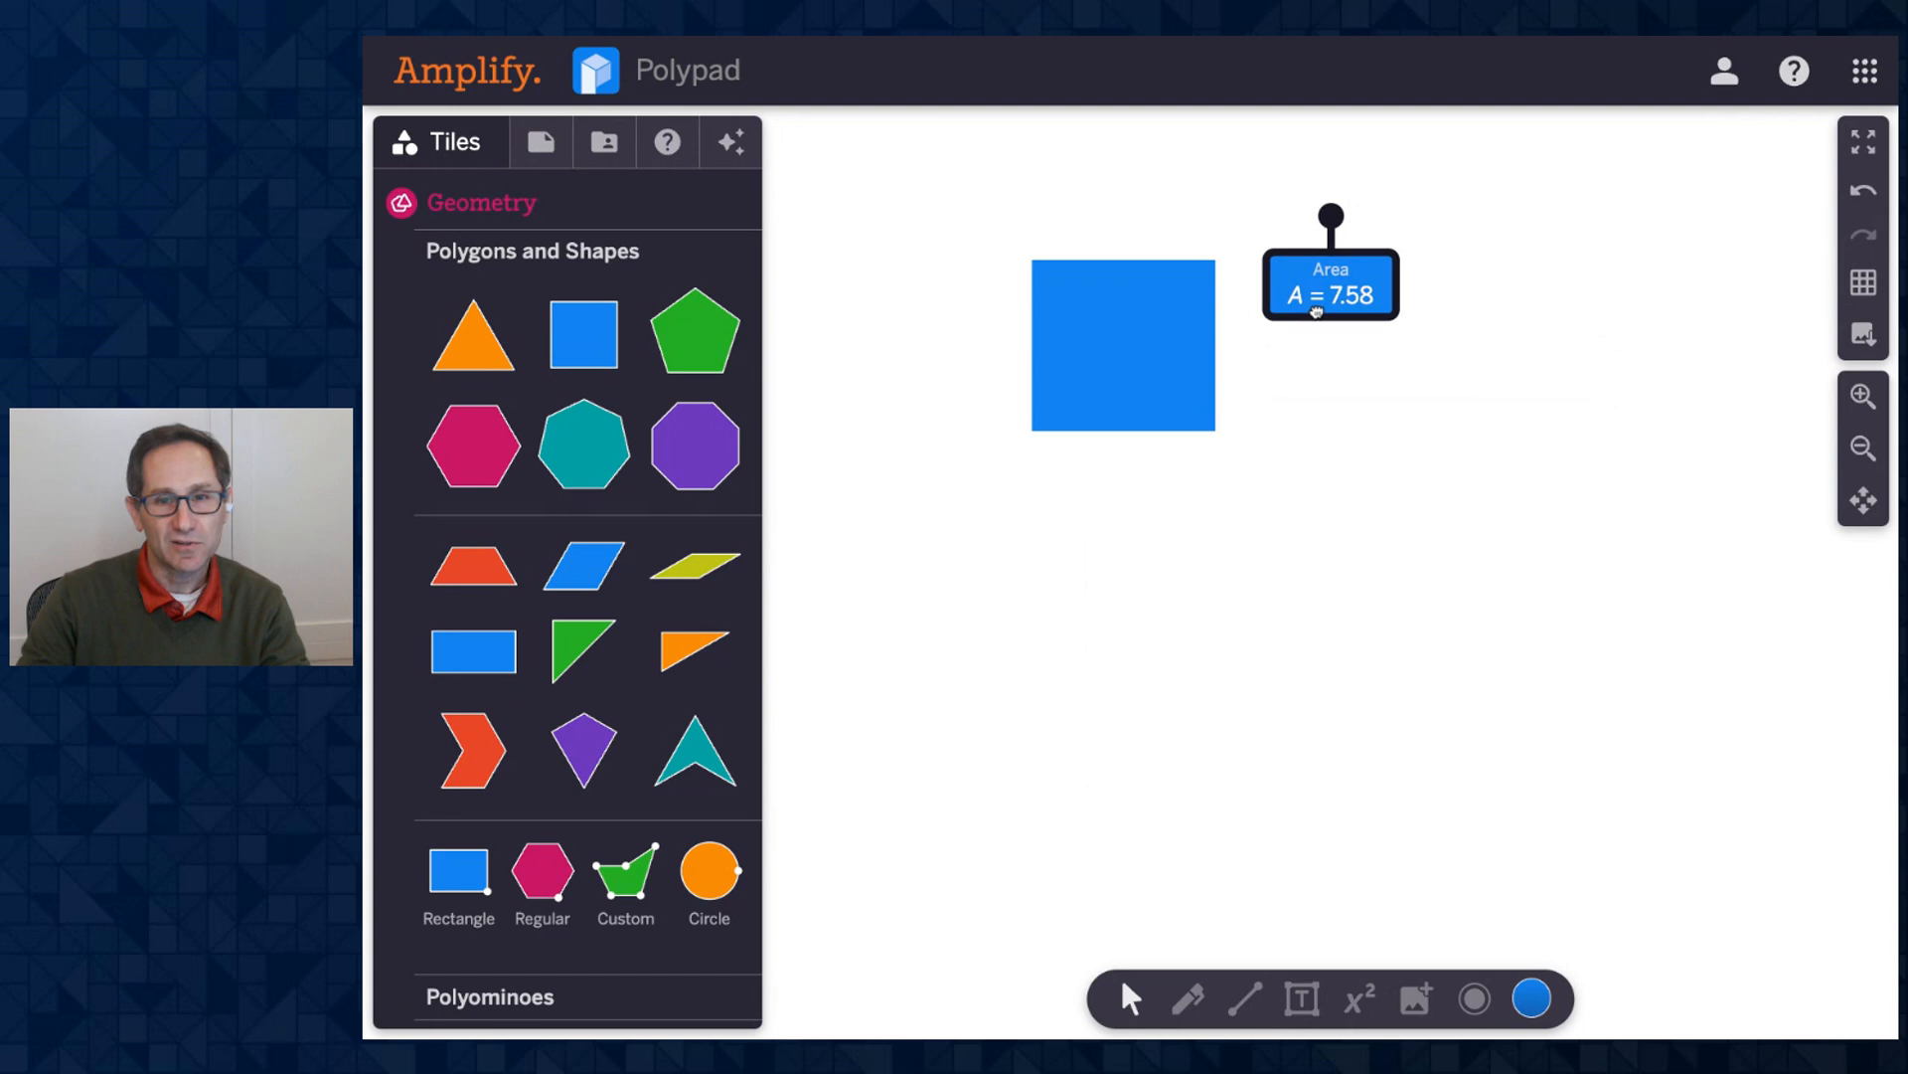
Compute the rectangle's perimeter and place the Perimeter tile just to the right of the Area tile.
{"action": "left_click", "coordinate": [1135, 354]}
{"action": "left_click", "coordinate": [1343, 475]}
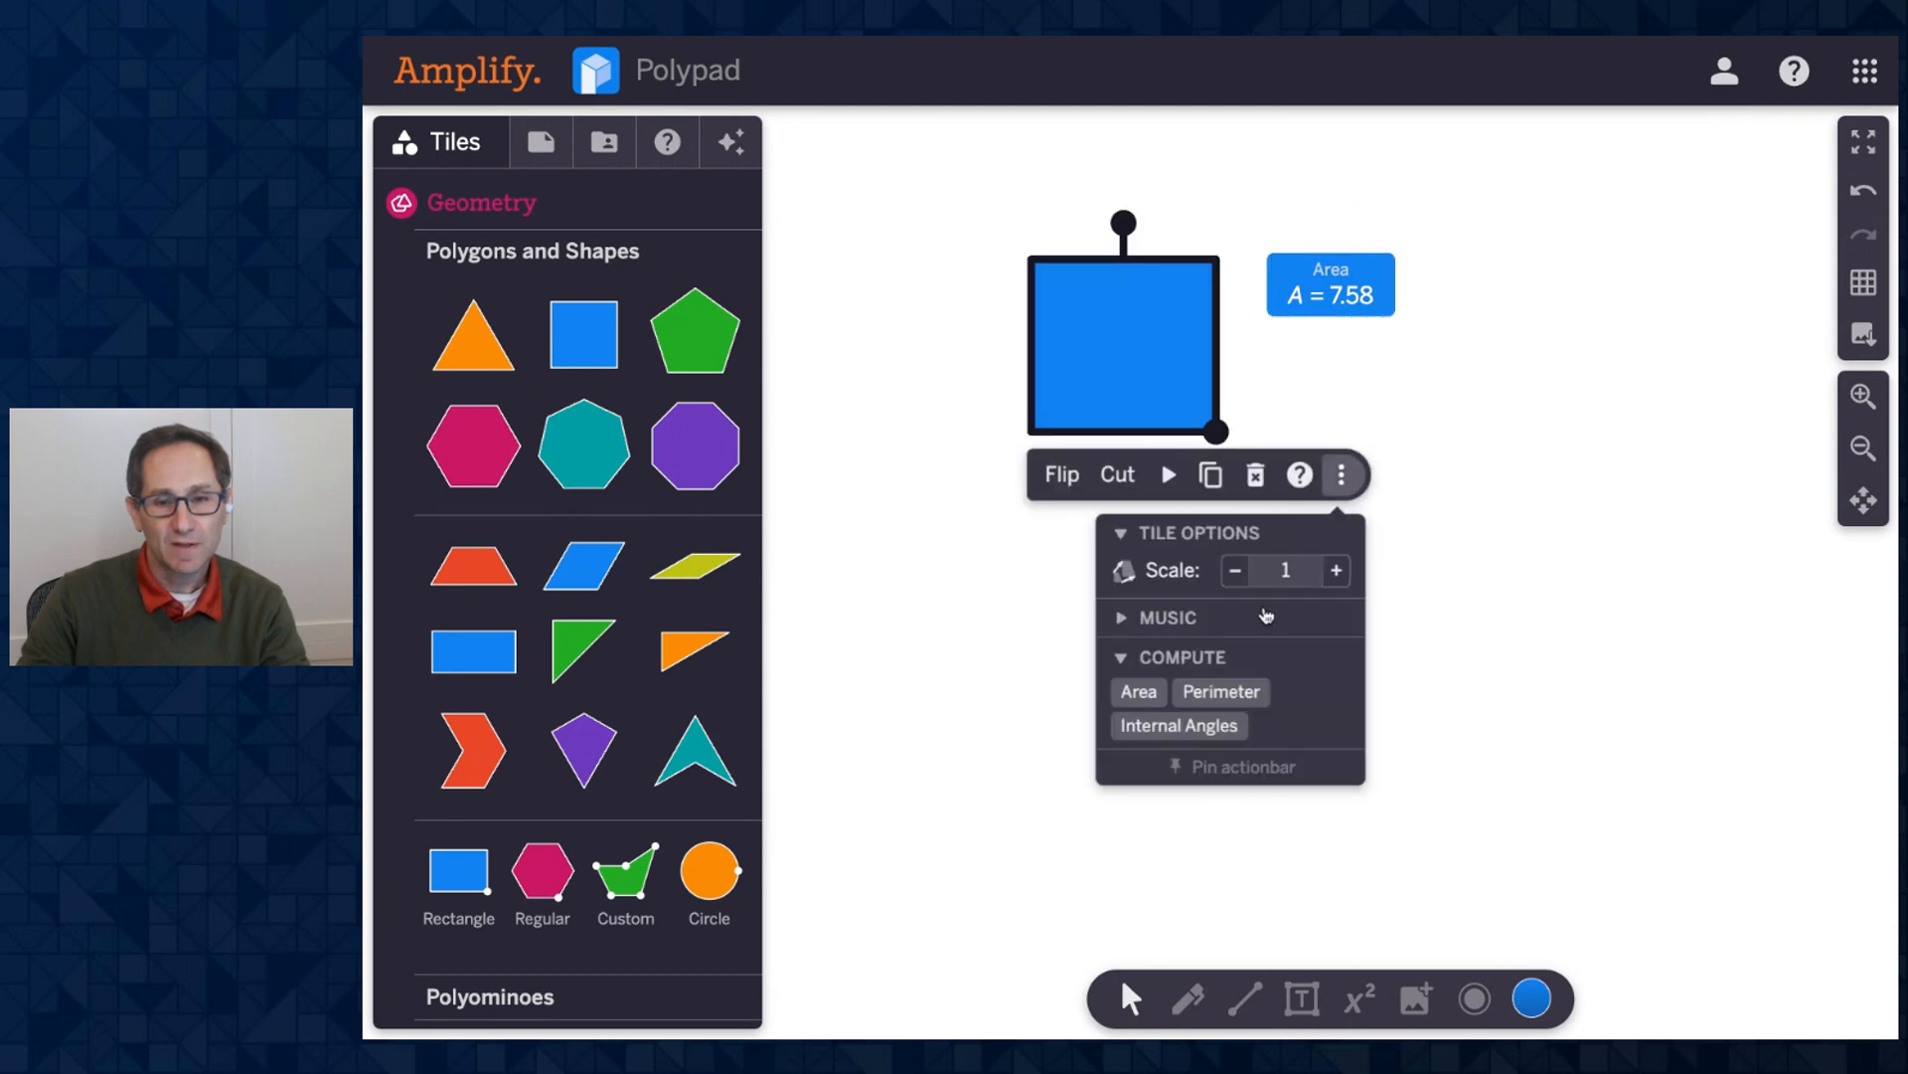
{"action": "left_click", "coordinate": [1243, 691]}
{"action": "left_click_drag", "start_coordinate": [1343, 308], "coordinate": [1496, 307]}
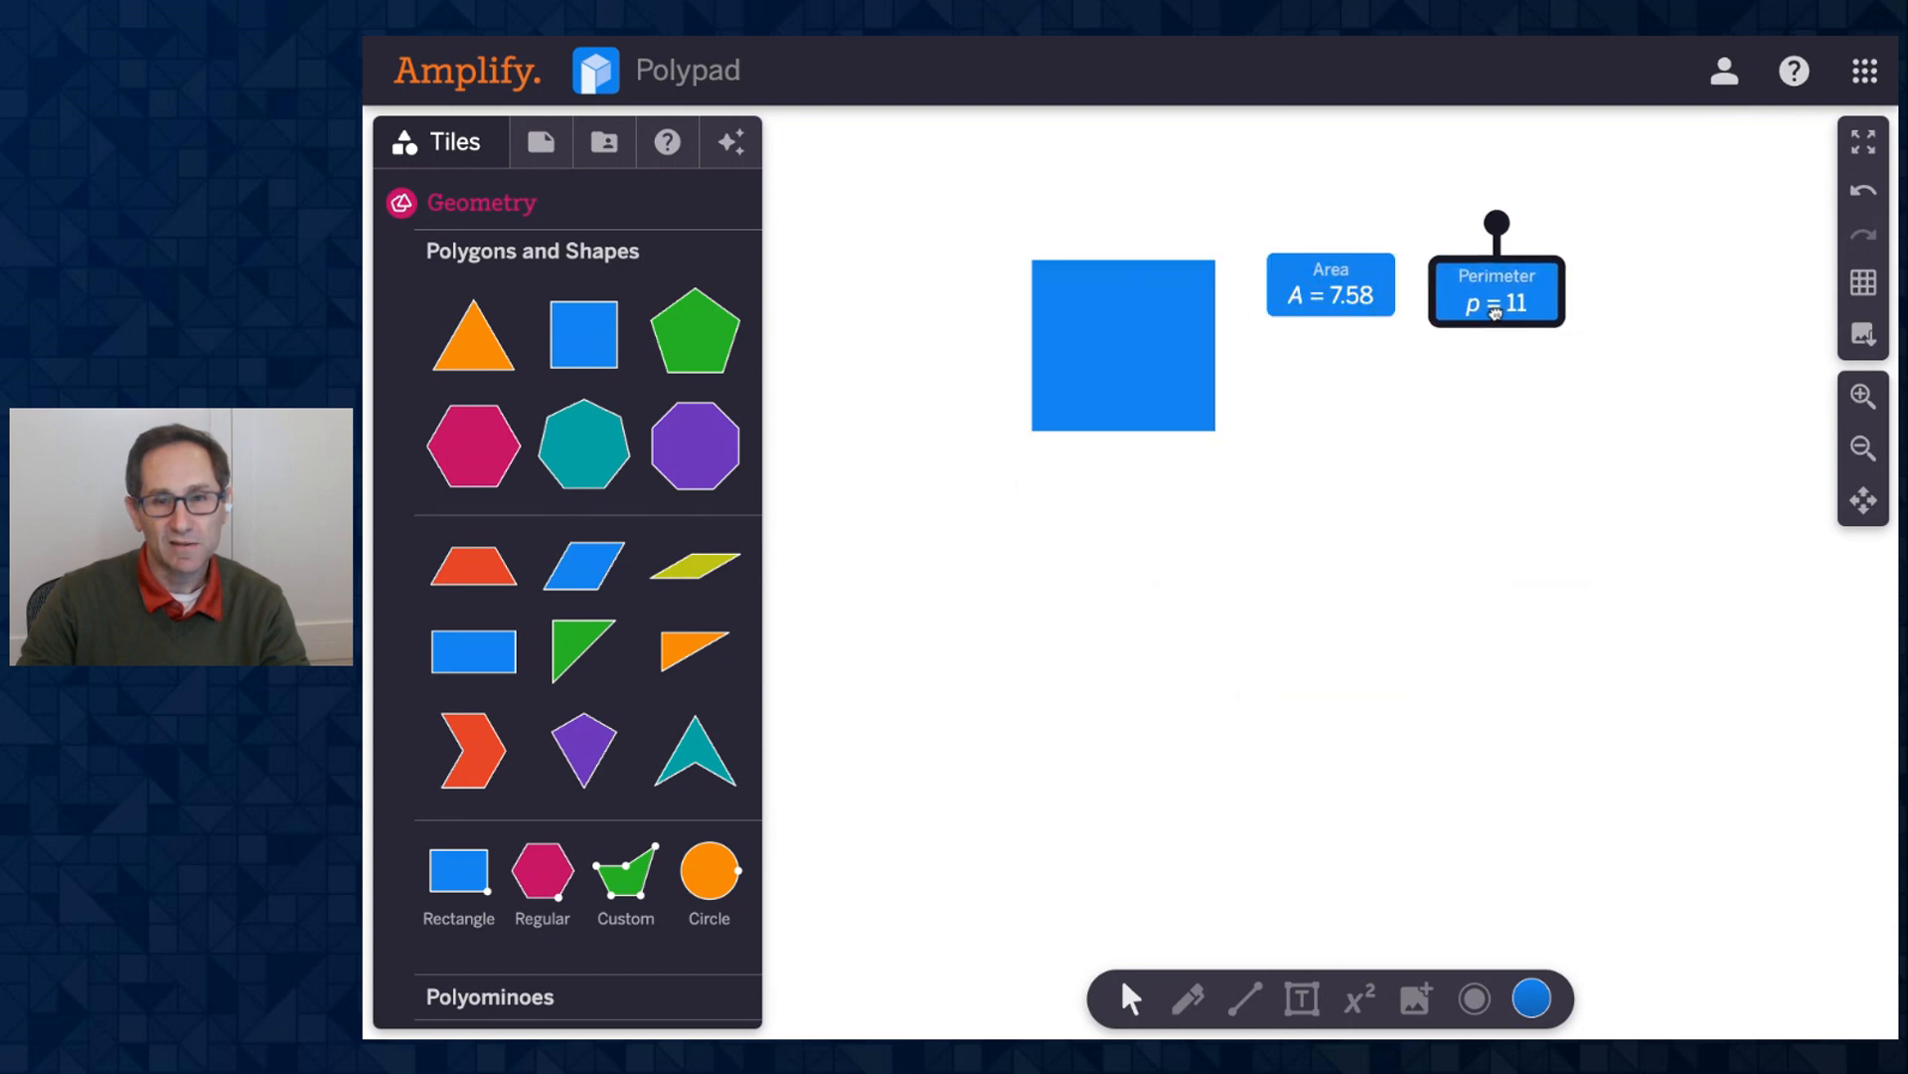
Stretch the rectangle taller and move it below the Area and Perimeter tiles.
{"action": "left_click", "coordinate": [1078, 404]}
{"action": "left_click_drag", "start_coordinate": [1215, 431], "coordinate": [1207, 481]}
{"action": "left_click_drag", "start_coordinate": [1165, 374], "coordinate": [1309, 473]}
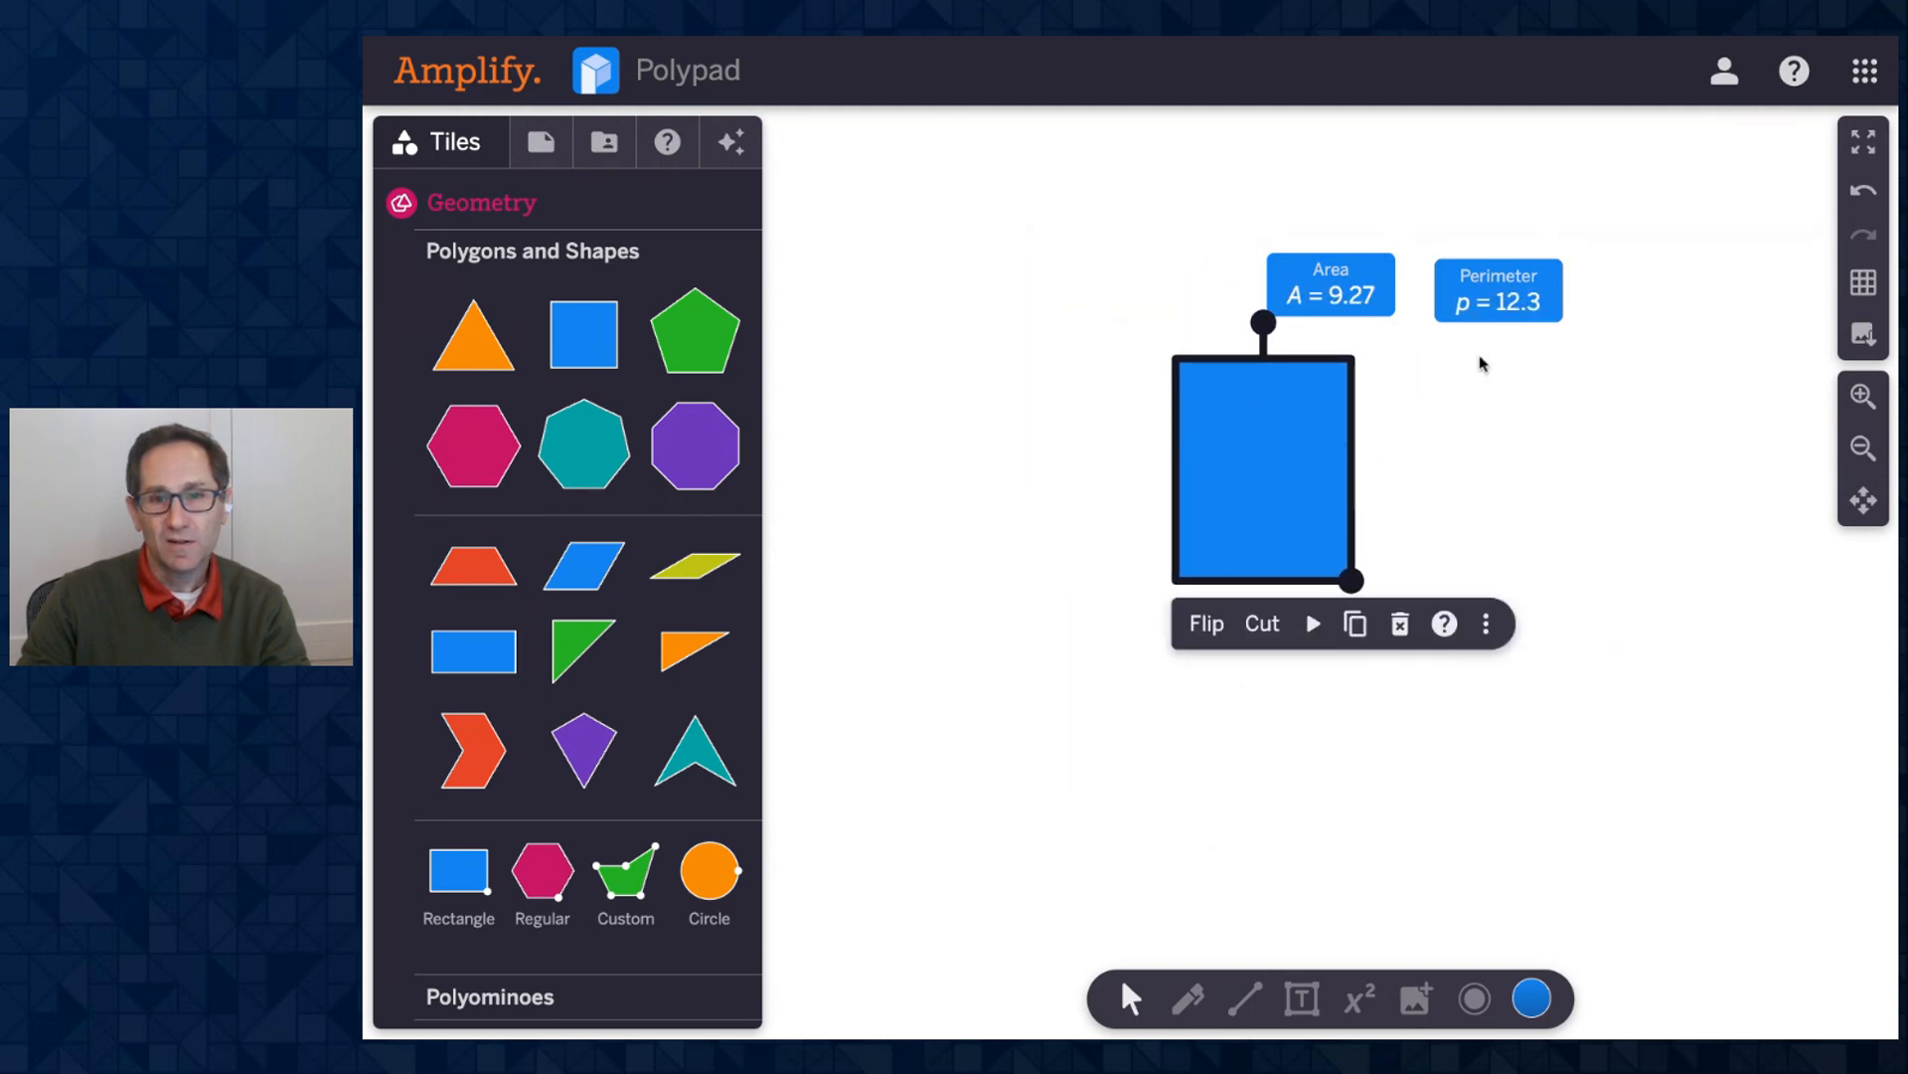
Show a square grid on the canvas and line up the Area and Perimeter tiles above the rectangle.
{"action": "left_click", "coordinate": [1864, 282]}
{"action": "left_click", "coordinate": [1718, 317]}
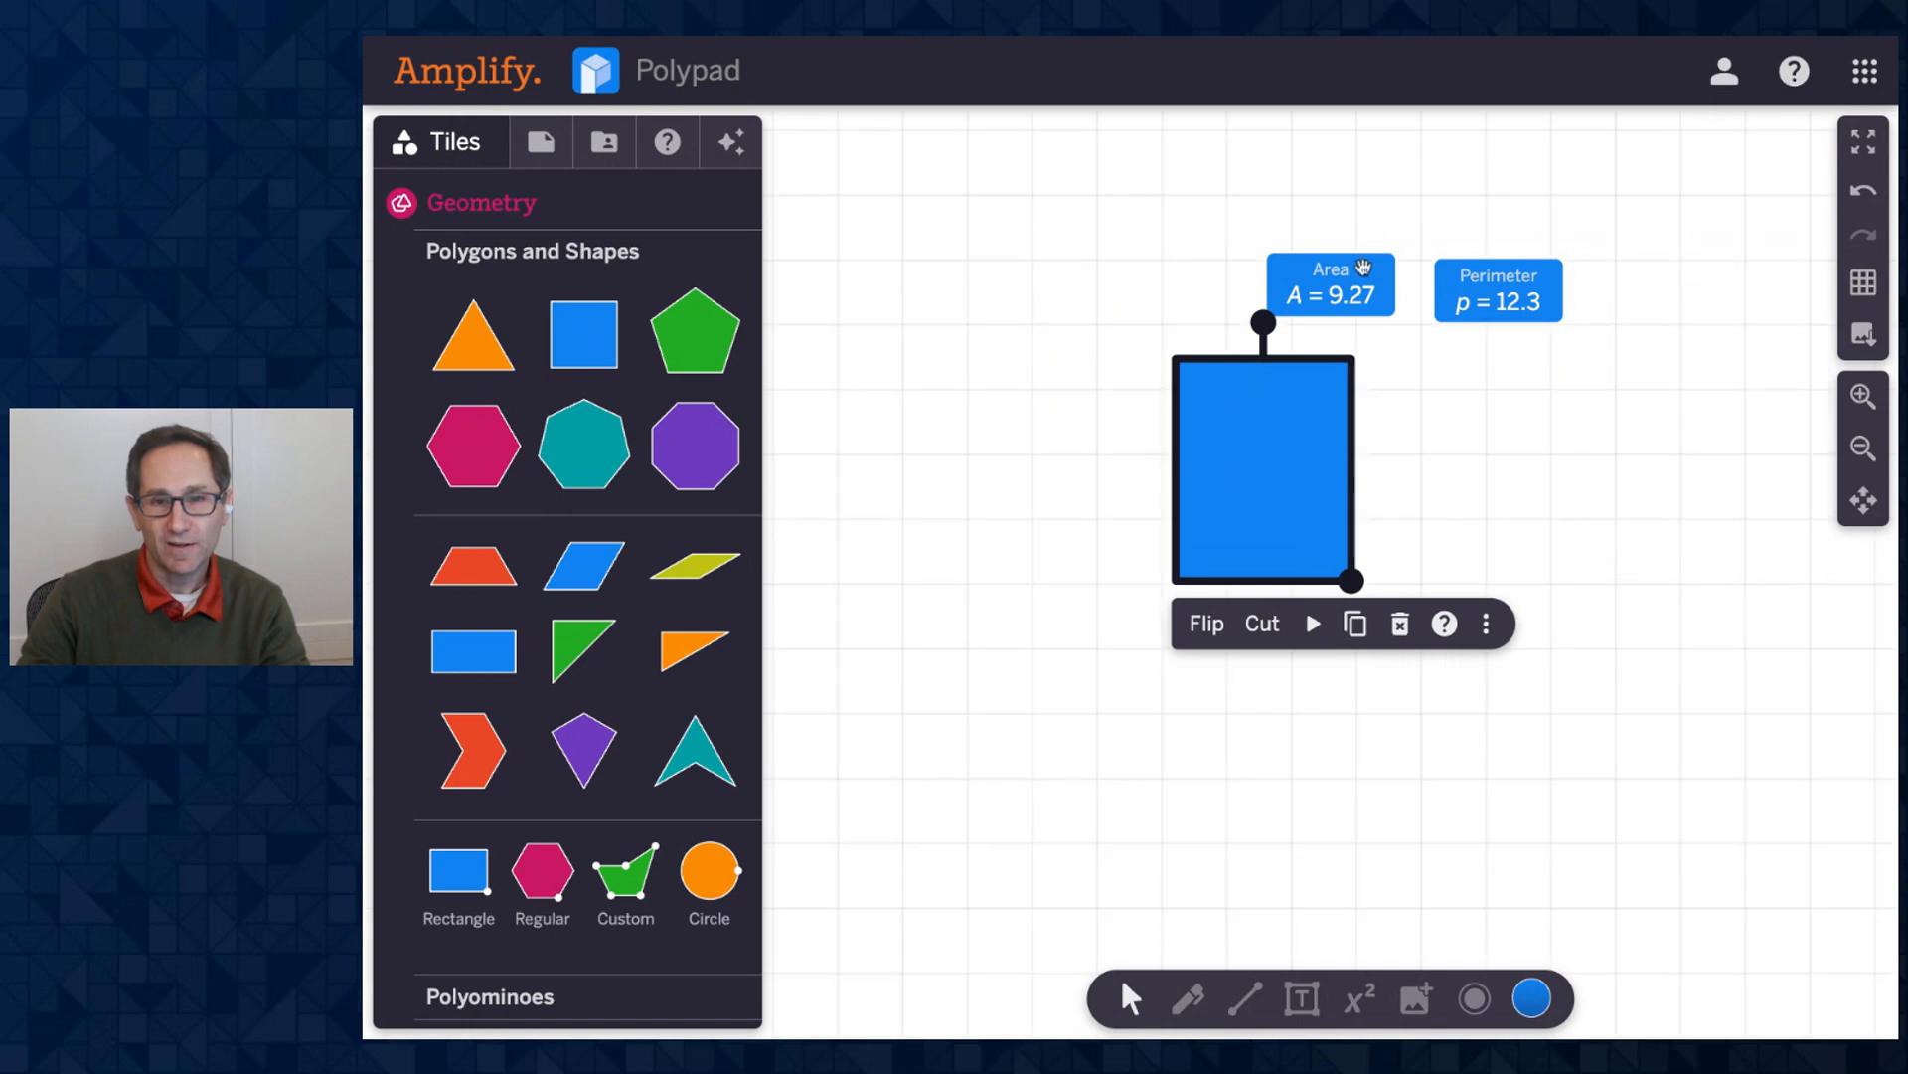
{"action": "left_click_drag", "start_coordinate": [1365, 303], "coordinate": [1158, 233]}
{"action": "left_click_drag", "start_coordinate": [1474, 290], "coordinate": [1349, 234]}
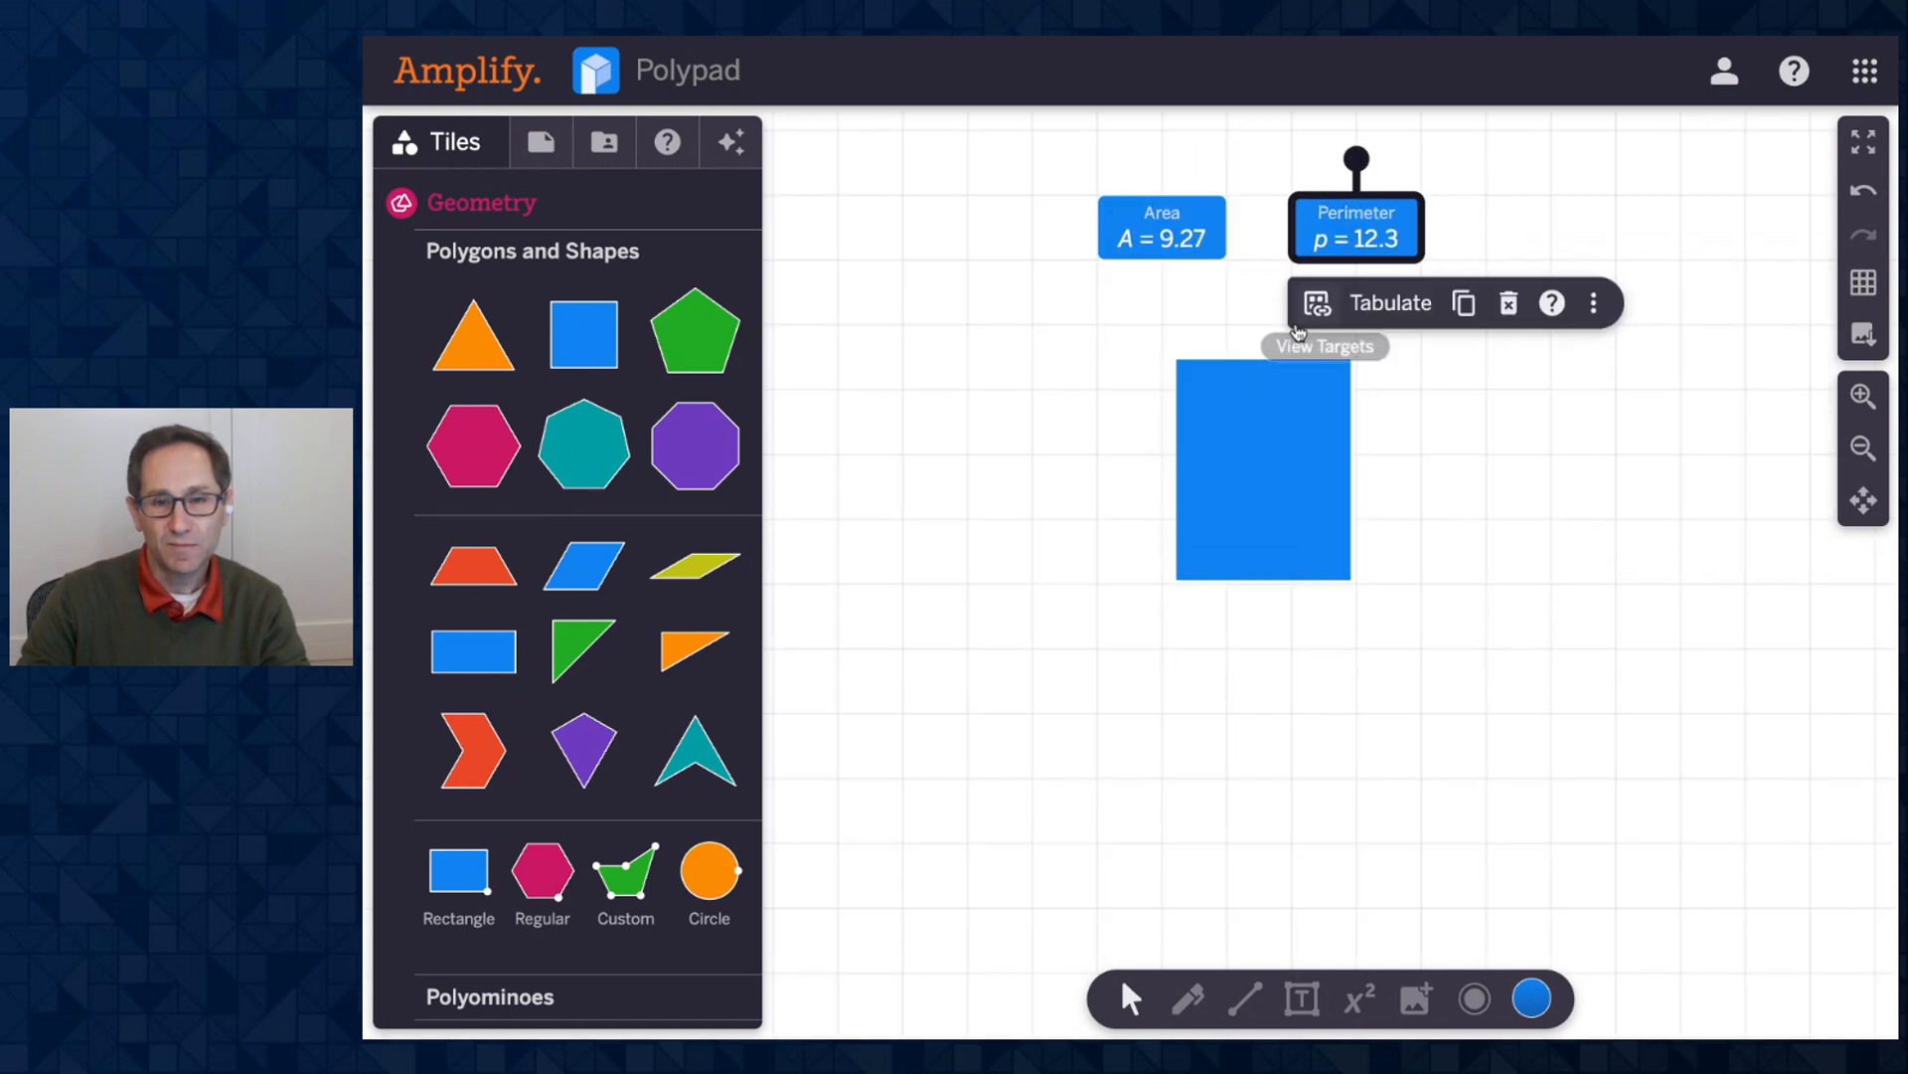
Align the rectangle with the grid beneath the two tiles and resize it to 2 by 3 units.
{"action": "left_click_drag", "start_coordinate": [1264, 427], "coordinate": [1249, 391]}
{"action": "left_click_drag", "start_coordinate": [1339, 544], "coordinate": [1295, 497]}
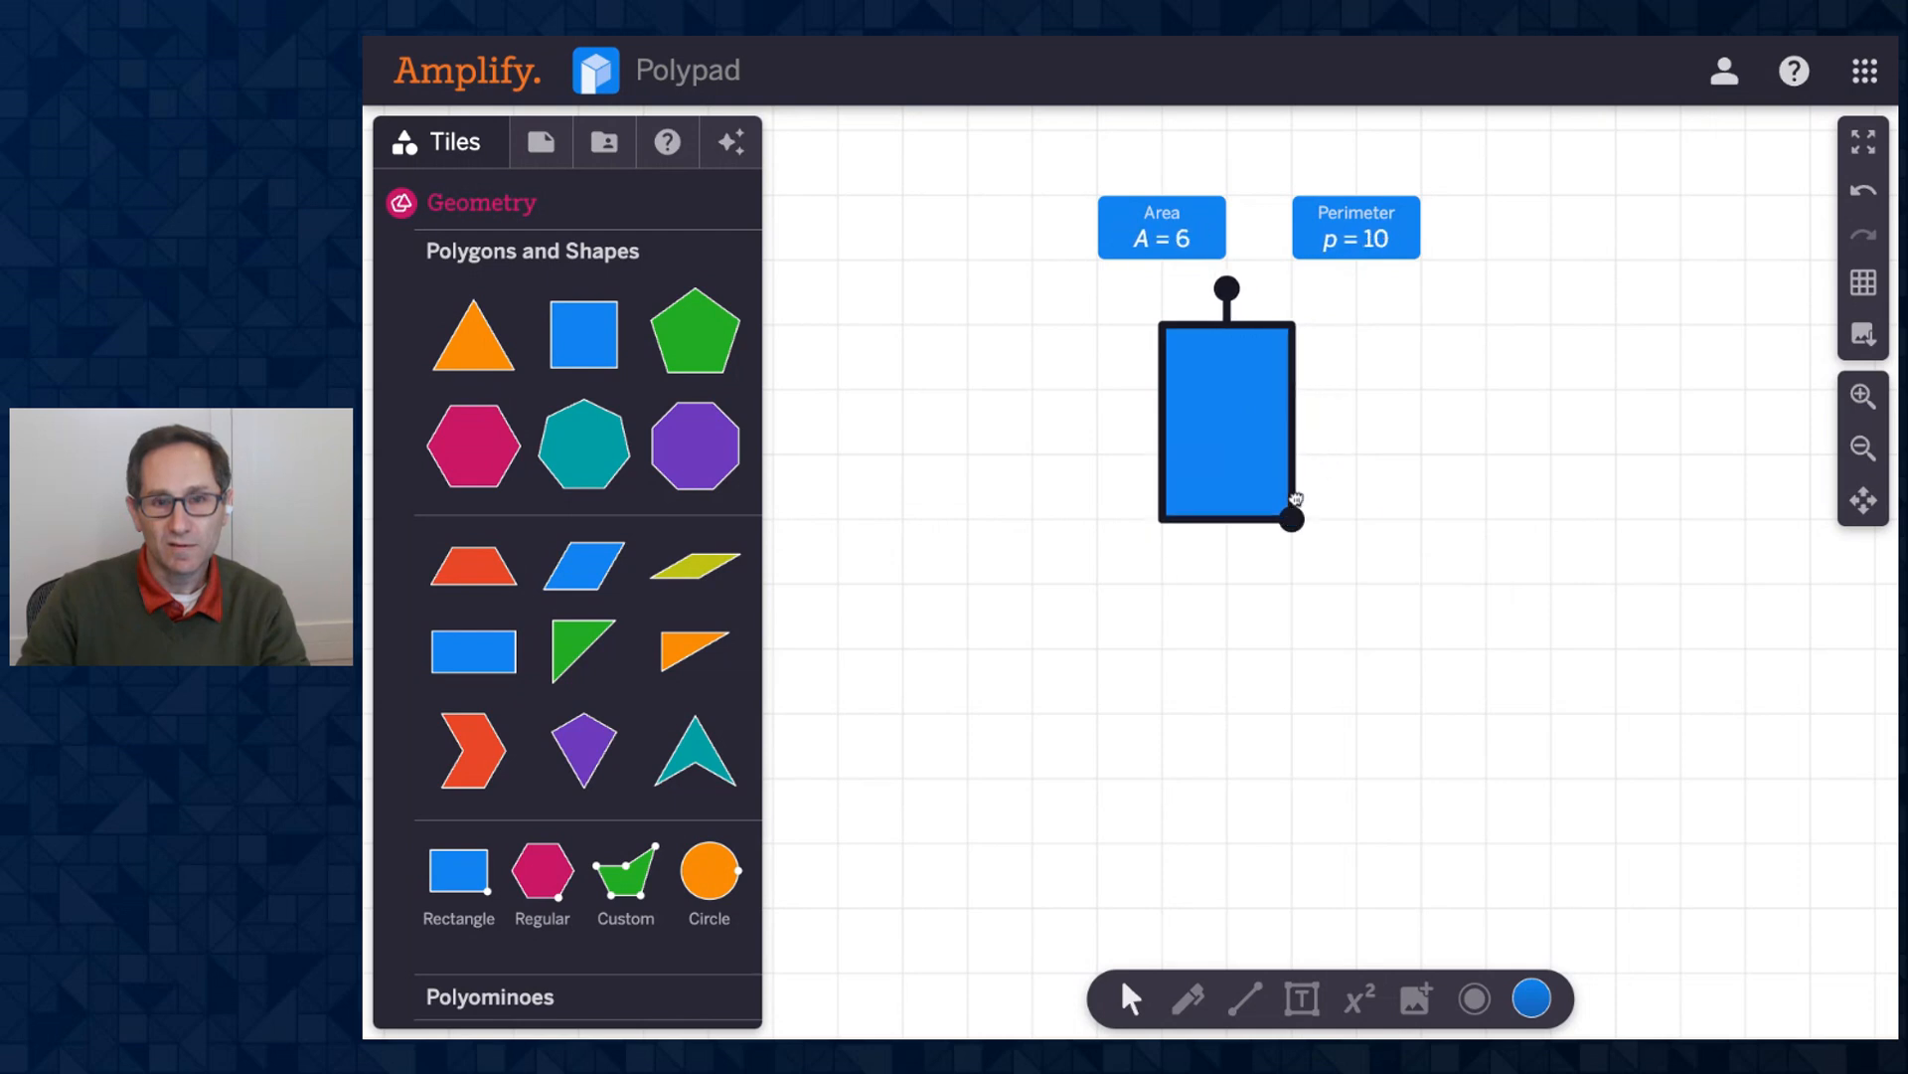
{"action": "mouse_move", "coordinate": [1226, 439]}
{"action": "left_mouse_down"}
{"action": "mouse_move", "coordinate": [1256, 441]}
{"action": "mouse_move", "coordinate": [1236, 441]}
{"action": "left_mouse_up"}
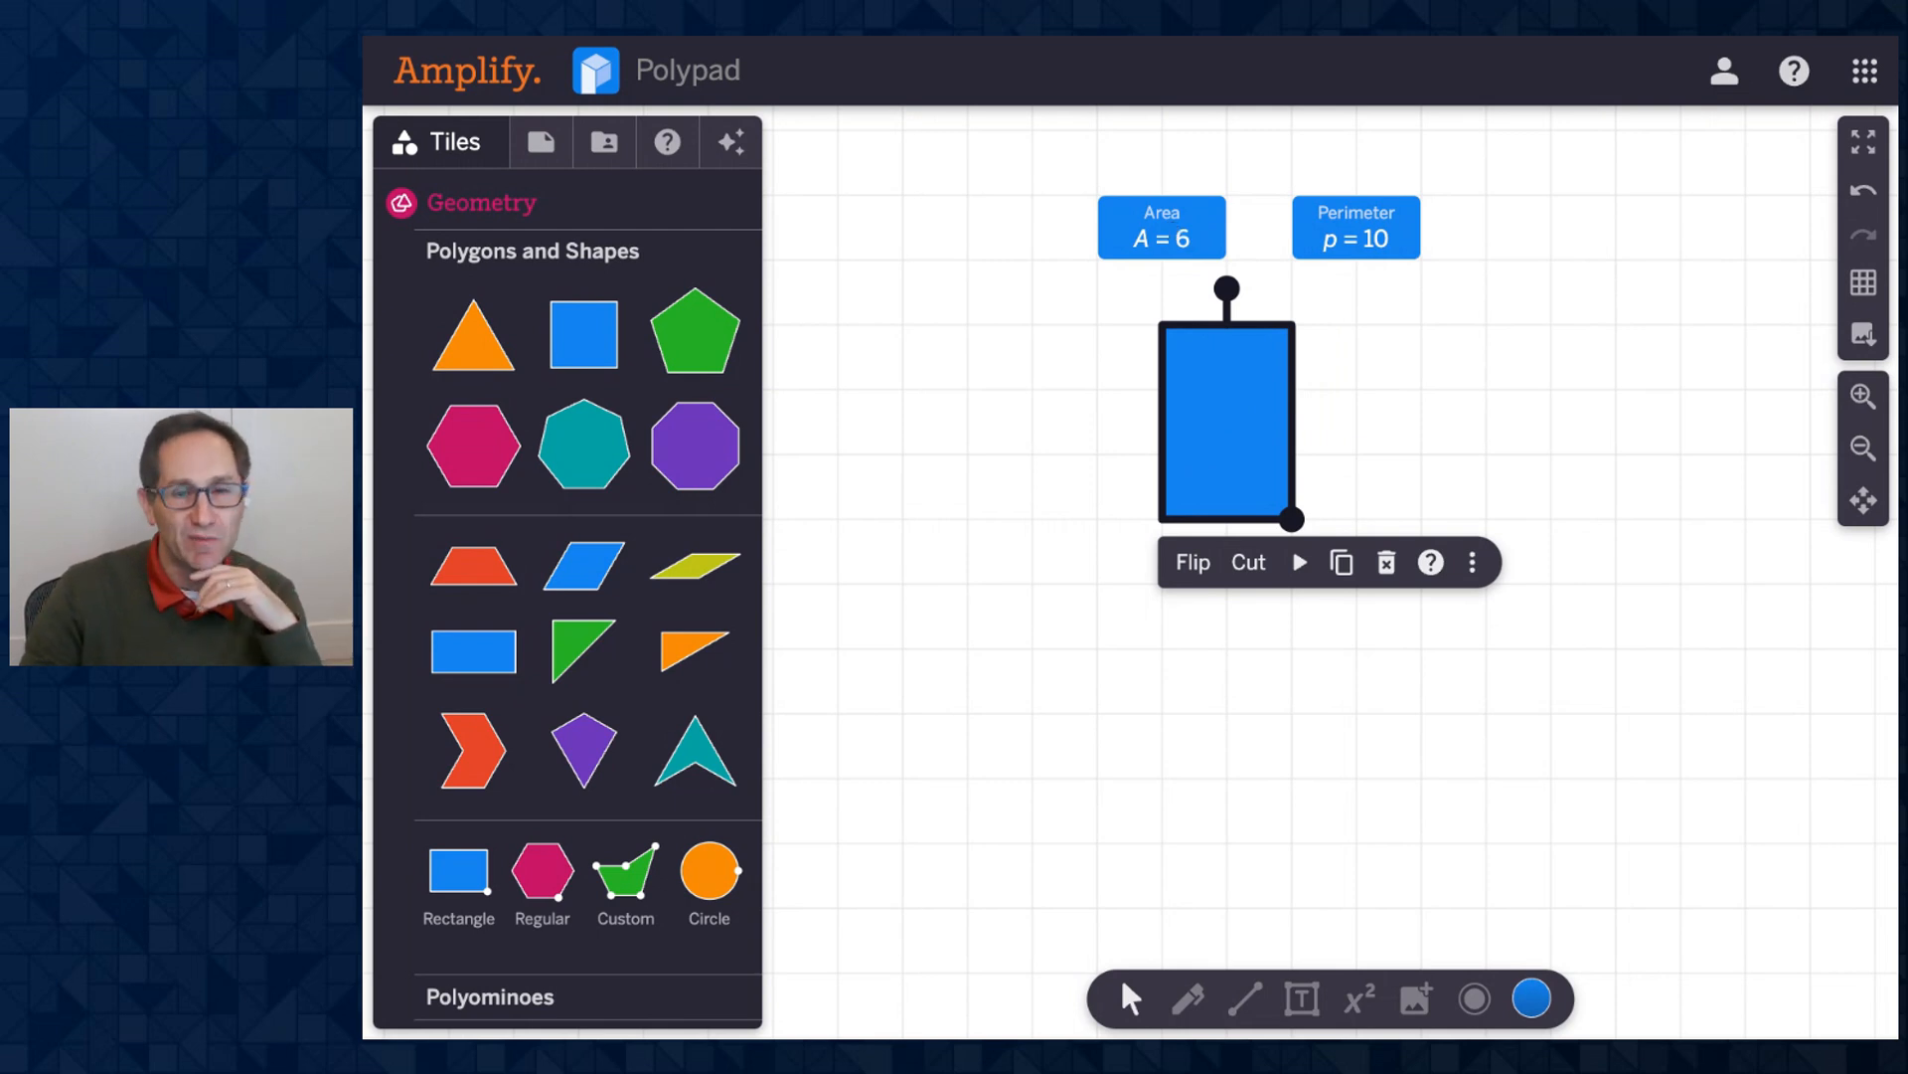
{"action": "left_click", "coordinate": [1447, 390]}
{"action": "left_click", "coordinate": [1245, 407]}
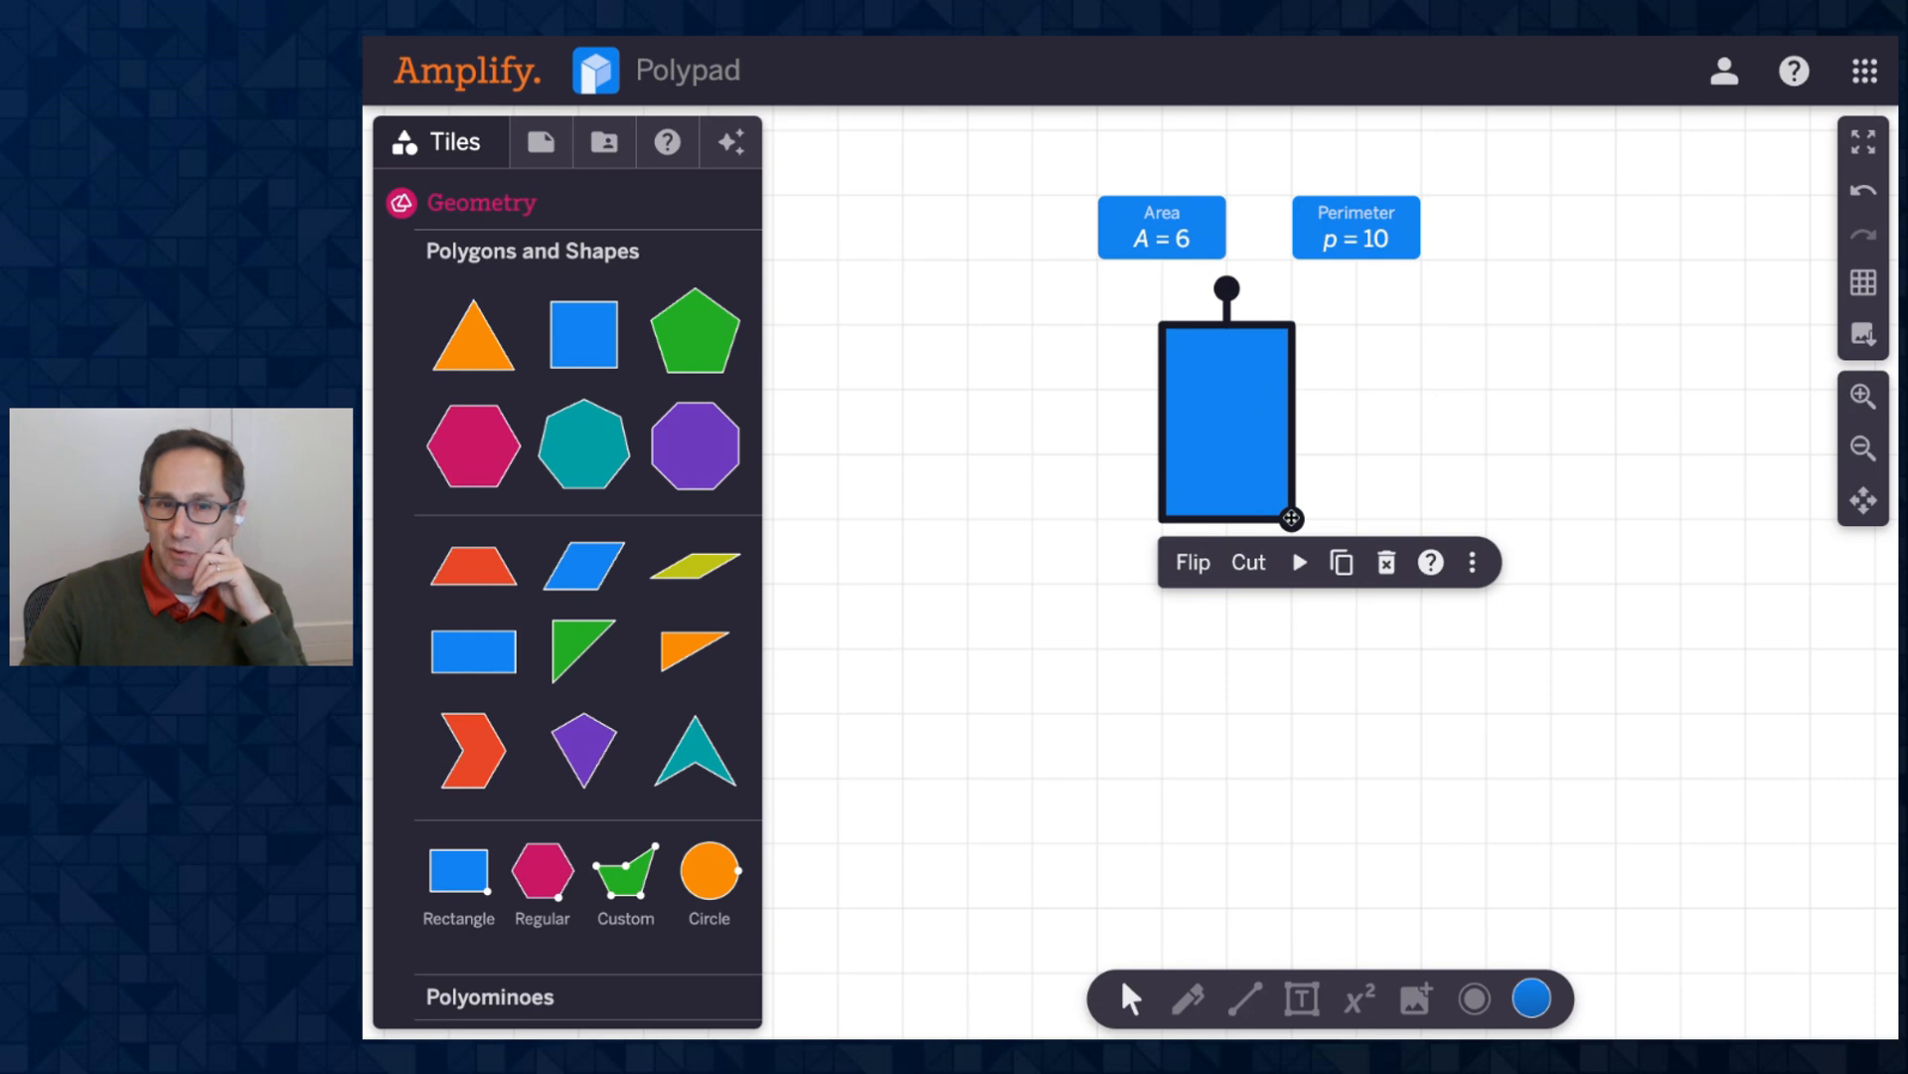
{"action": "mouse_move", "coordinate": [1291, 518]}
{"action": "left_mouse_down"}
{"action": "mouse_move", "coordinate": [1354, 584]}
{"action": "mouse_move", "coordinate": [1277, 511]}
{"action": "left_mouse_up"}
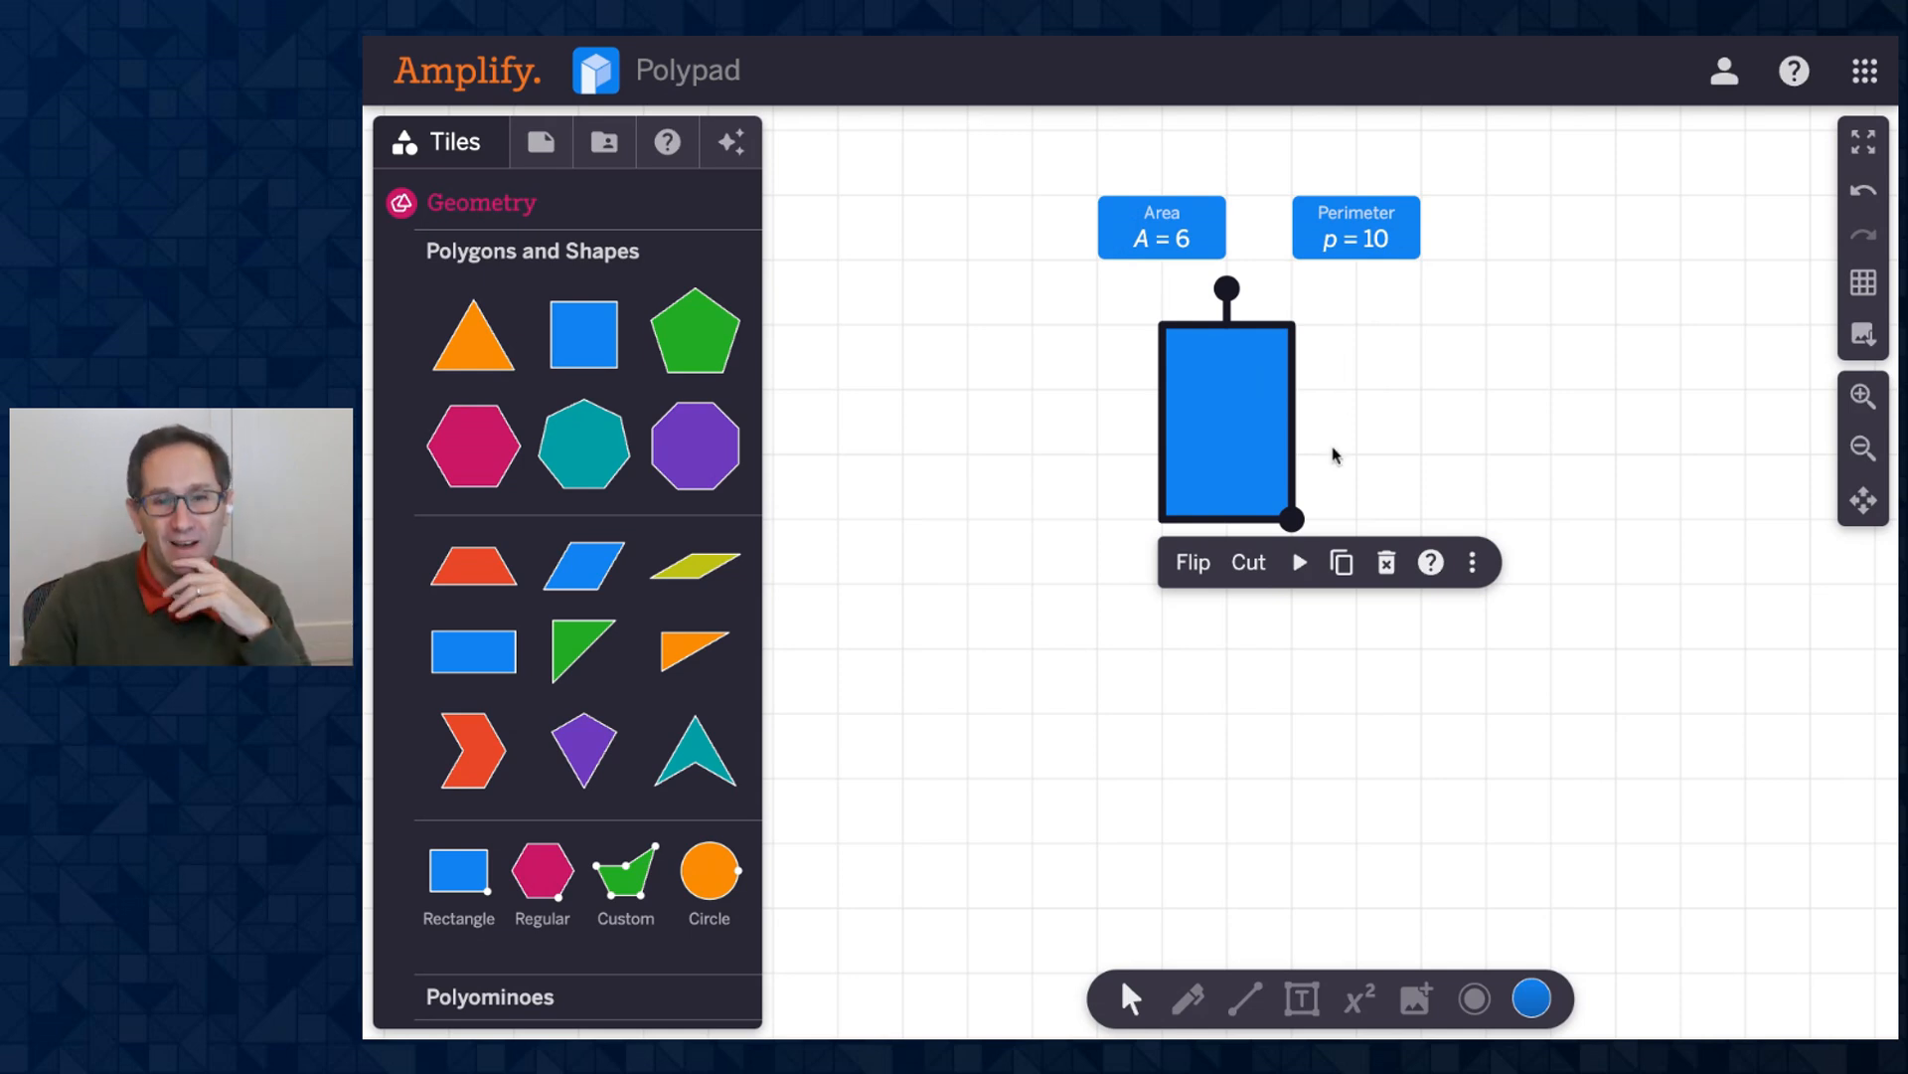
{"action": "mouse_move", "coordinate": [1290, 519]}
{"action": "left_mouse_down"}
{"action": "mouse_move", "coordinate": [1372, 566]}
{"action": "mouse_move", "coordinate": [1354, 583]}
{"action": "mouse_move", "coordinate": [1291, 520]}
{"action": "left_mouse_up"}
{"action": "scroll", "coordinate": [1478, 460], "scroll_direction": "right", "scroll_amount": 1}
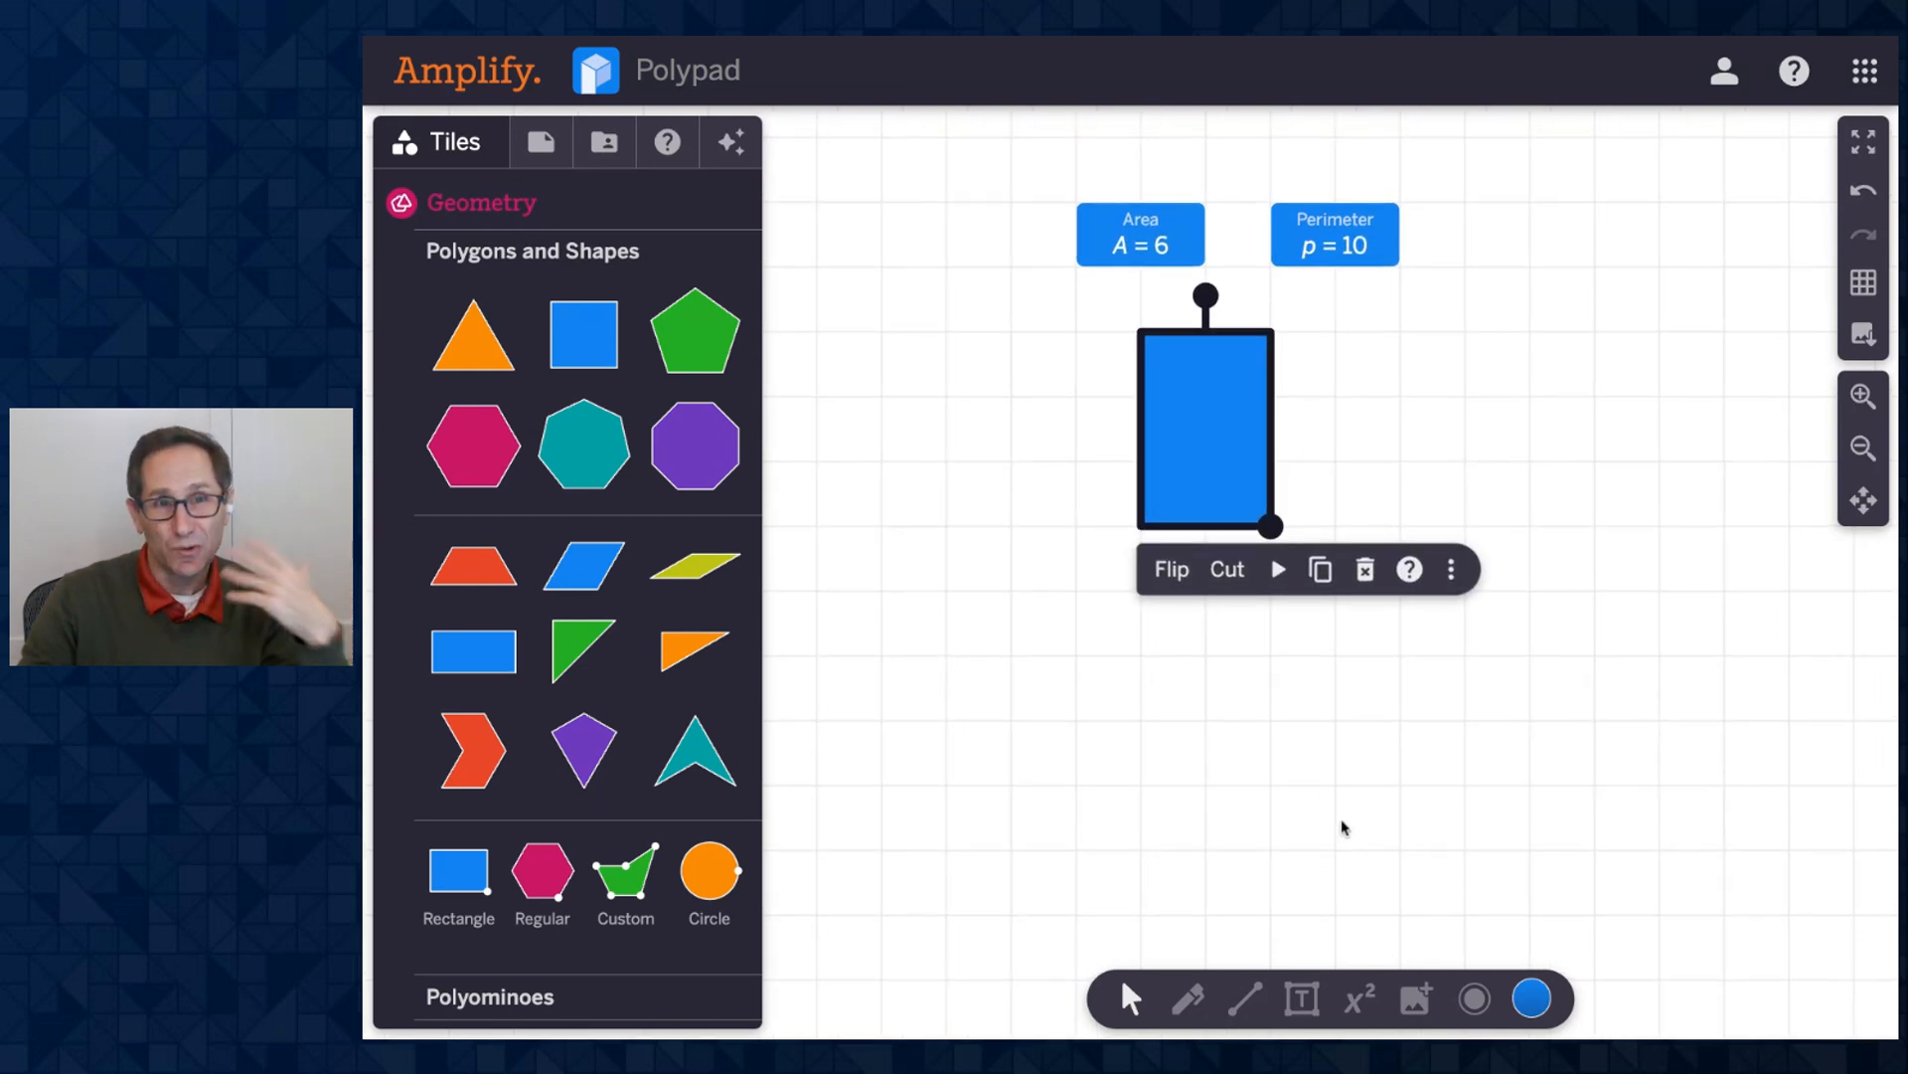
{"action": "scroll", "coordinate": [1265, 809], "scroll_direction": "left", "scroll_amount": 2}
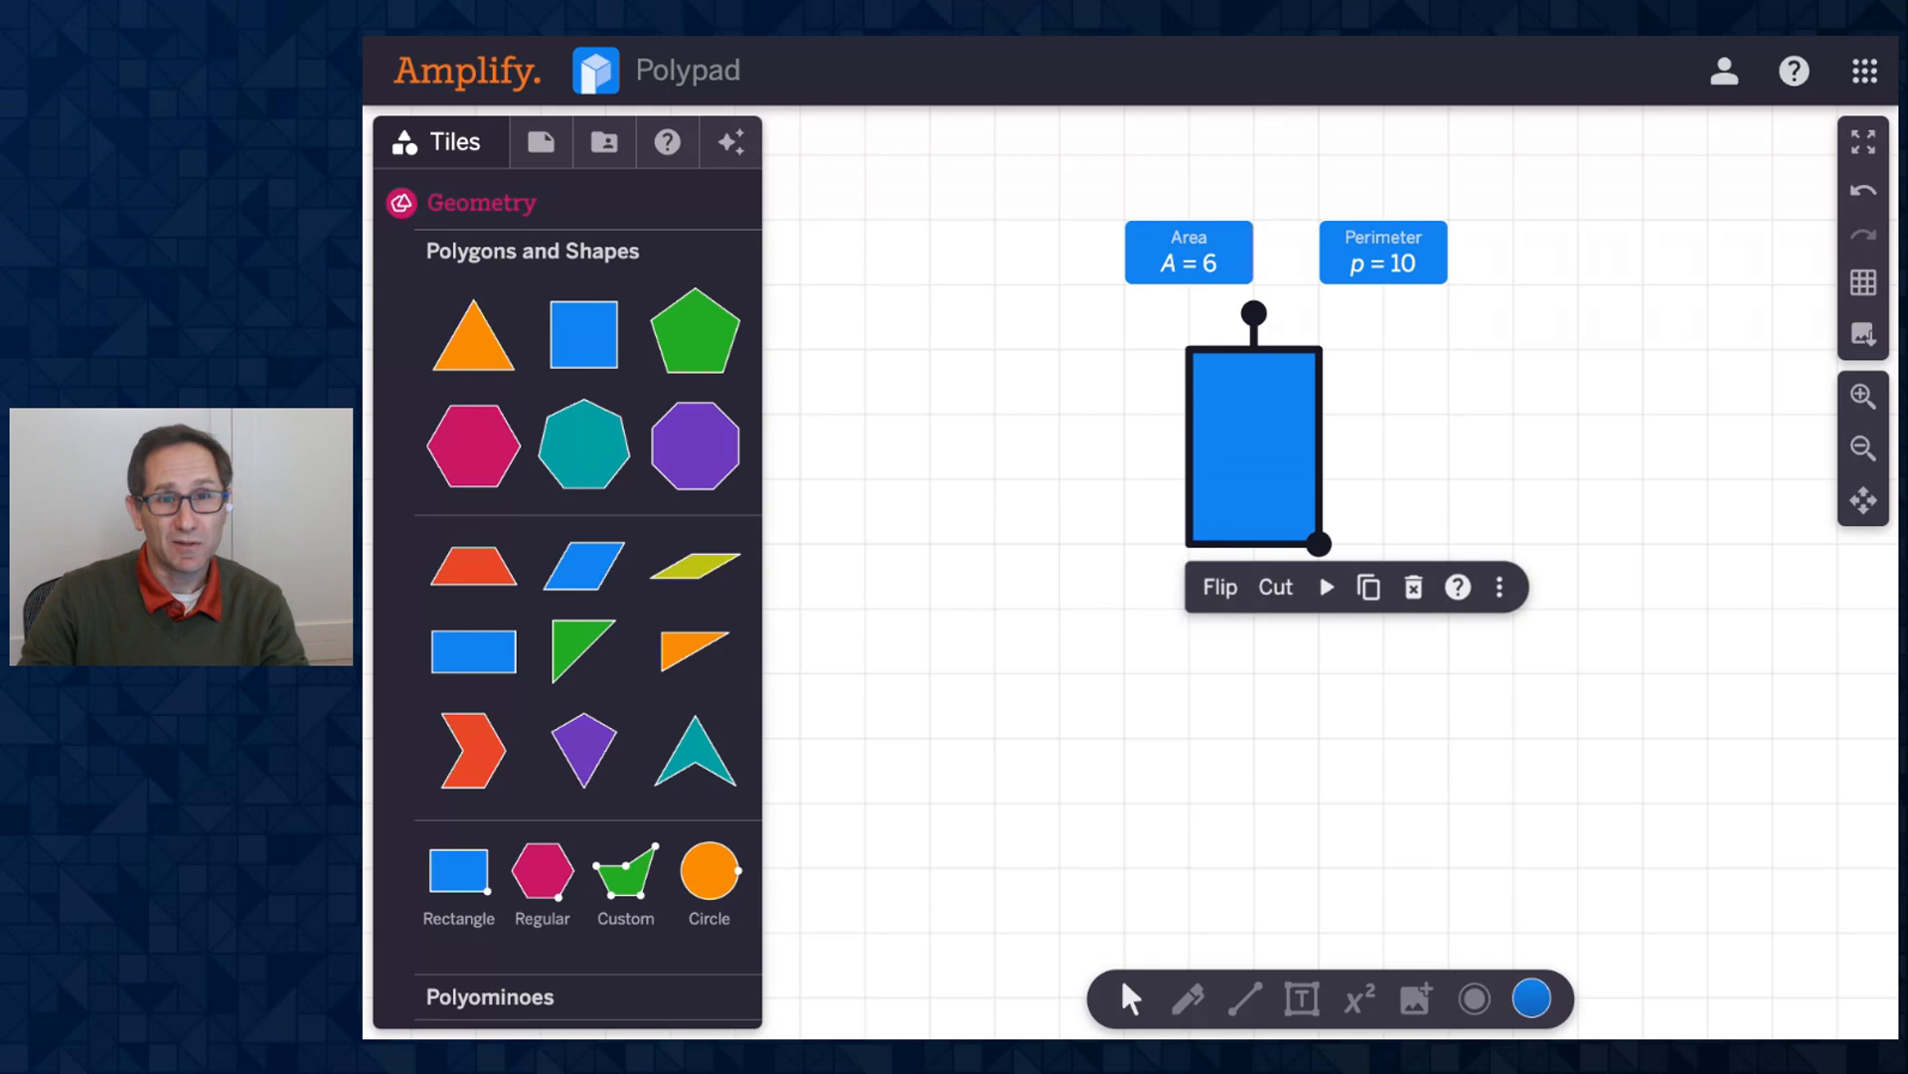
{"action": "scroll", "coordinate": [1300, 573], "scroll_direction": "down", "scroll_amount": 1}
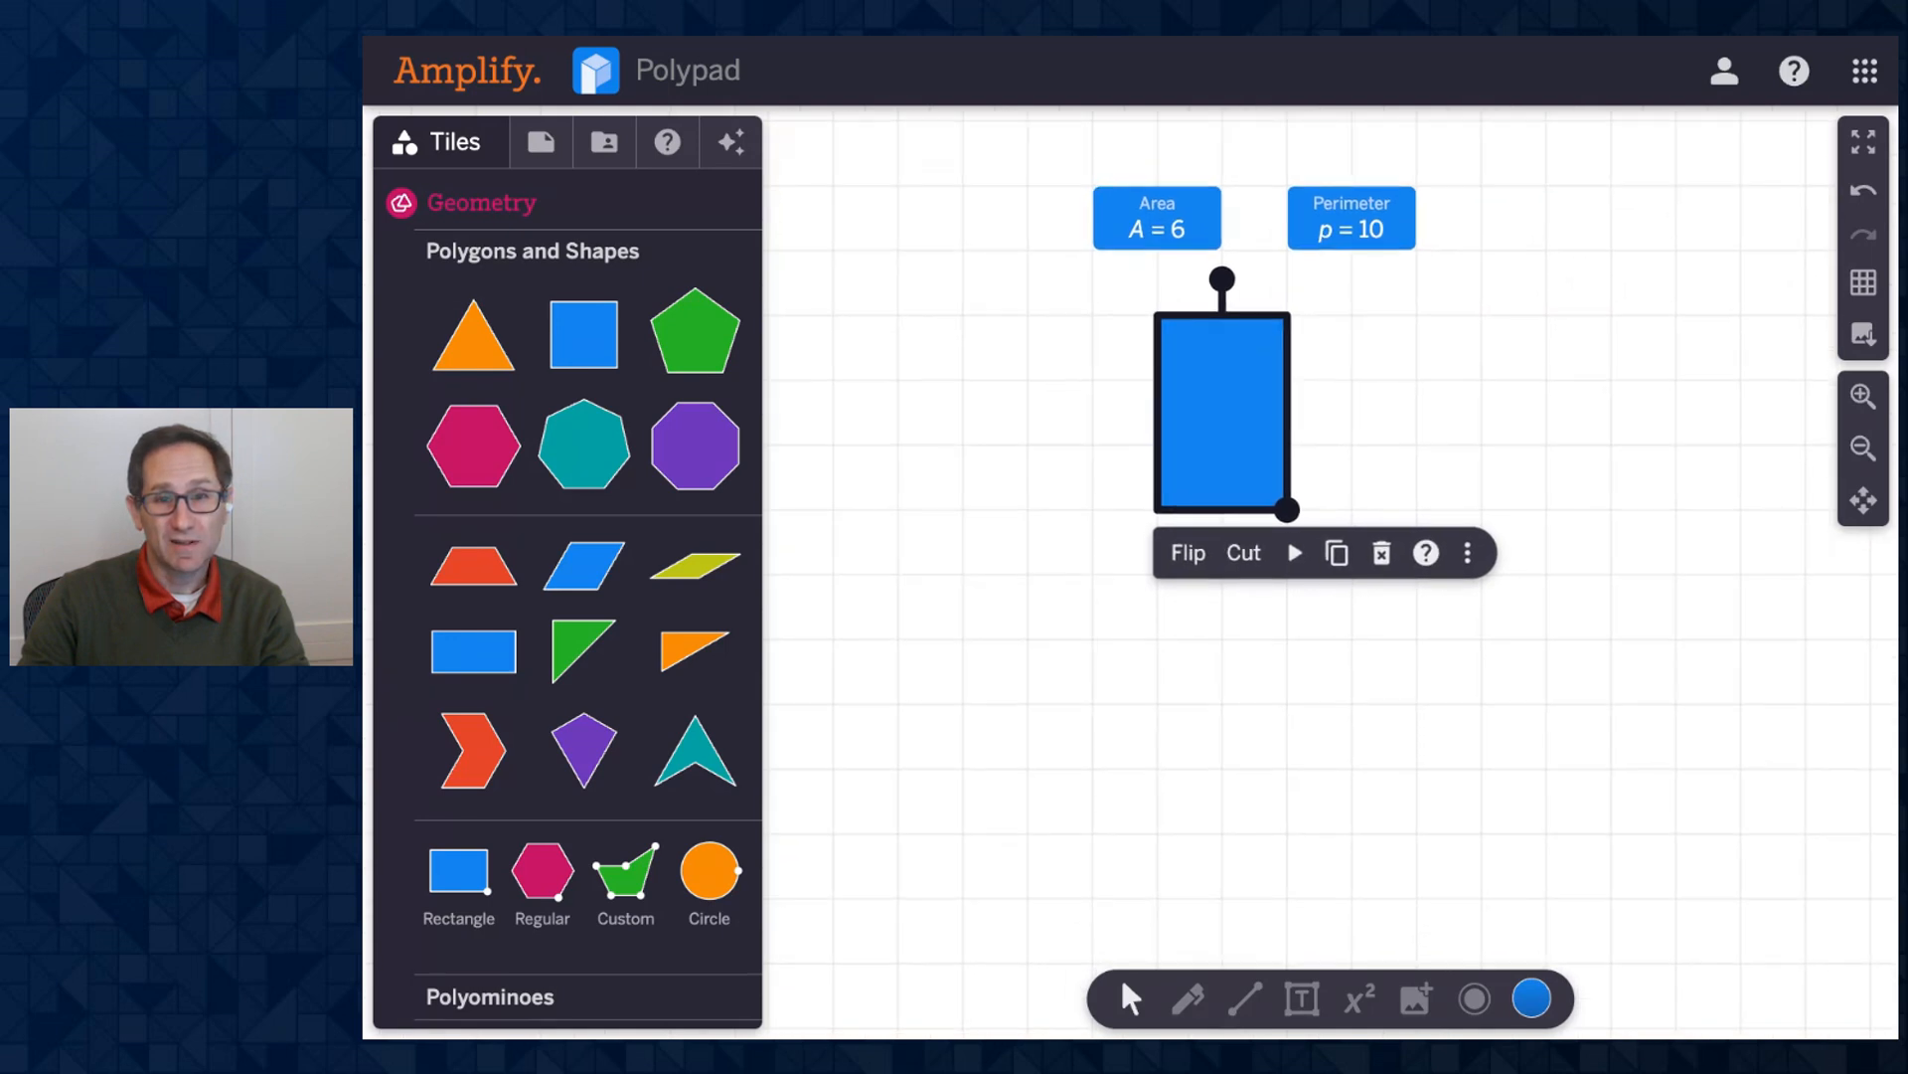
{"action": "scroll", "coordinate": [1300, 572], "scroll_direction": "left", "scroll_amount": 1}
{"action": "scroll", "coordinate": [1300, 573], "scroll_direction": "up", "scroll_amount": 1}
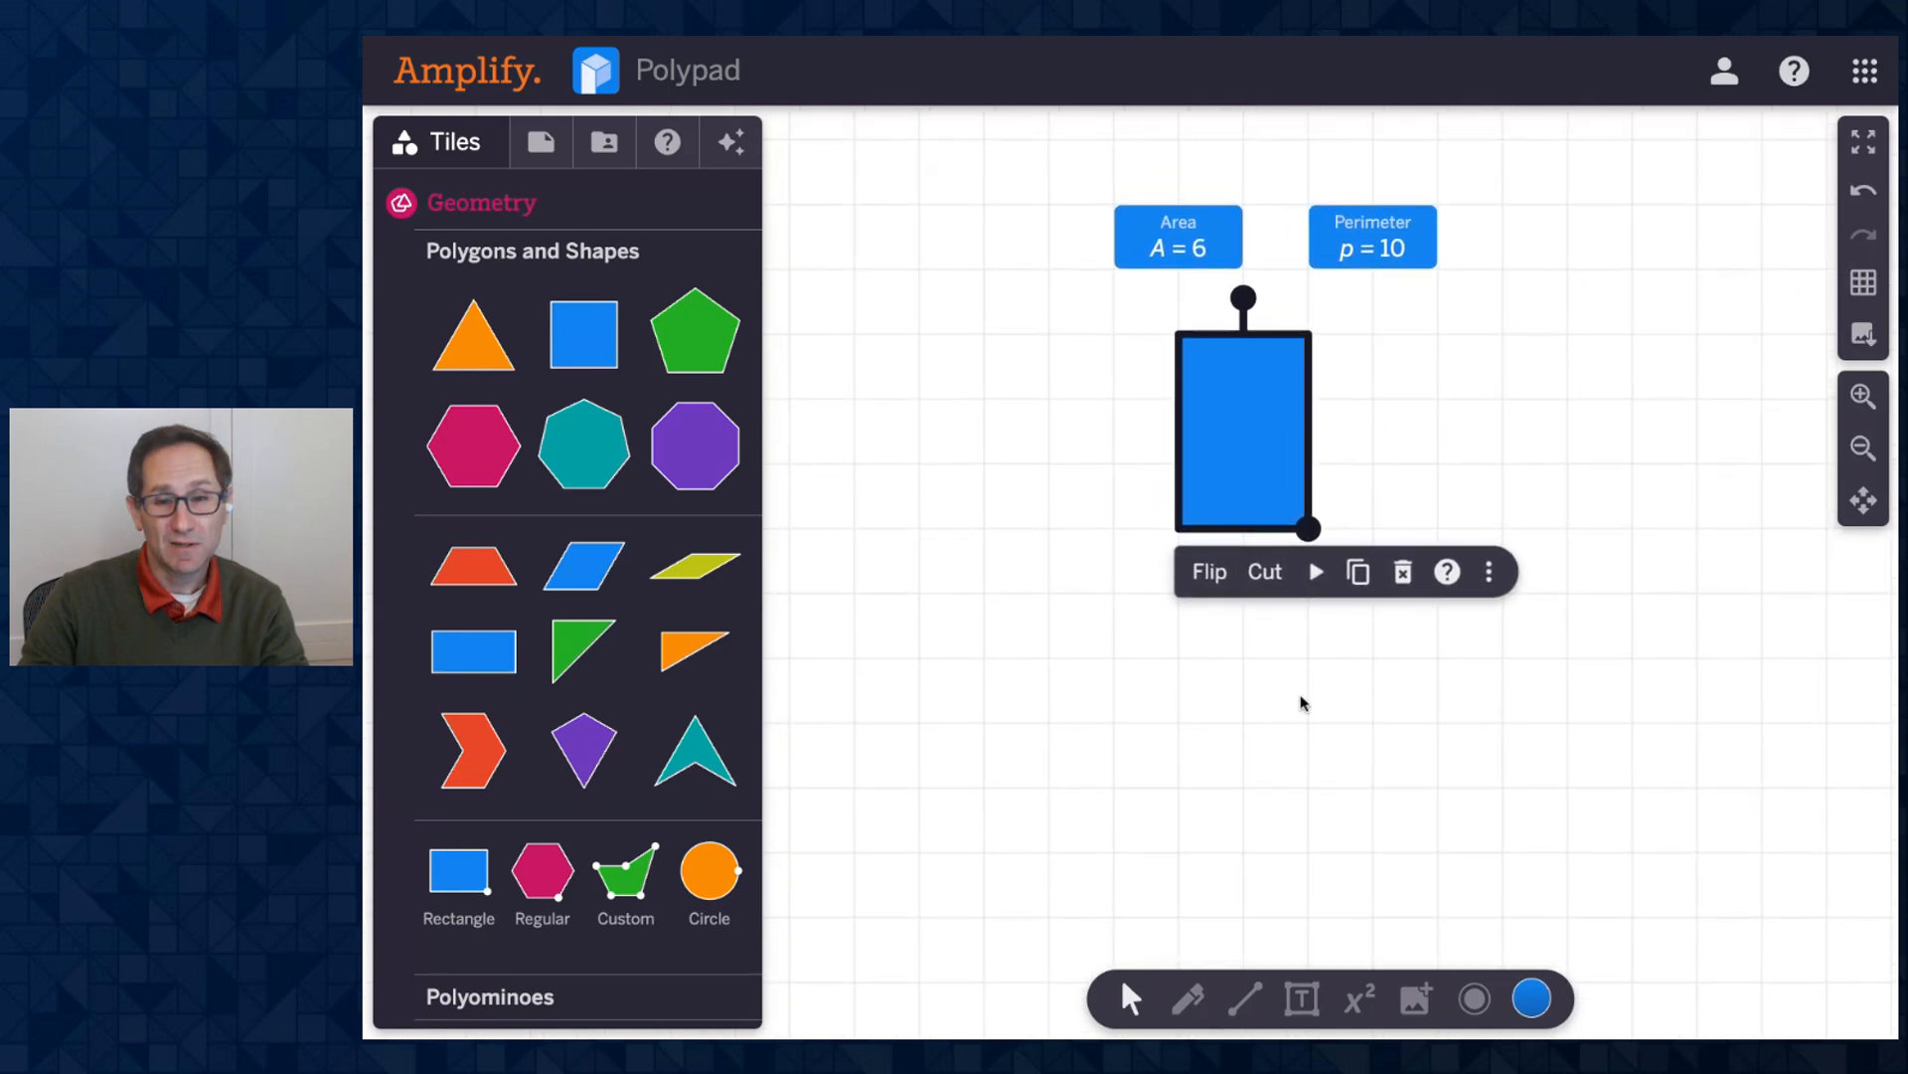
Deselect the rectangle and start a new recording with both Microphone and Cursor enabled.
{"action": "left_click", "coordinate": [1267, 701]}
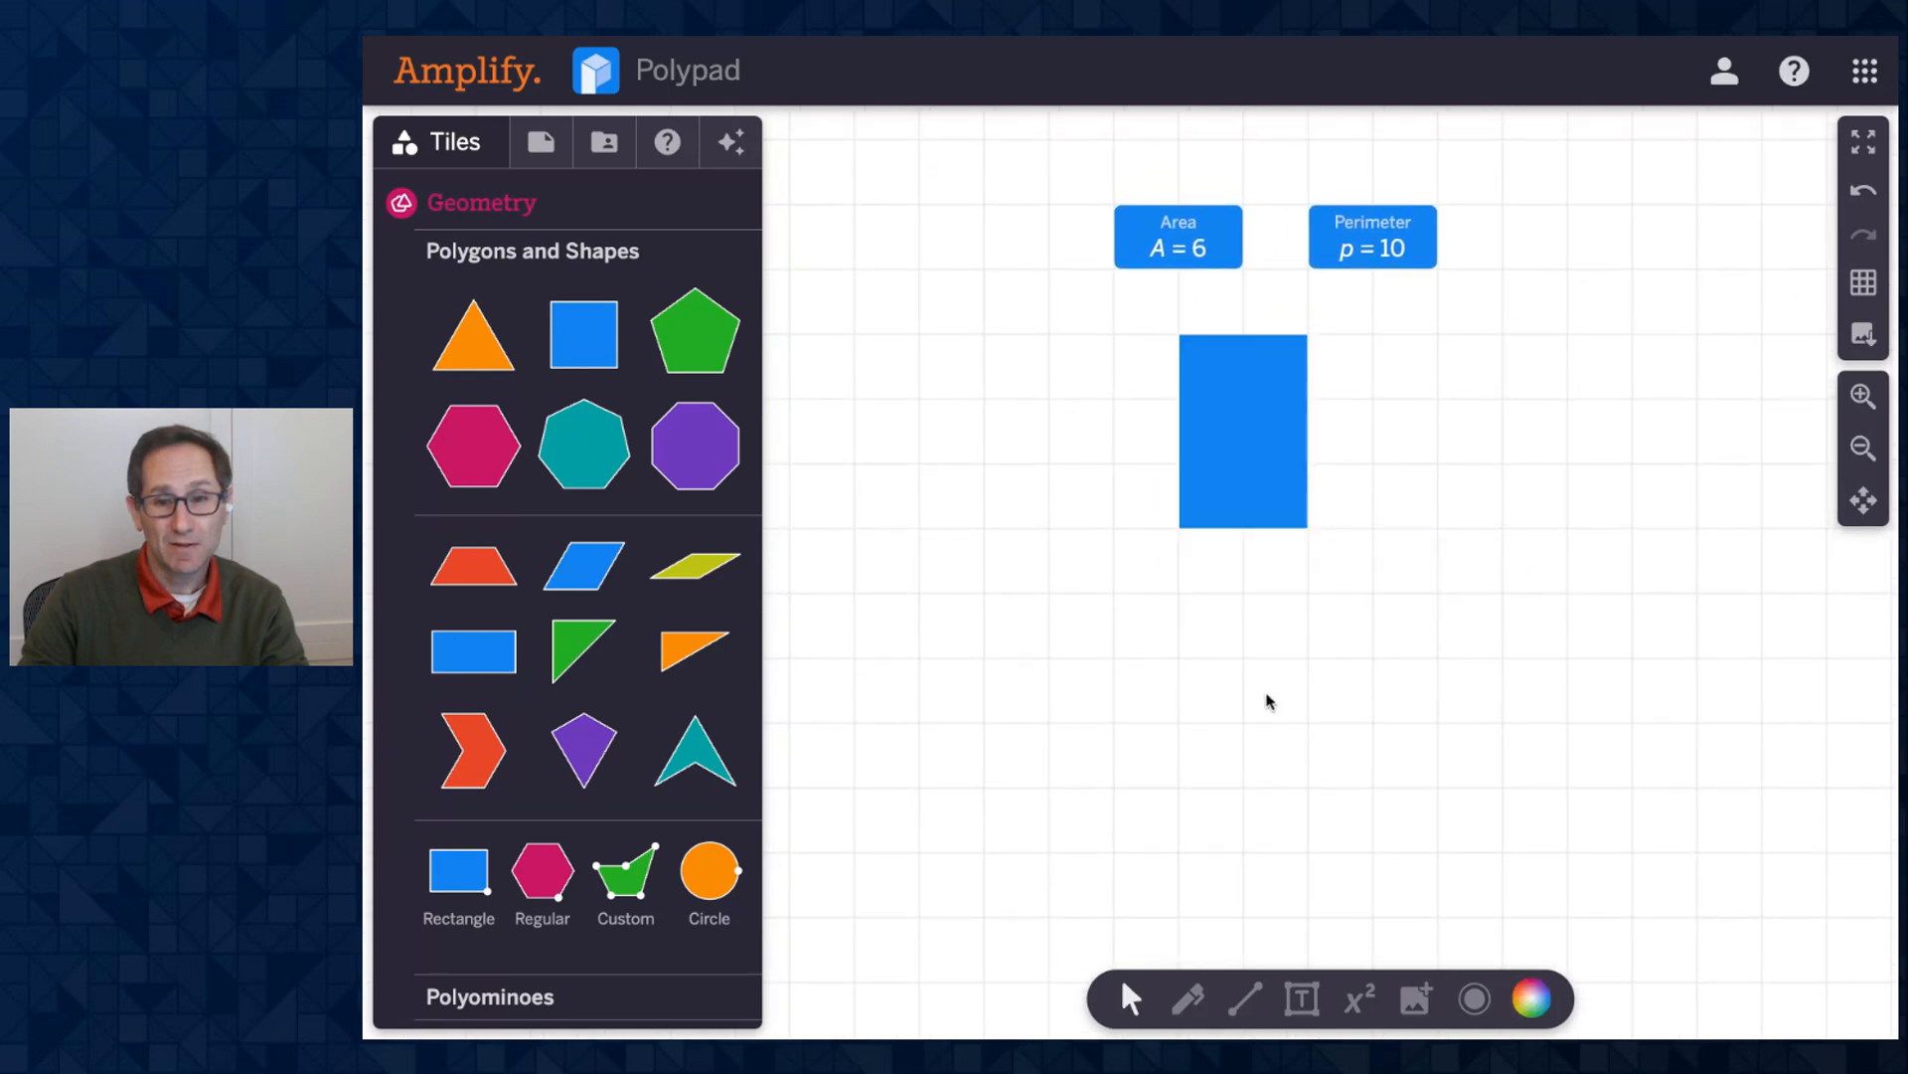
{"action": "left_click", "coordinate": [1476, 1000]}
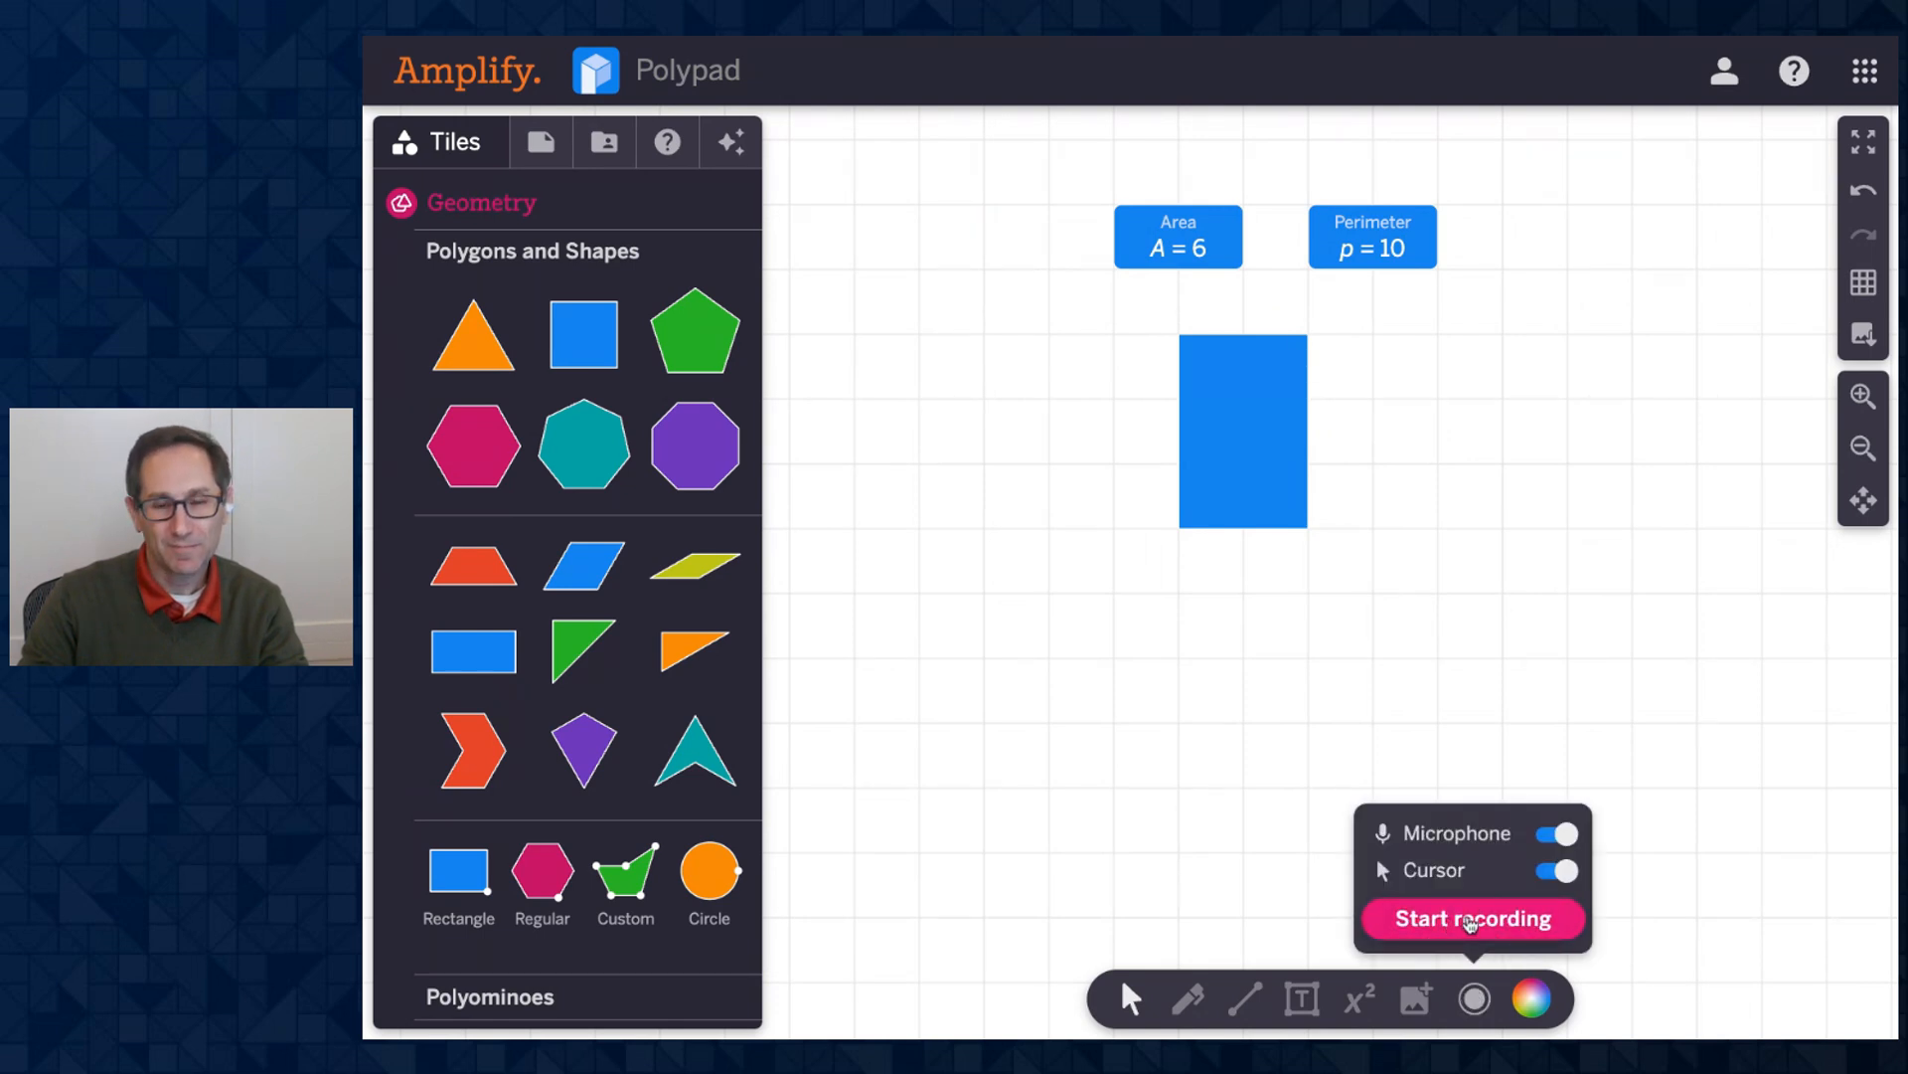
{"action": "left_click", "coordinate": [1470, 919]}
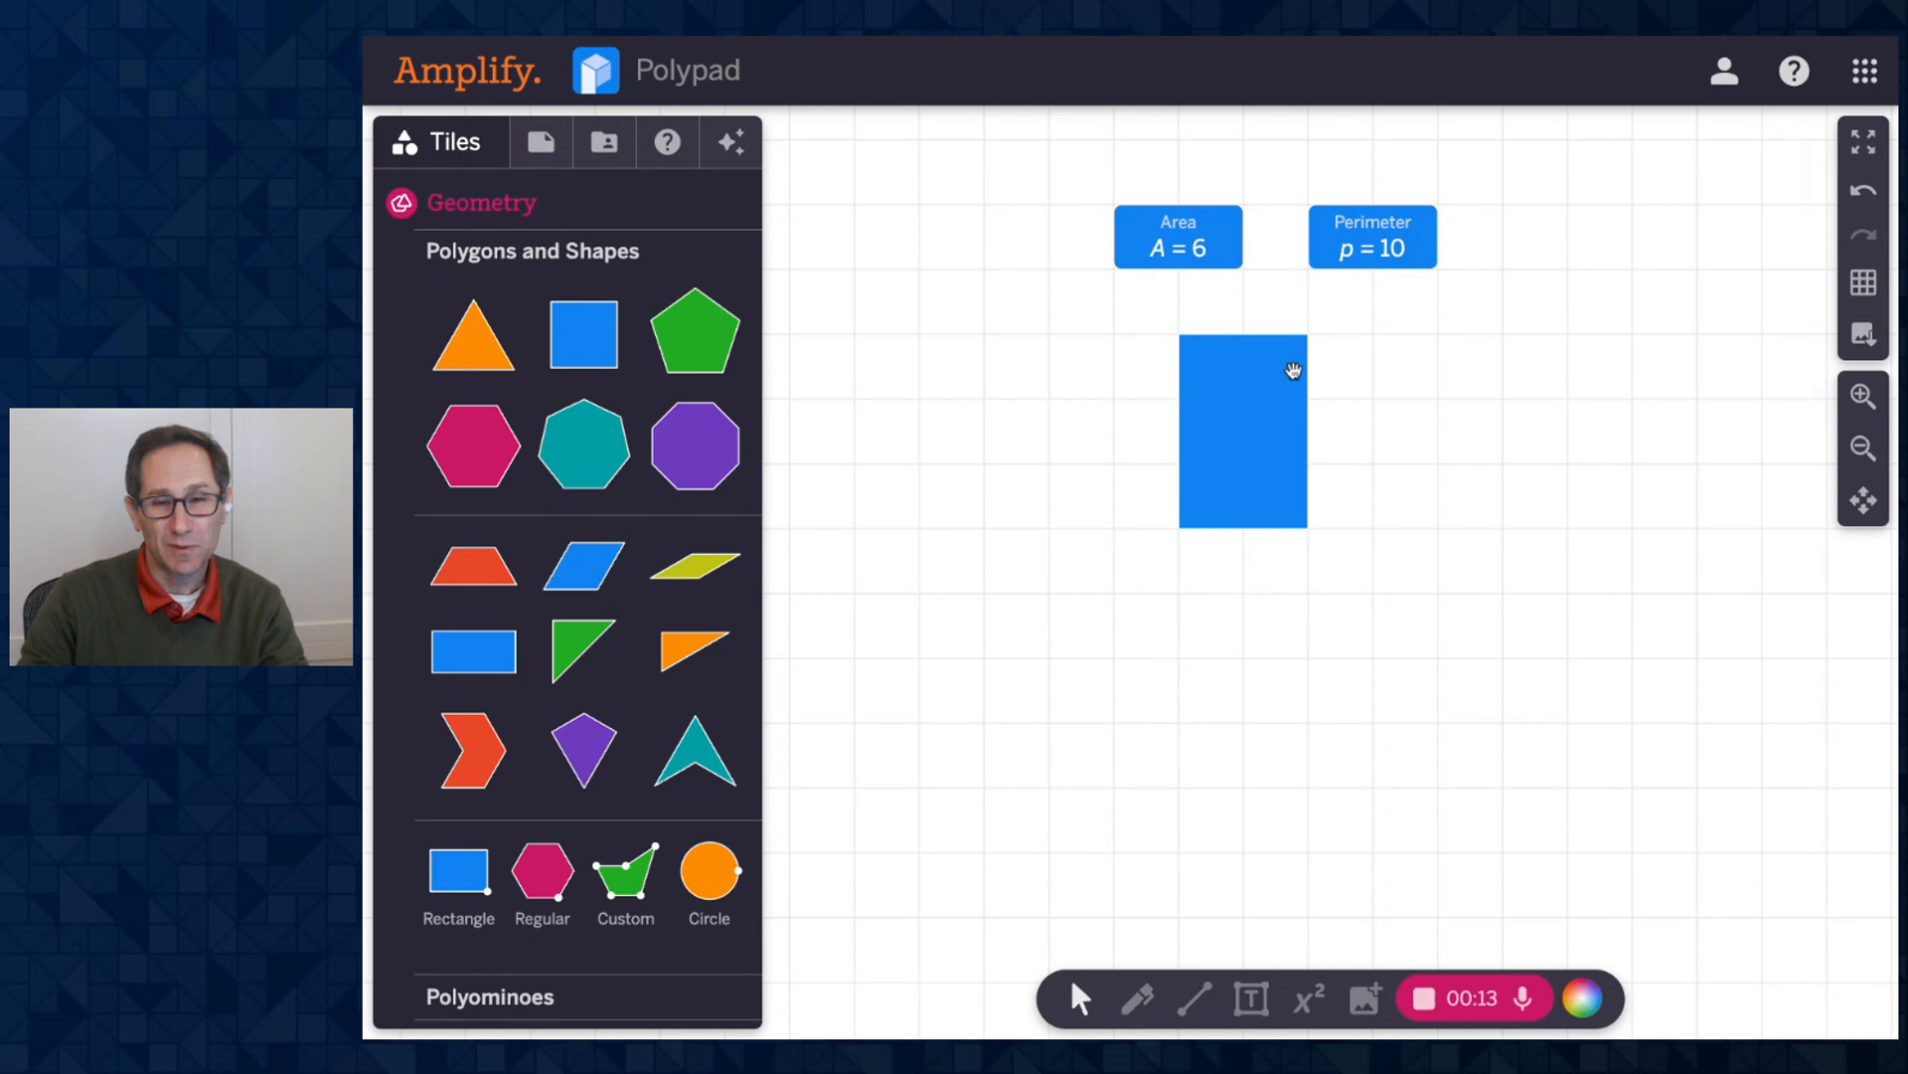
While recording, stretch the rectangle to 2 by 5 grid units, return it to 2 by 3, and deselect it.
{"action": "left_click", "coordinate": [1251, 451]}
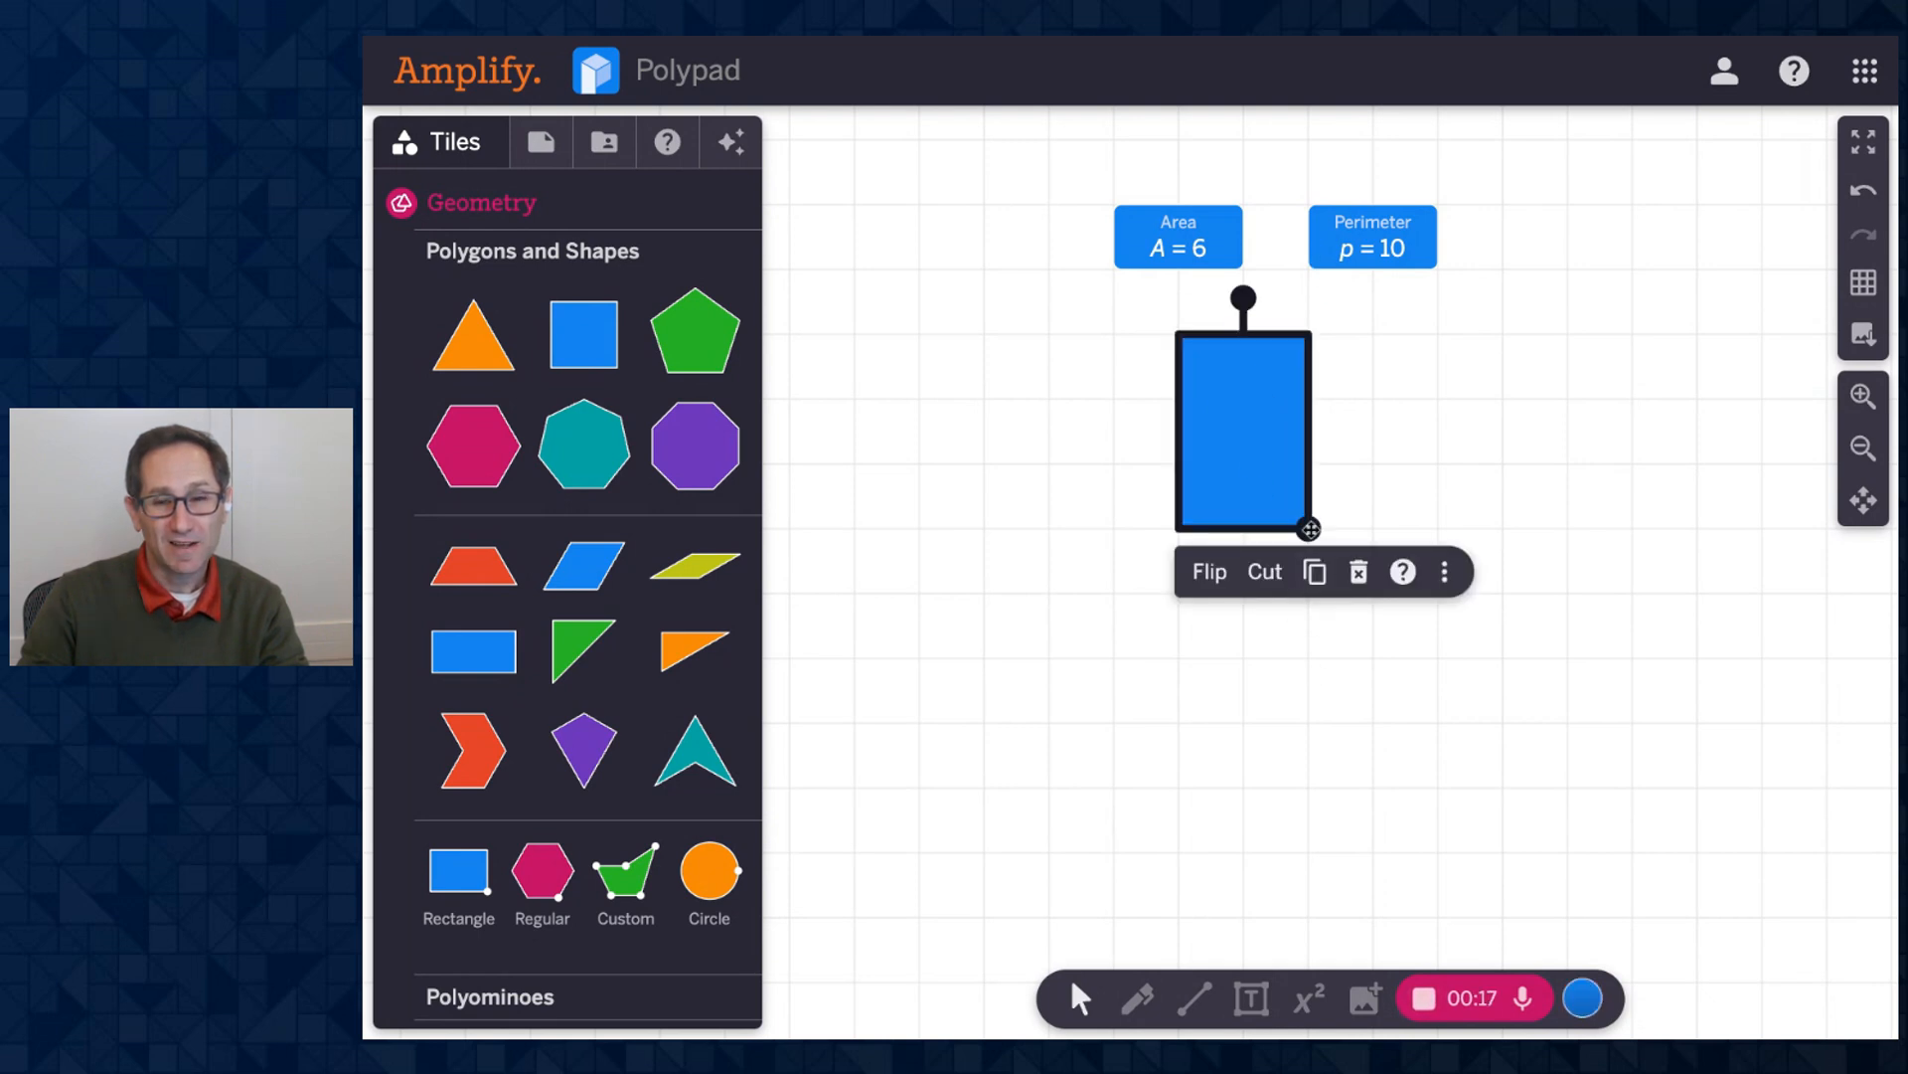
{"action": "left_click_drag", "start_coordinate": [1310, 529], "coordinate": [1299, 648]}
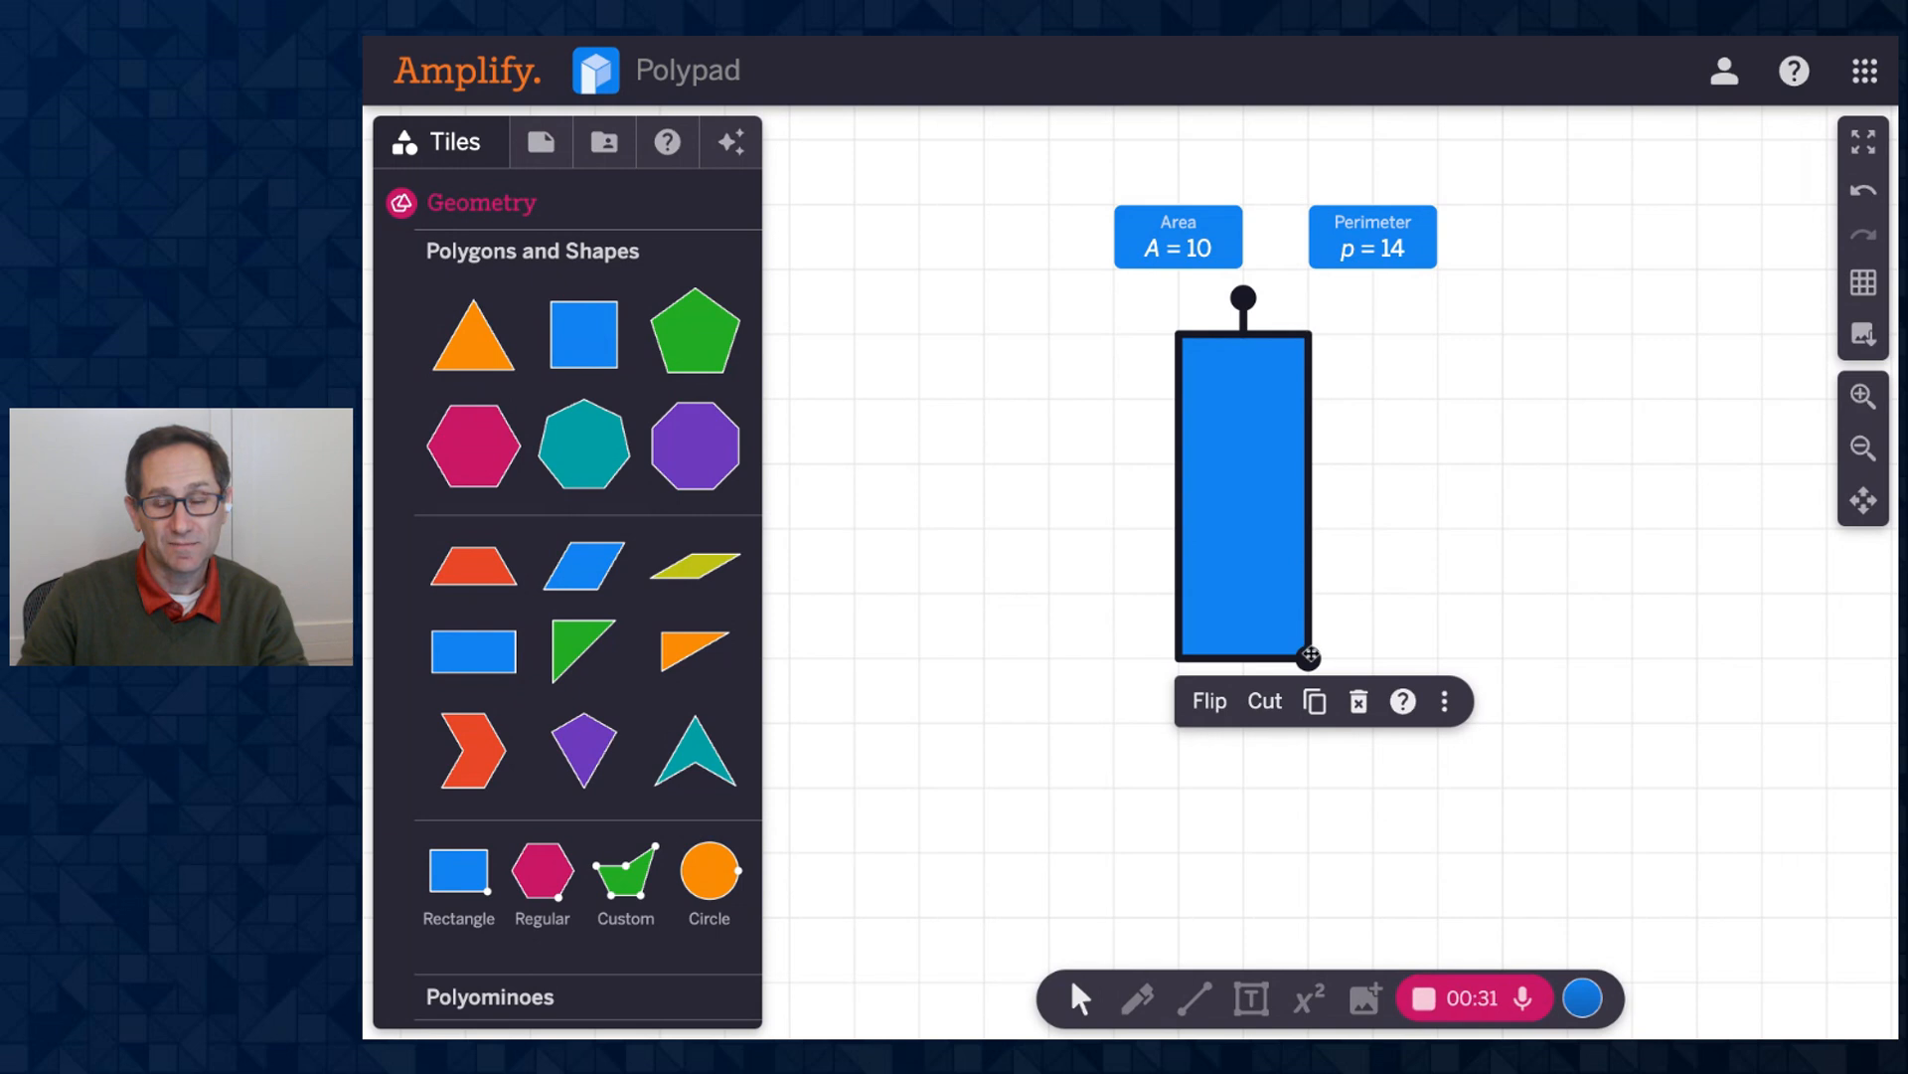
{"action": "left_click_drag", "start_coordinate": [1308, 654], "coordinate": [1295, 537]}
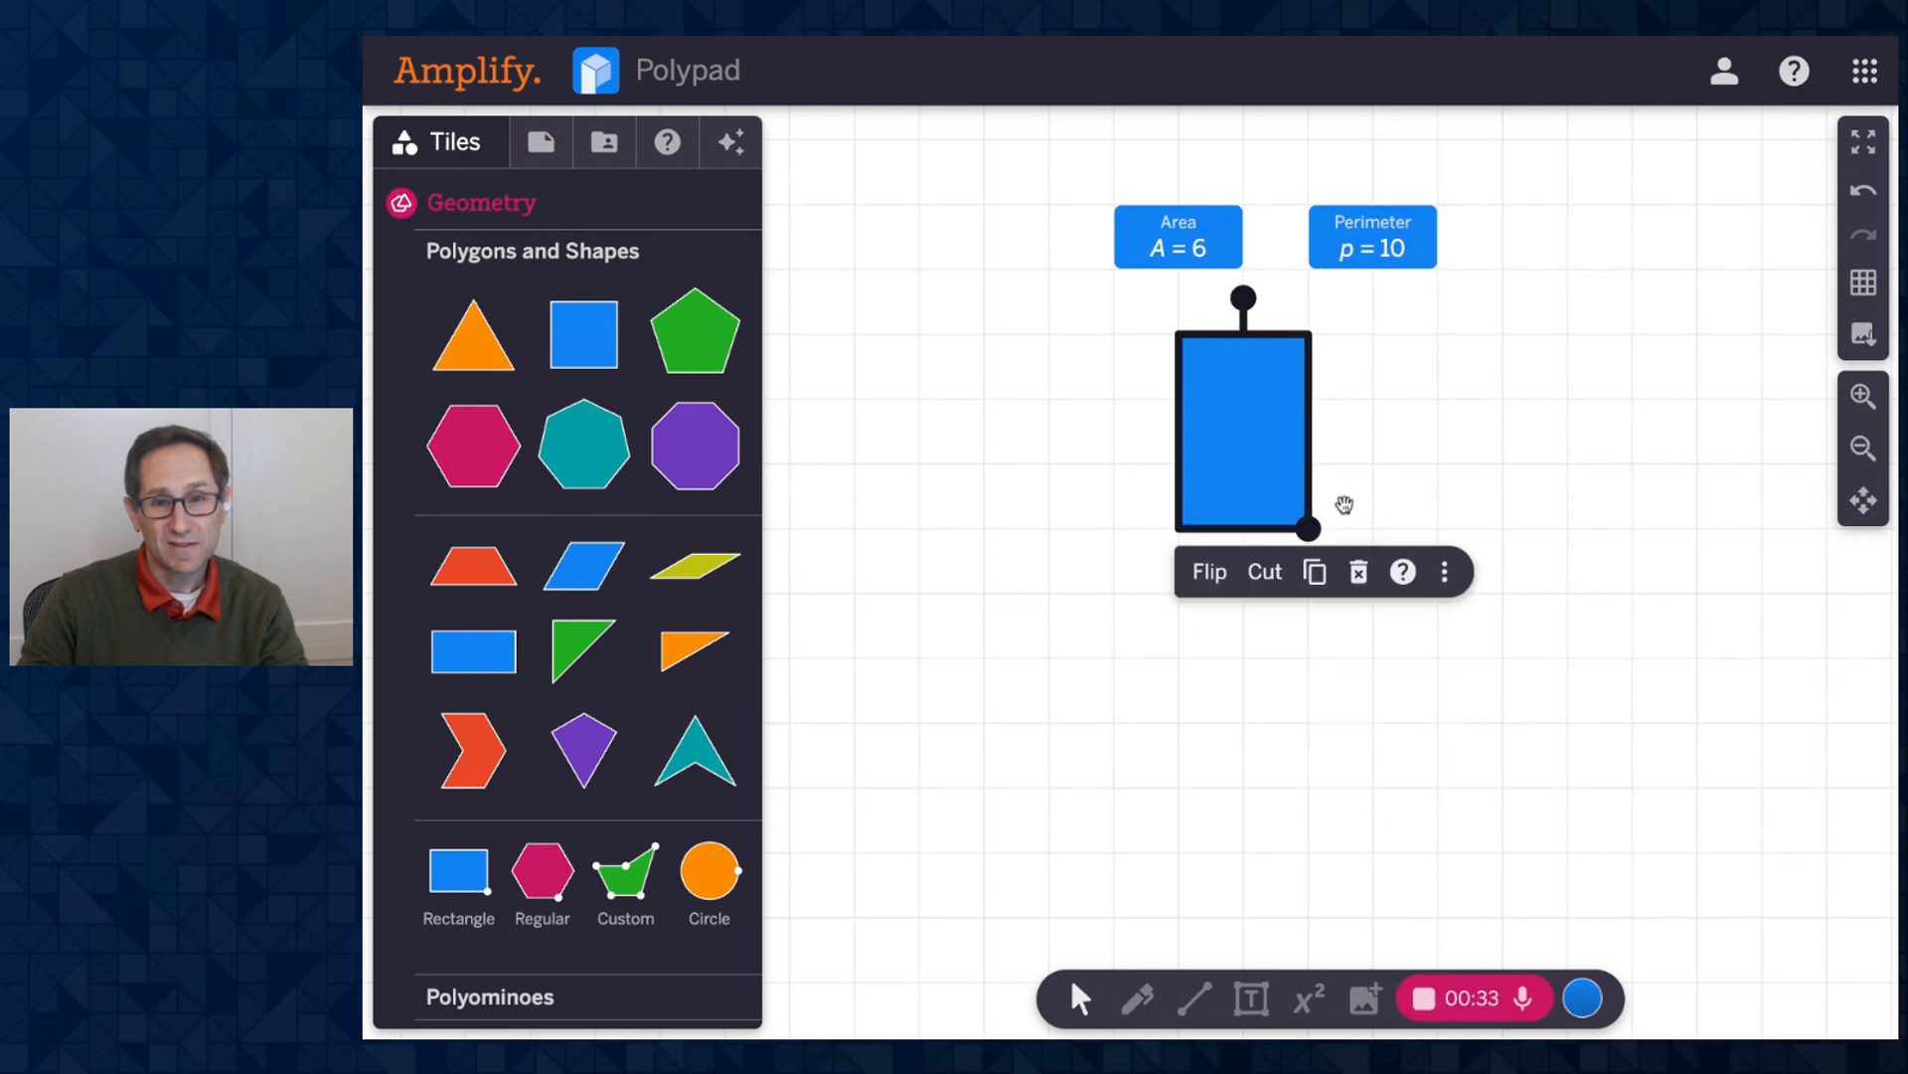
{"action": "left_click", "coordinate": [1405, 430]}
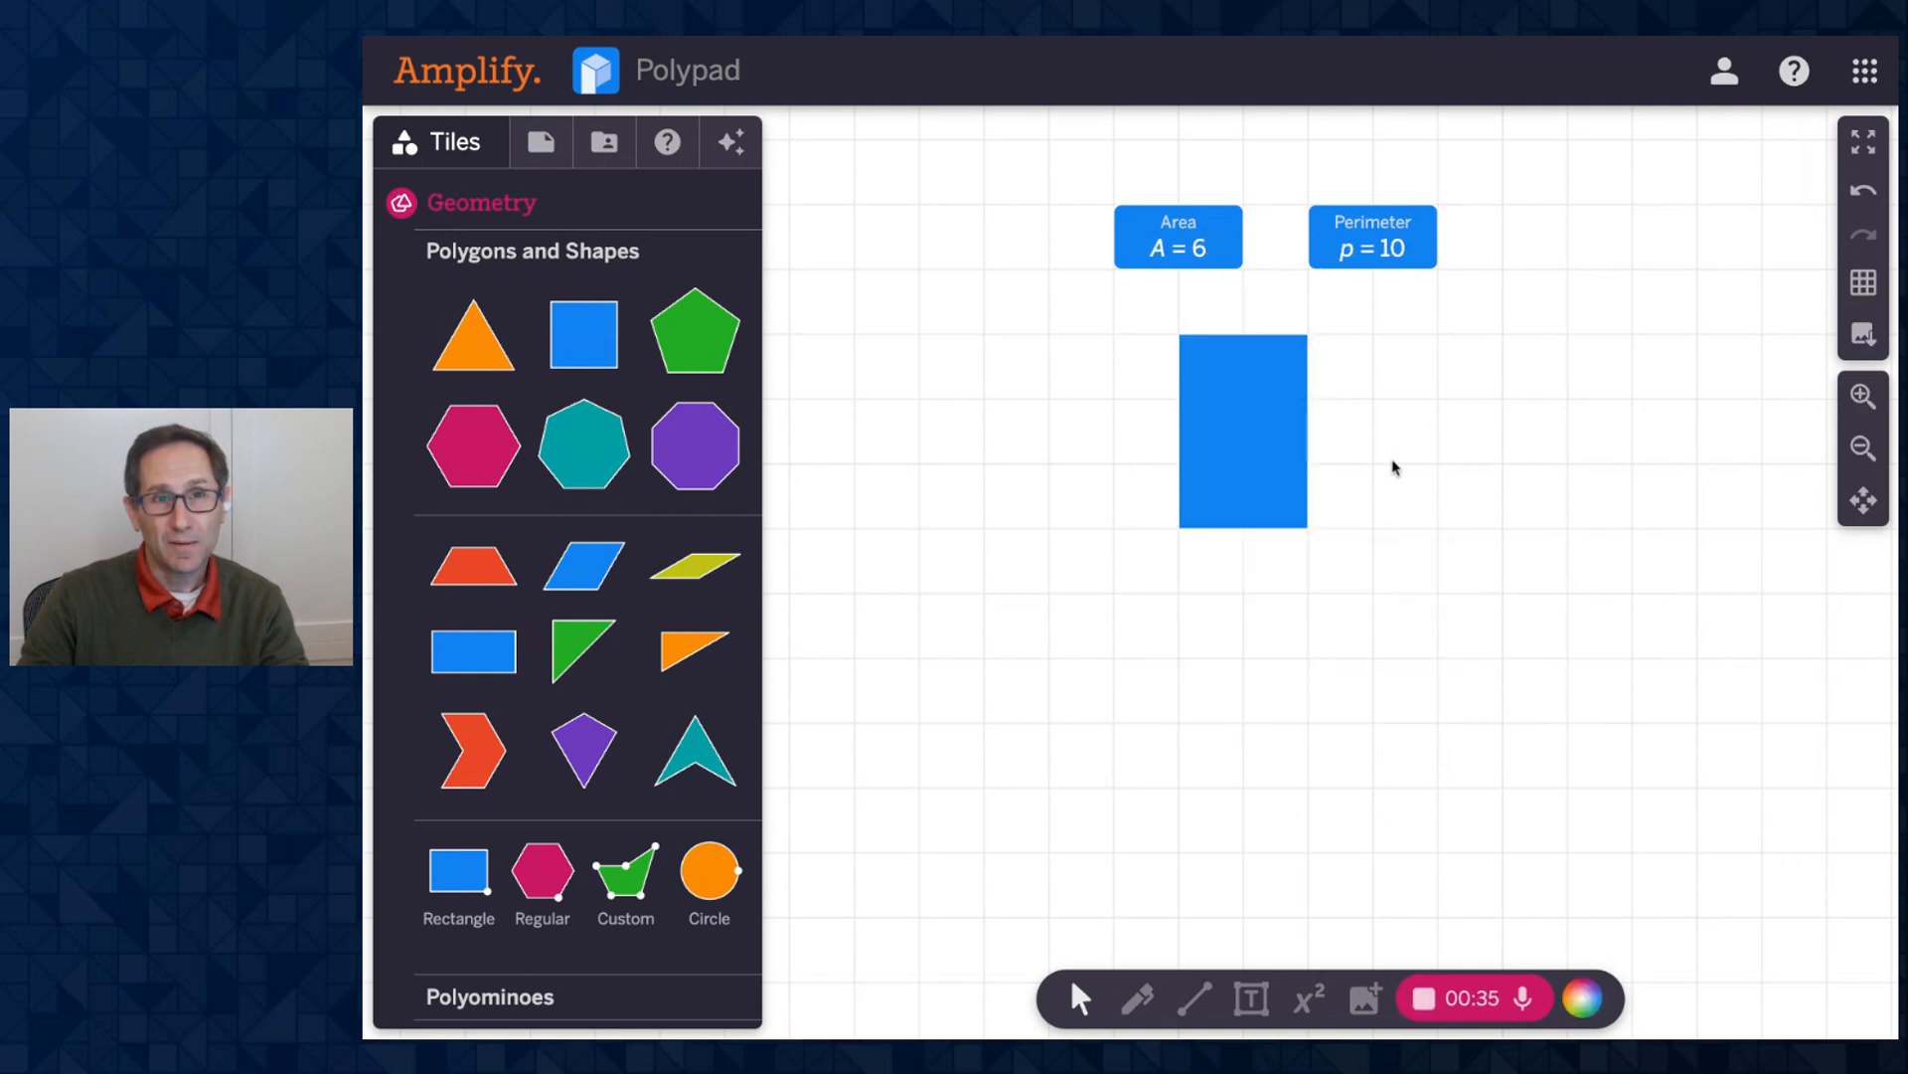
Stop the recording at 01:05 and place its player to the left of the Area tile.
{"action": "scroll", "coordinate": [1365, 477], "scroll_direction": "right", "scroll_amount": 2}
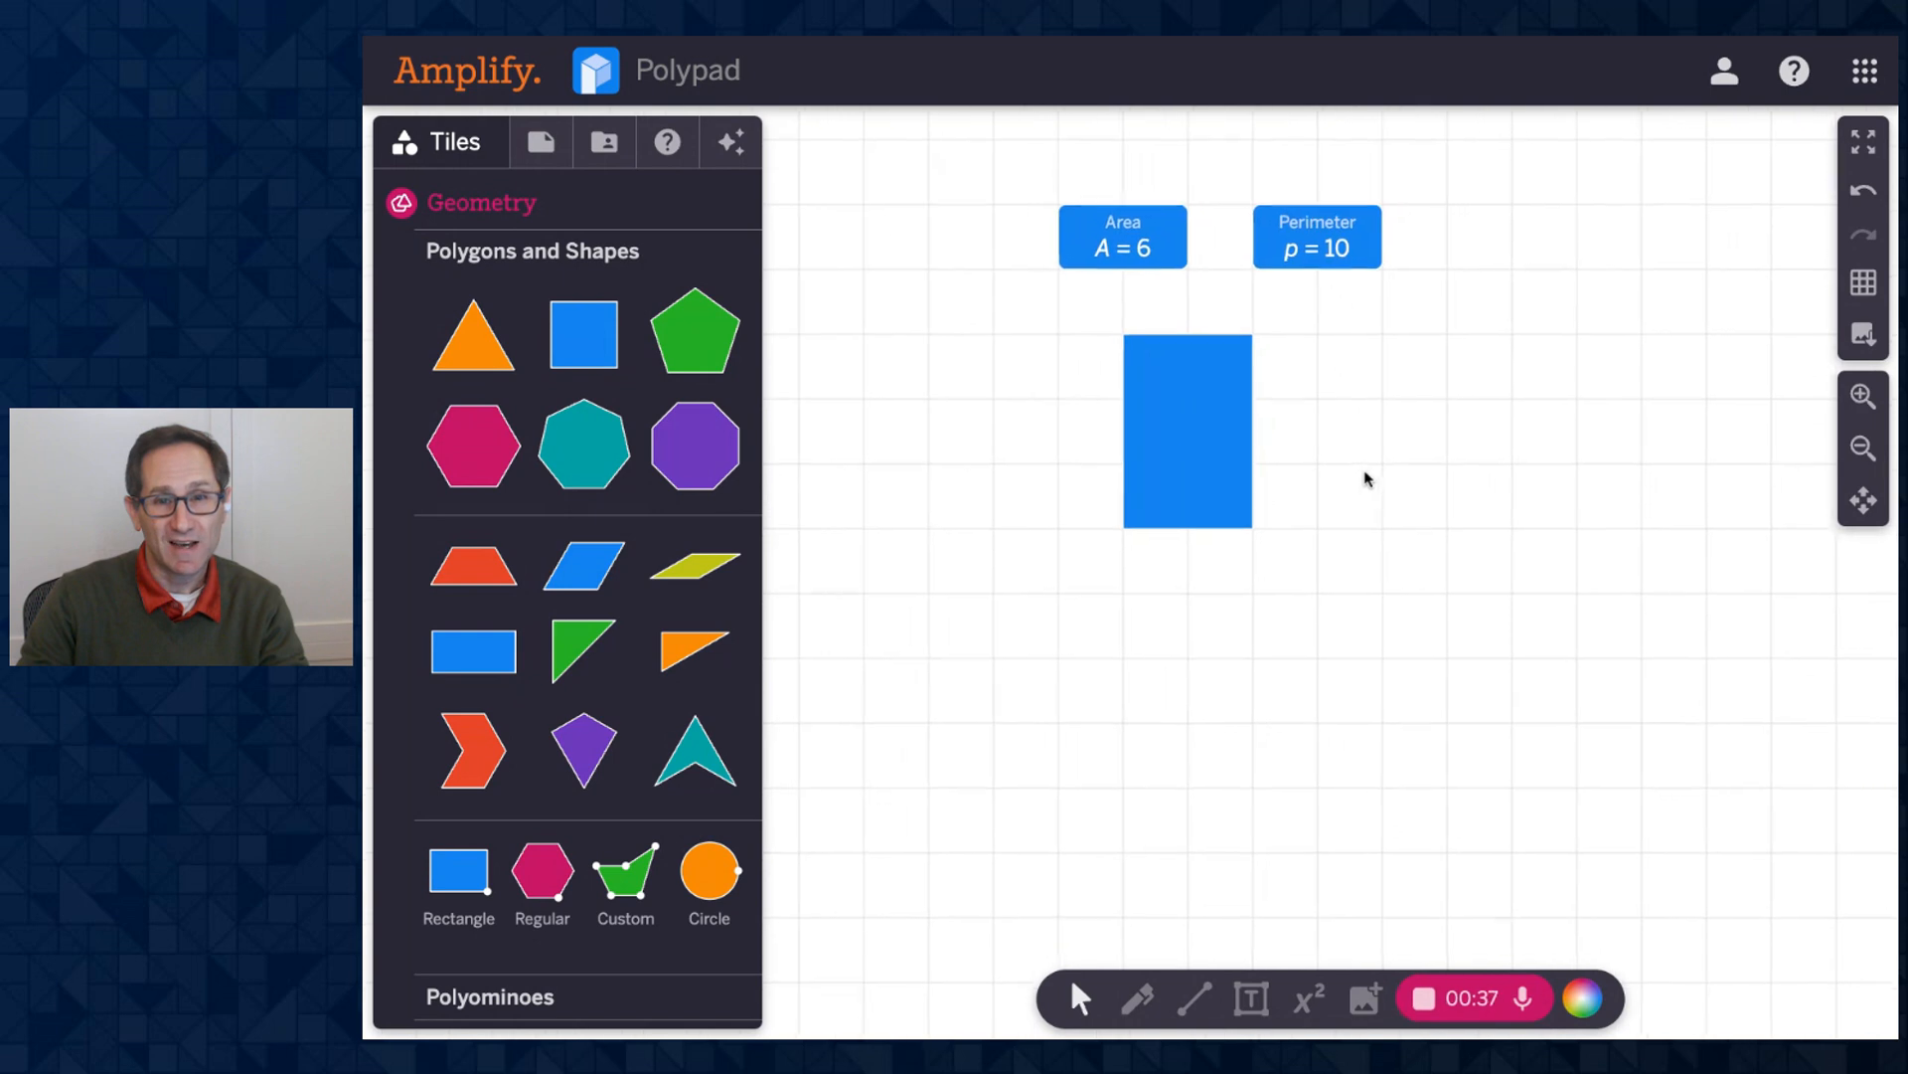
{"action": "scroll", "coordinate": [1365, 477], "scroll_direction": "right", "scroll_amount": 1}
{"action": "scroll", "coordinate": [1365, 477], "scroll_direction": "up", "scroll_amount": 1}
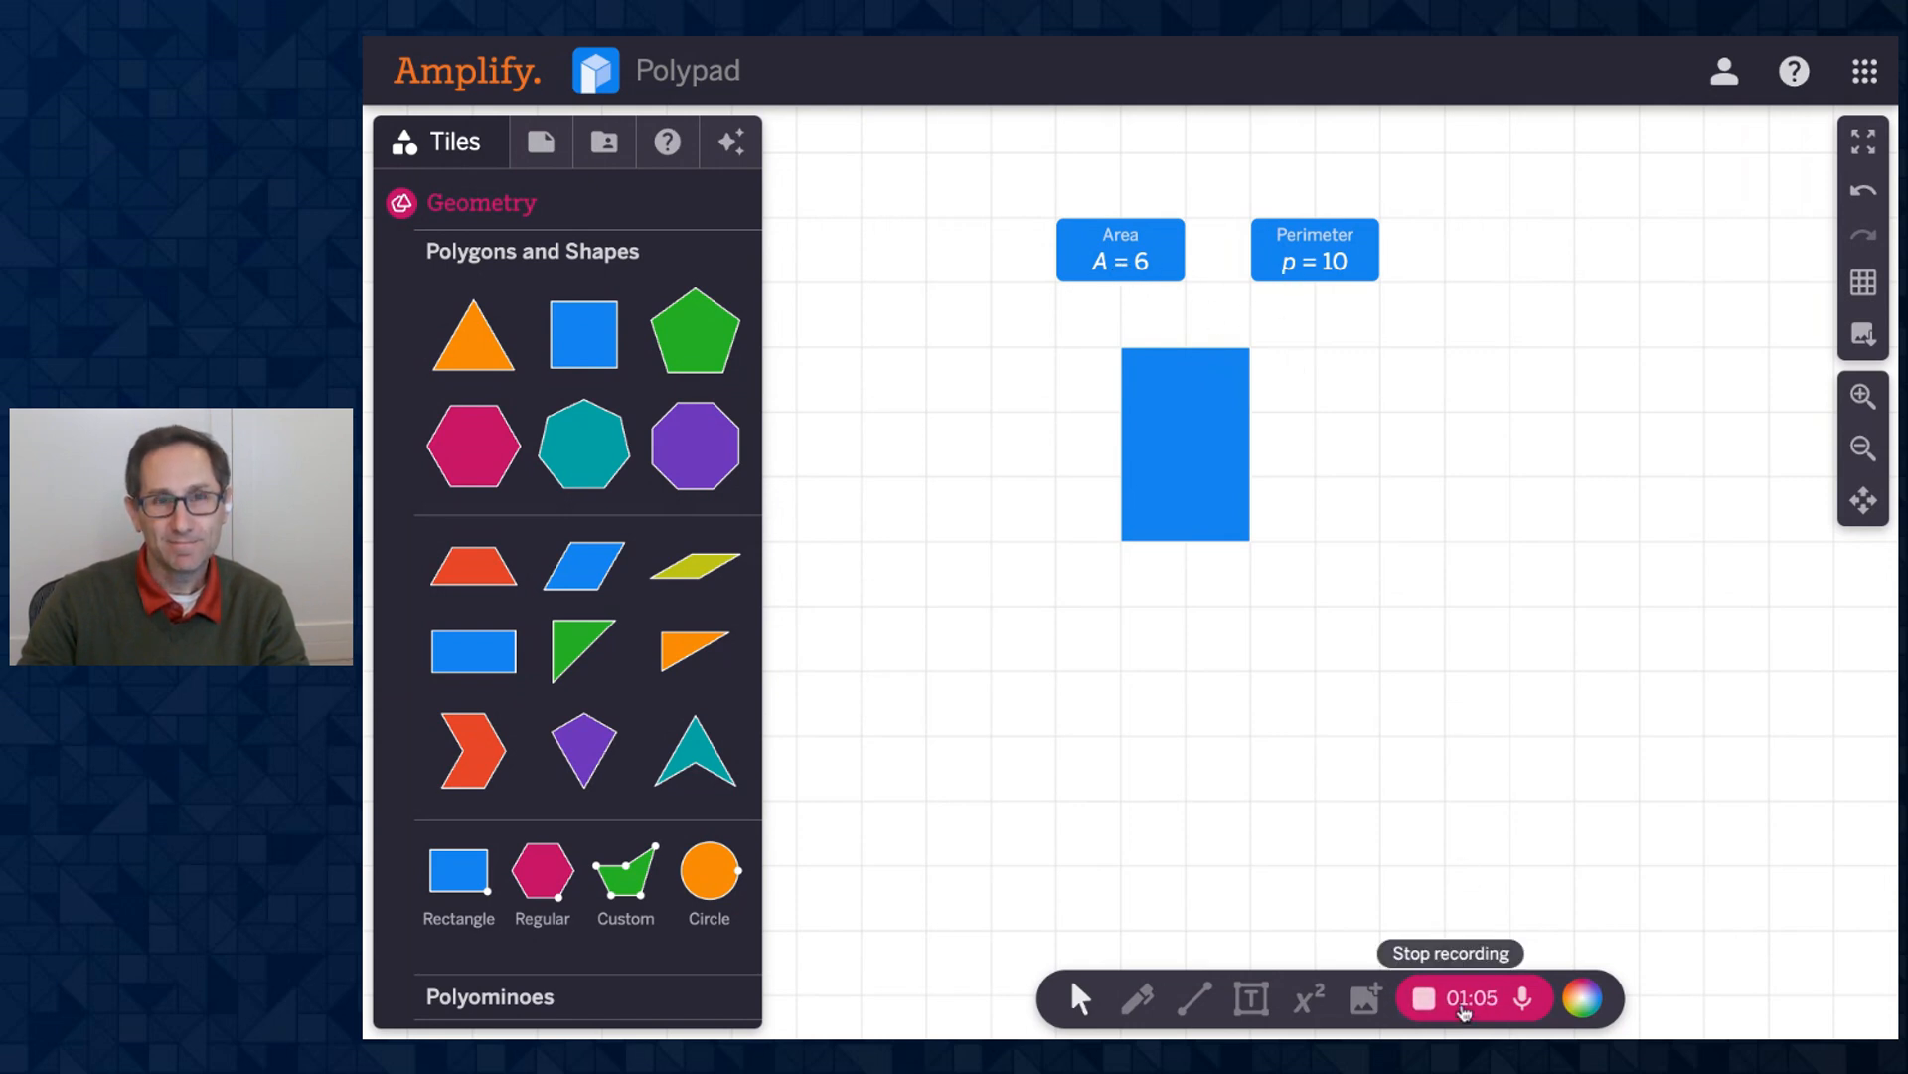
{"action": "left_click", "coordinate": [1463, 1011]}
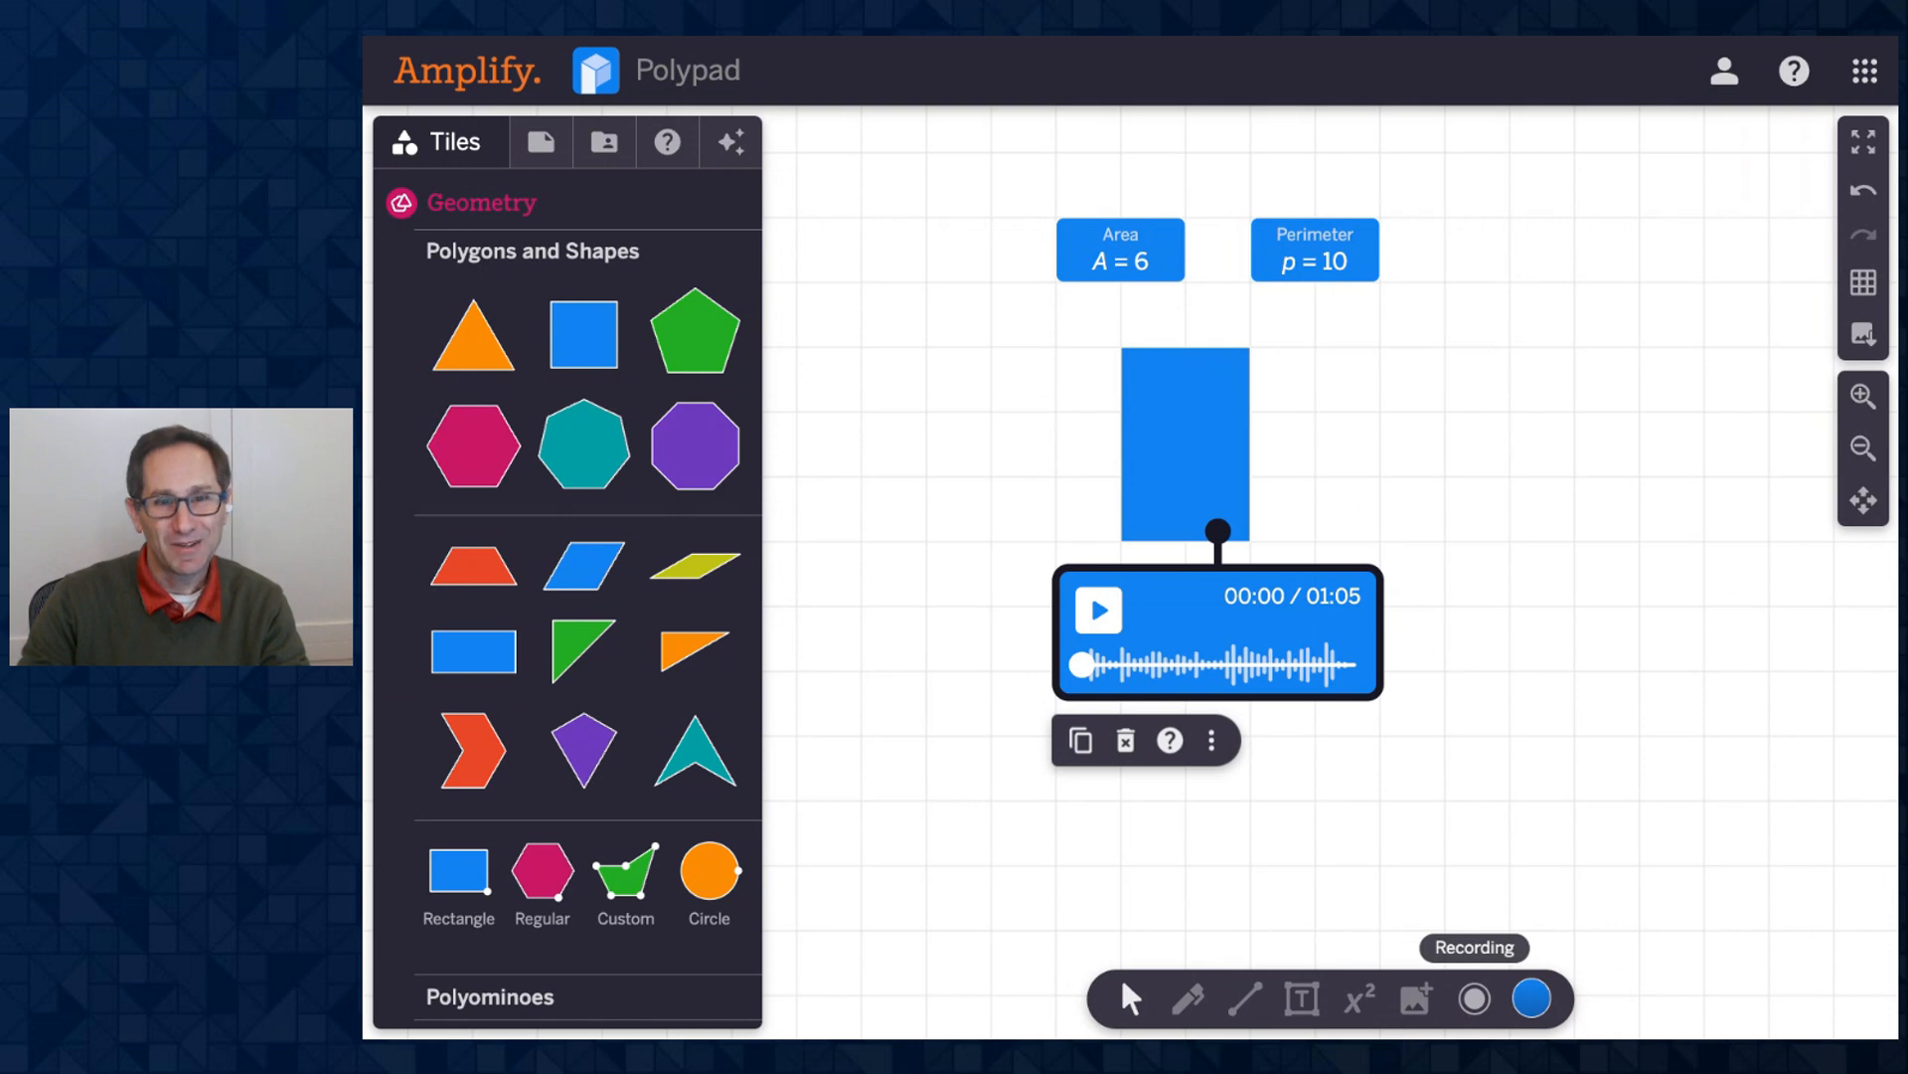
{"action": "left_click_drag", "start_coordinate": [1174, 612], "coordinate": [848, 296]}
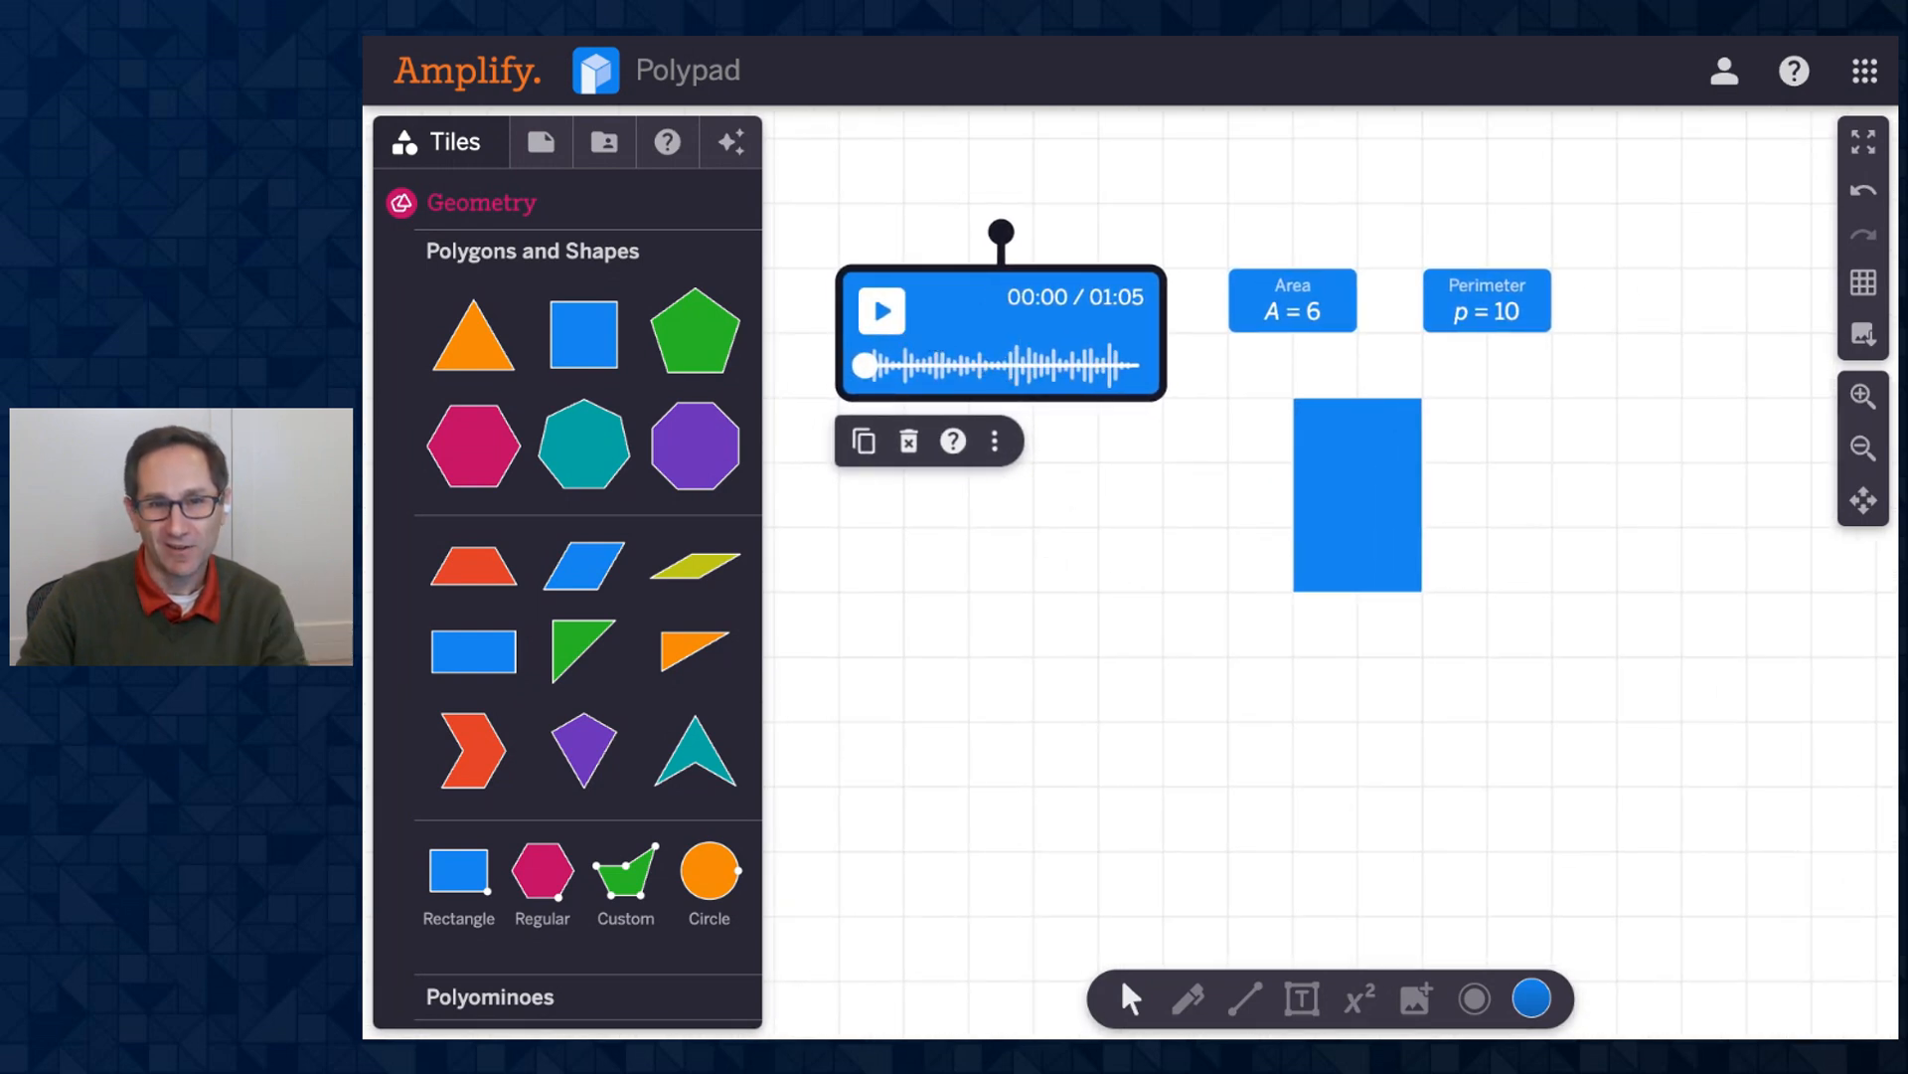
Play the recording from the start with its player deselected, and pause it at 00:33.
{"action": "left_click", "coordinate": [873, 292]}
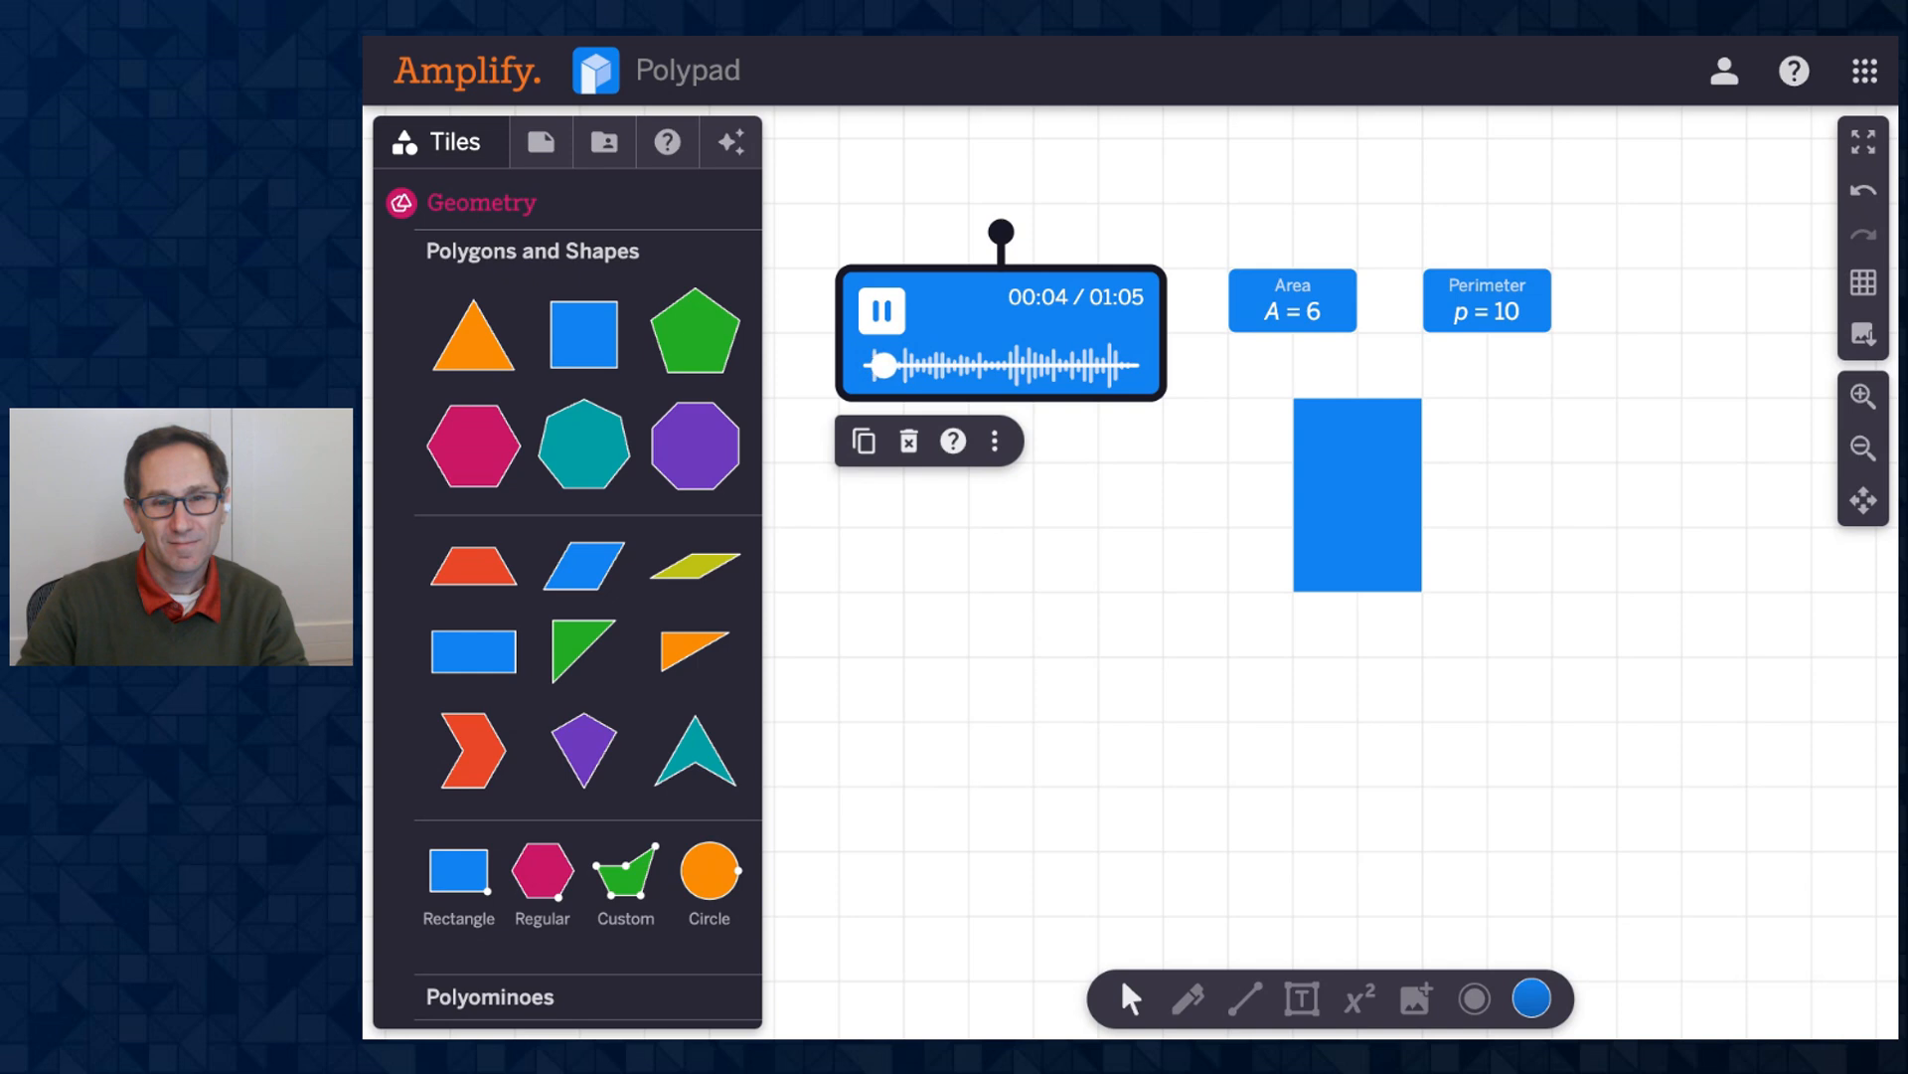
{"action": "left_click", "coordinate": [936, 592]}
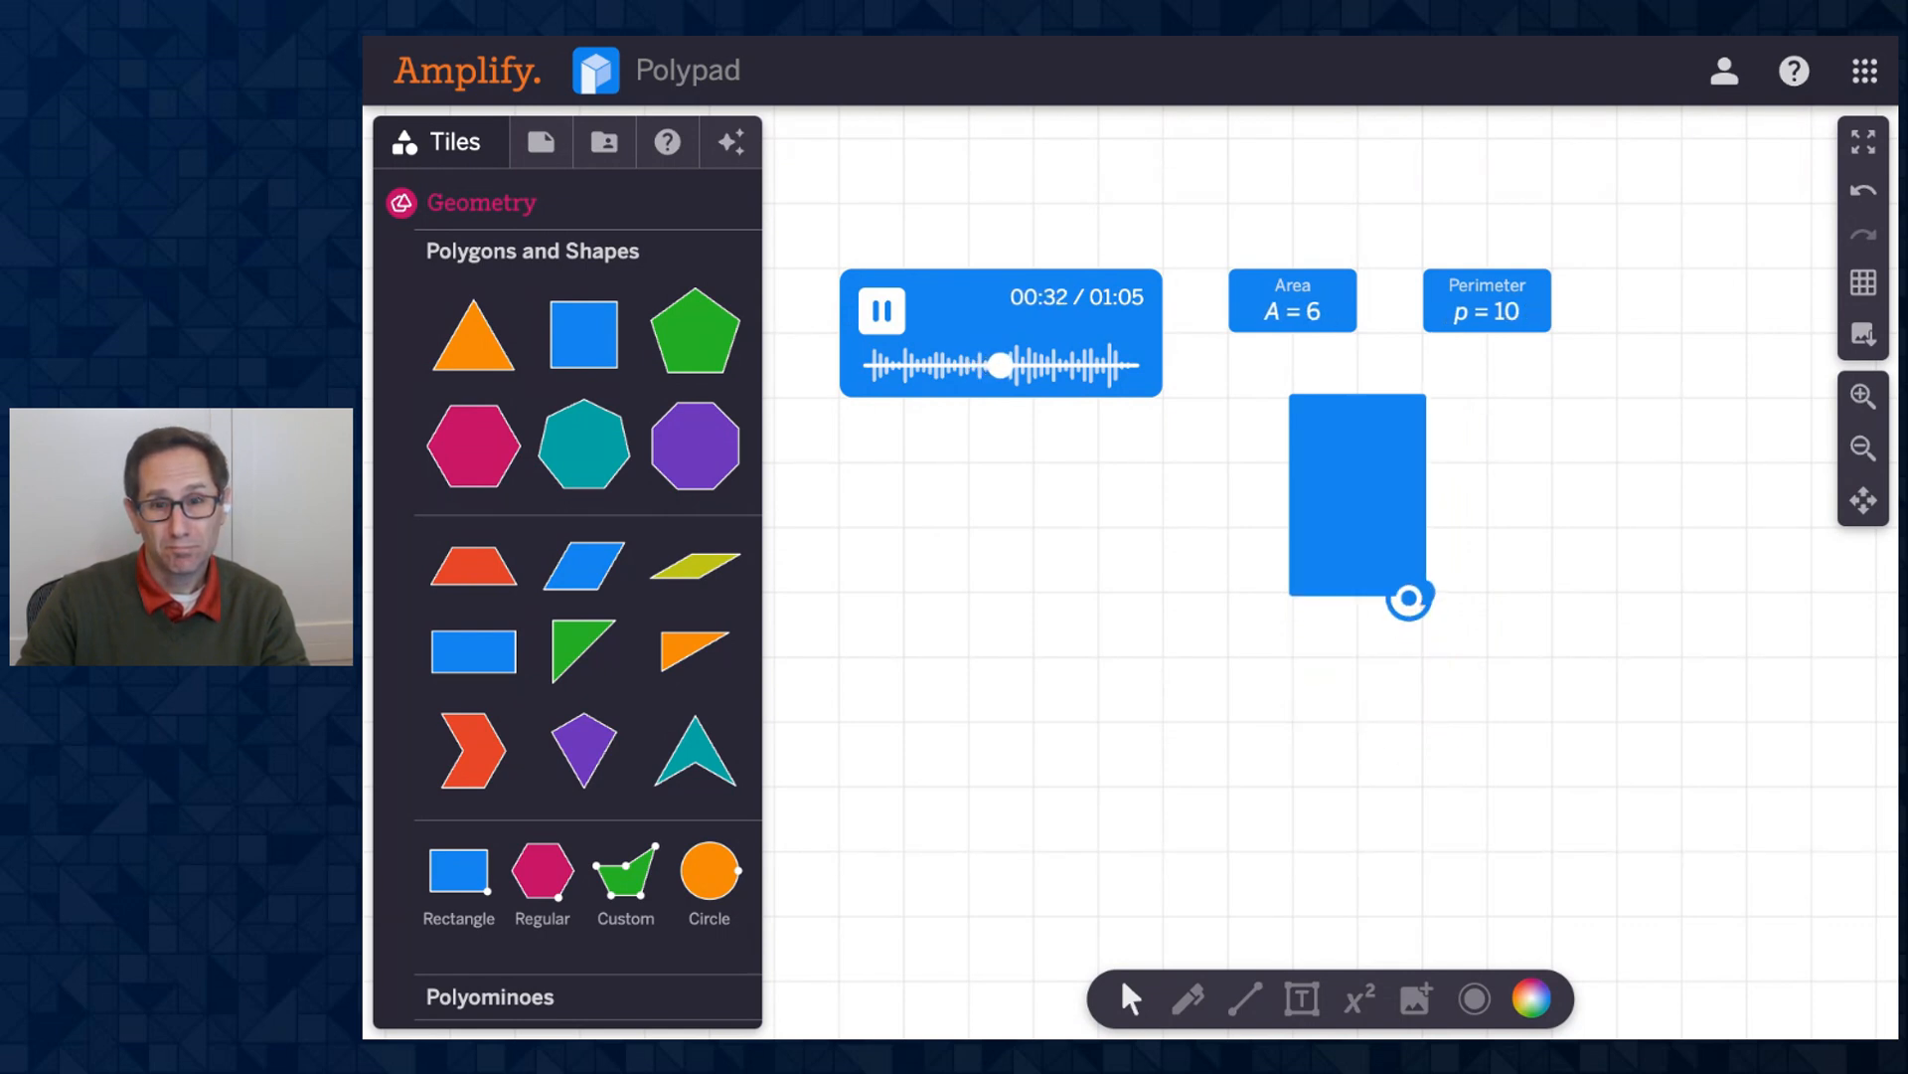
{"action": "left_click", "coordinate": [899, 317]}
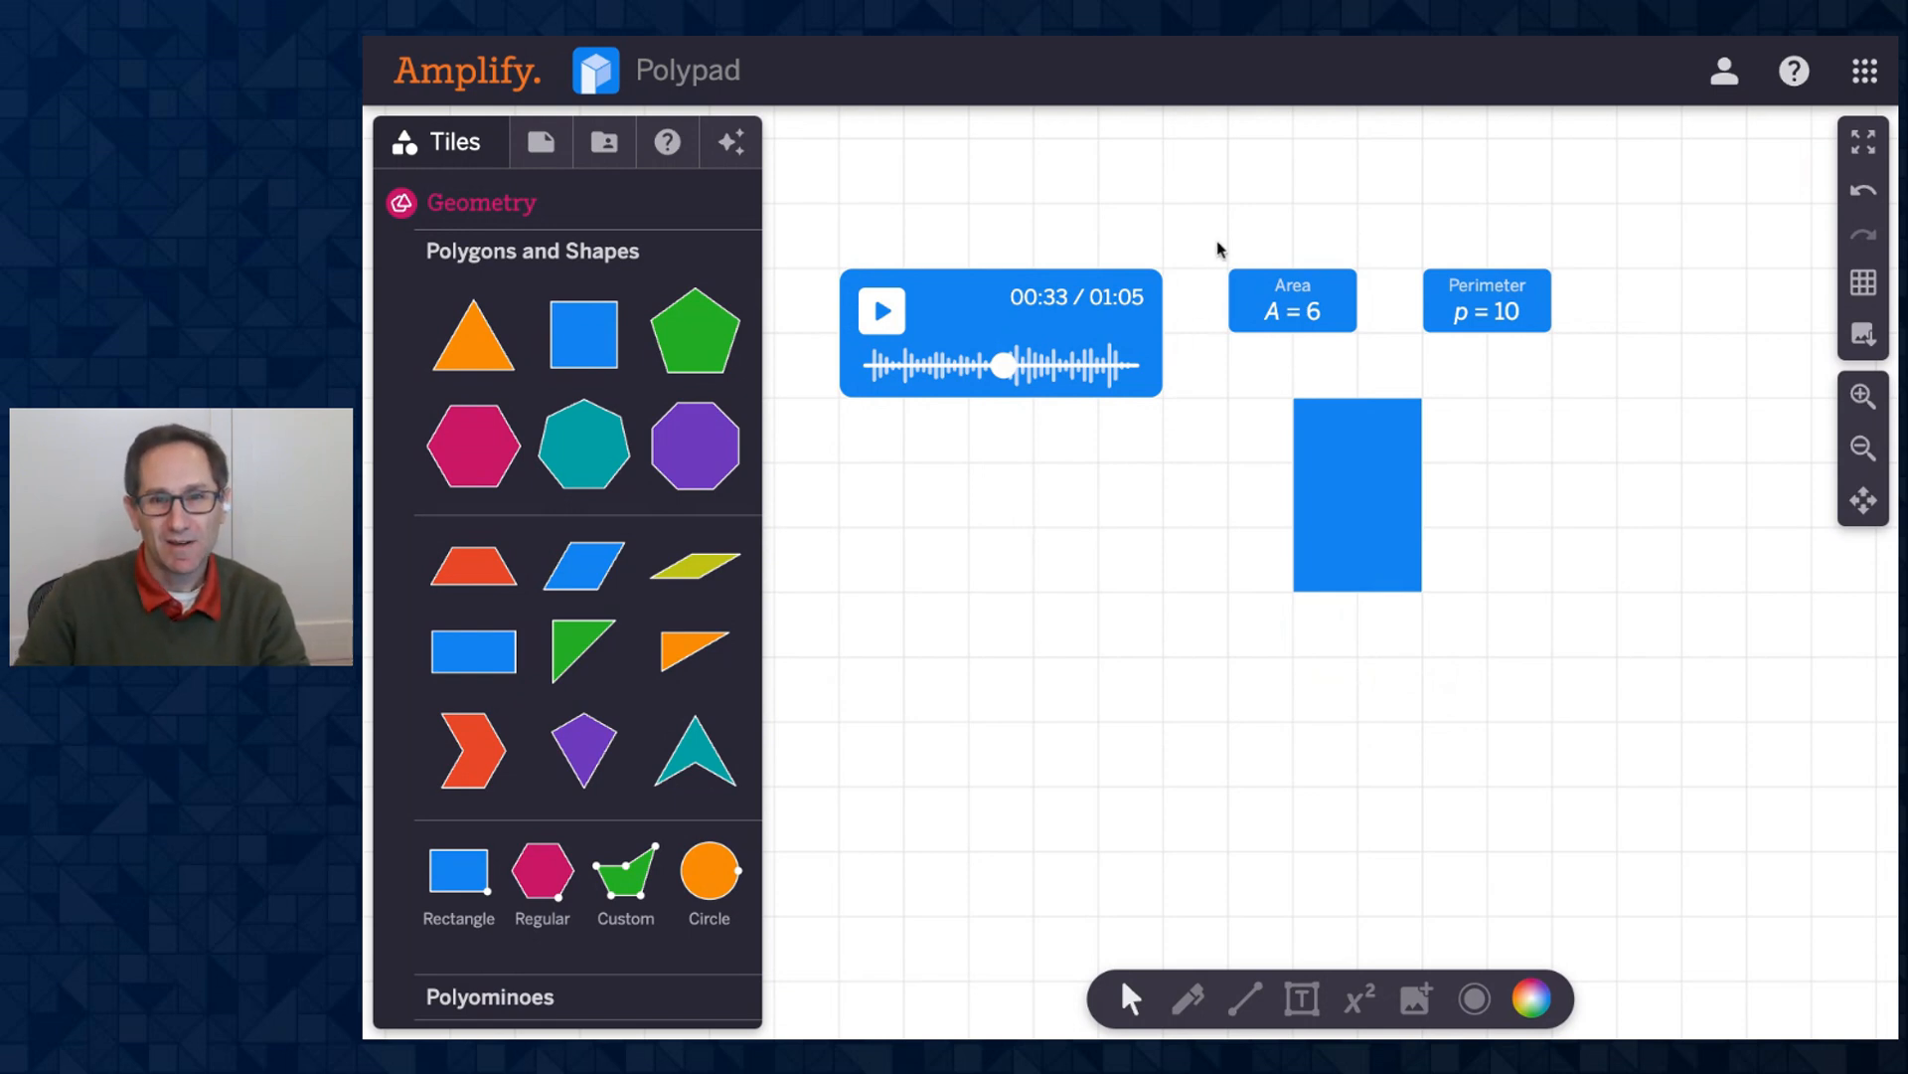
Select the Area and Perimeter tiles together and recolor both medium green.
{"action": "left_click_drag", "start_coordinate": [1223, 248], "coordinate": [1548, 336]}
{"action": "left_click", "coordinate": [1528, 1016]}
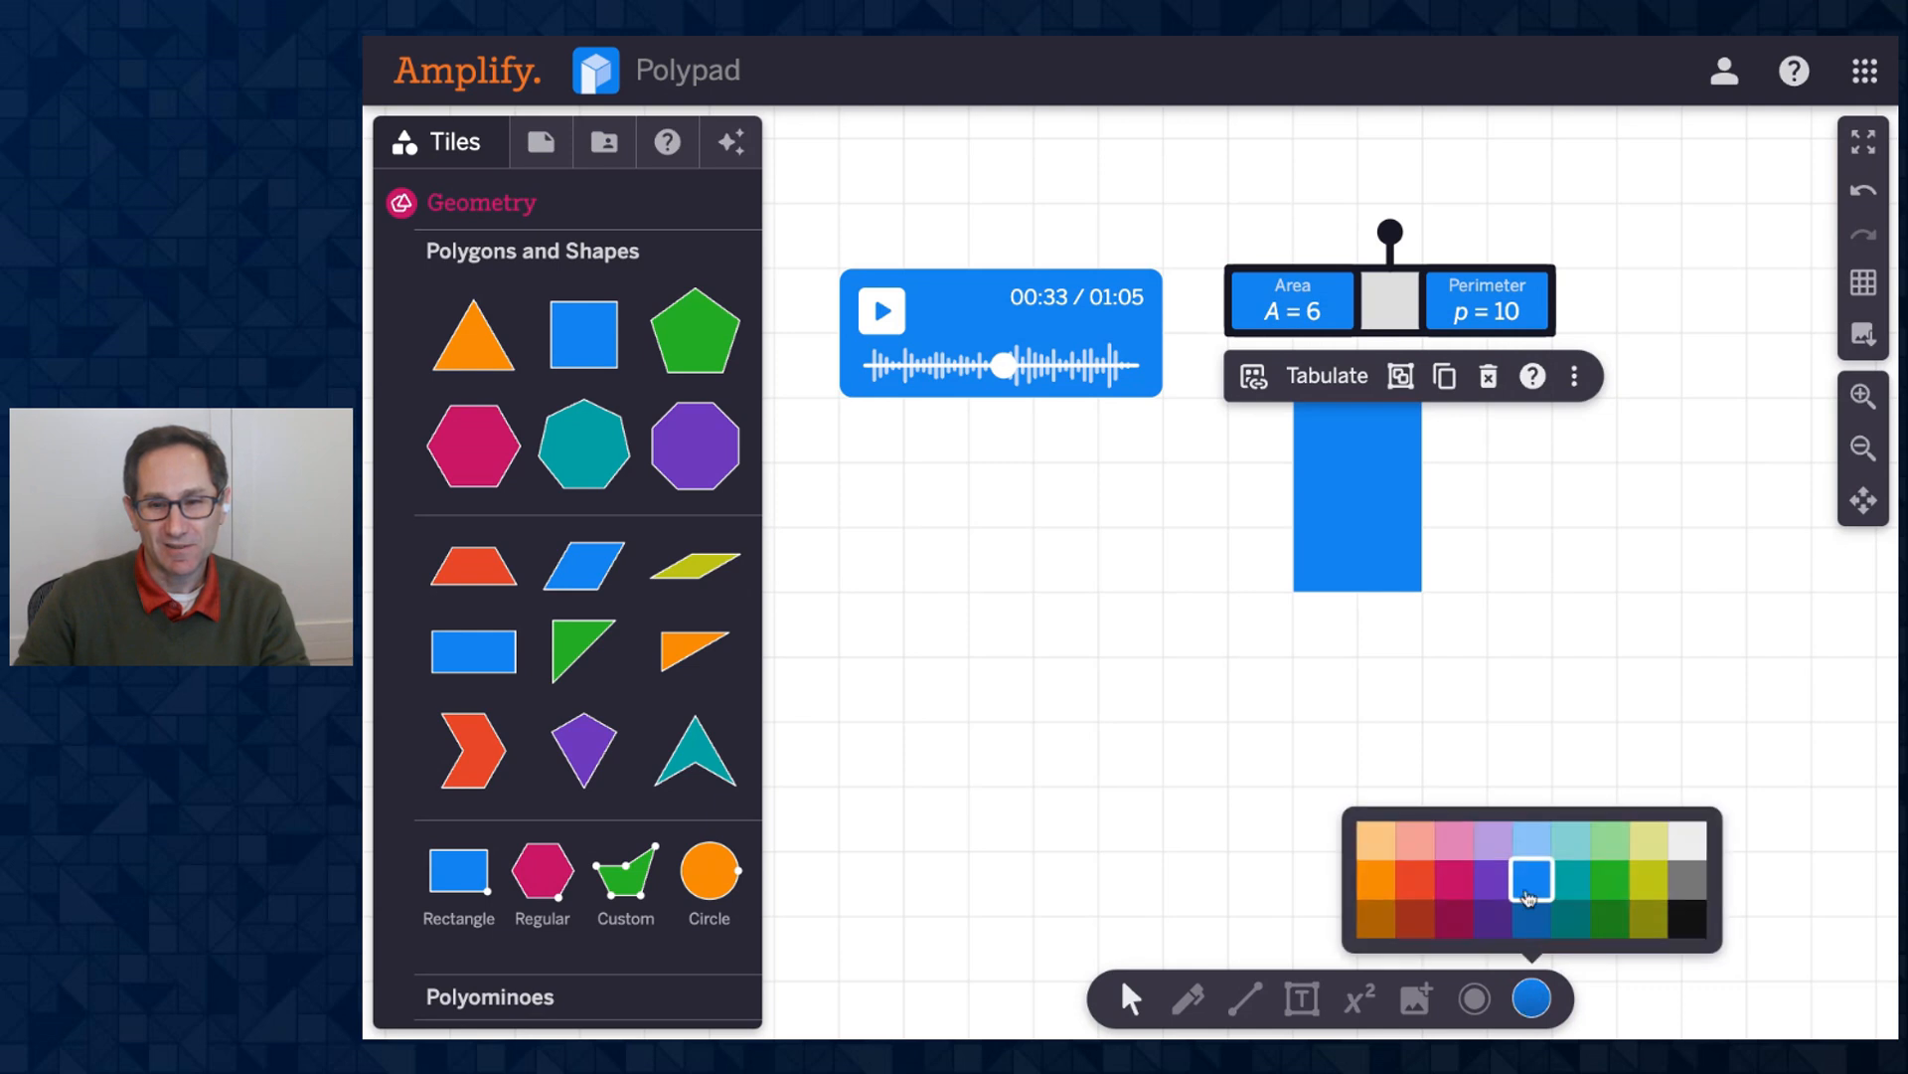
{"action": "left_click", "coordinate": [1610, 850]}
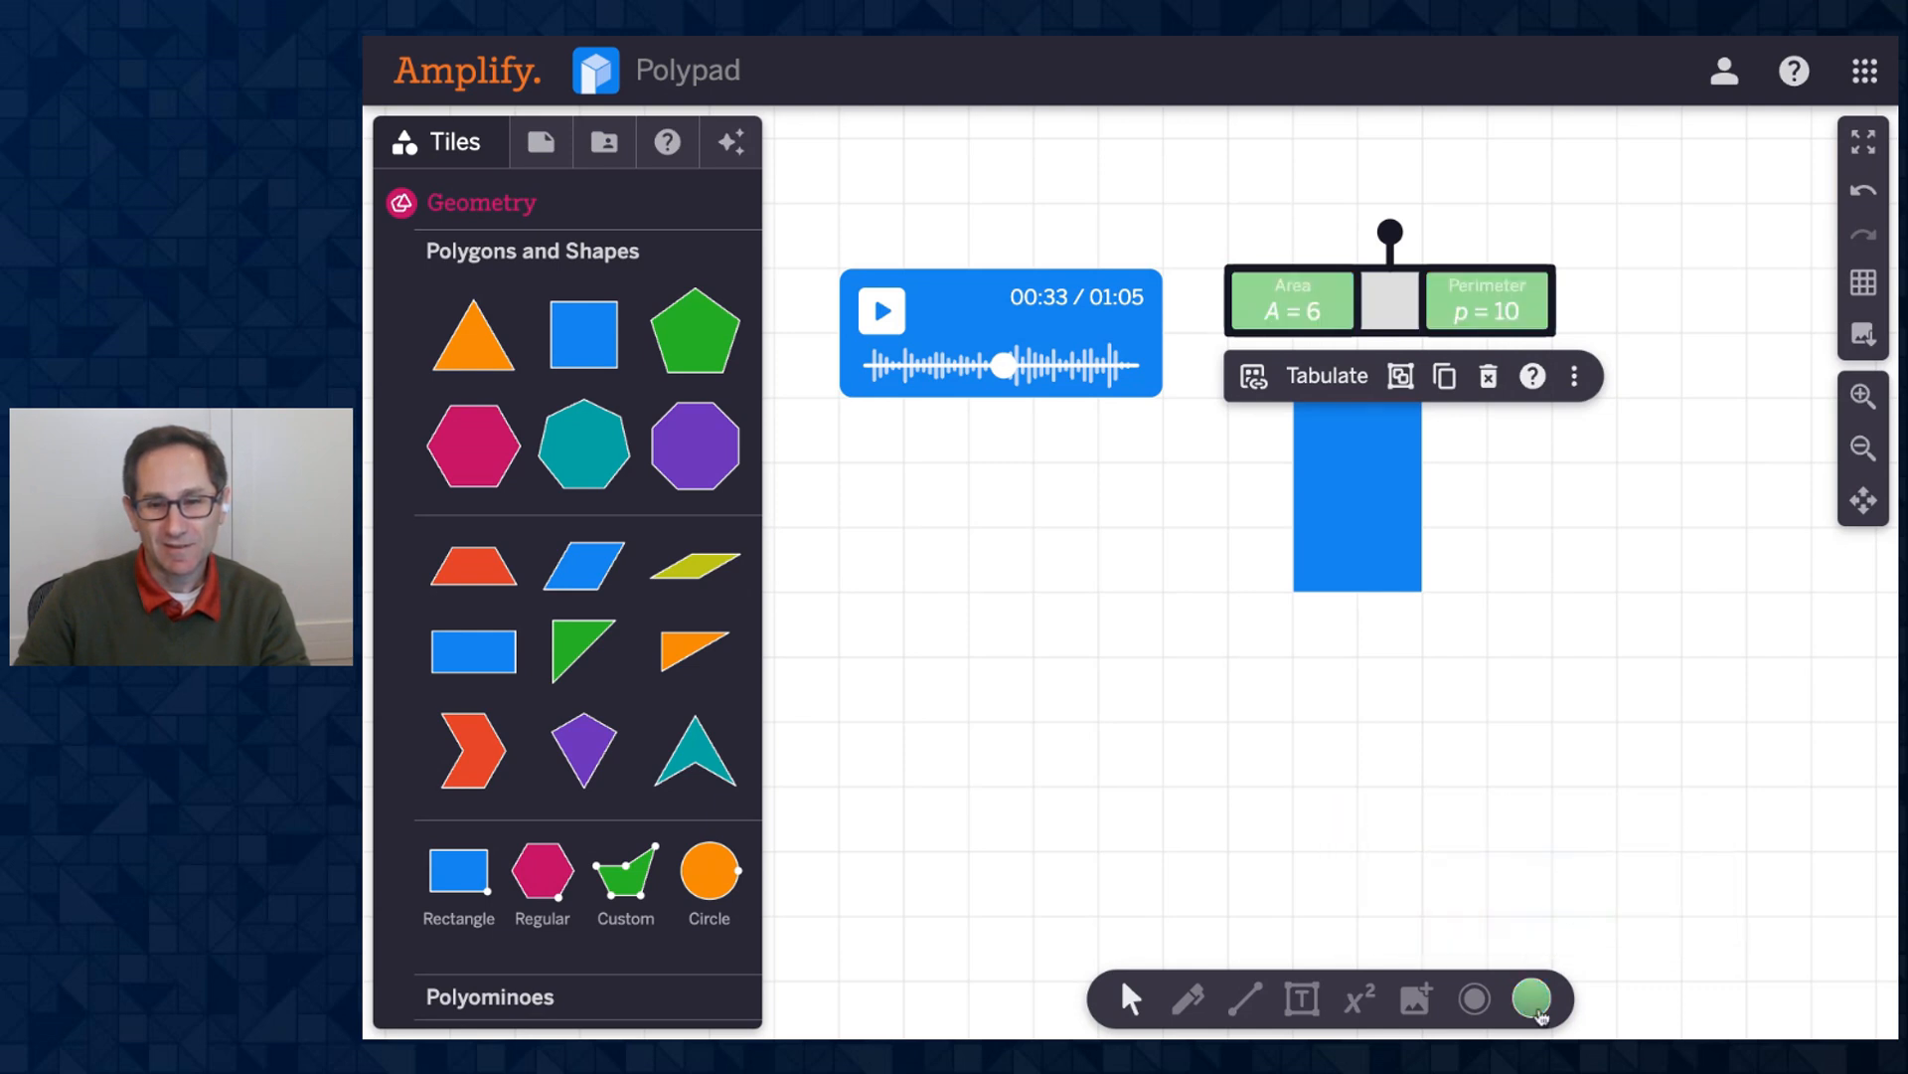
{"action": "left_click", "coordinate": [1531, 999]}
{"action": "left_click", "coordinate": [1606, 891]}
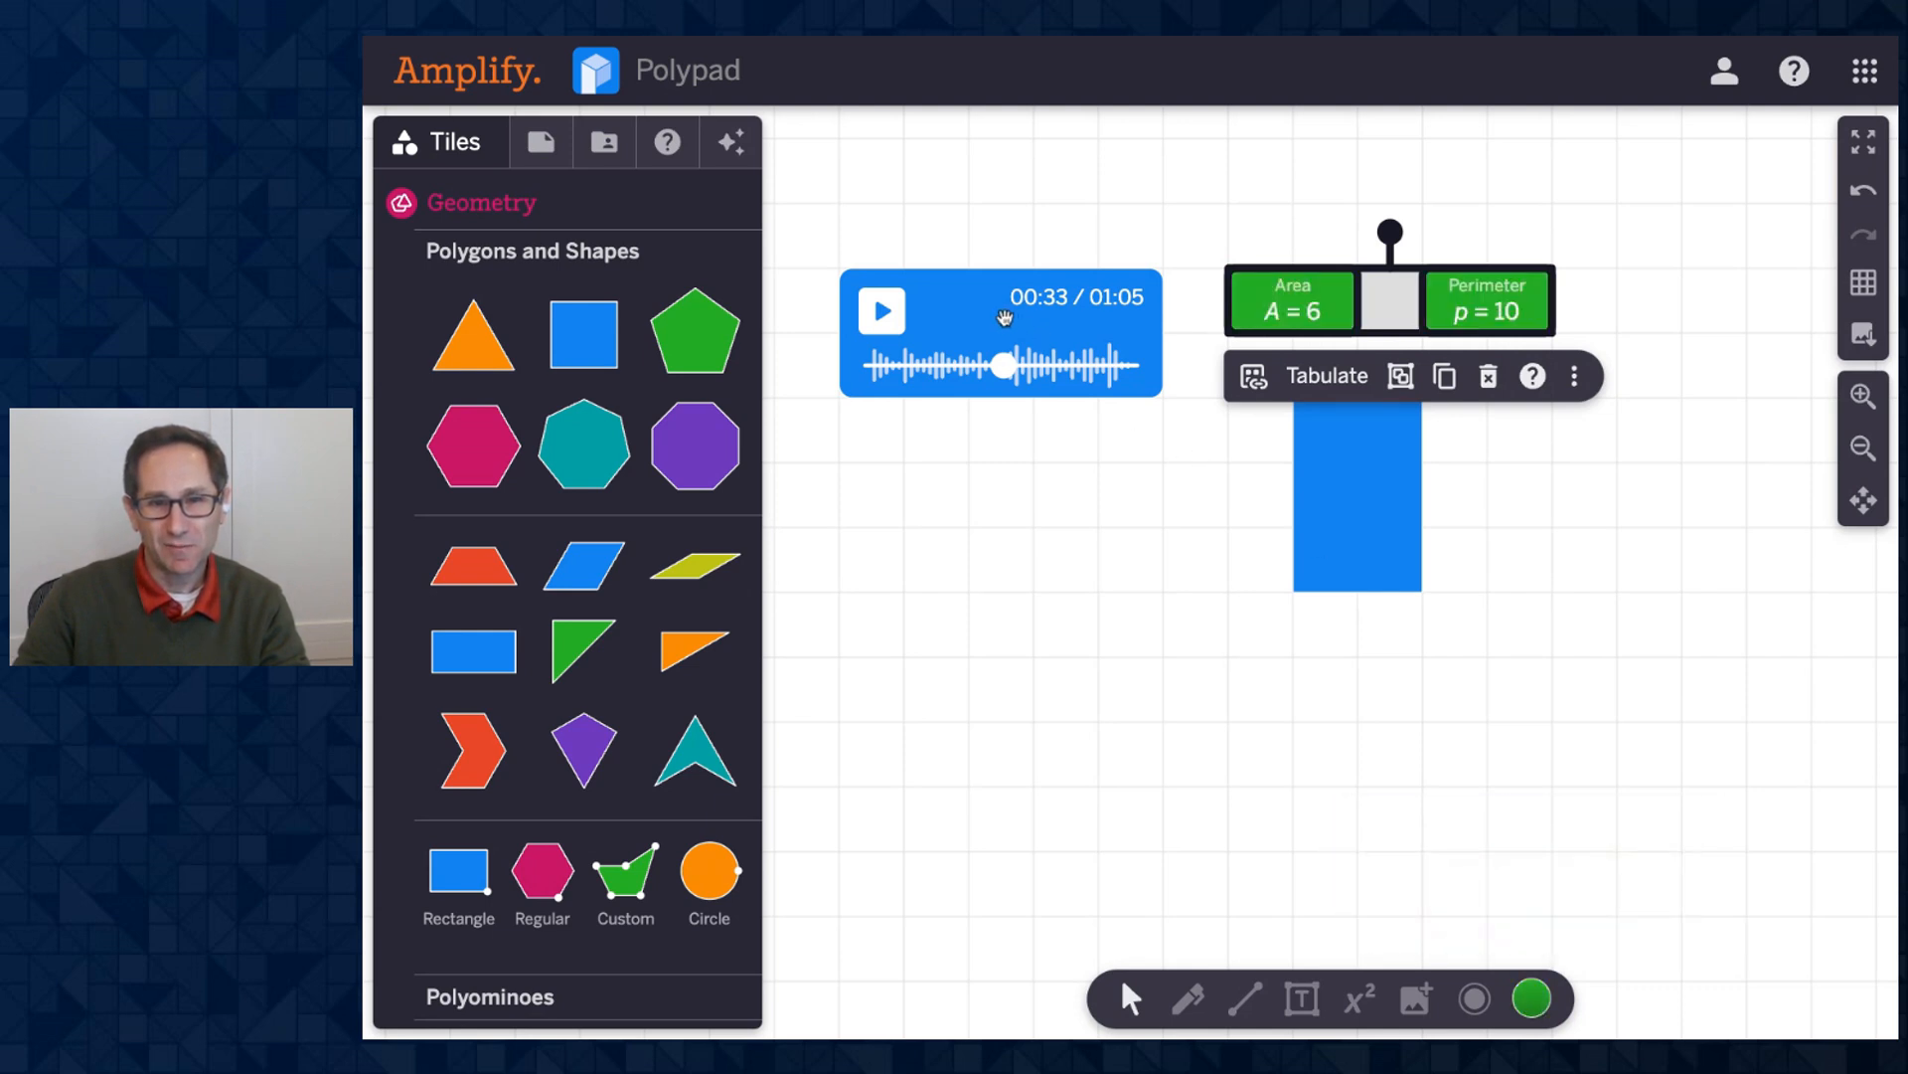
Recolor the recording player magenta and leave it deselected.
{"action": "left_click", "coordinate": [1005, 308]}
{"action": "left_click", "coordinate": [1532, 998]}
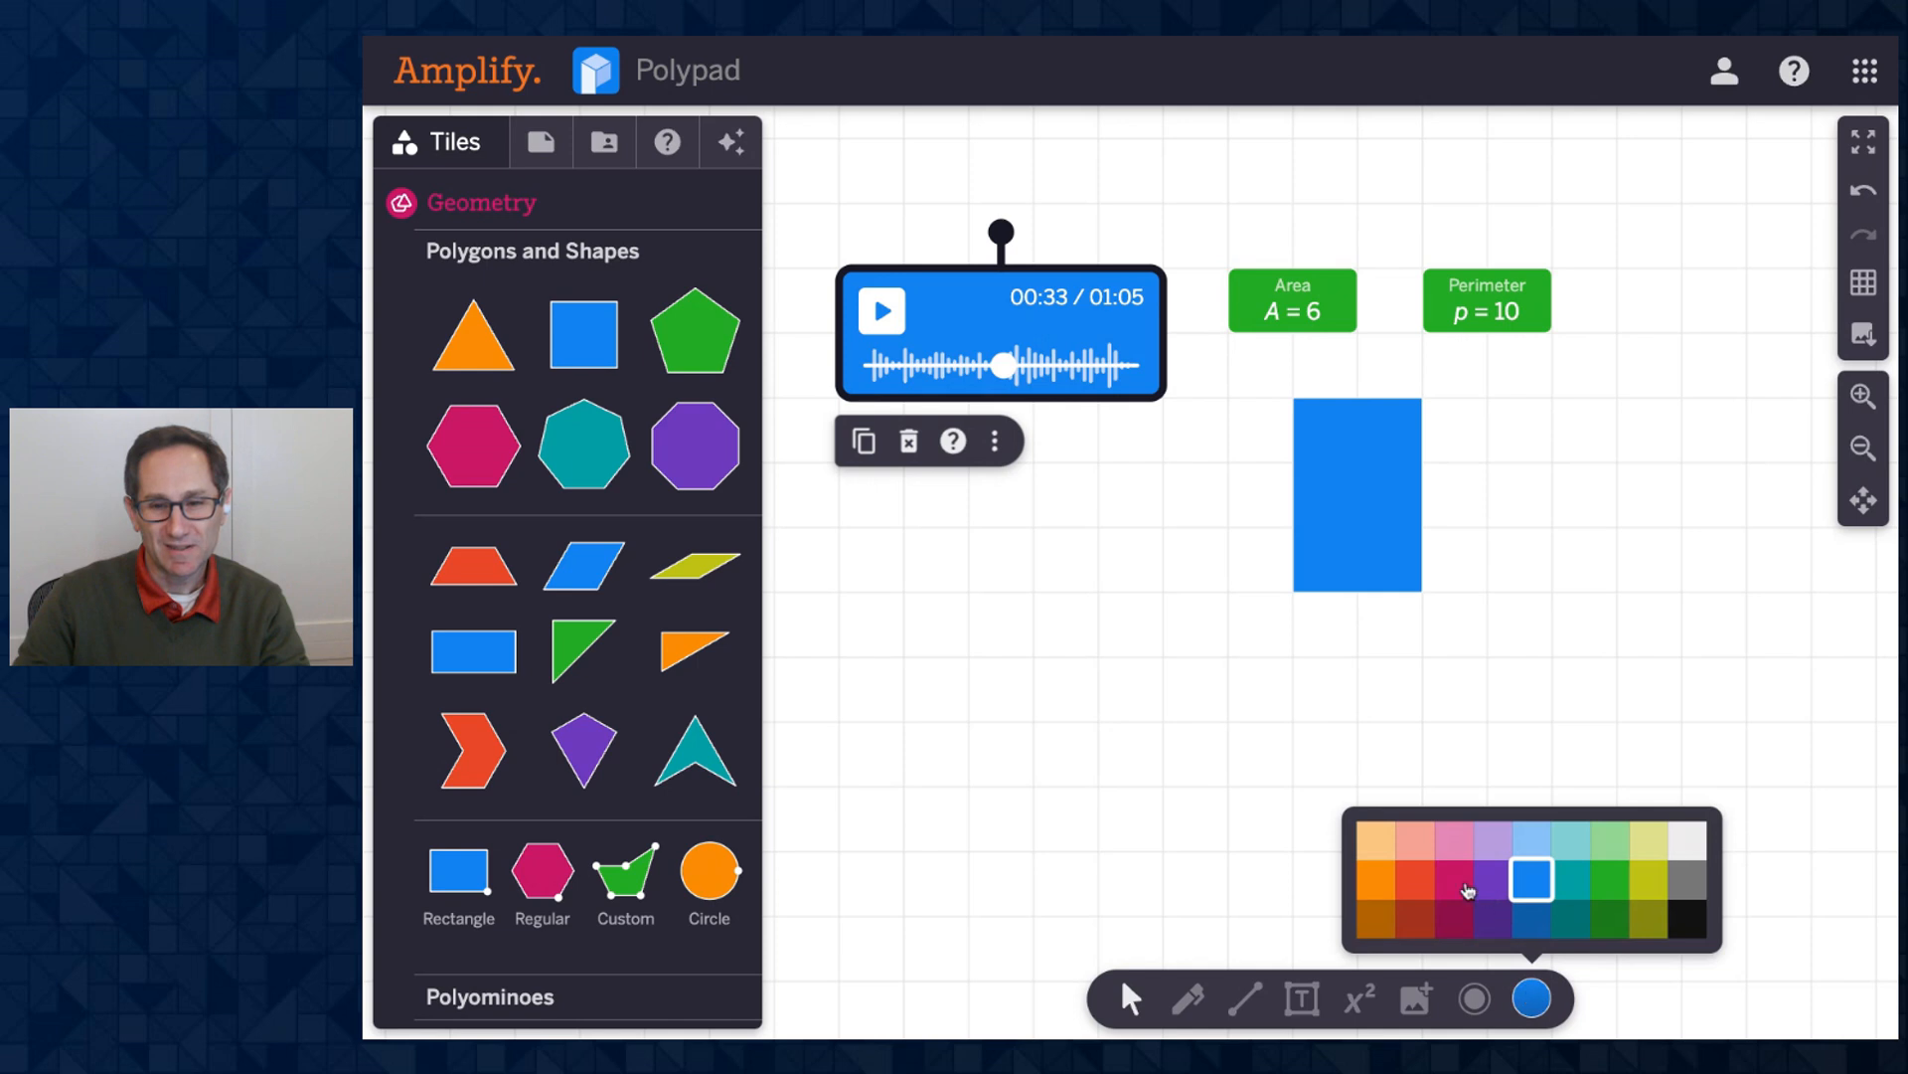
{"action": "left_click", "coordinate": [1468, 889]}
{"action": "left_click", "coordinate": [1491, 704]}
{"action": "scroll", "coordinate": [1469, 726], "scroll_direction": "down", "scroll_amount": 1}
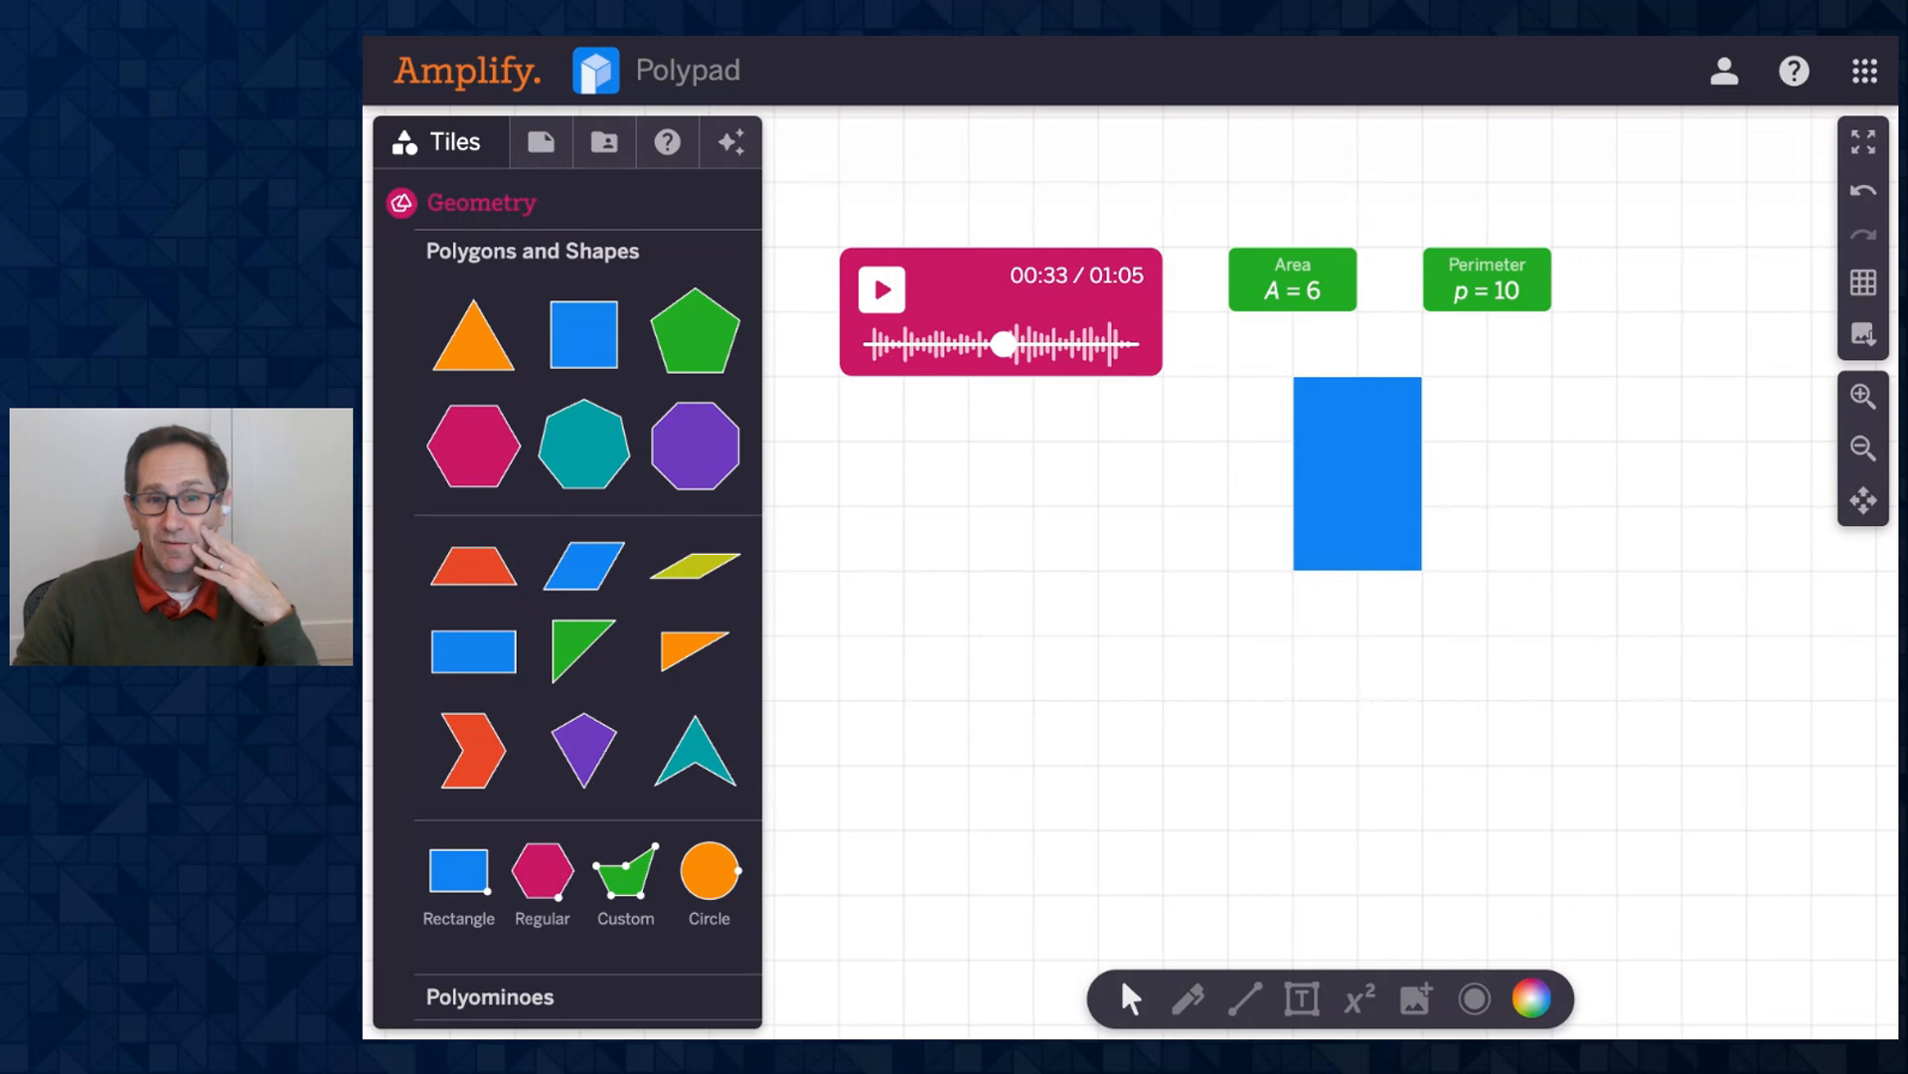
{"action": "left_click", "coordinate": [946, 298]}
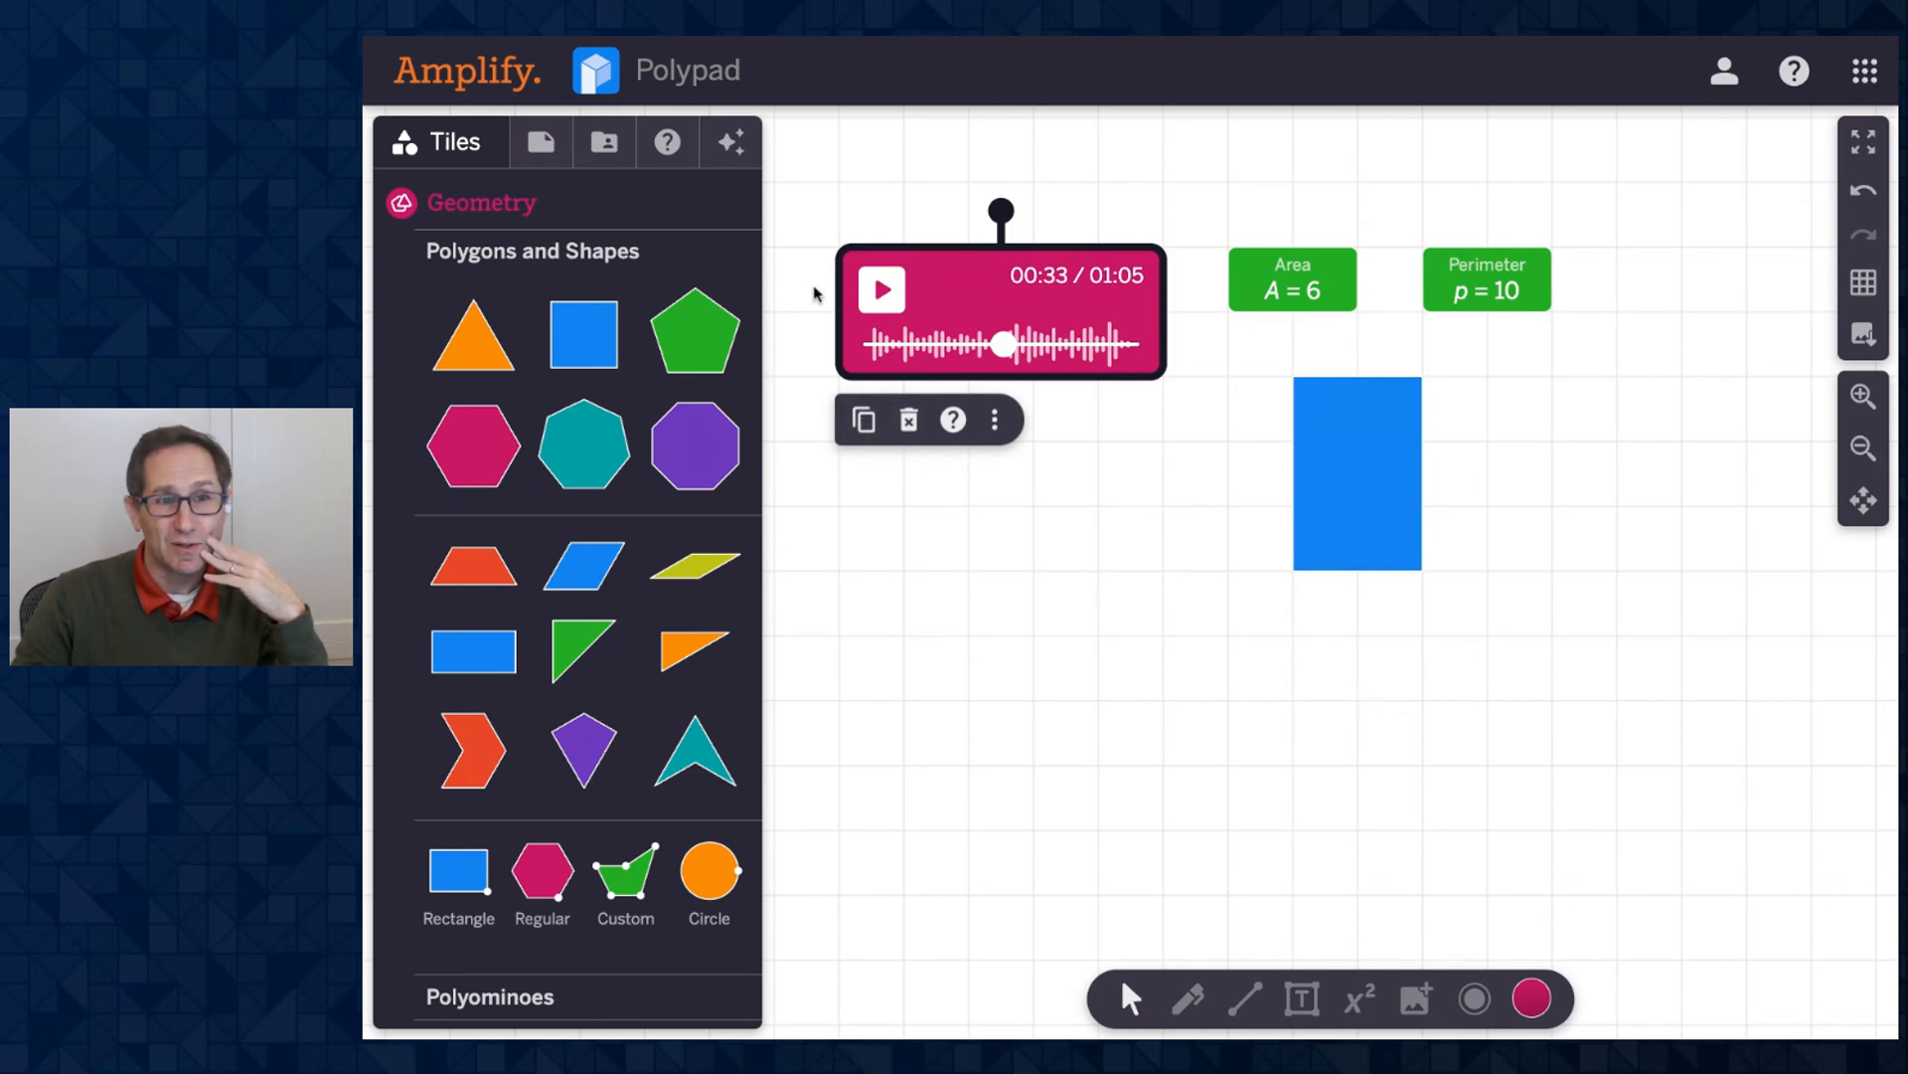
{"action": "left_click", "coordinate": [897, 603]}
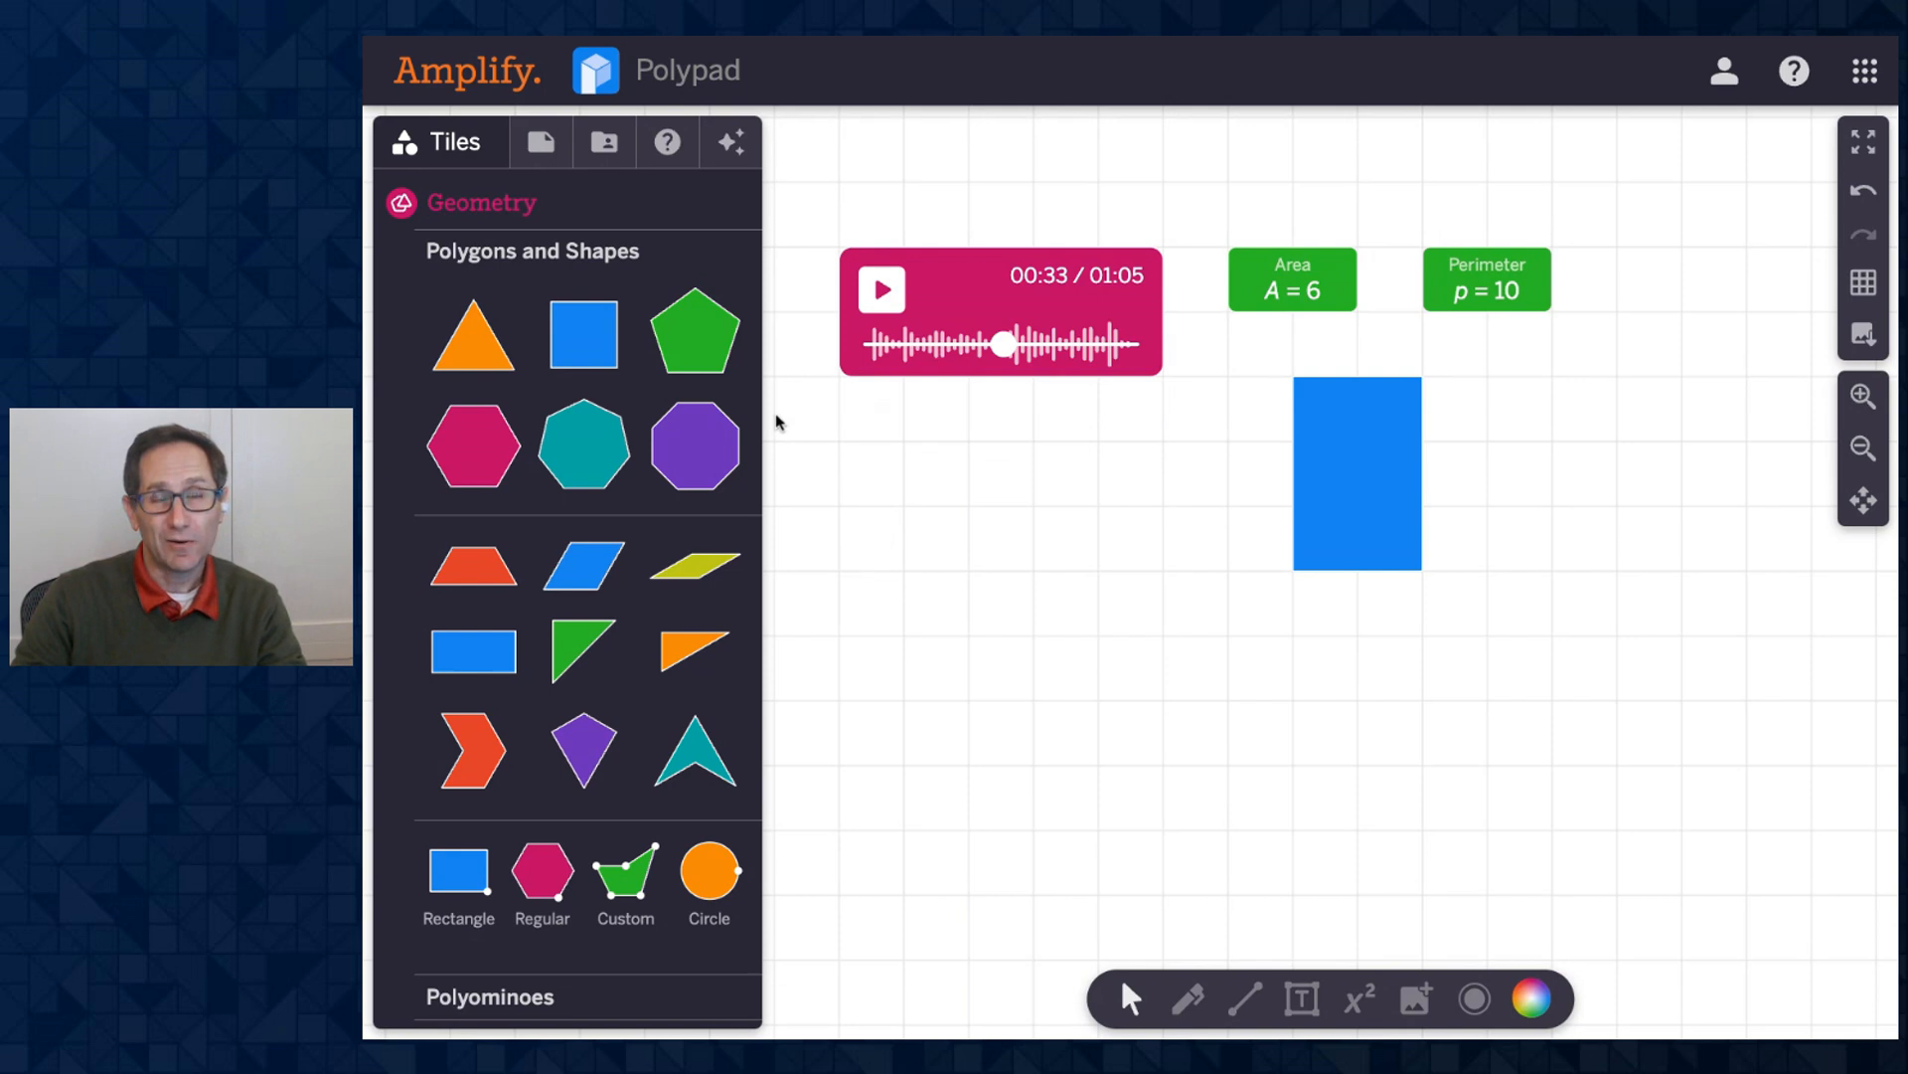
Turn on Authoring mode, read through its help article, and return to the file settings.
{"action": "left_click", "coordinate": [537, 146]}
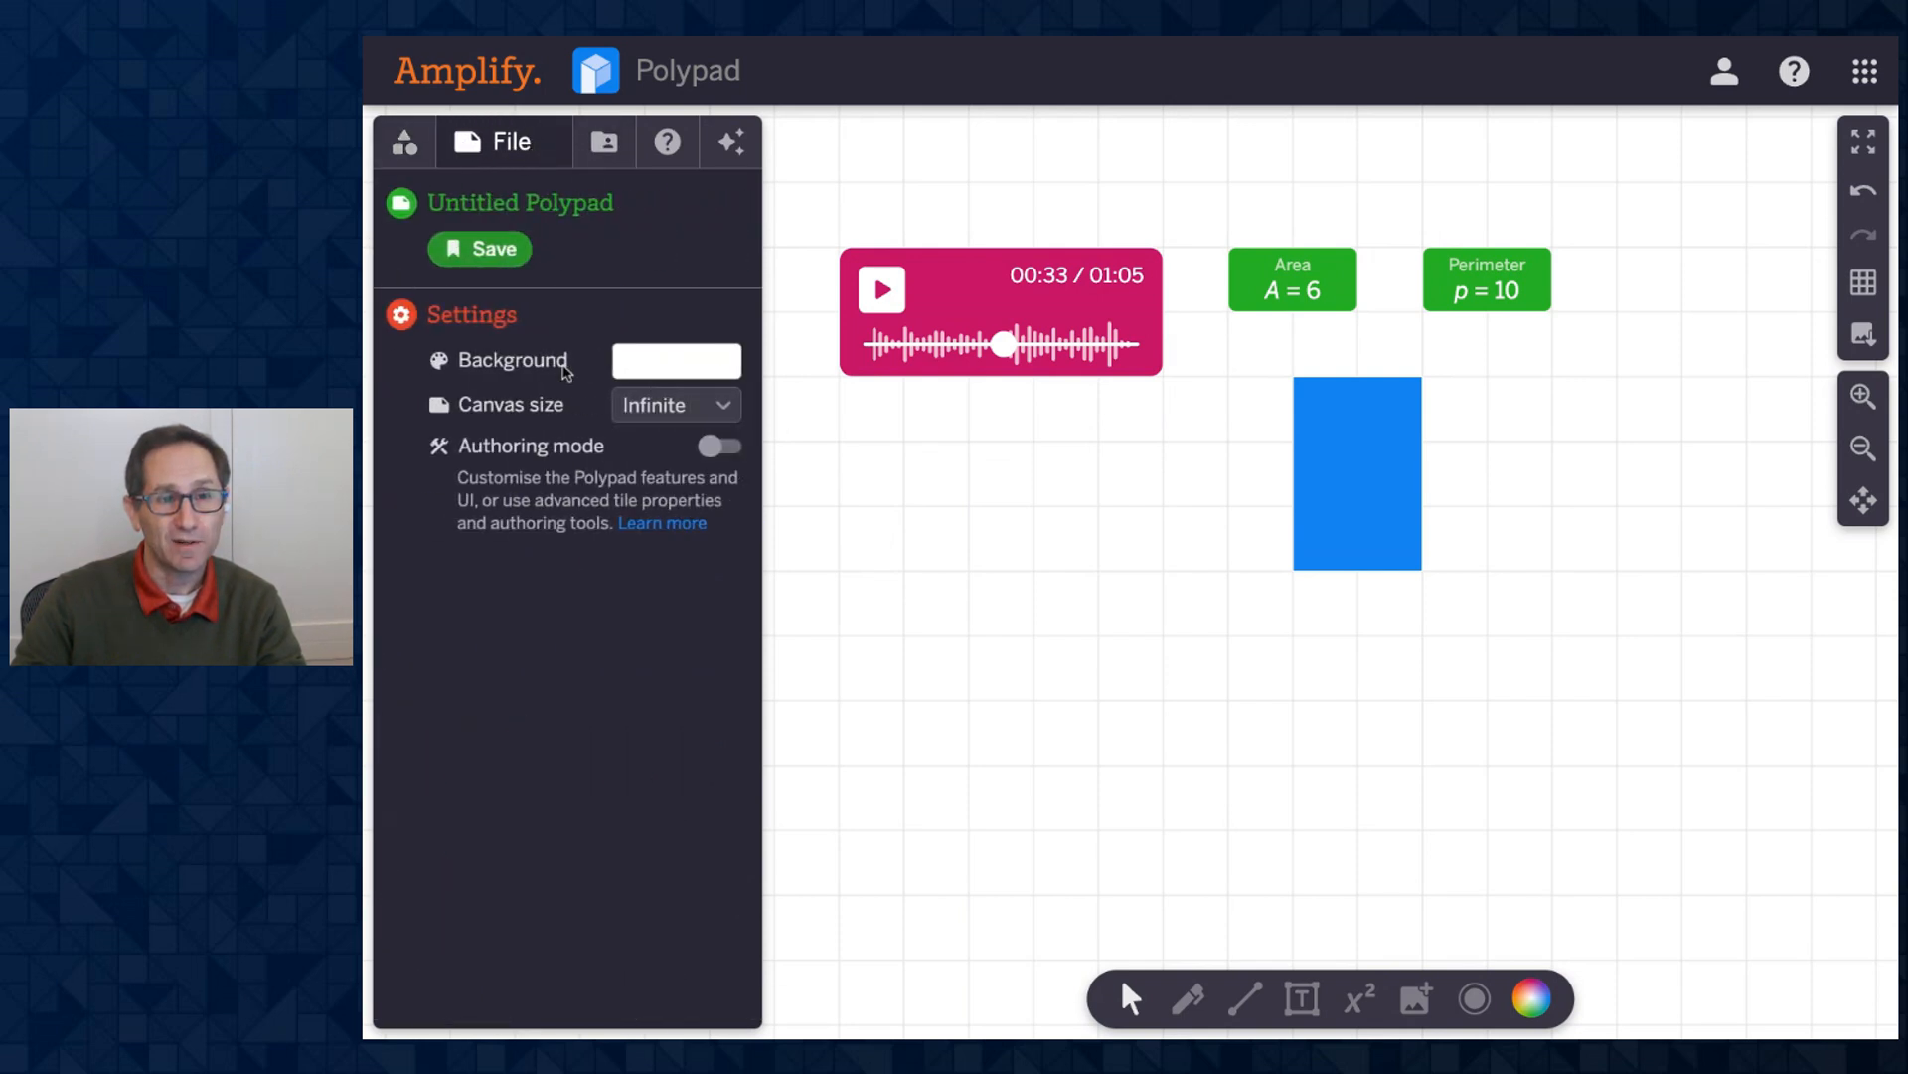
{"action": "left_click", "coordinate": [723, 448]}
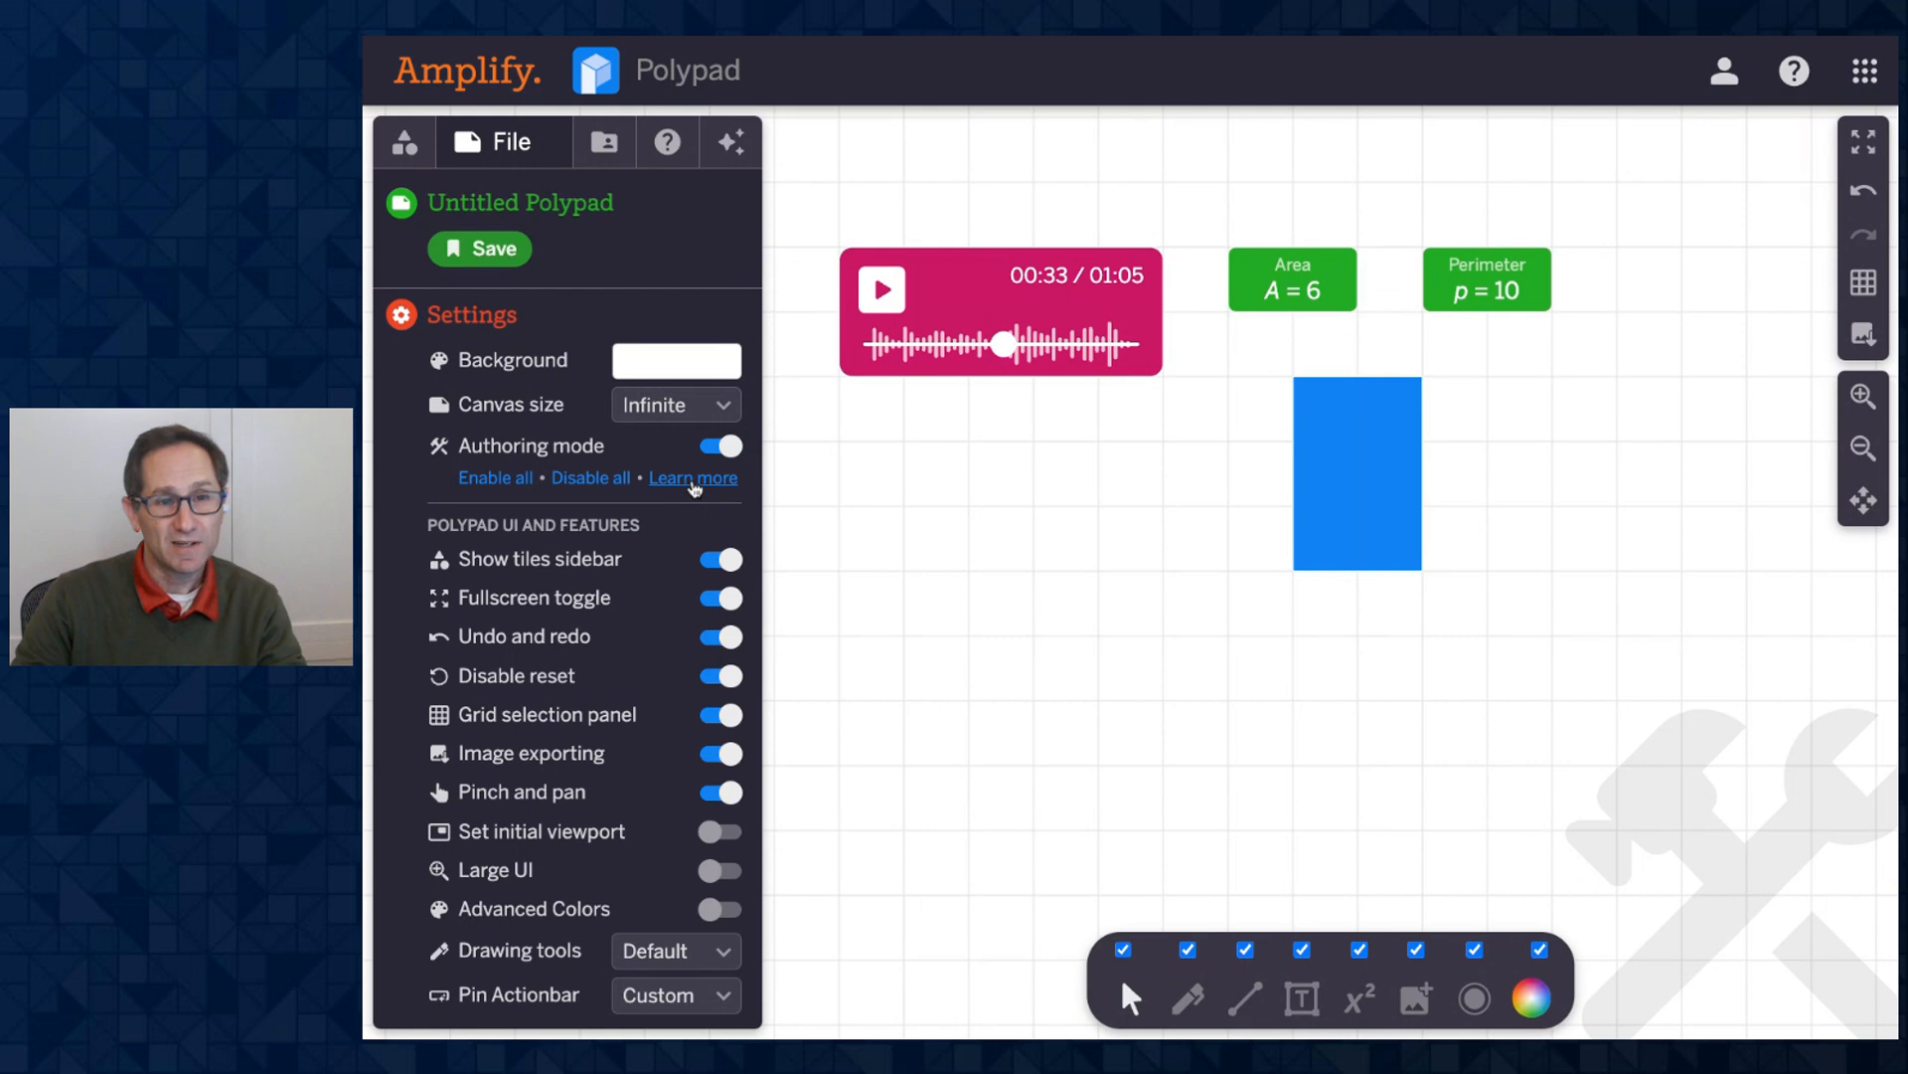
{"action": "left_click", "coordinate": [693, 479]}
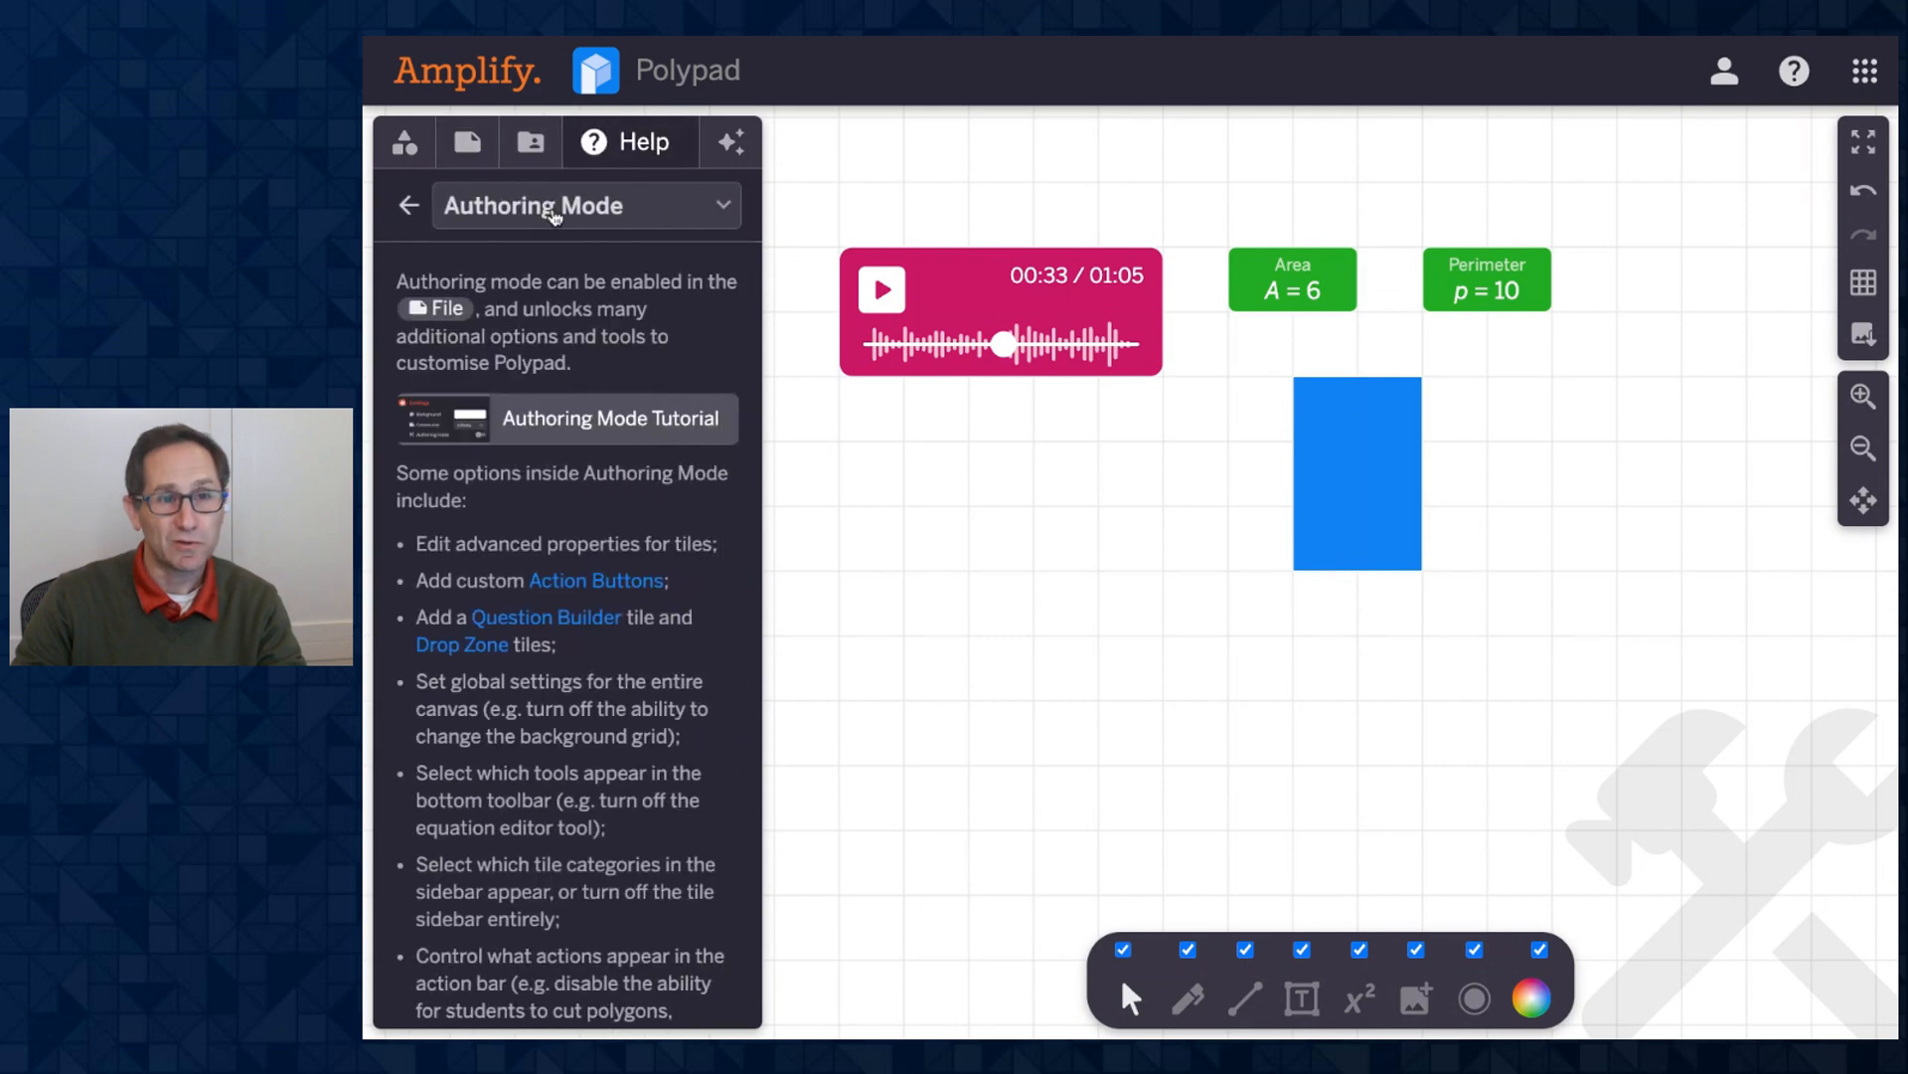
{"action": "scroll", "coordinate": [562, 459], "scroll_direction": "down", "scroll_amount": 5}
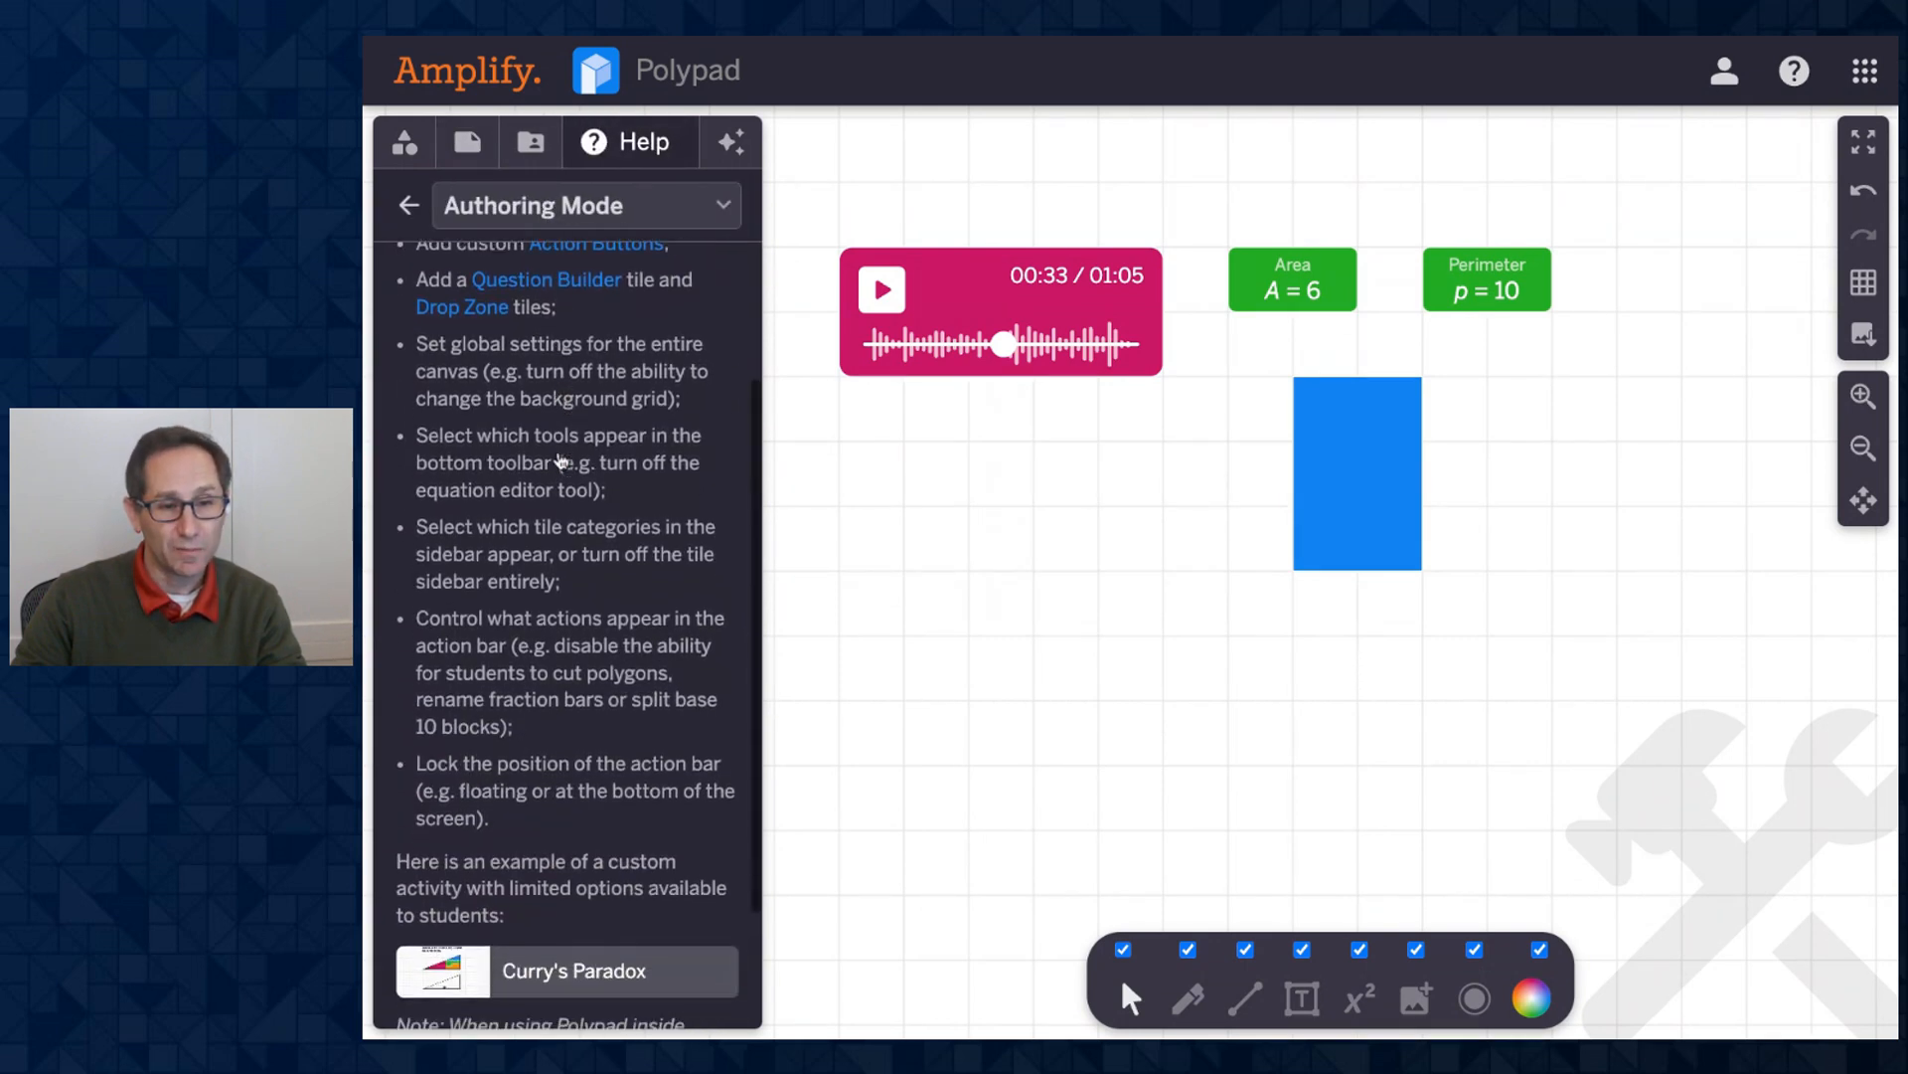
{"action": "scroll", "coordinate": [562, 452], "scroll_direction": "up", "scroll_amount": 5}
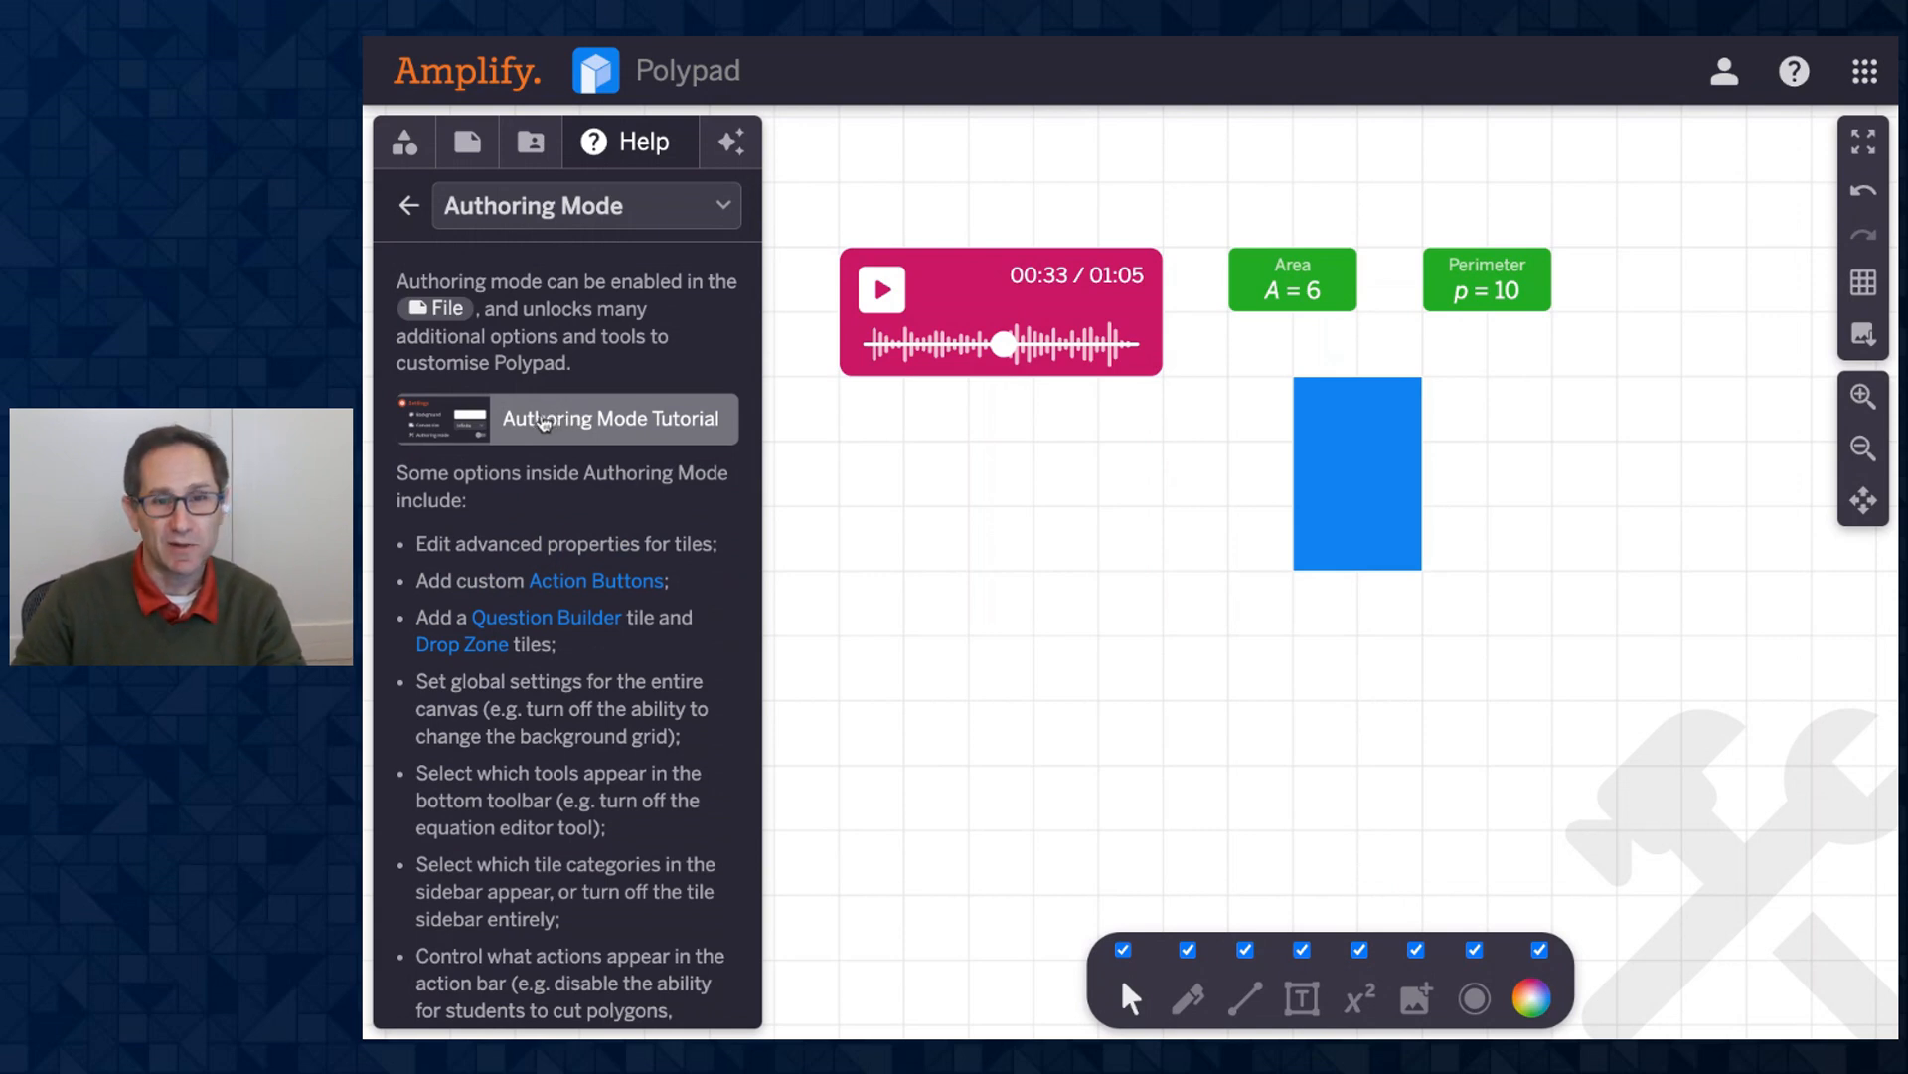
{"action": "left_click", "coordinate": [453, 157]}
Set the recording player's authoring interactivity so that it cannot be moved, and deselect it.
{"action": "left_click", "coordinate": [936, 323]}
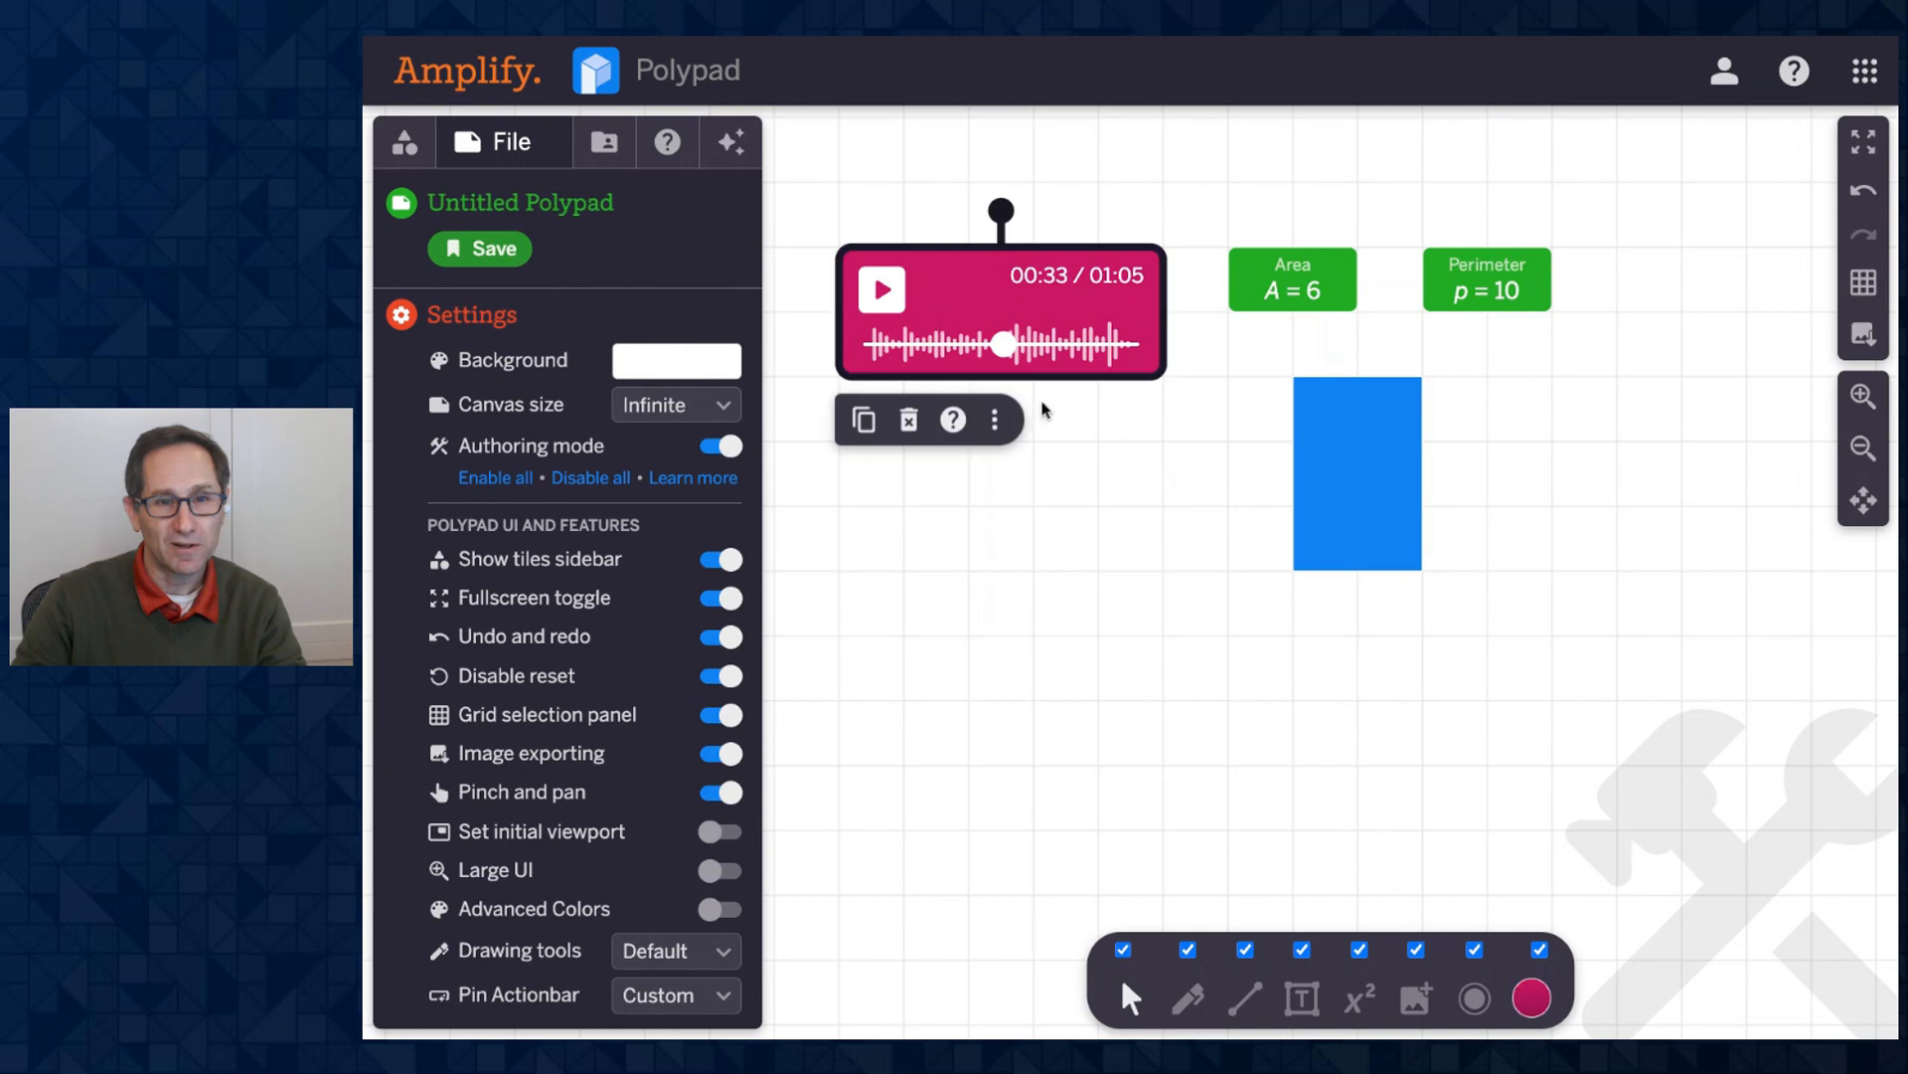
{"action": "left_click", "coordinate": [996, 425]}
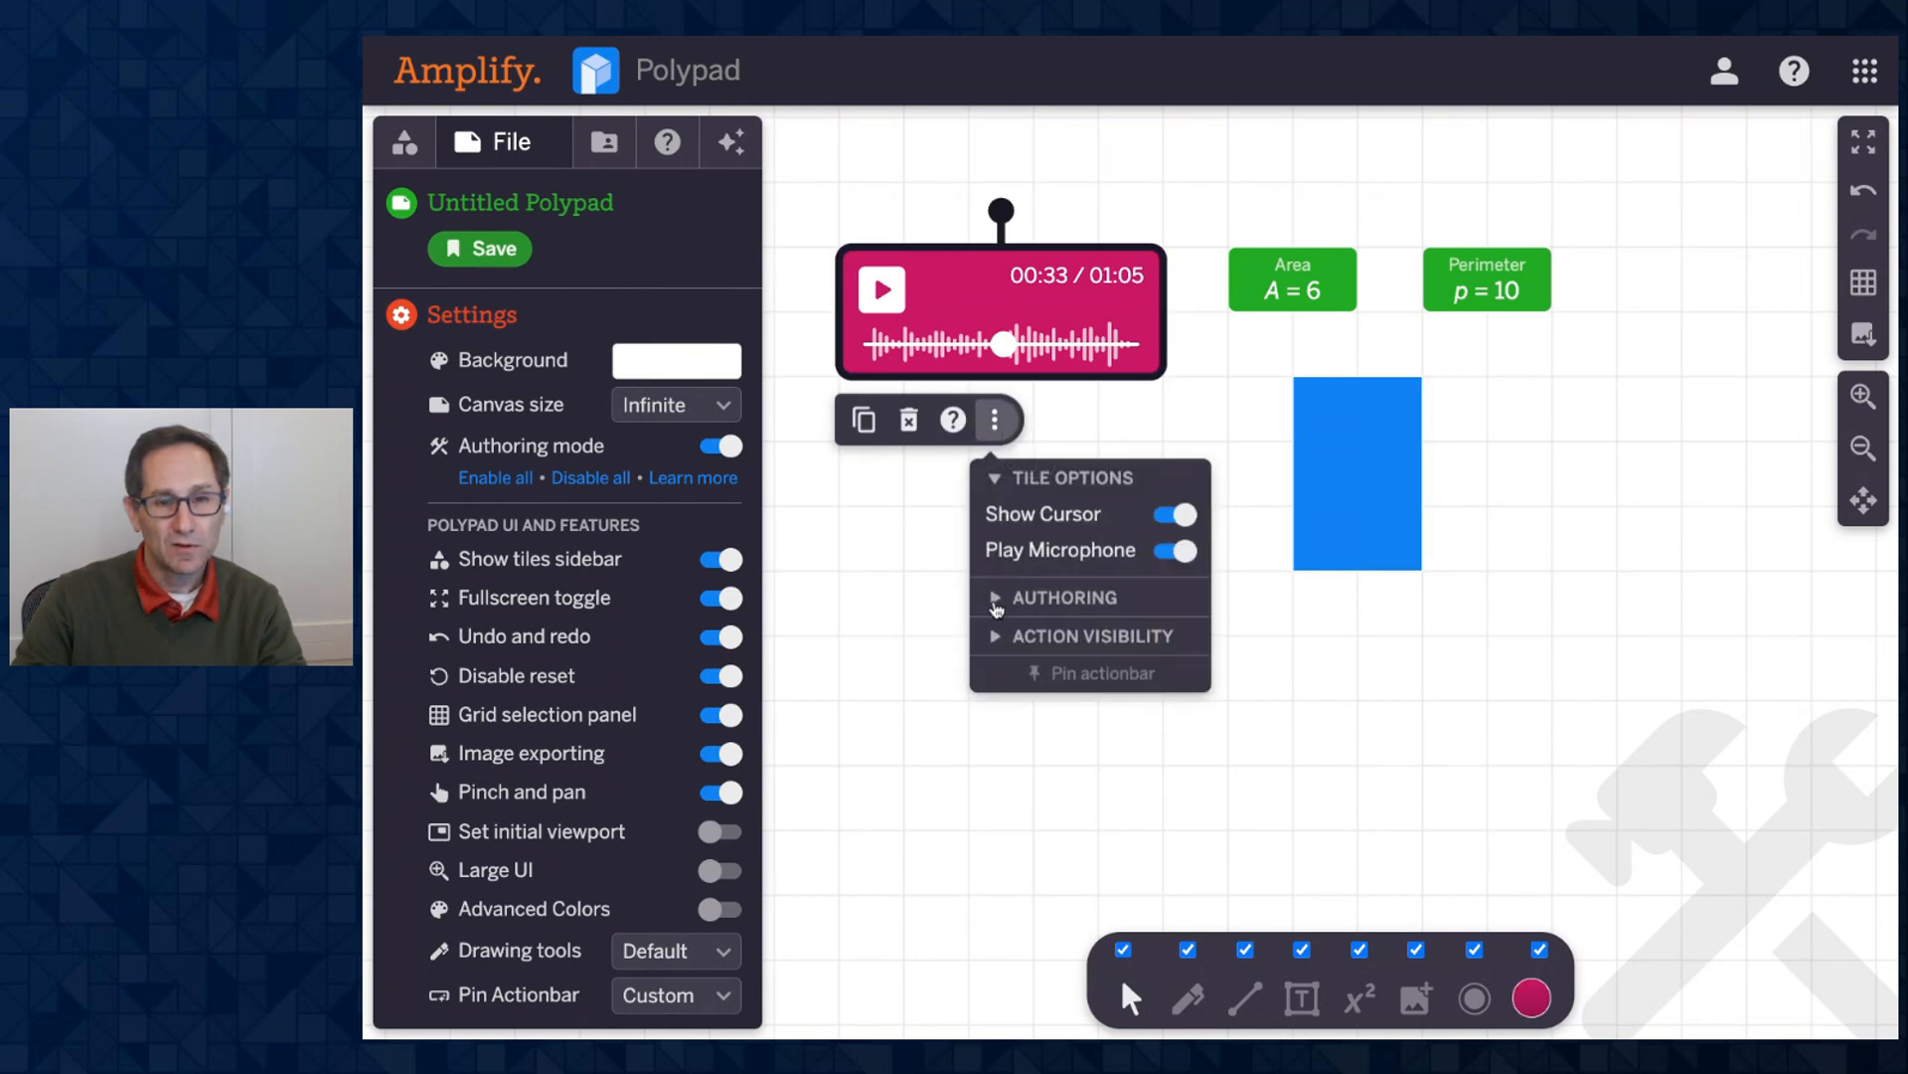
{"action": "left_click", "coordinate": [997, 599]}
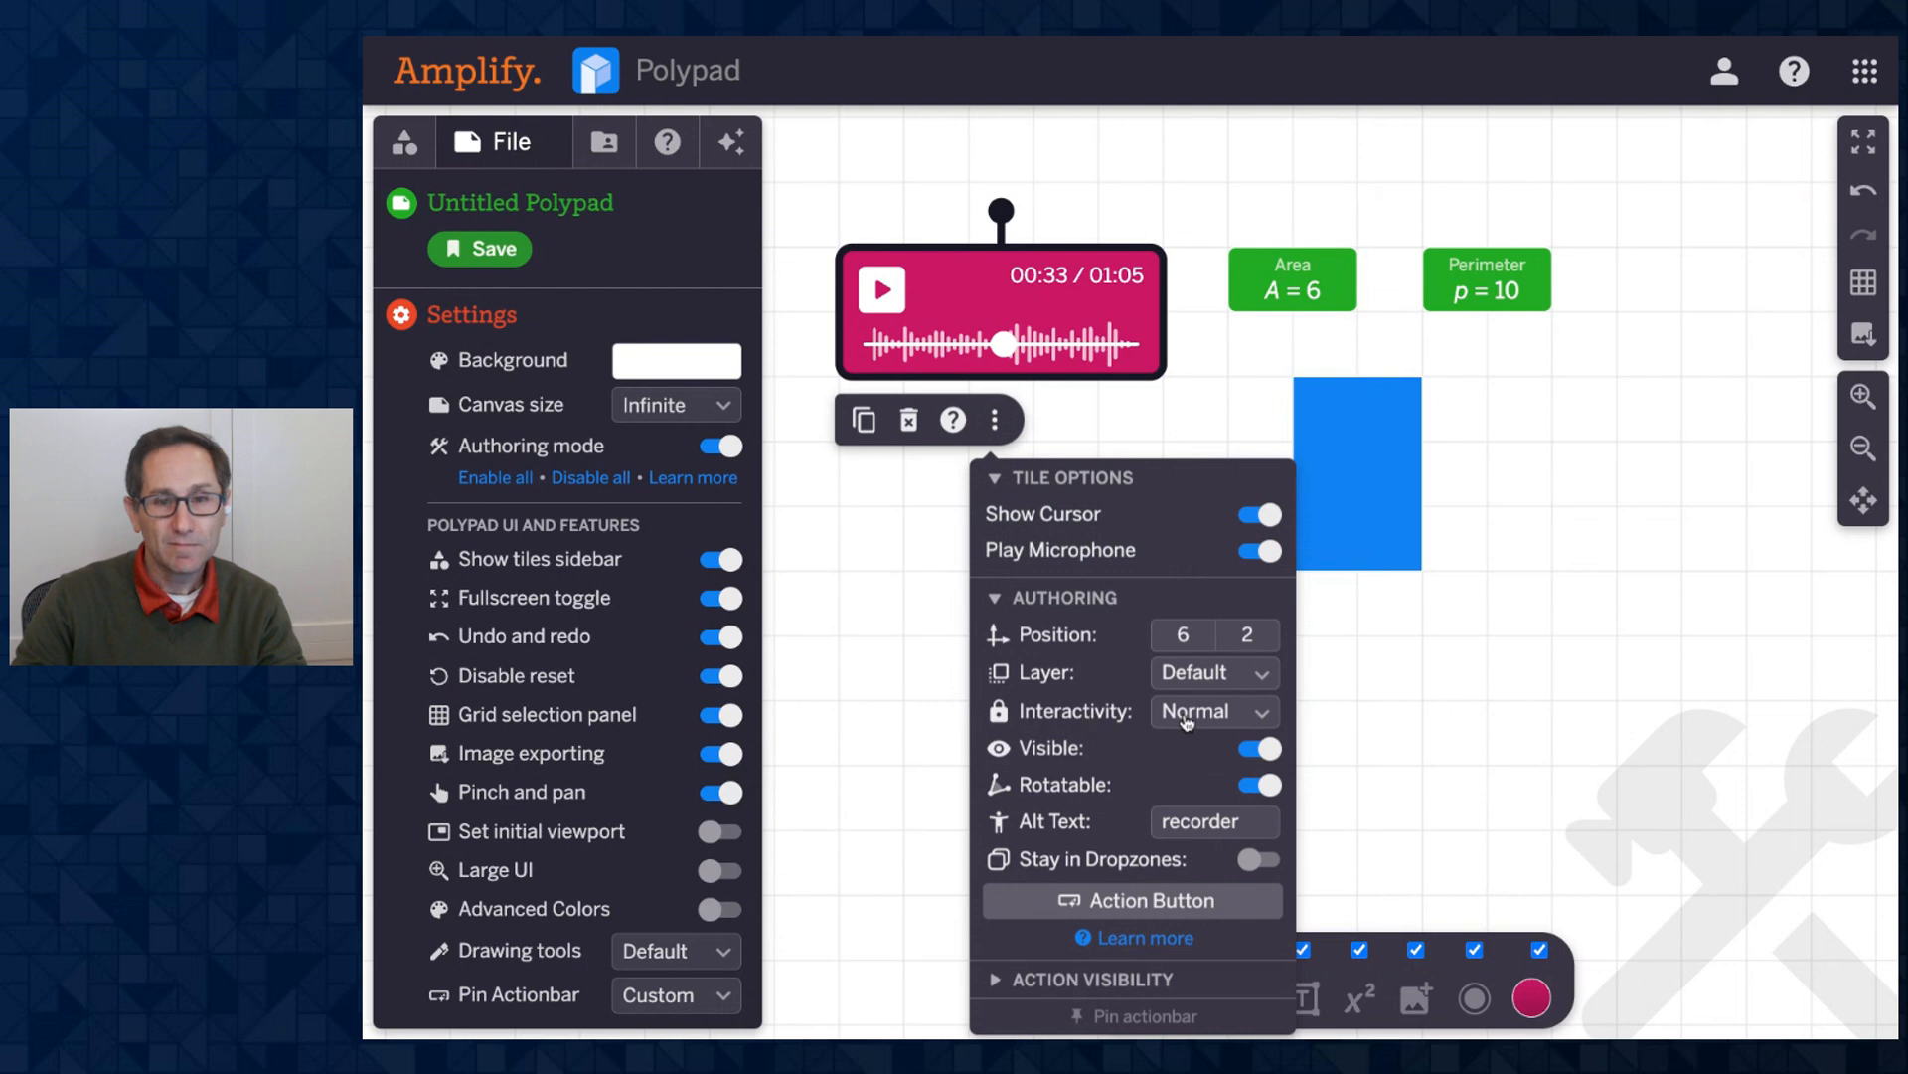
{"action": "left_click", "coordinate": [1212, 713]}
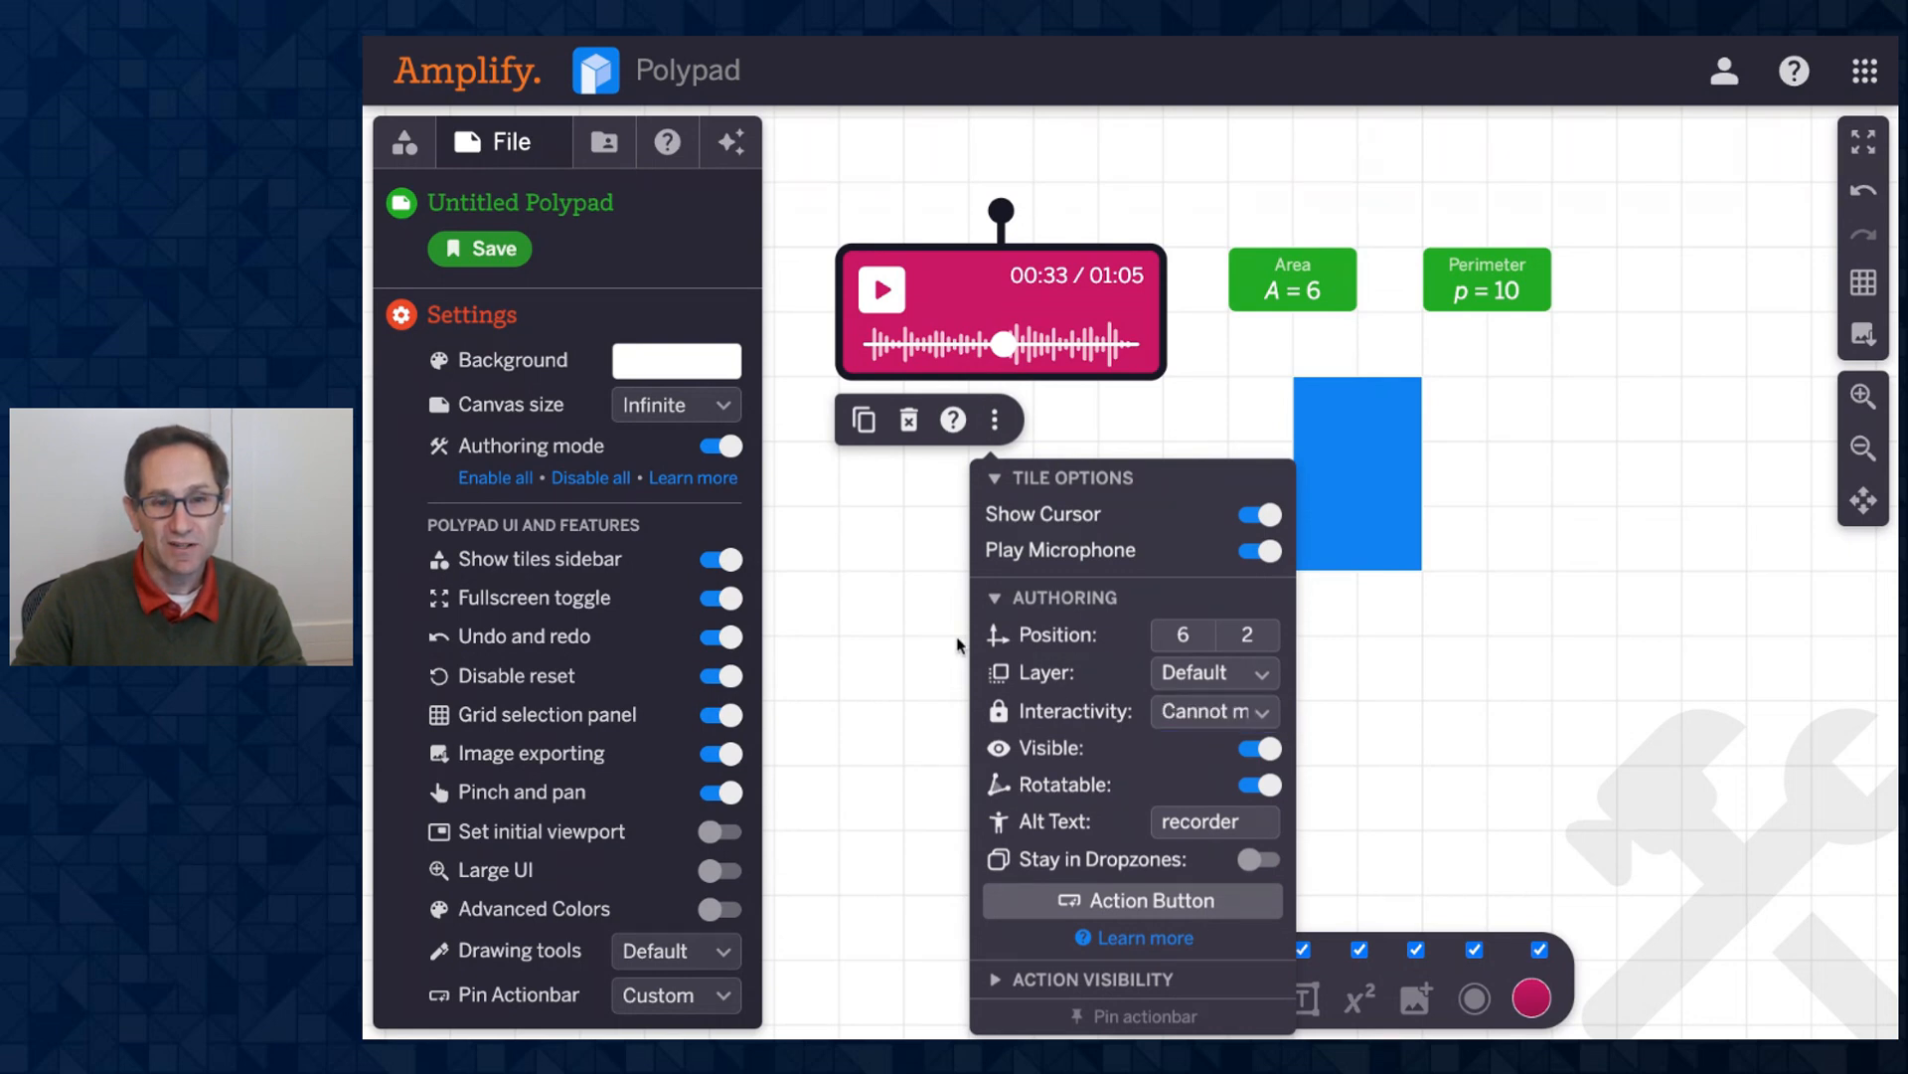
{"action": "left_click", "coordinate": [904, 627]}
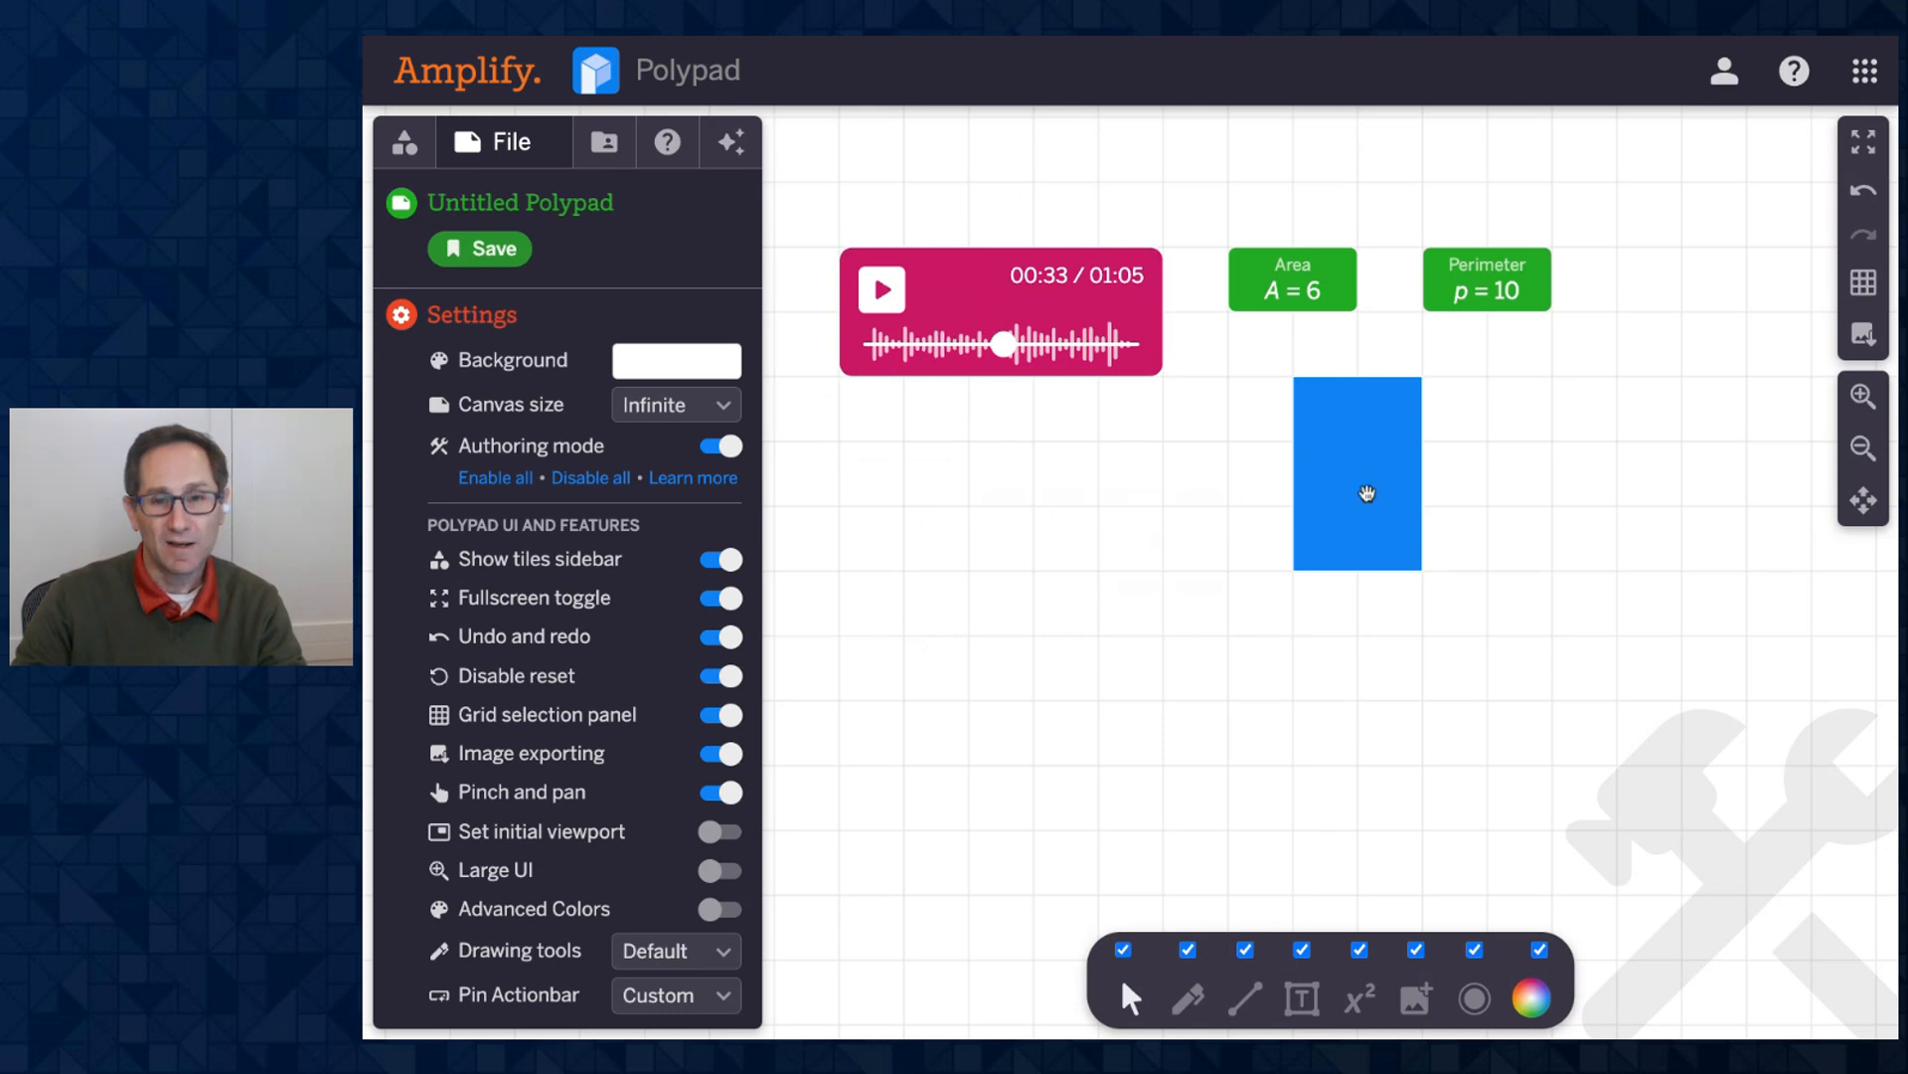
Set the blue rectangle's authoring interactivity so that it cannot be moved, and deselect it.
{"action": "left_click", "coordinate": [1366, 493]}
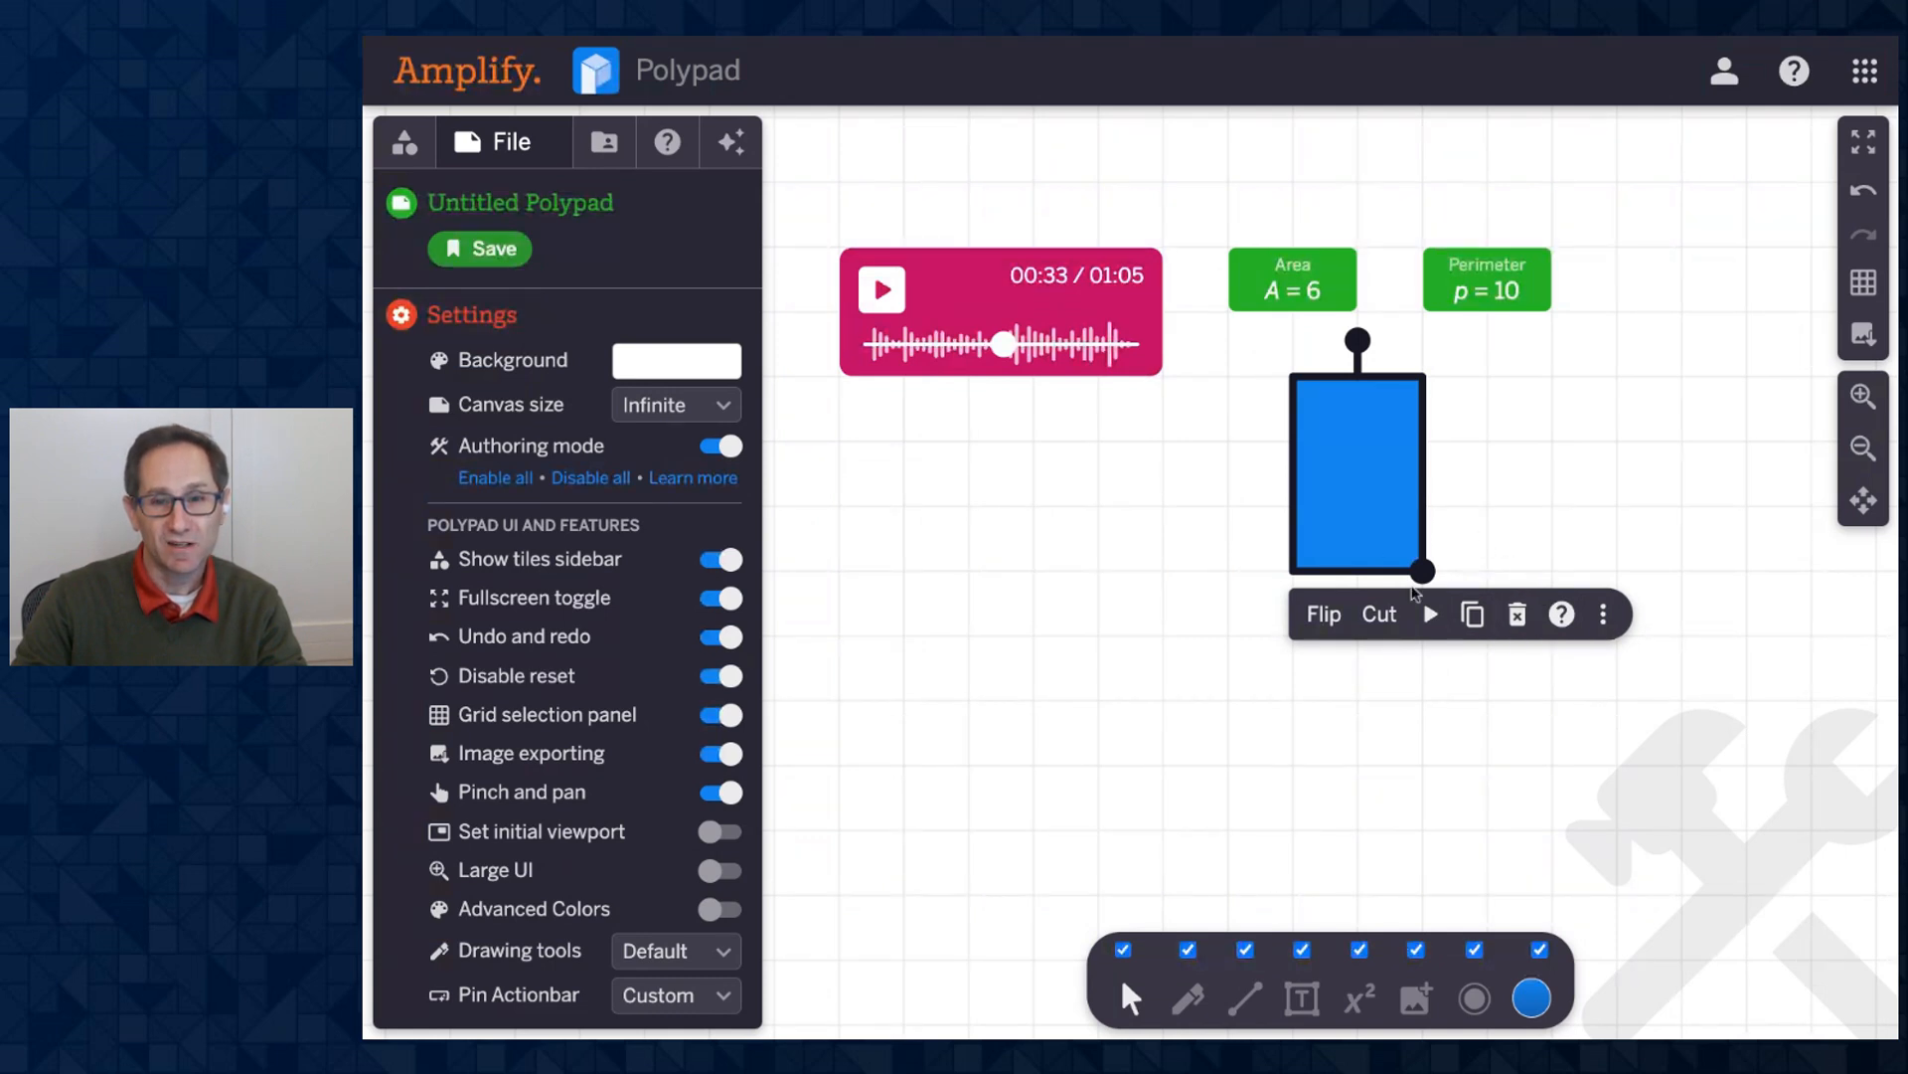
{"action": "left_click", "coordinate": [1605, 615]}
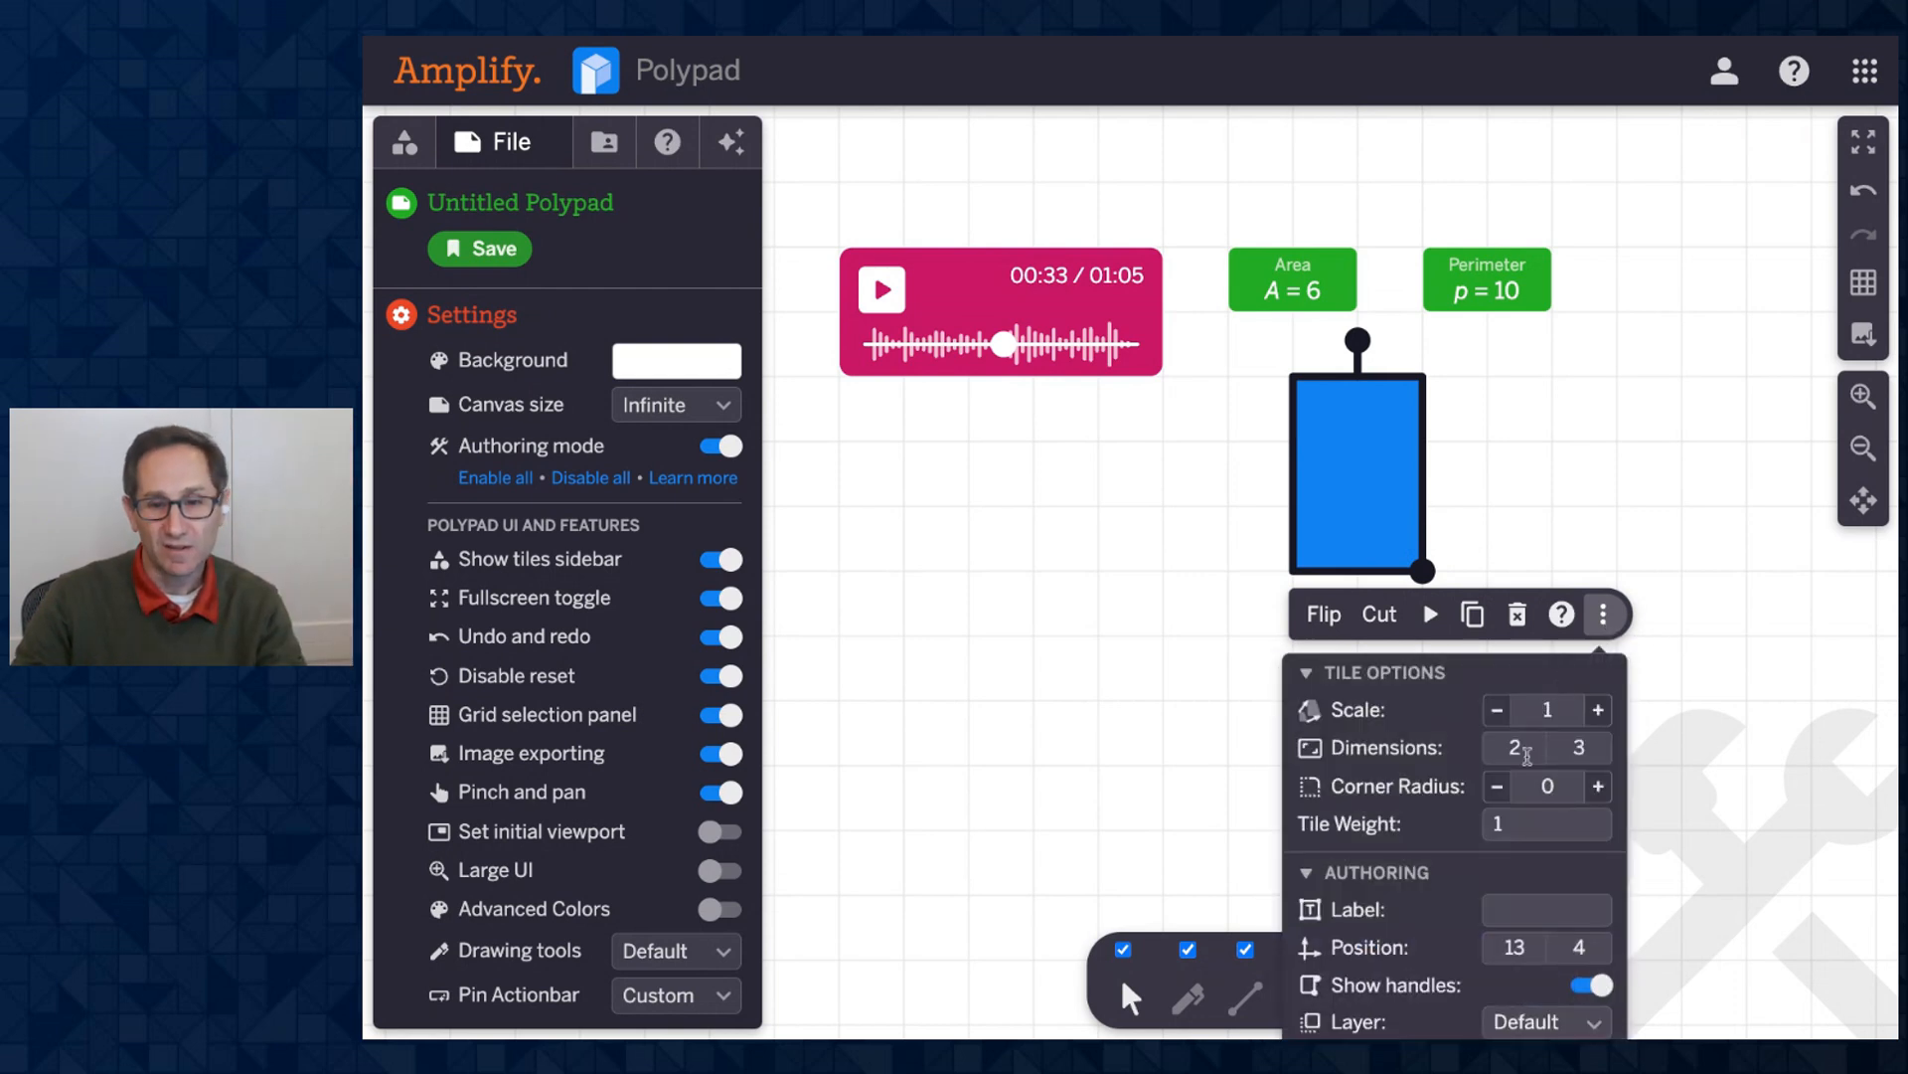
{"action": "scroll", "coordinate": [1526, 752], "scroll_direction": "down", "scroll_amount": 2}
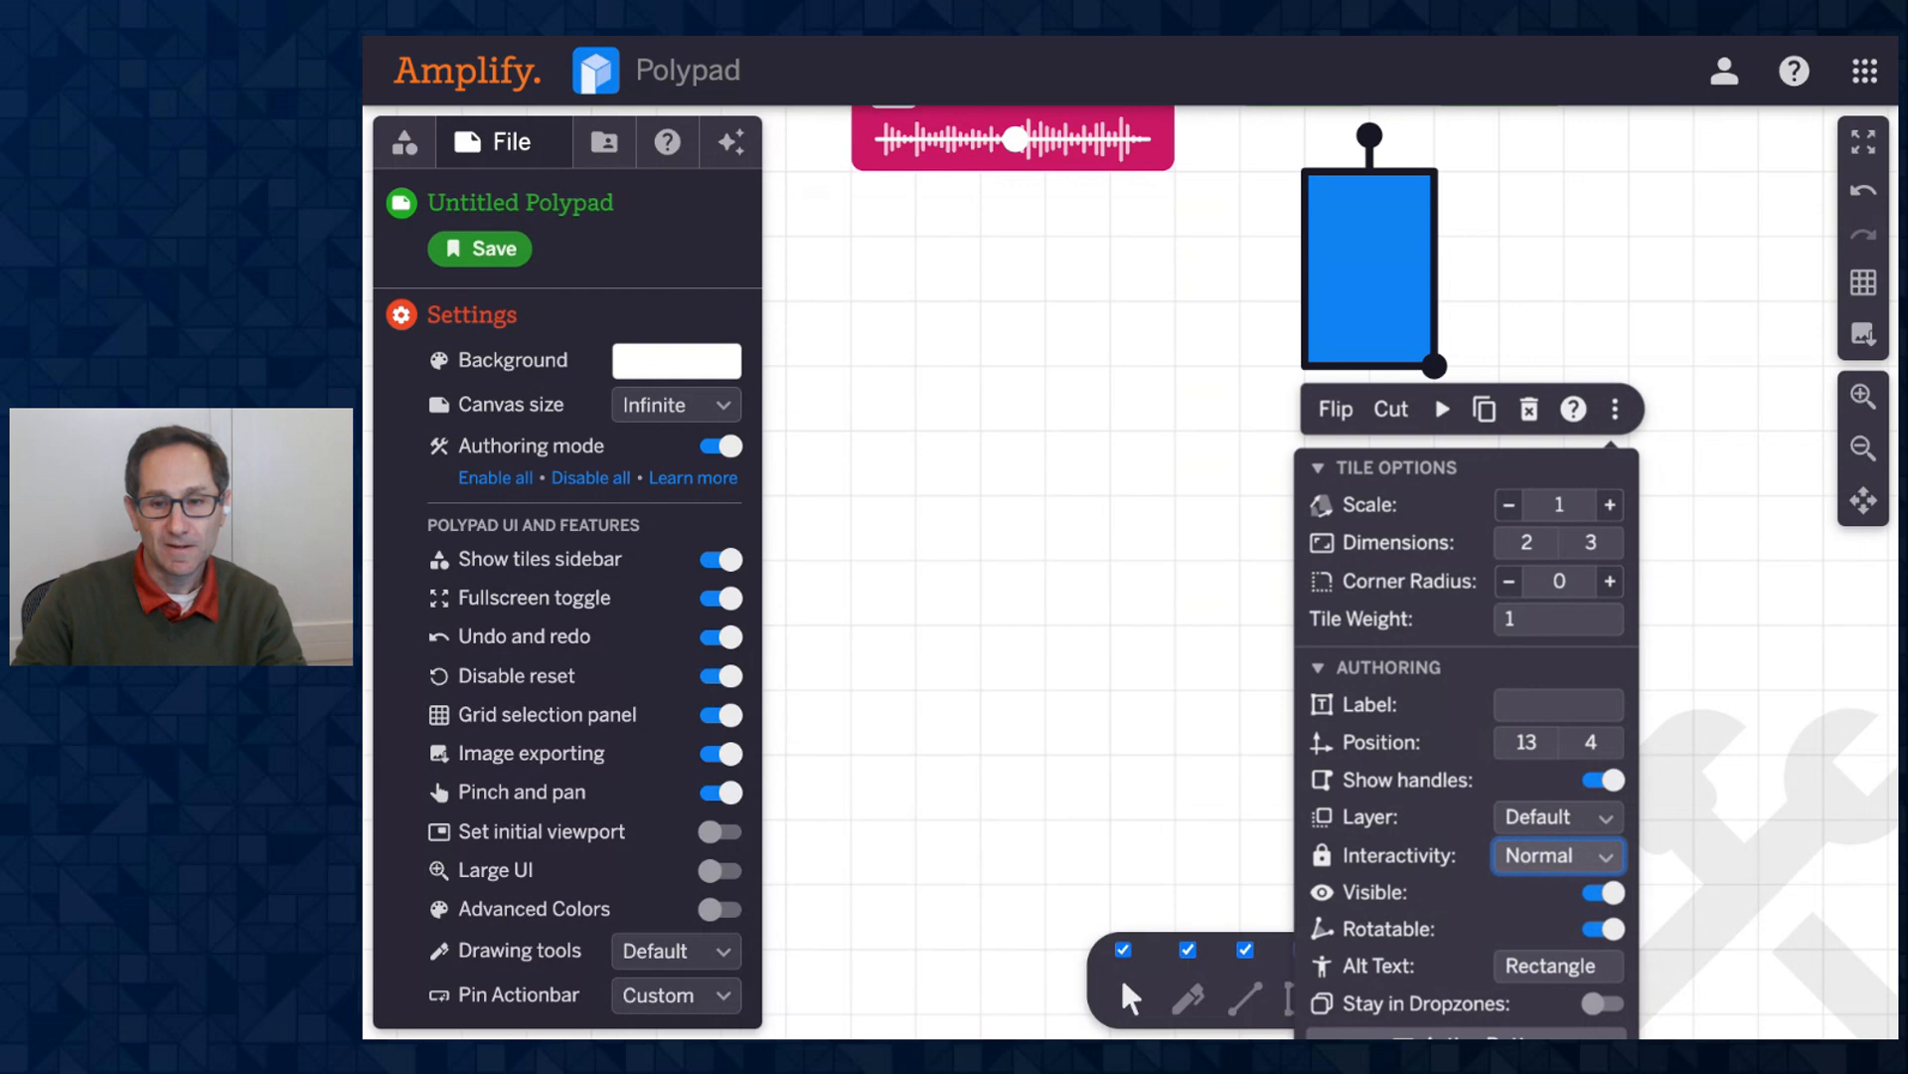
{"action": "left_click", "coordinate": [1121, 593]}
{"action": "scroll", "coordinate": [1121, 595], "scroll_direction": "up", "scroll_amount": 2}
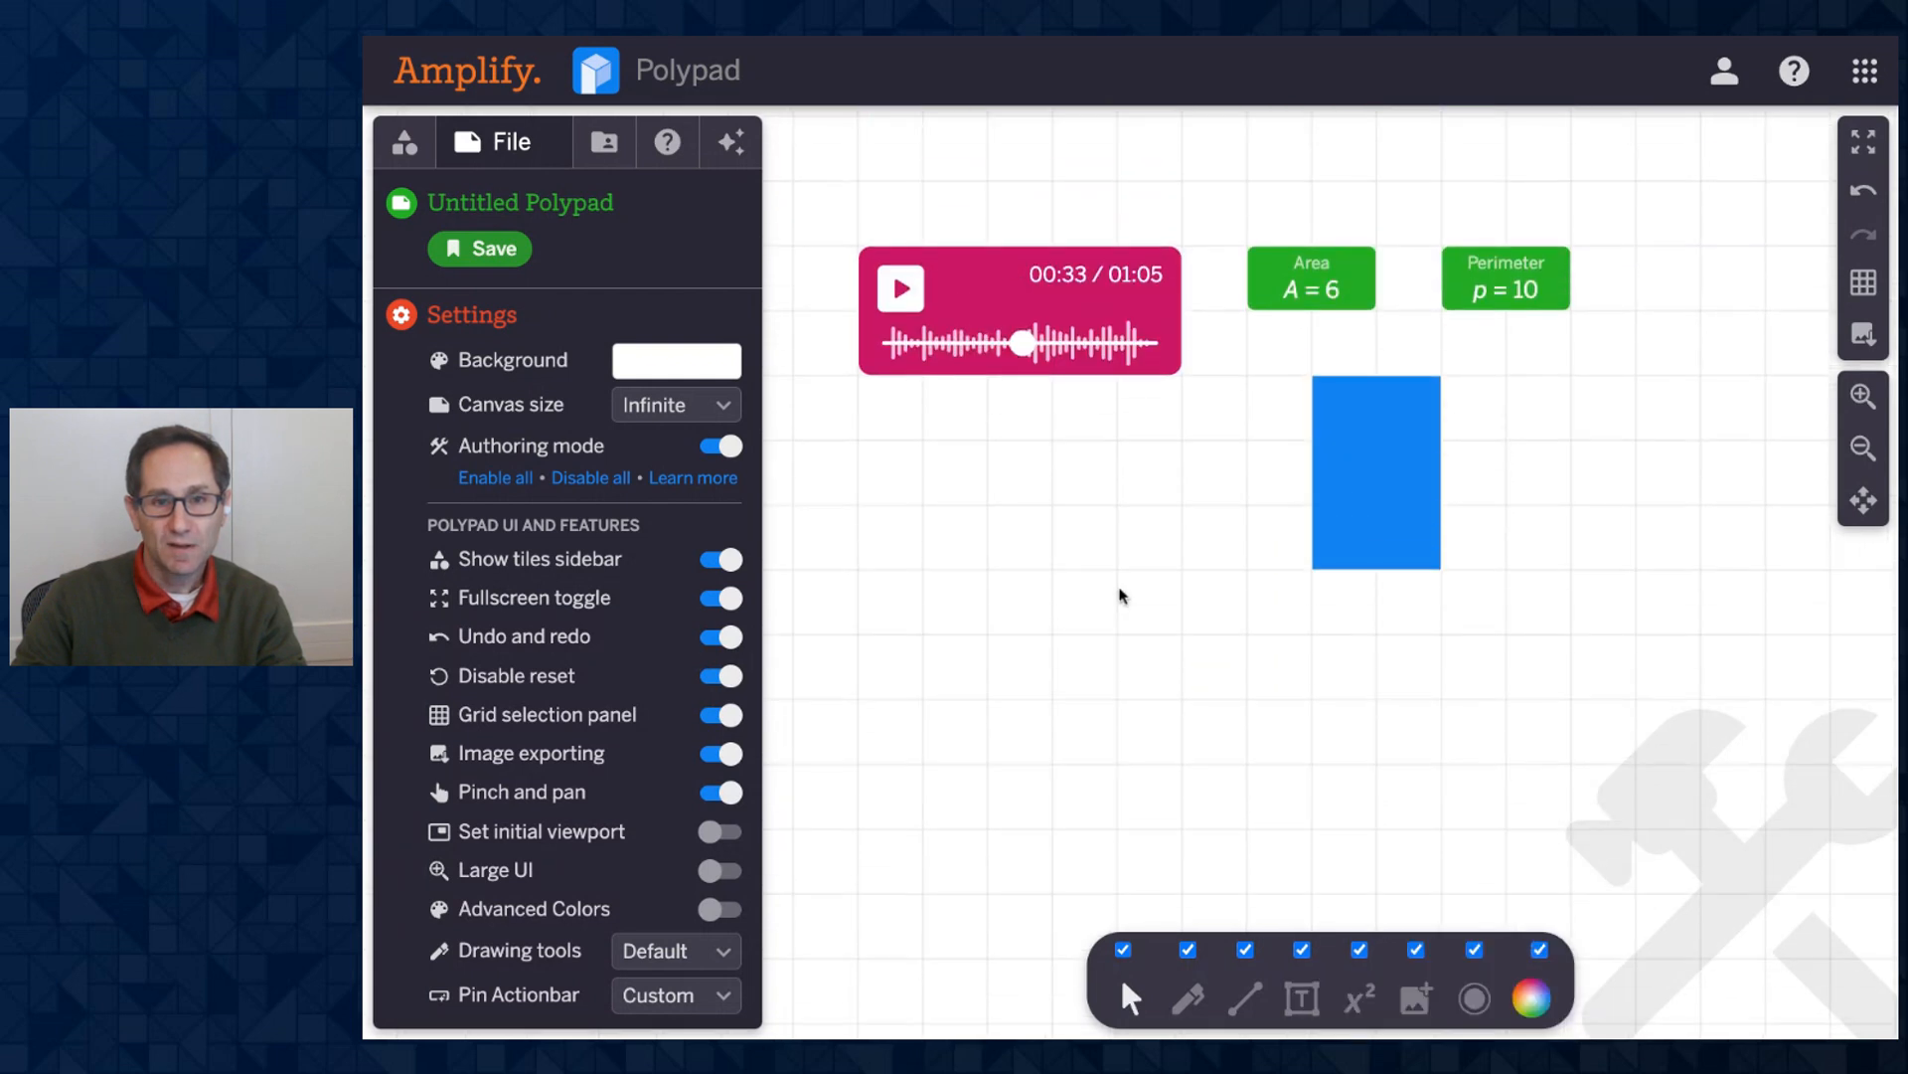
Turn off Authoring mode and examine which actions and tile options the locked recording player still offers.
{"action": "left_click", "coordinate": [716, 448]}
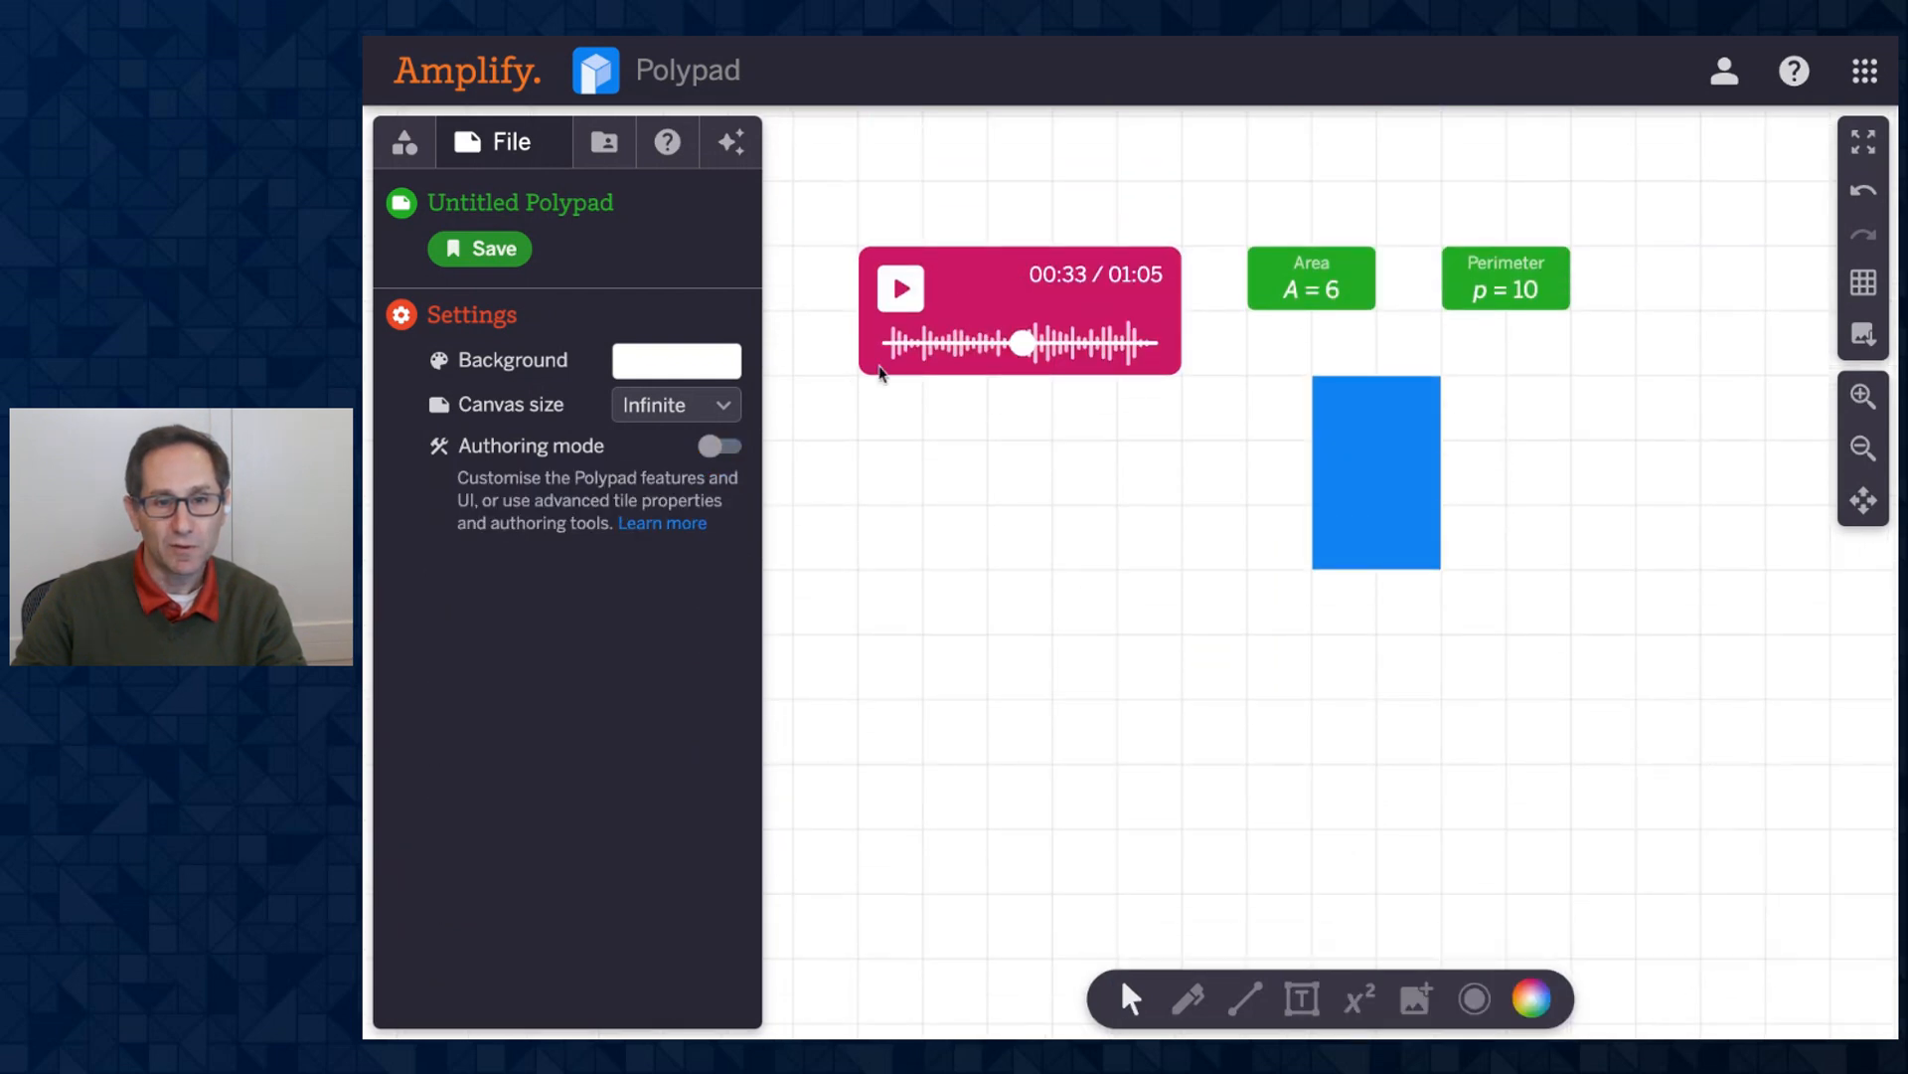
{"action": "left_click", "coordinate": [971, 310]}
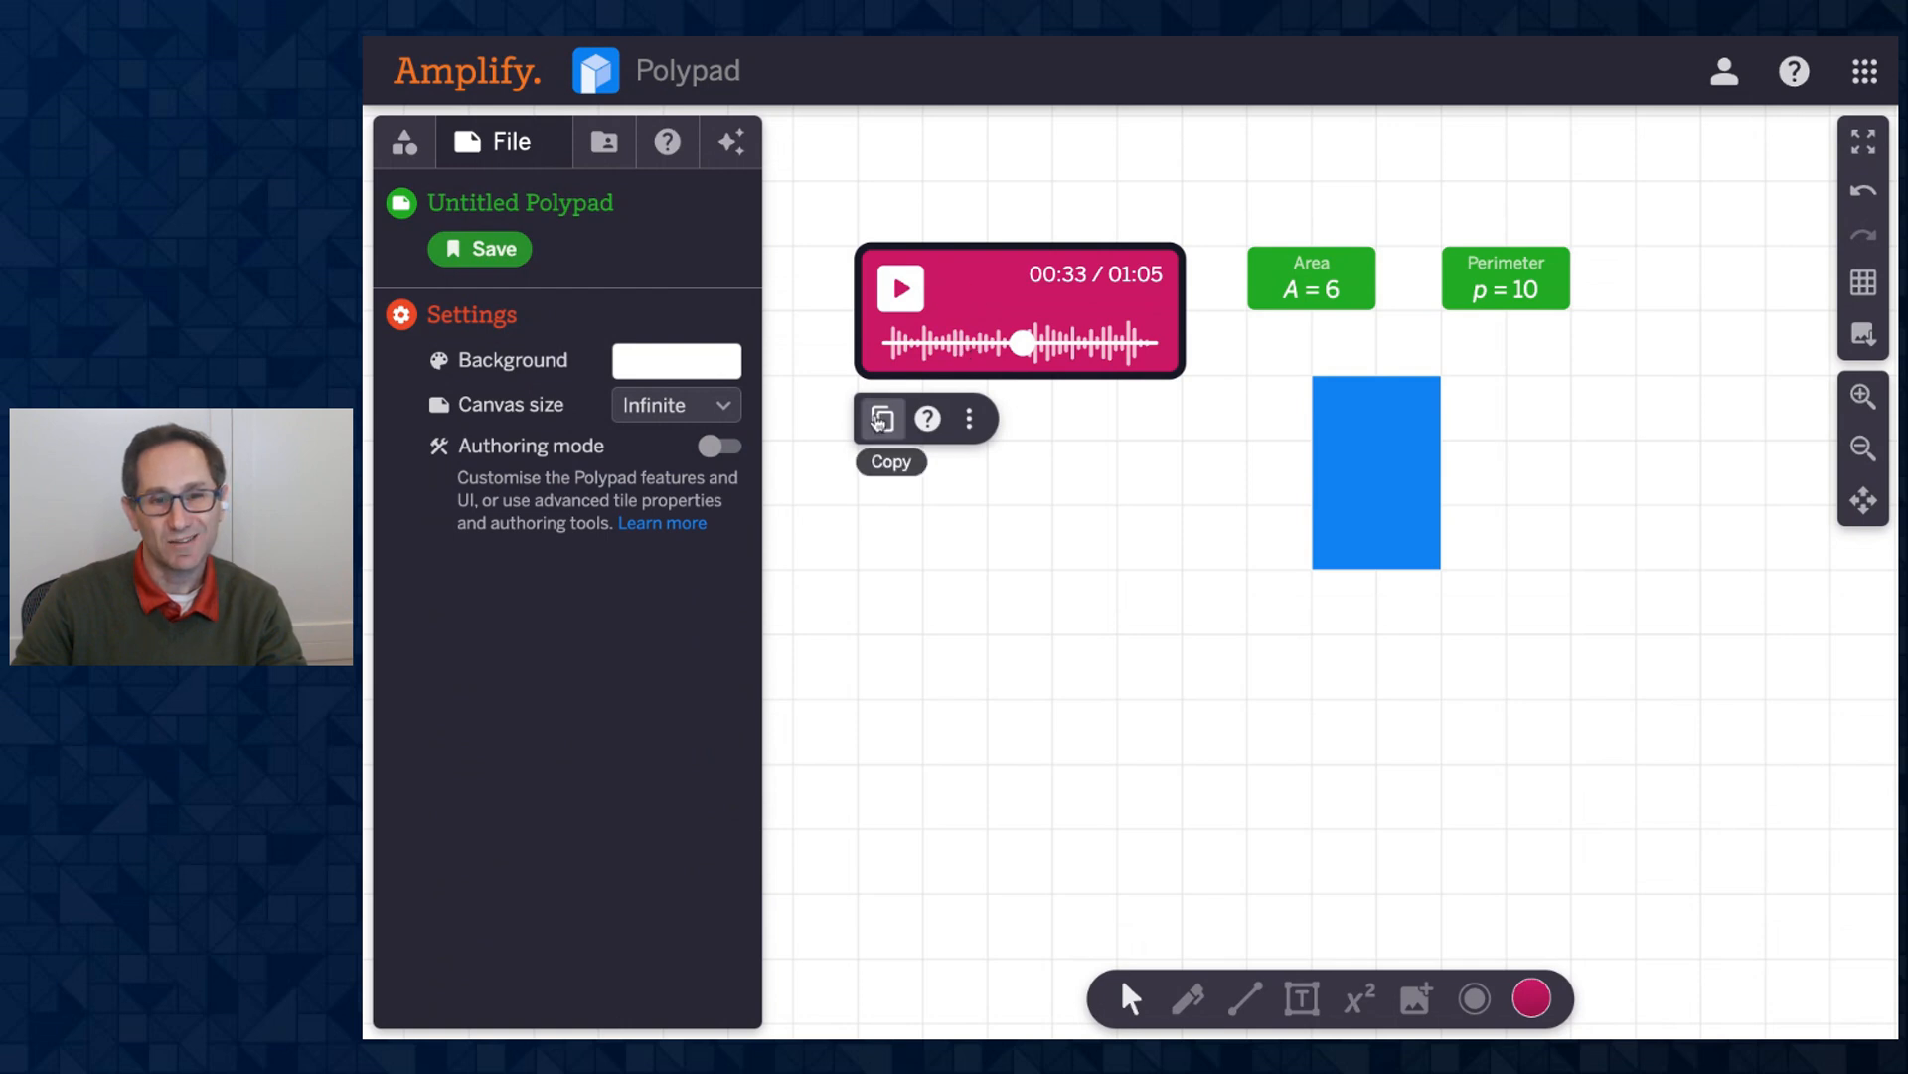
{"action": "left_click", "coordinate": [969, 418]}
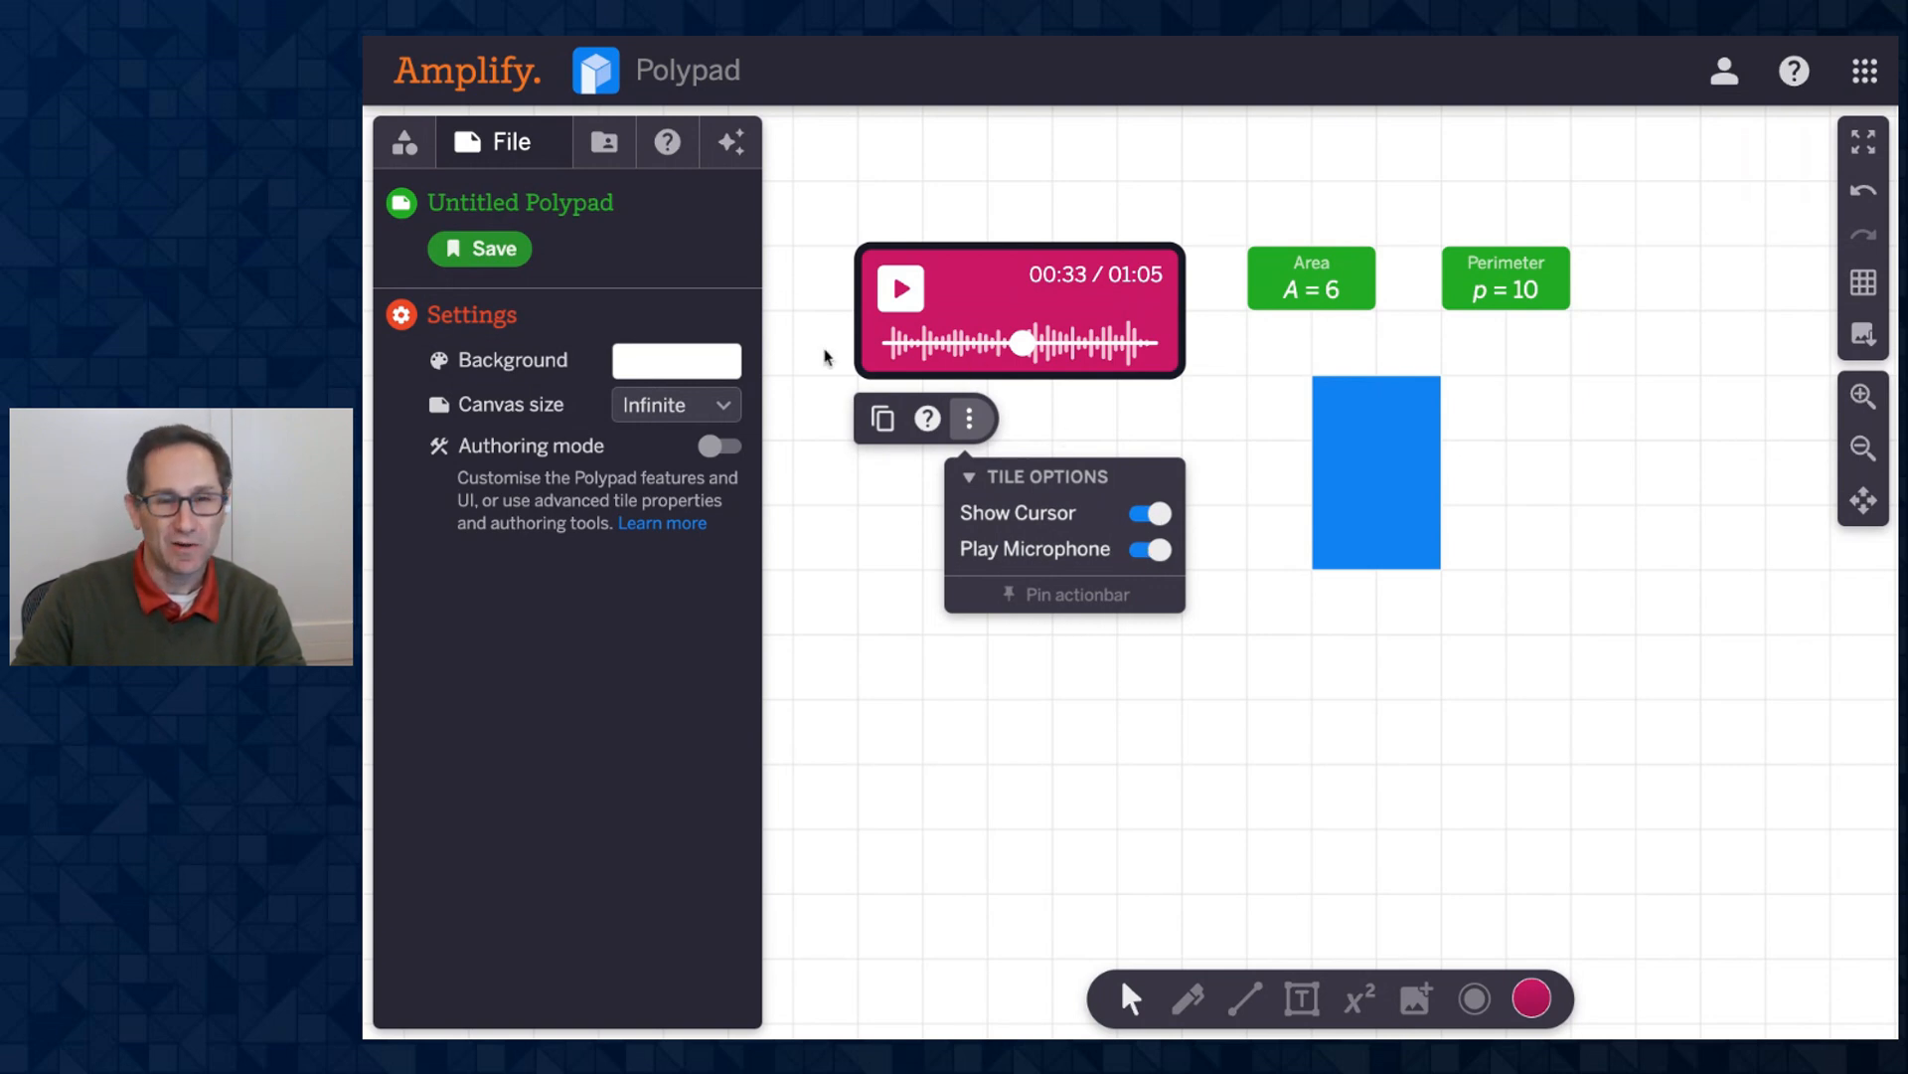
{"action": "left_click", "coordinate": [1046, 426]}
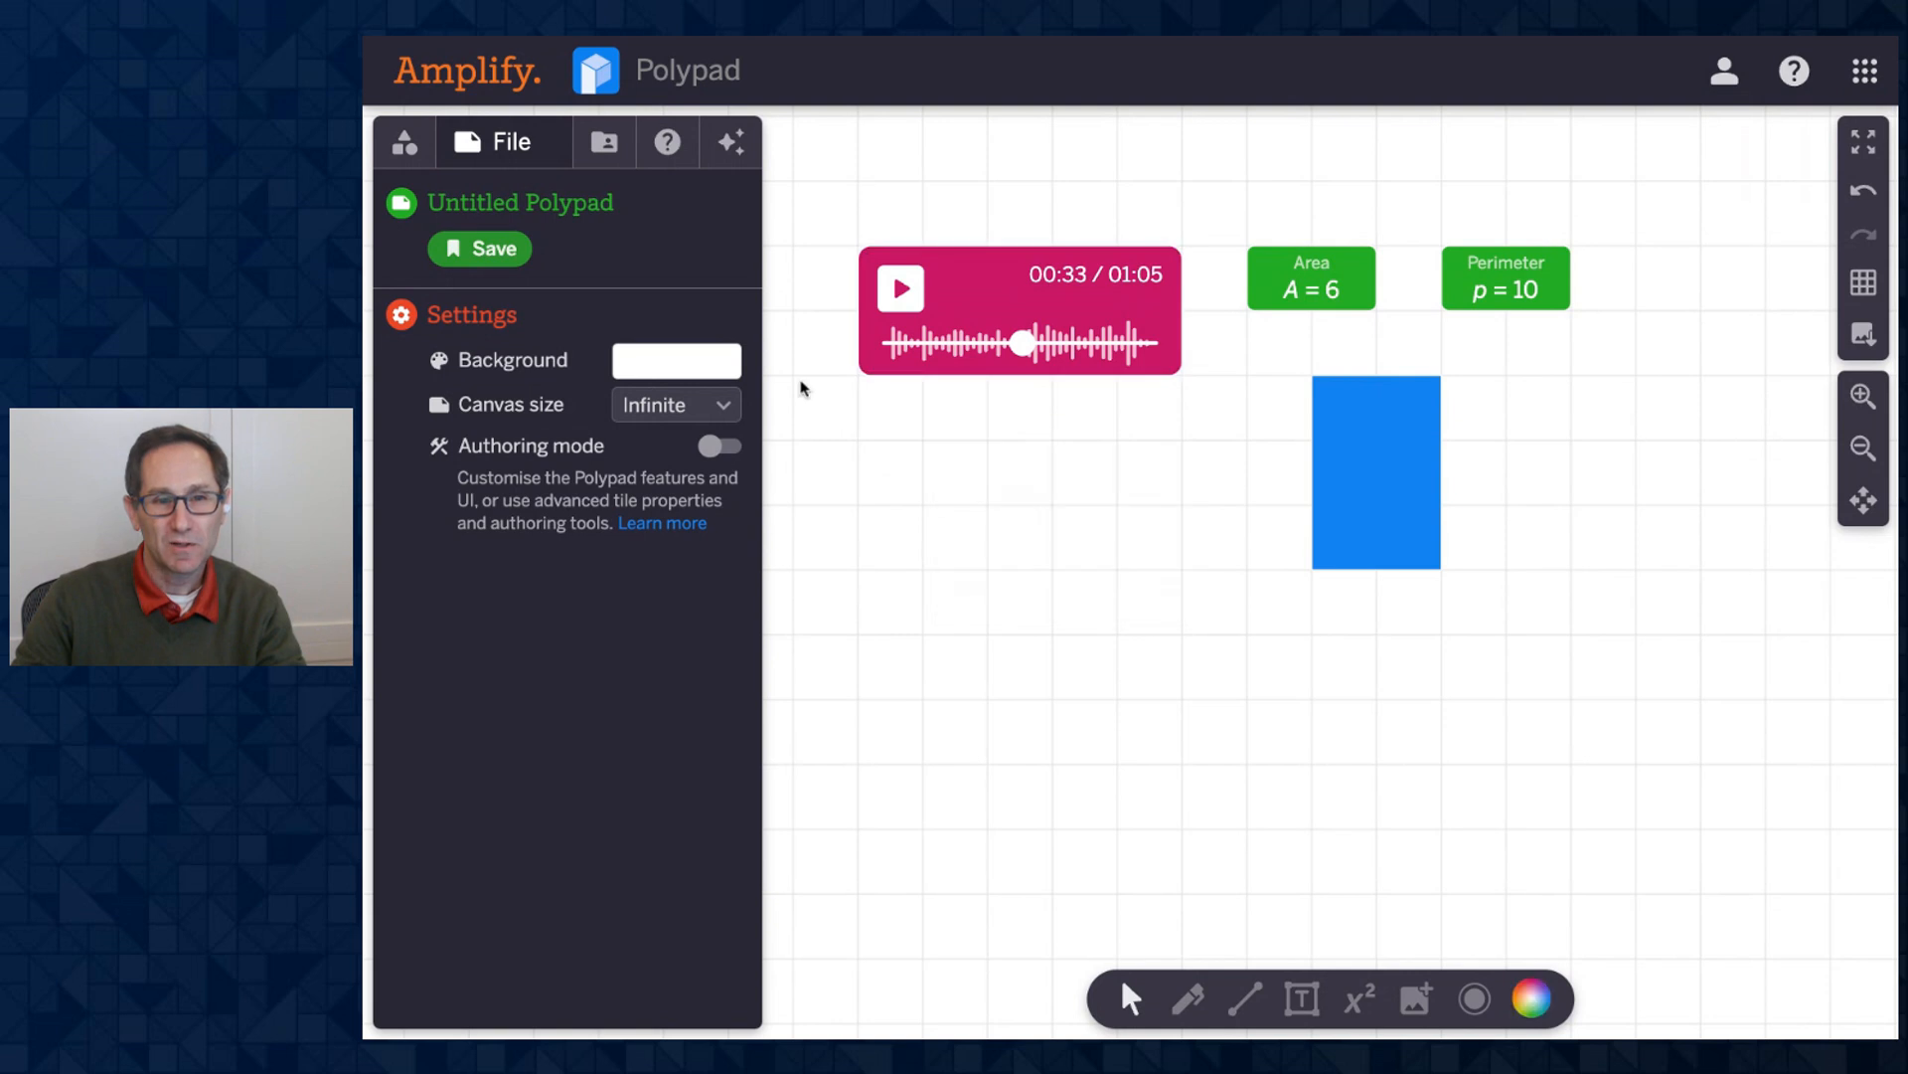
Turn Authoring mode back on and hide the recording player's Copy, Delete, Play Microphone, Show Cursor and Tutorial actions.
{"action": "left_click", "coordinate": [717, 445]}
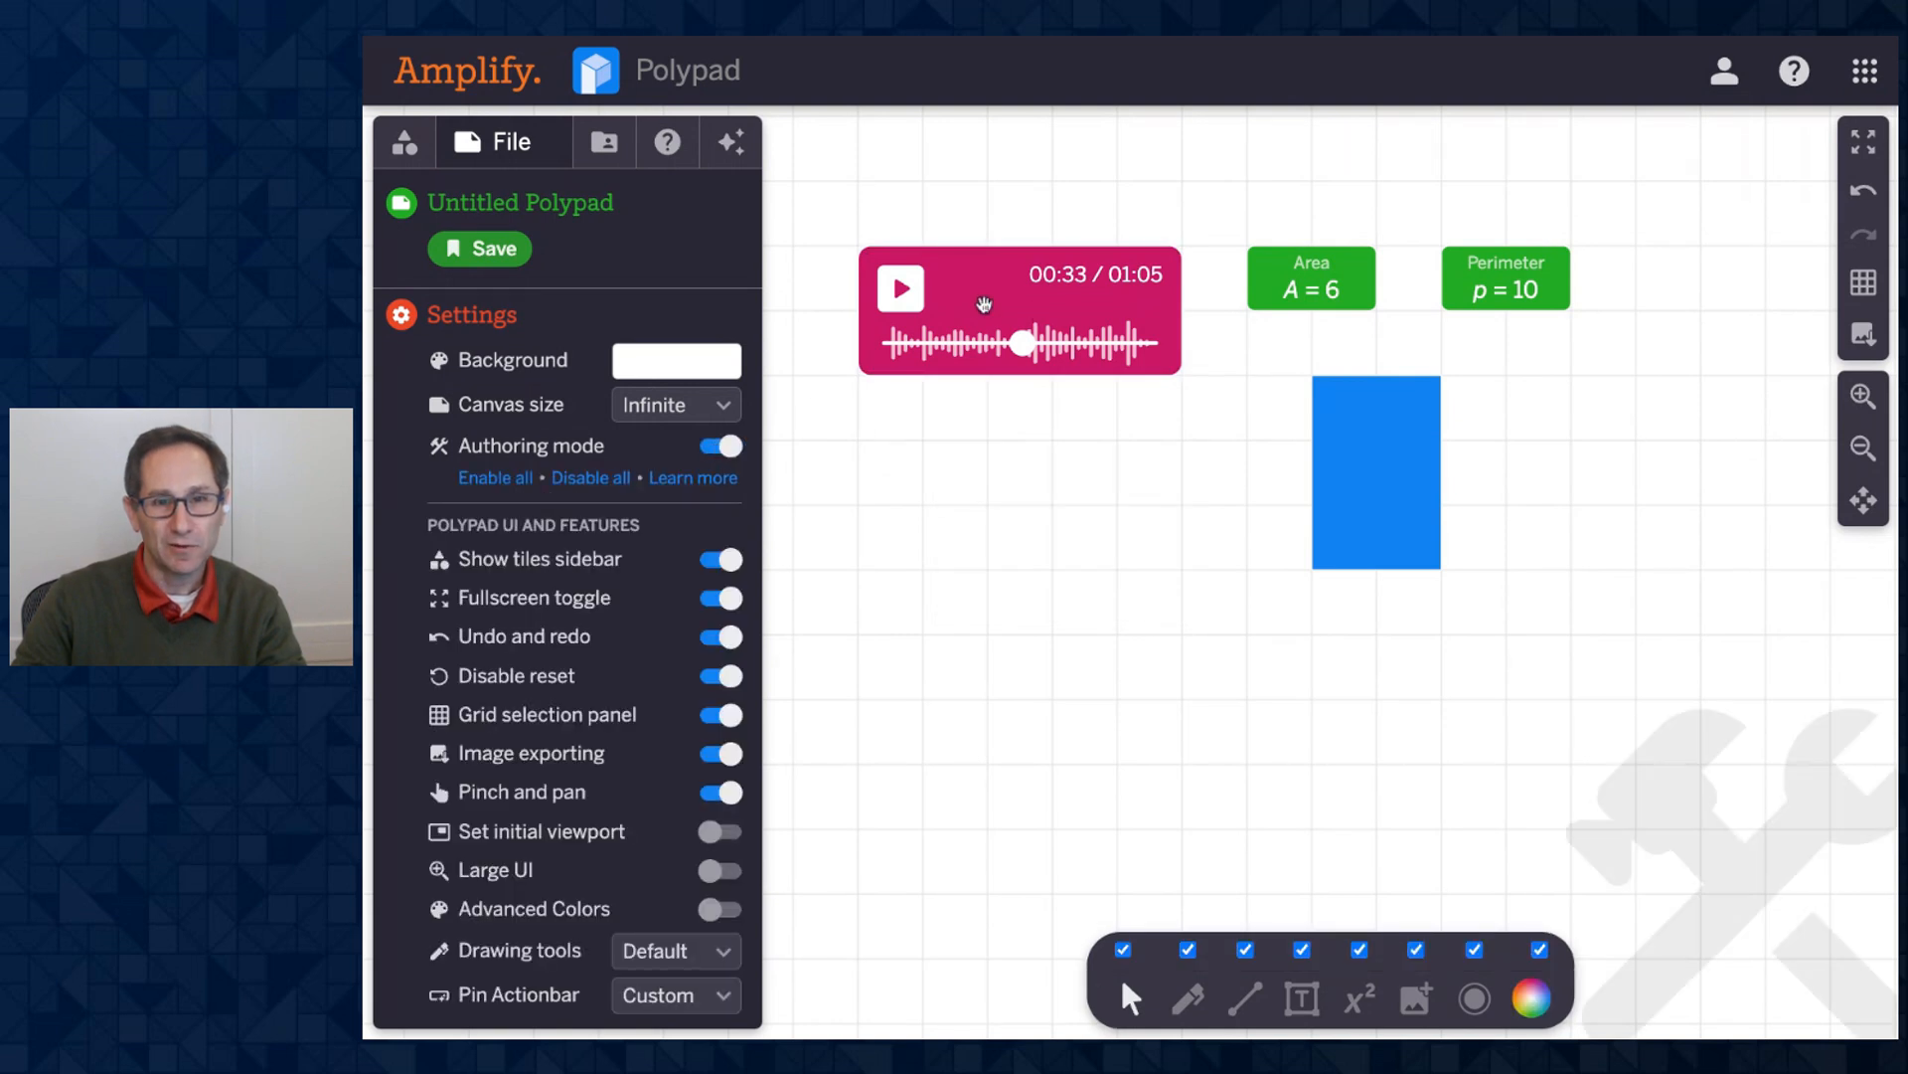
{"action": "left_click", "coordinate": [982, 301]}
{"action": "left_click", "coordinate": [1013, 418]}
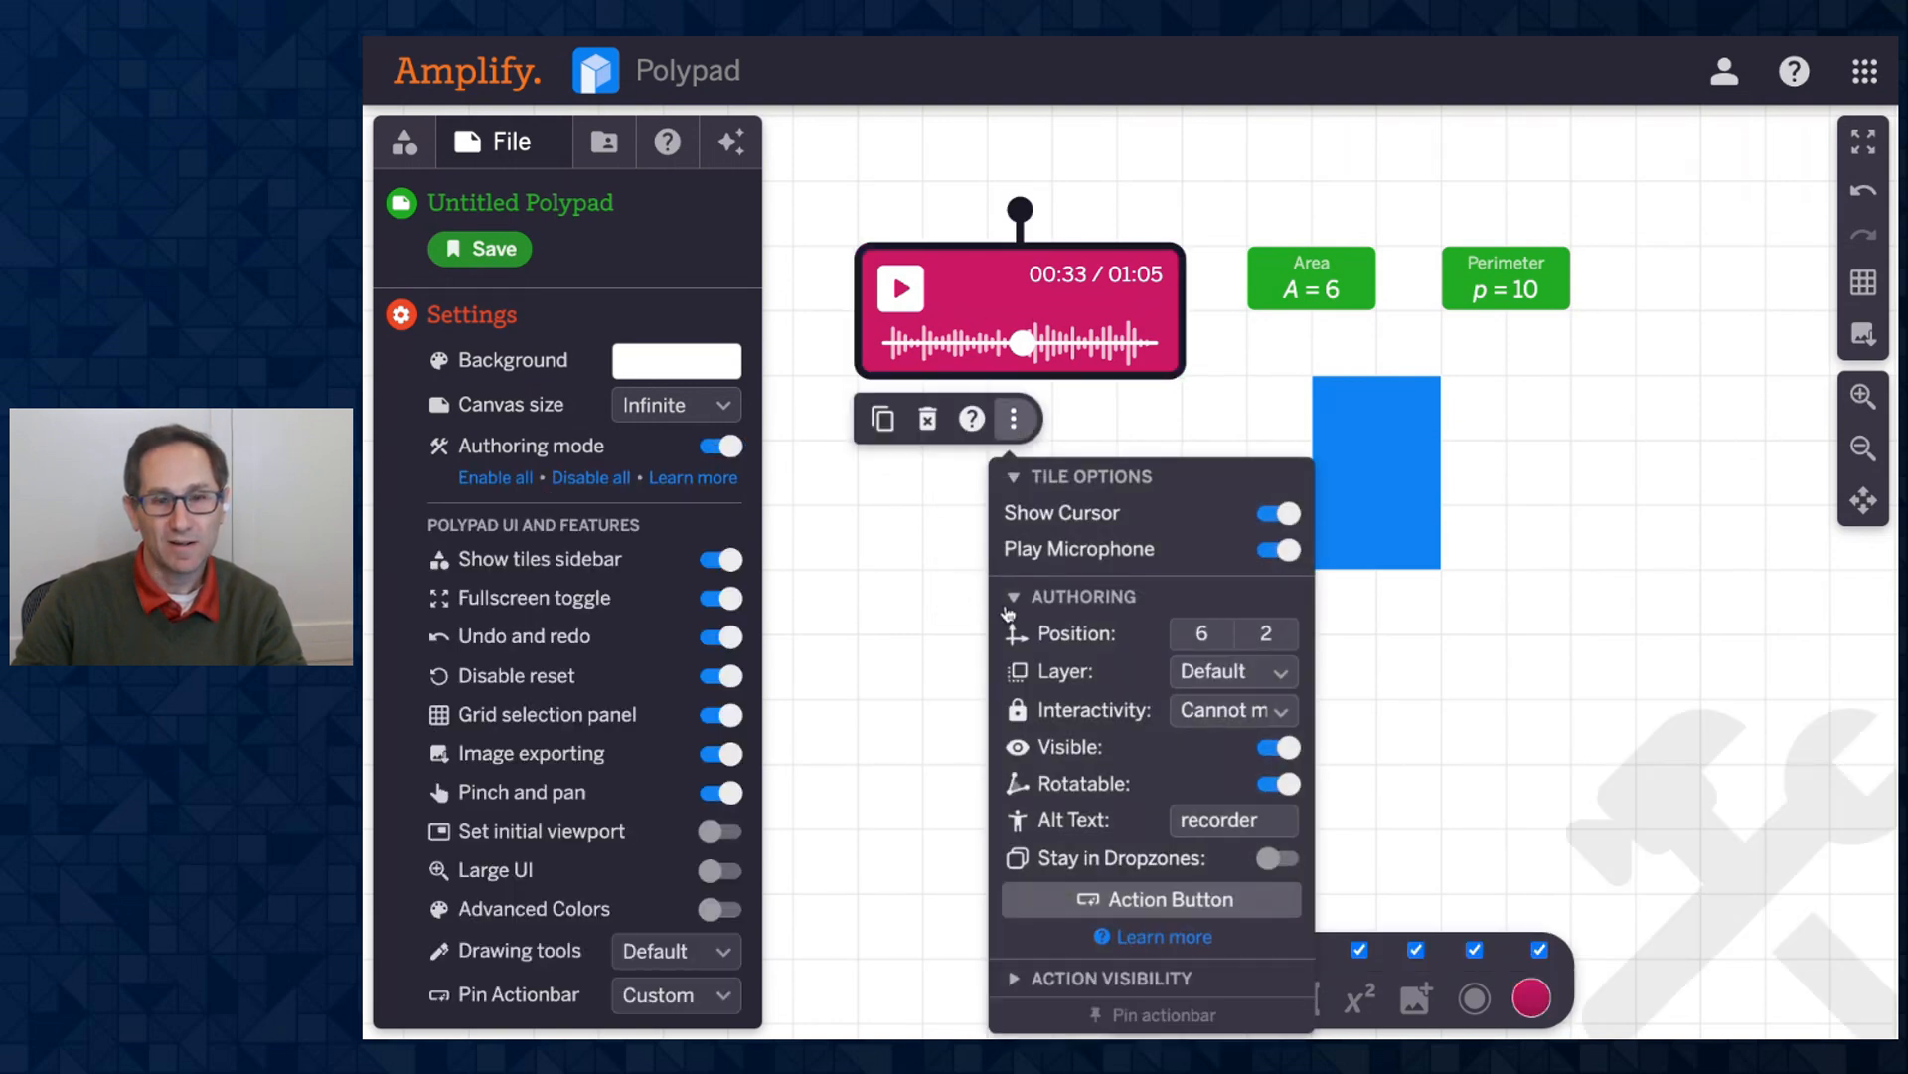
{"action": "left_click", "coordinate": [1021, 602]}
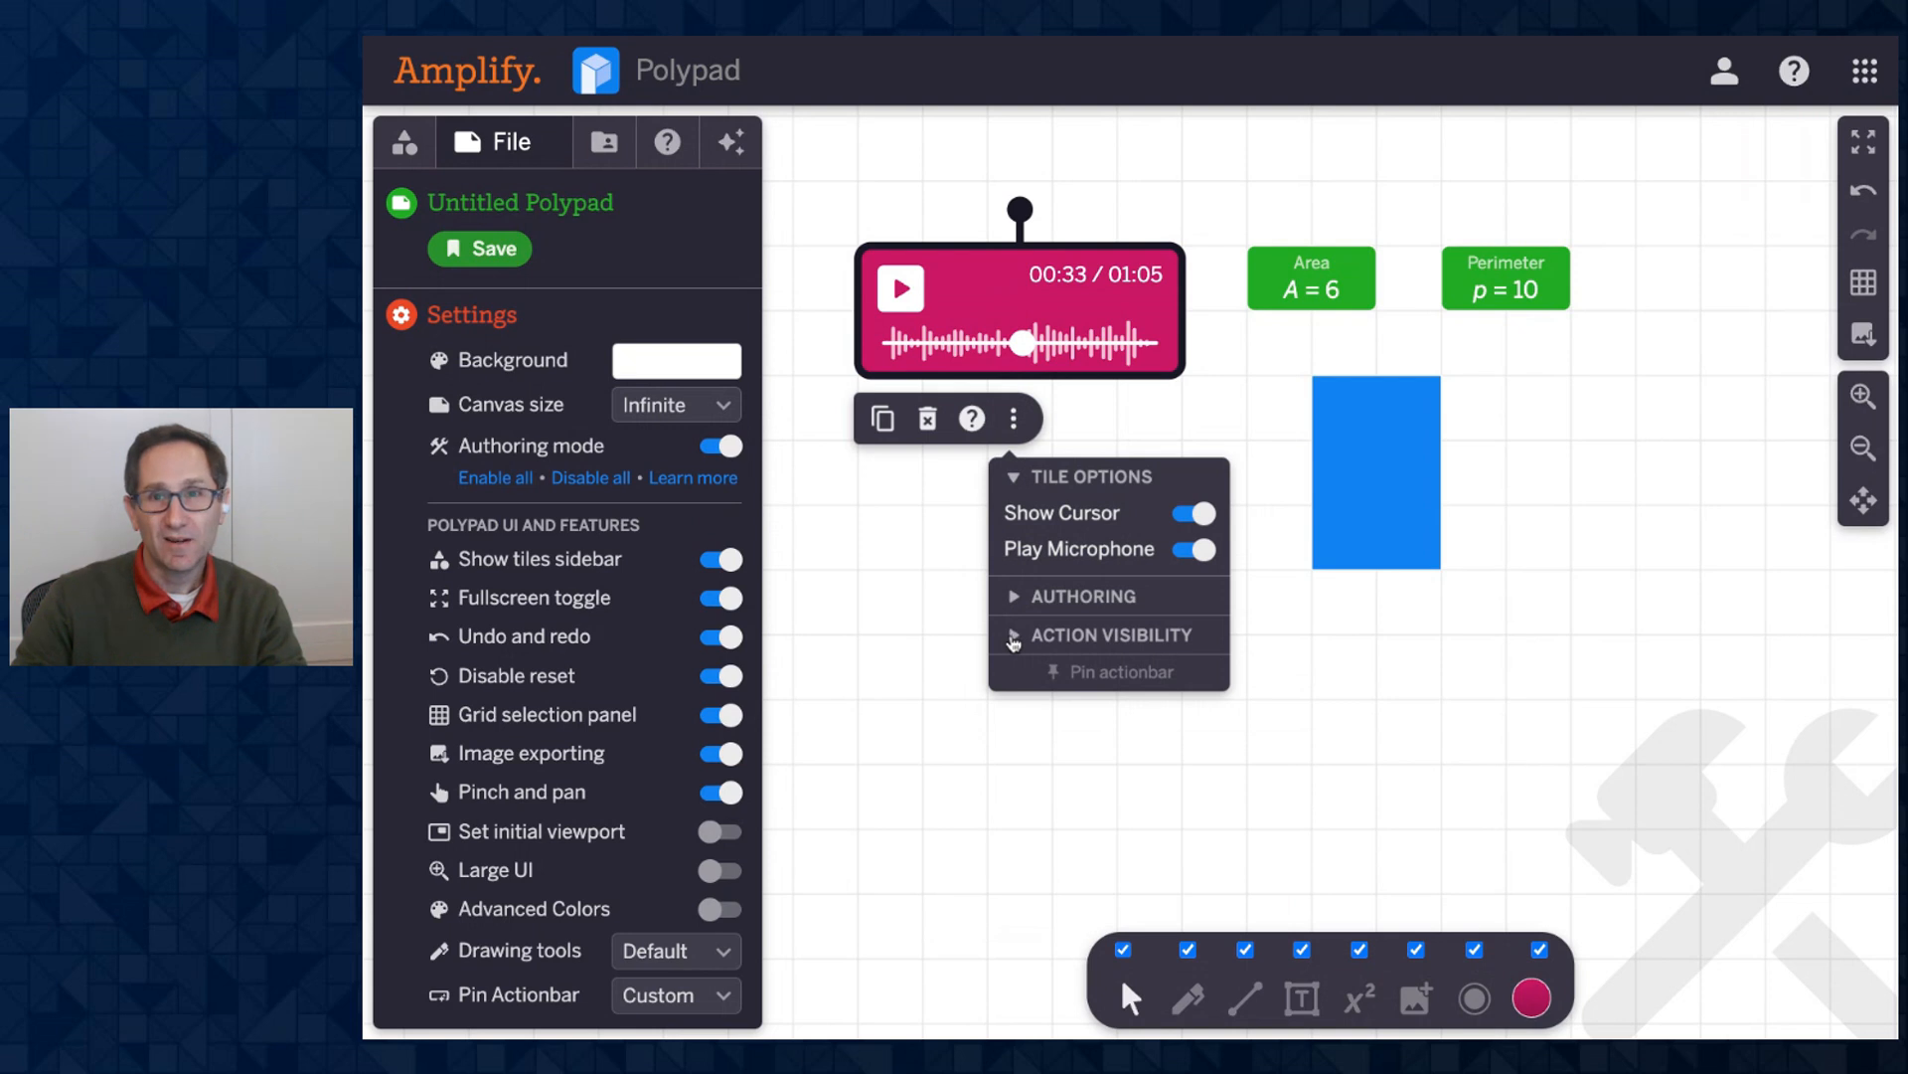
{"action": "left_click", "coordinate": [1013, 637]}
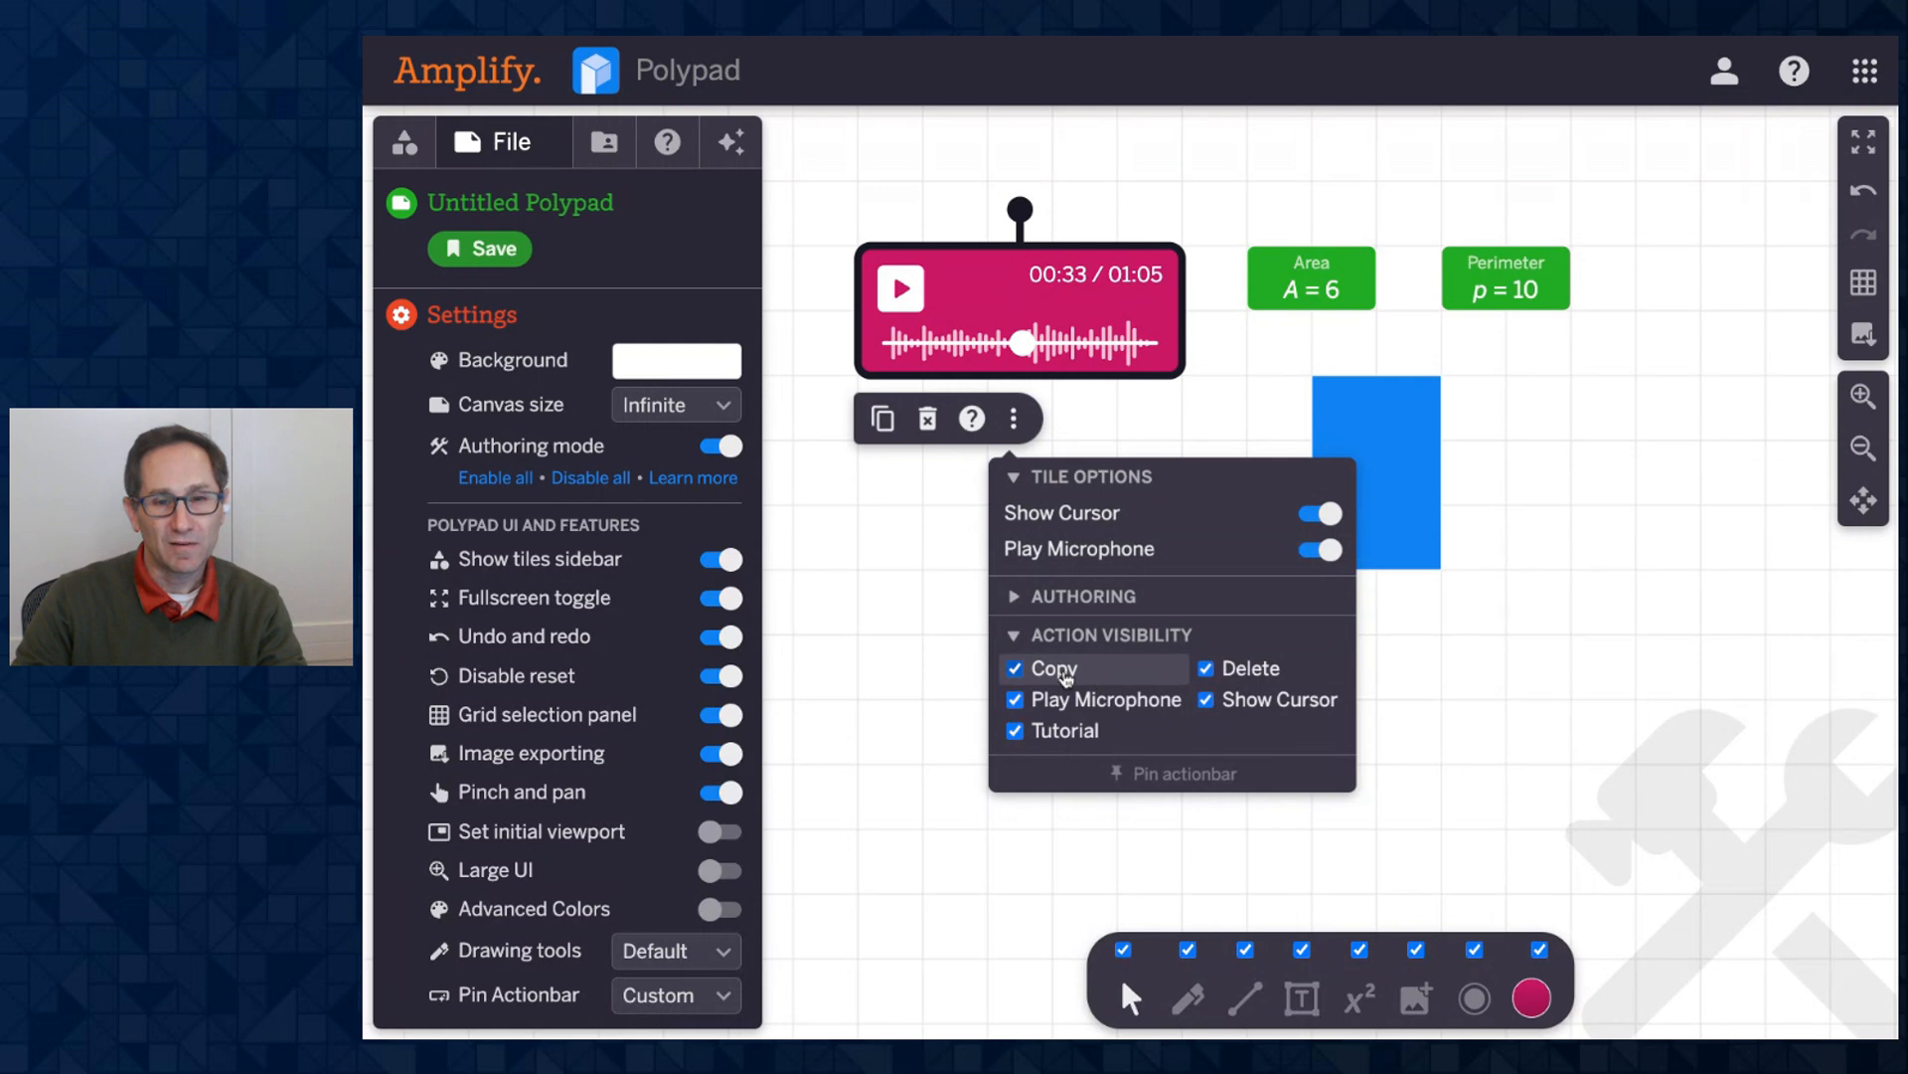
{"action": "left_click", "coordinate": [1054, 675]}
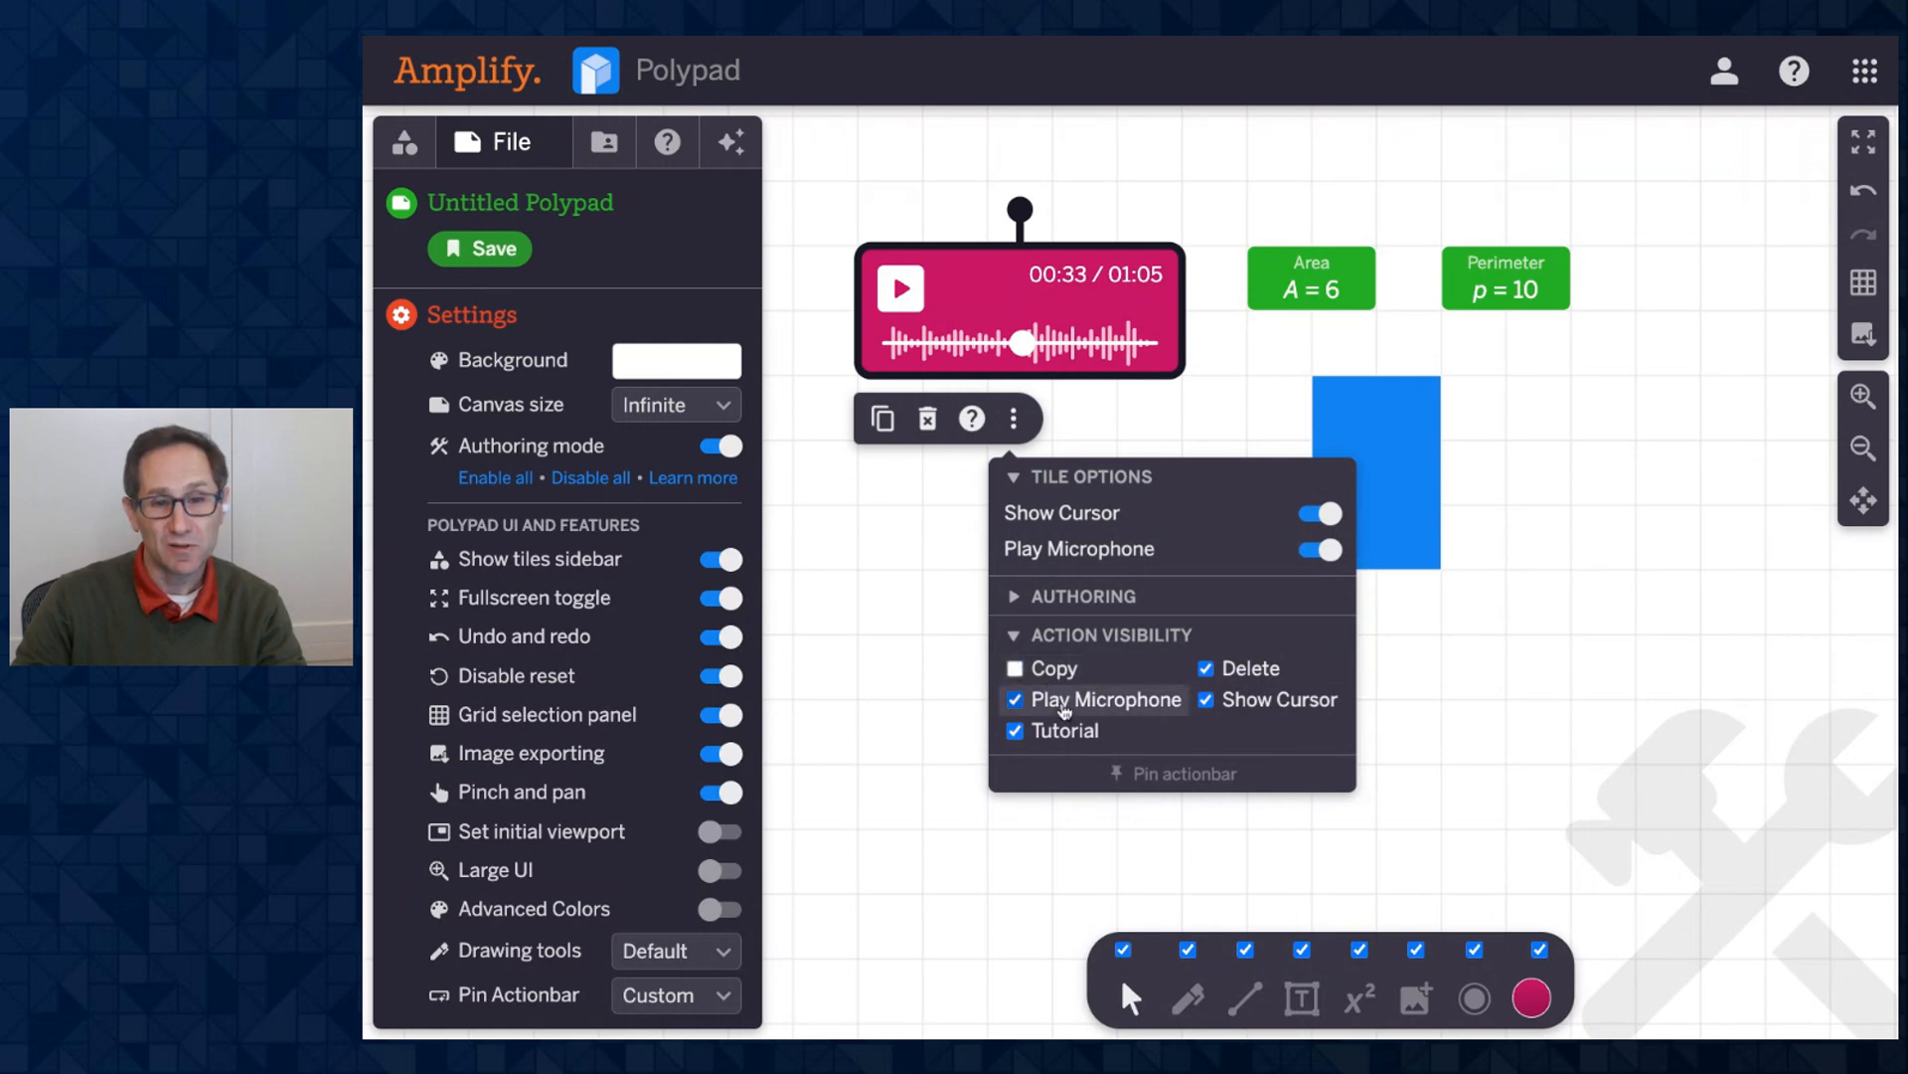
{"action": "left_click", "coordinate": [1056, 701]}
{"action": "left_click", "coordinate": [1053, 731]}
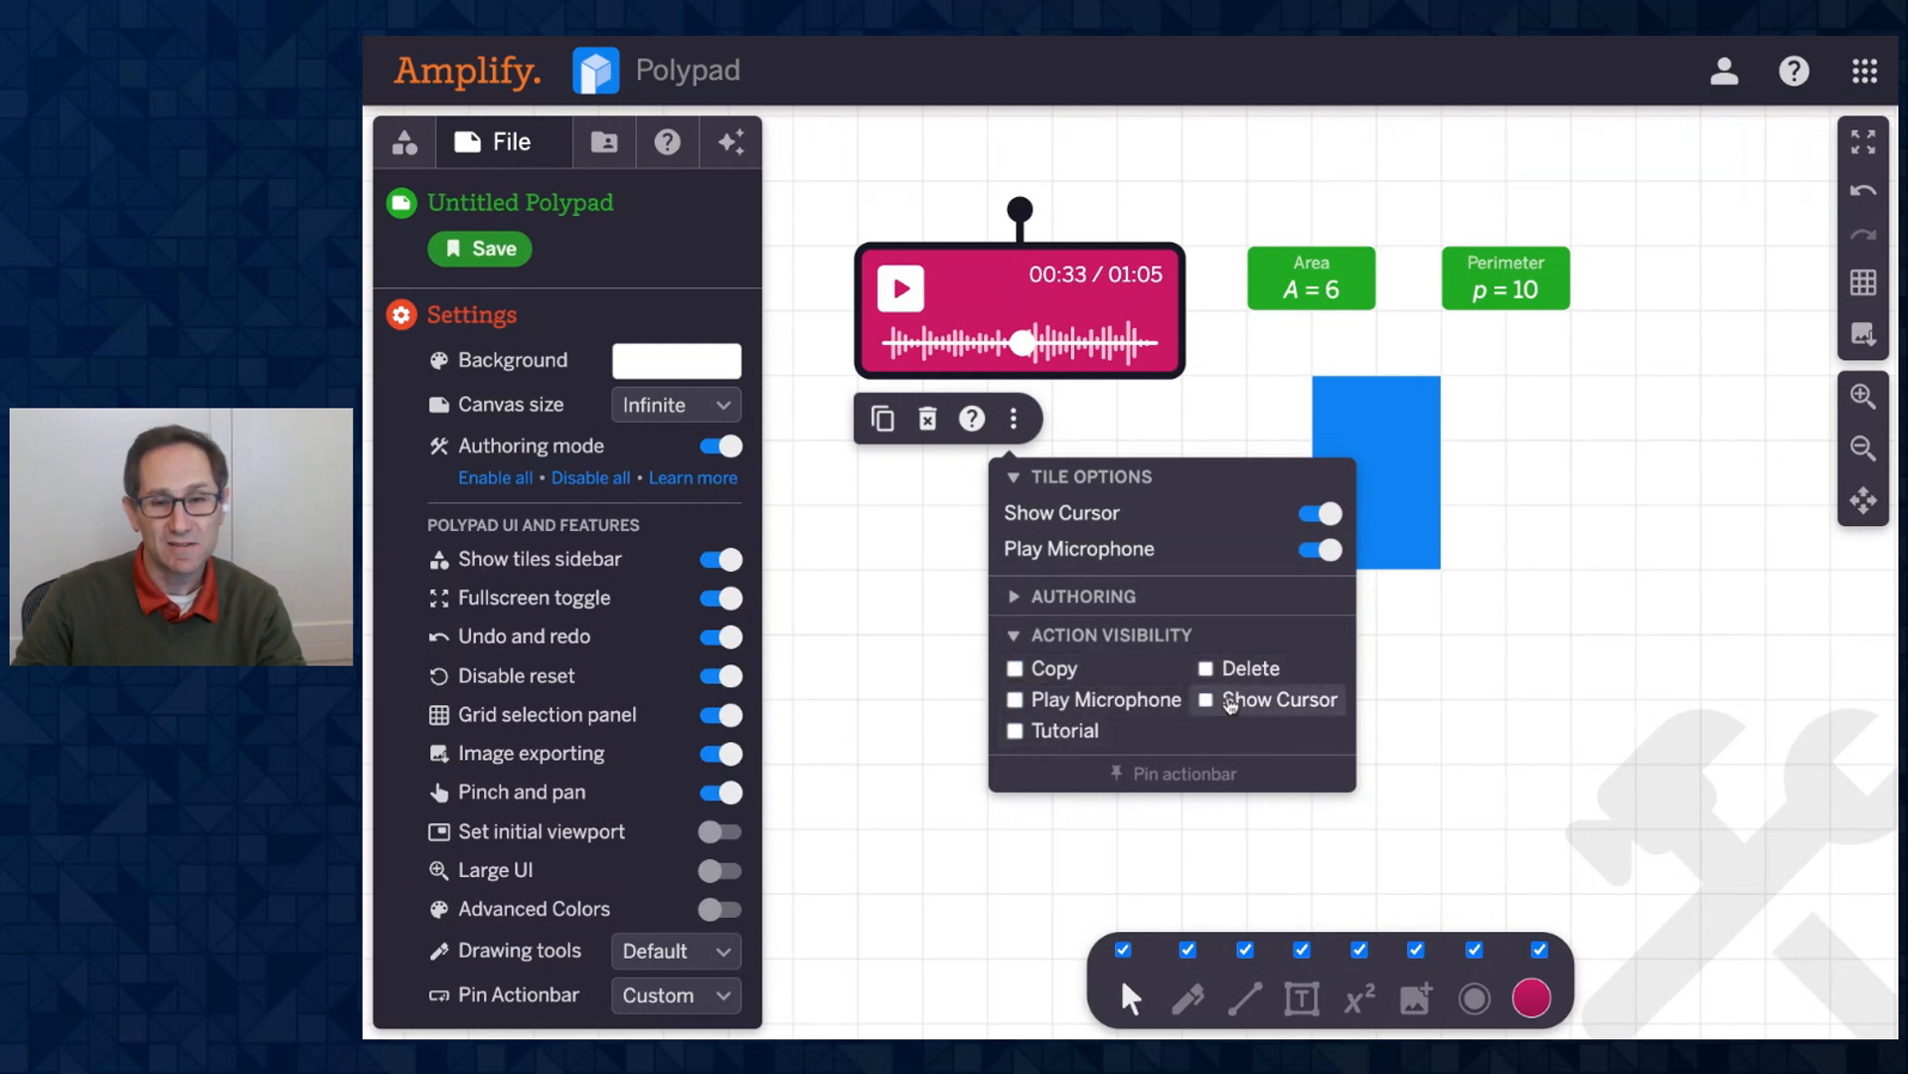
{"action": "left_click", "coordinate": [843, 576]}
{"action": "left_click", "coordinate": [940, 354]}
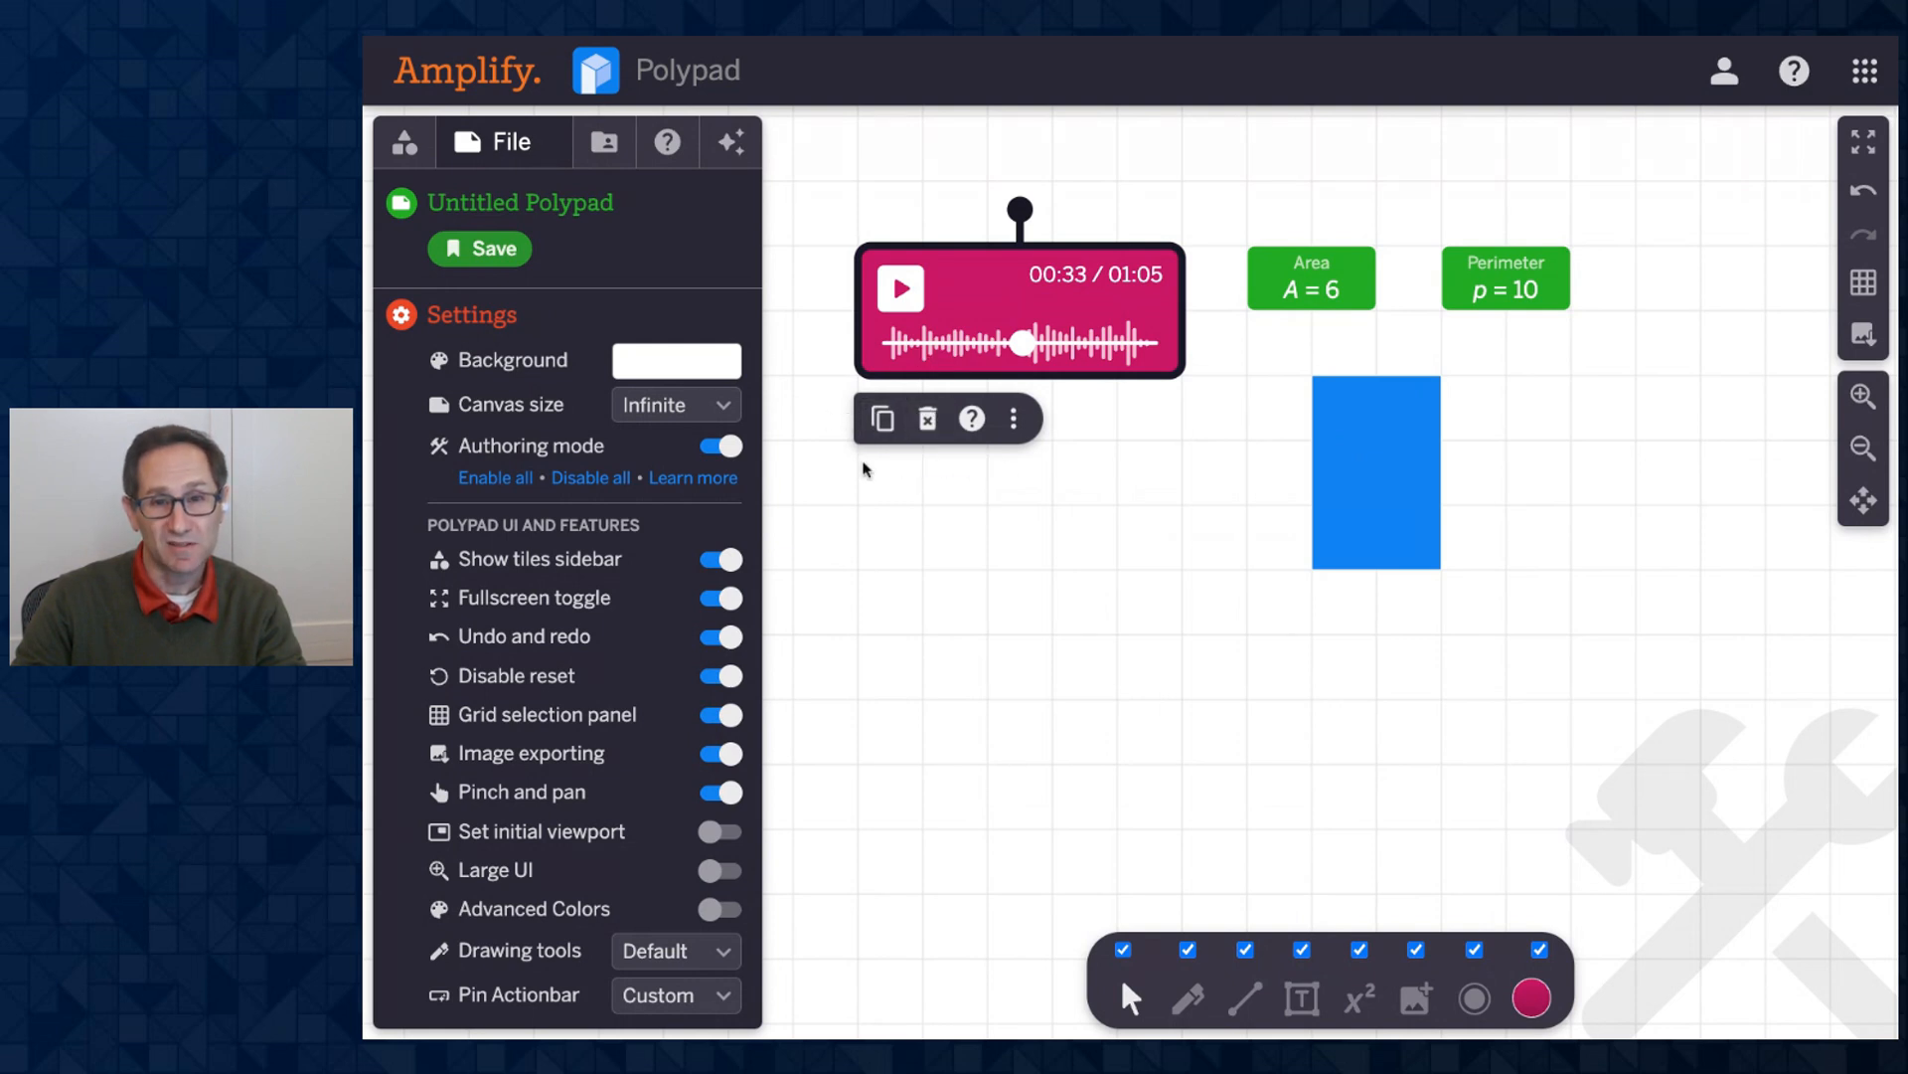
Turn off Authoring mode, resume the recording from 00:33, and pause it at 00:36.
{"action": "left_click", "coordinate": [710, 449]}
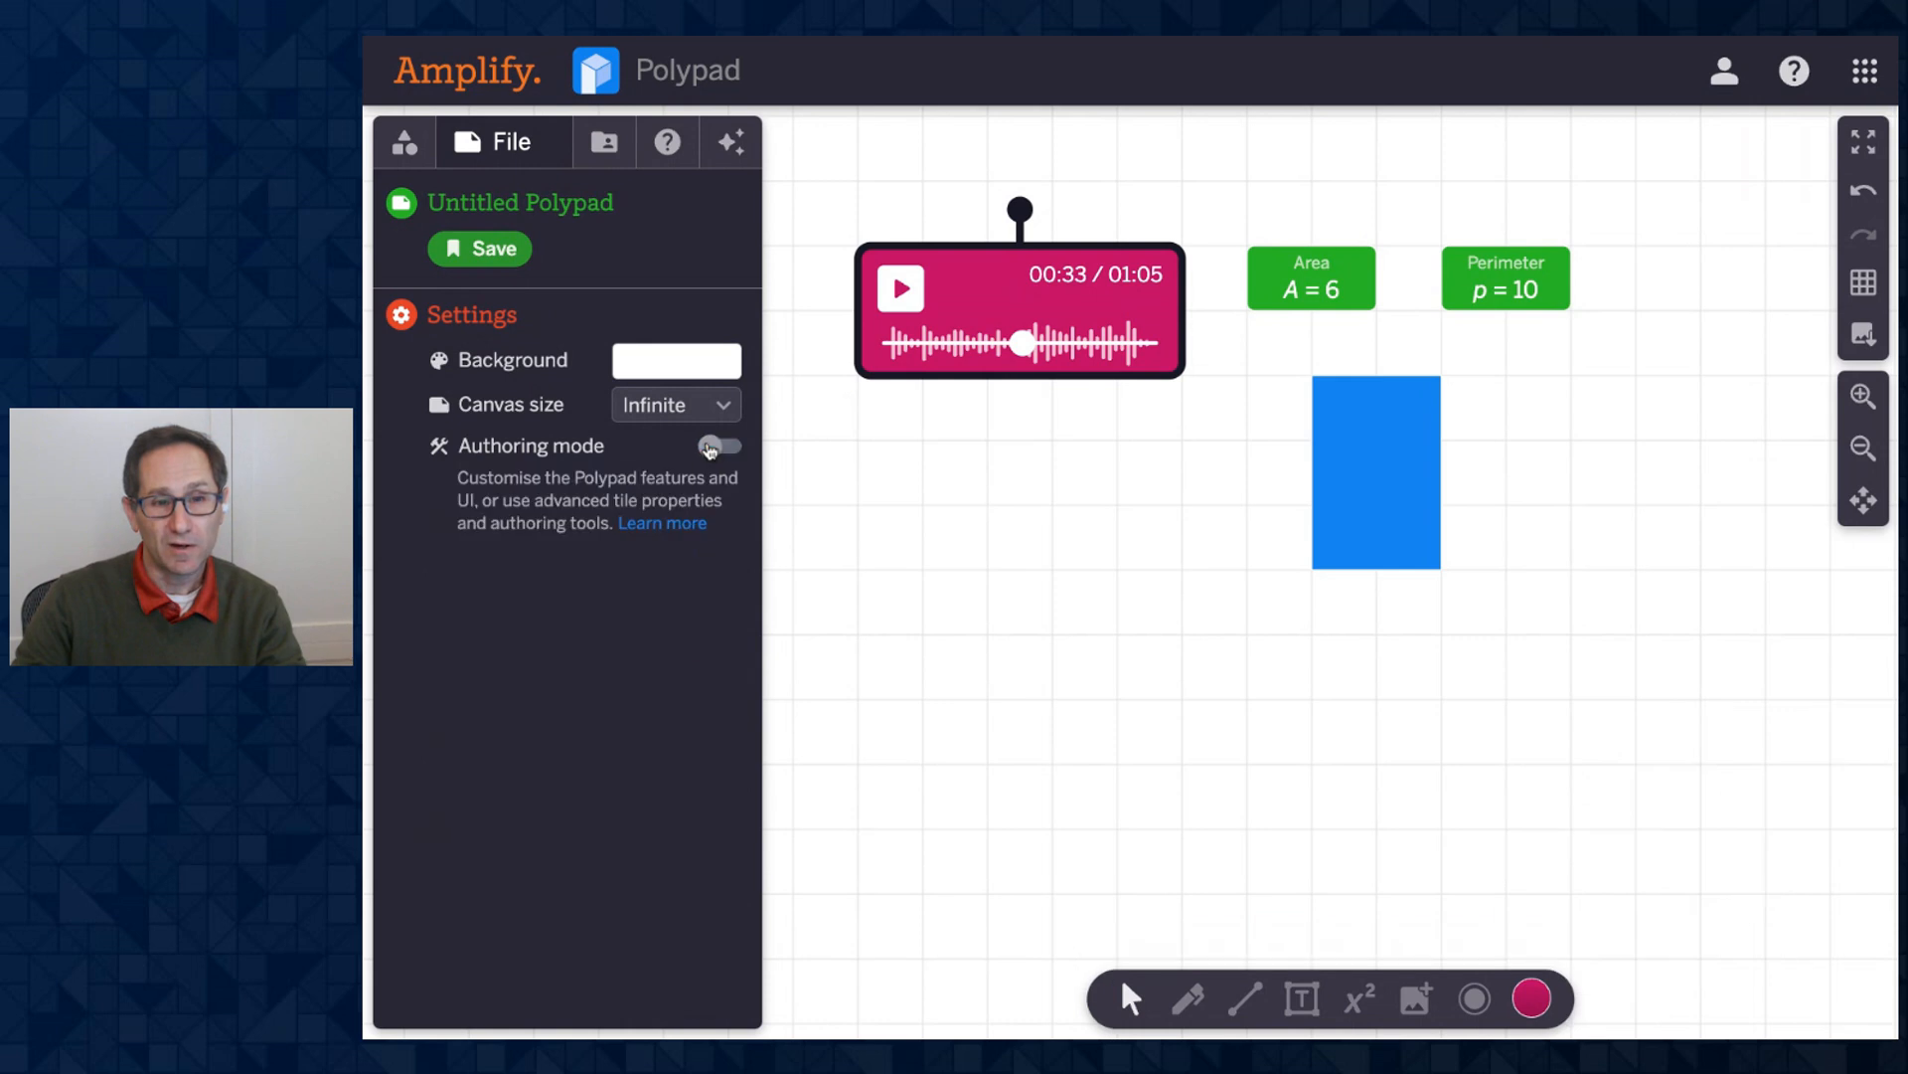
{"action": "left_click", "coordinate": [922, 487]}
{"action": "left_click", "coordinate": [980, 350]}
{"action": "left_click", "coordinate": [900, 291]}
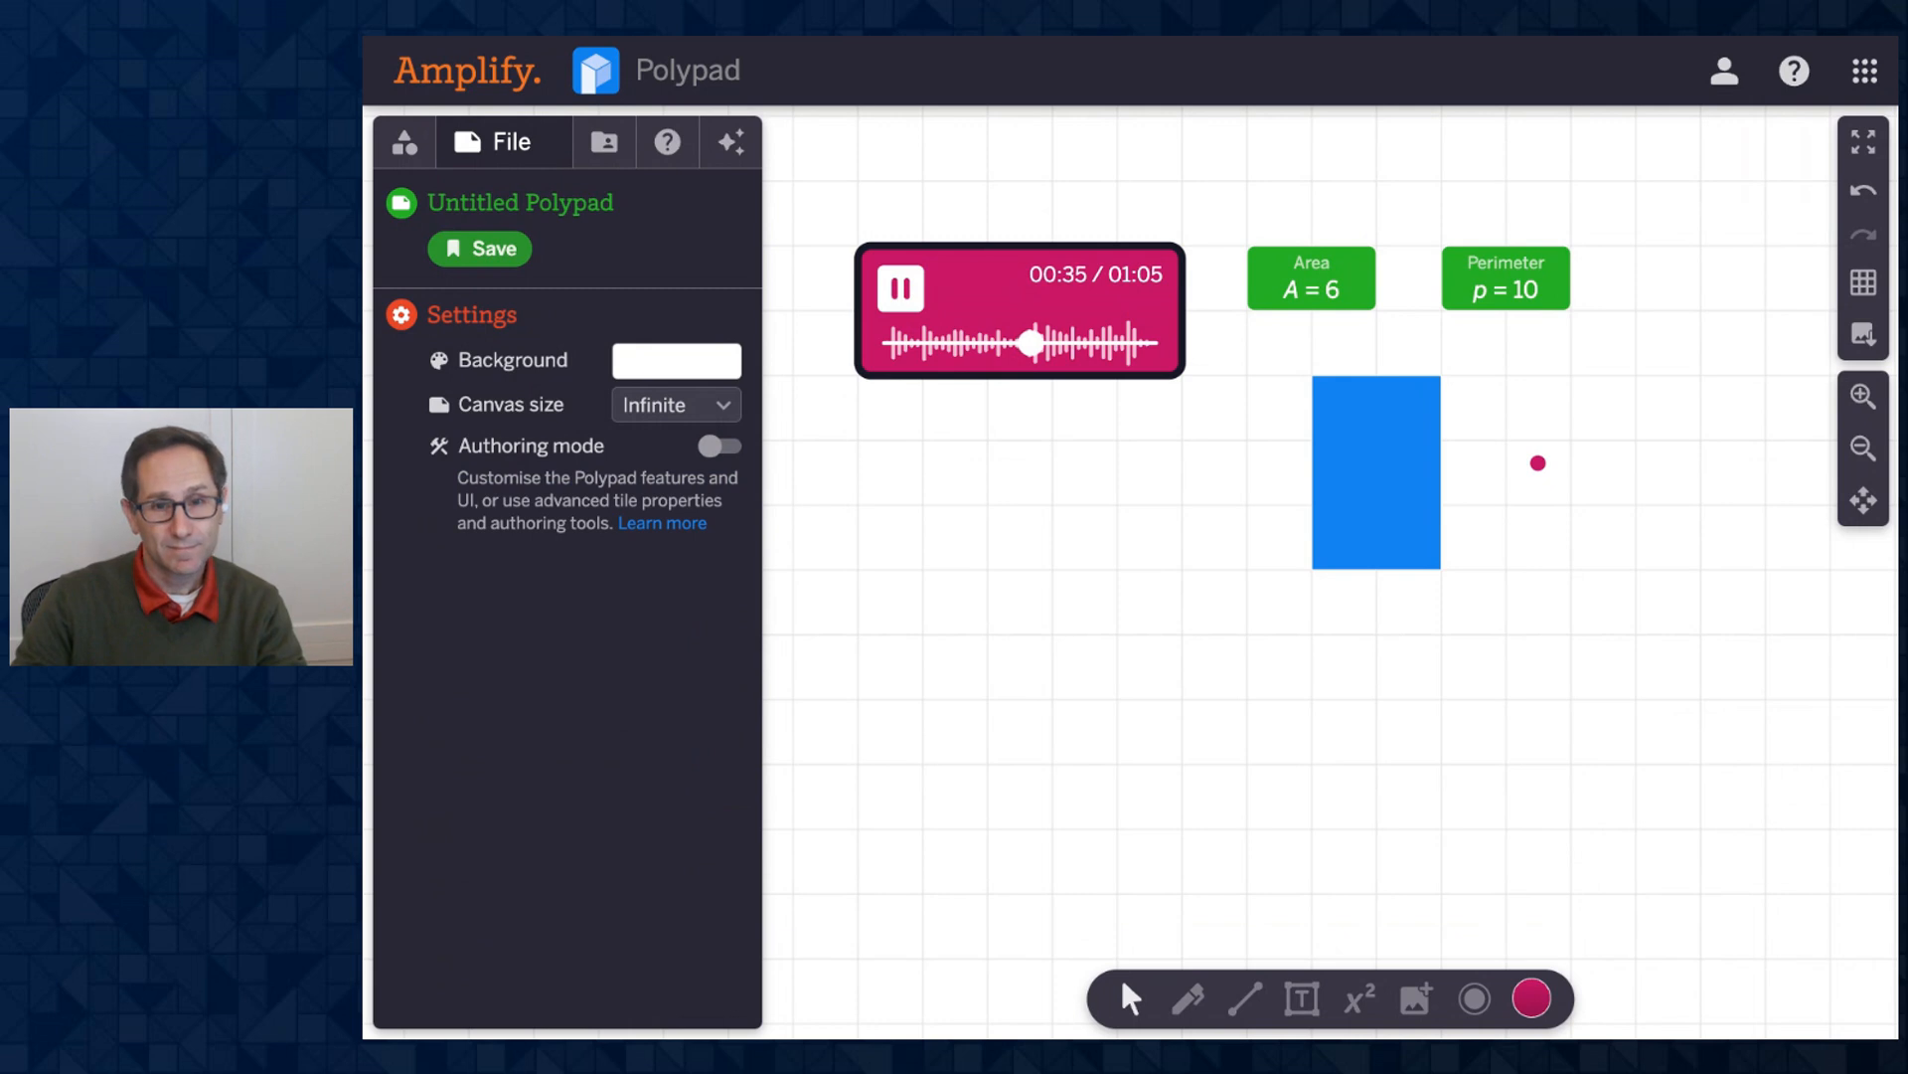
{"action": "key", "text": "space"}
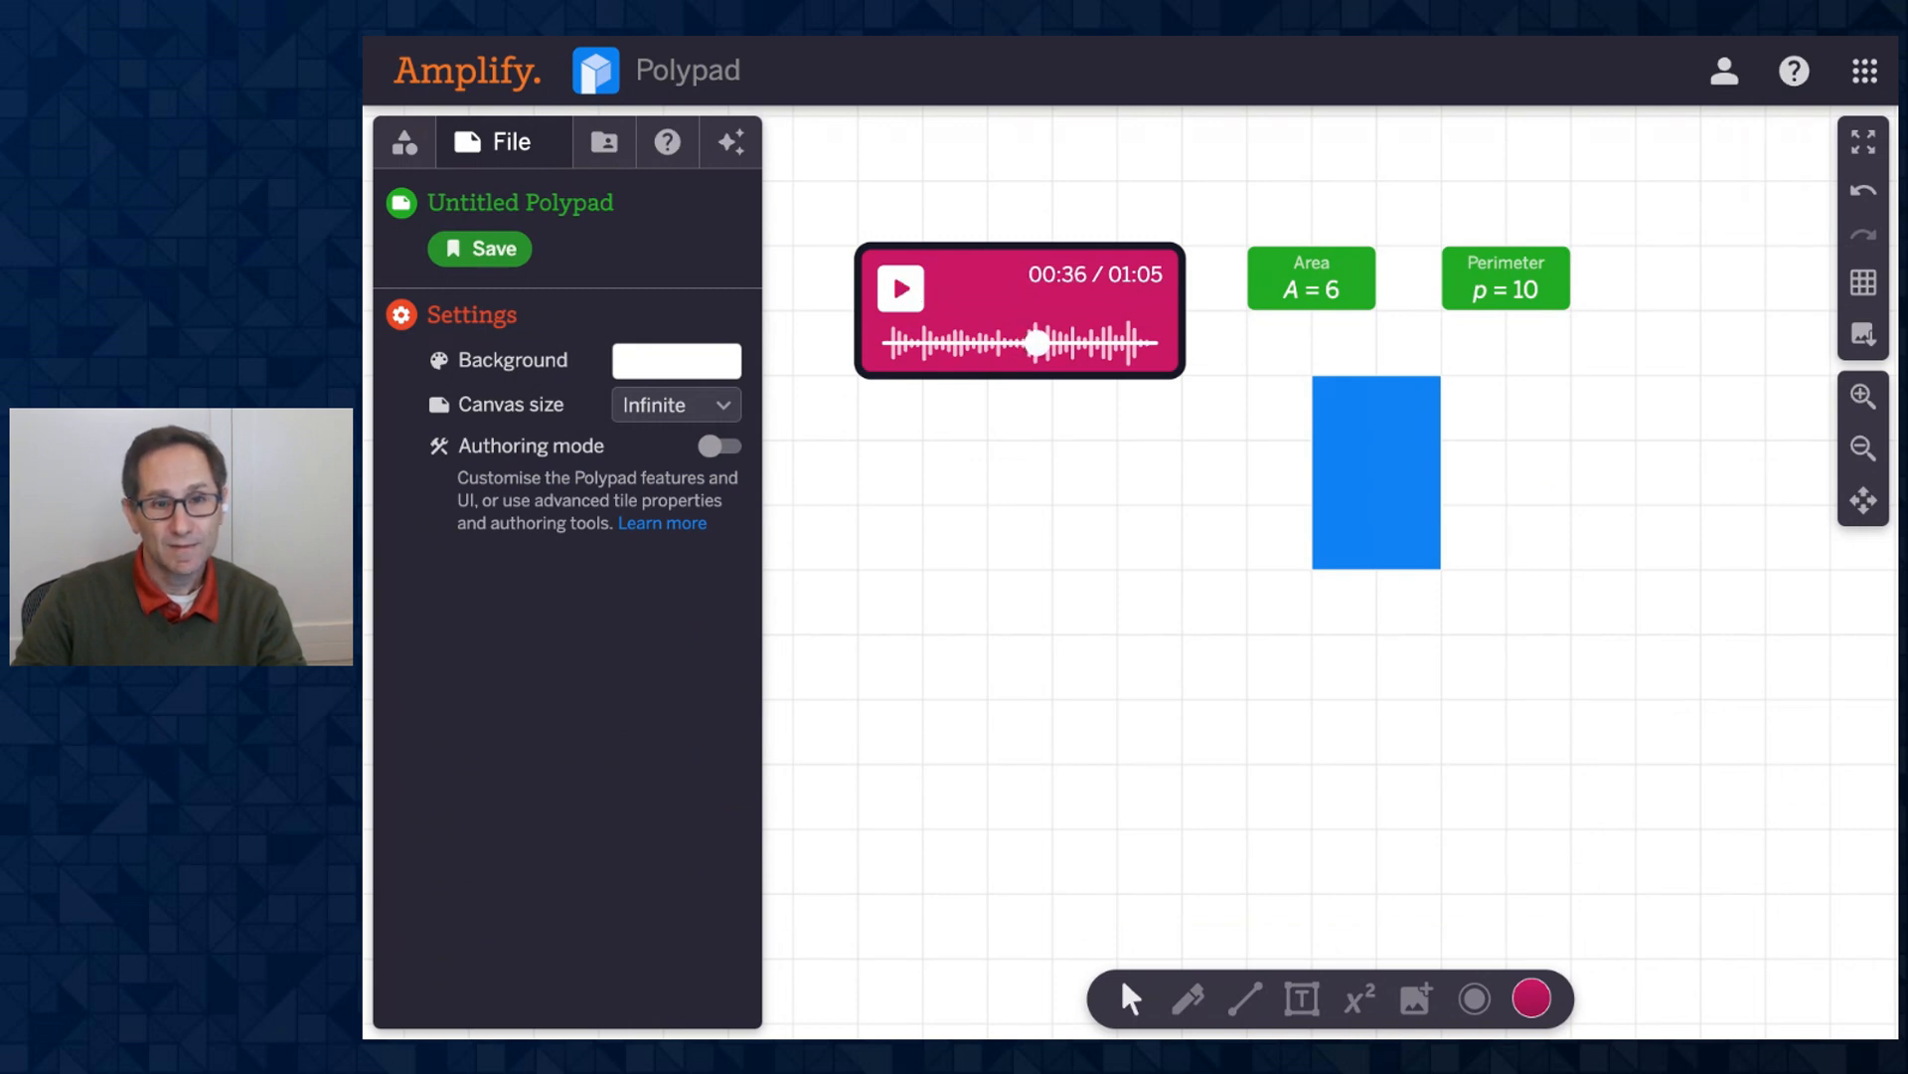
Widen the locked rectangle to 3 by 3 grid units and return it to 2 by 3.
{"action": "left_click", "coordinate": [1369, 470]}
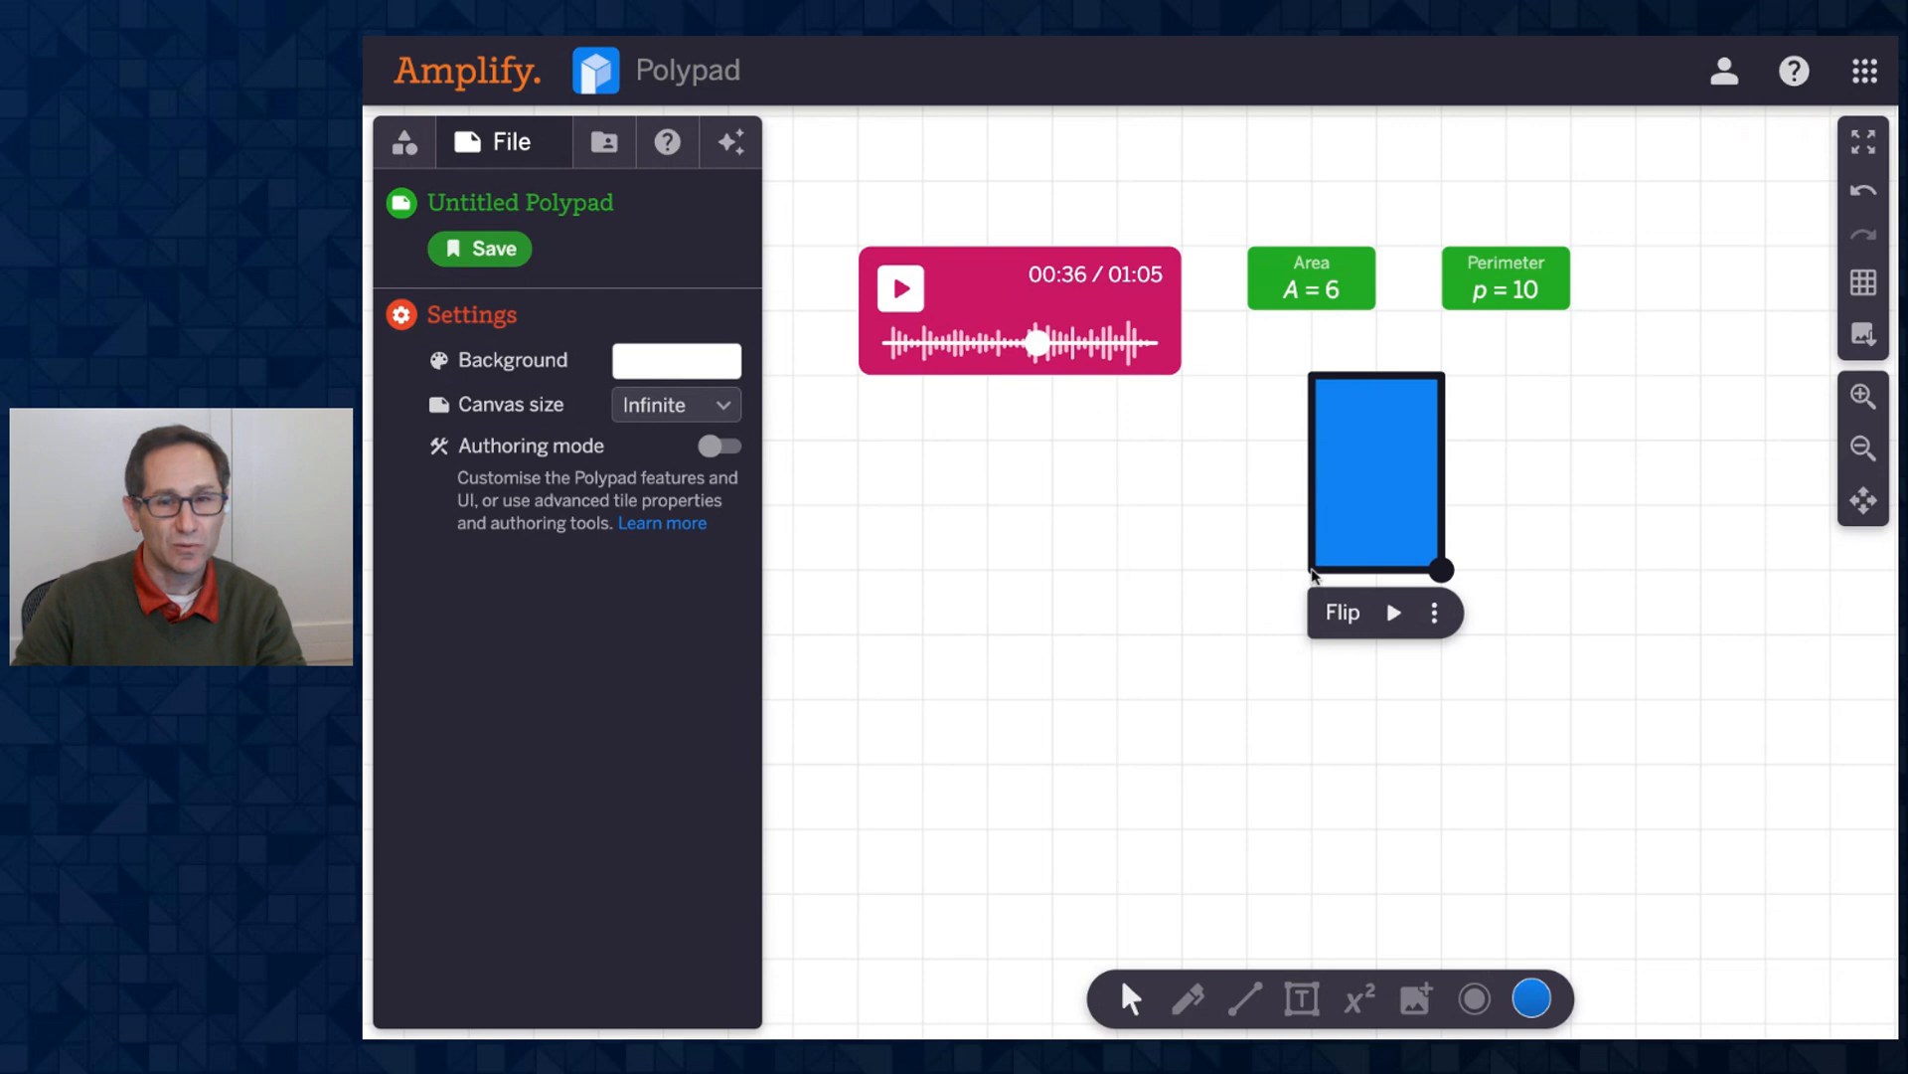
{"action": "left_click_drag", "start_coordinate": [1444, 571], "coordinate": [1507, 569]}
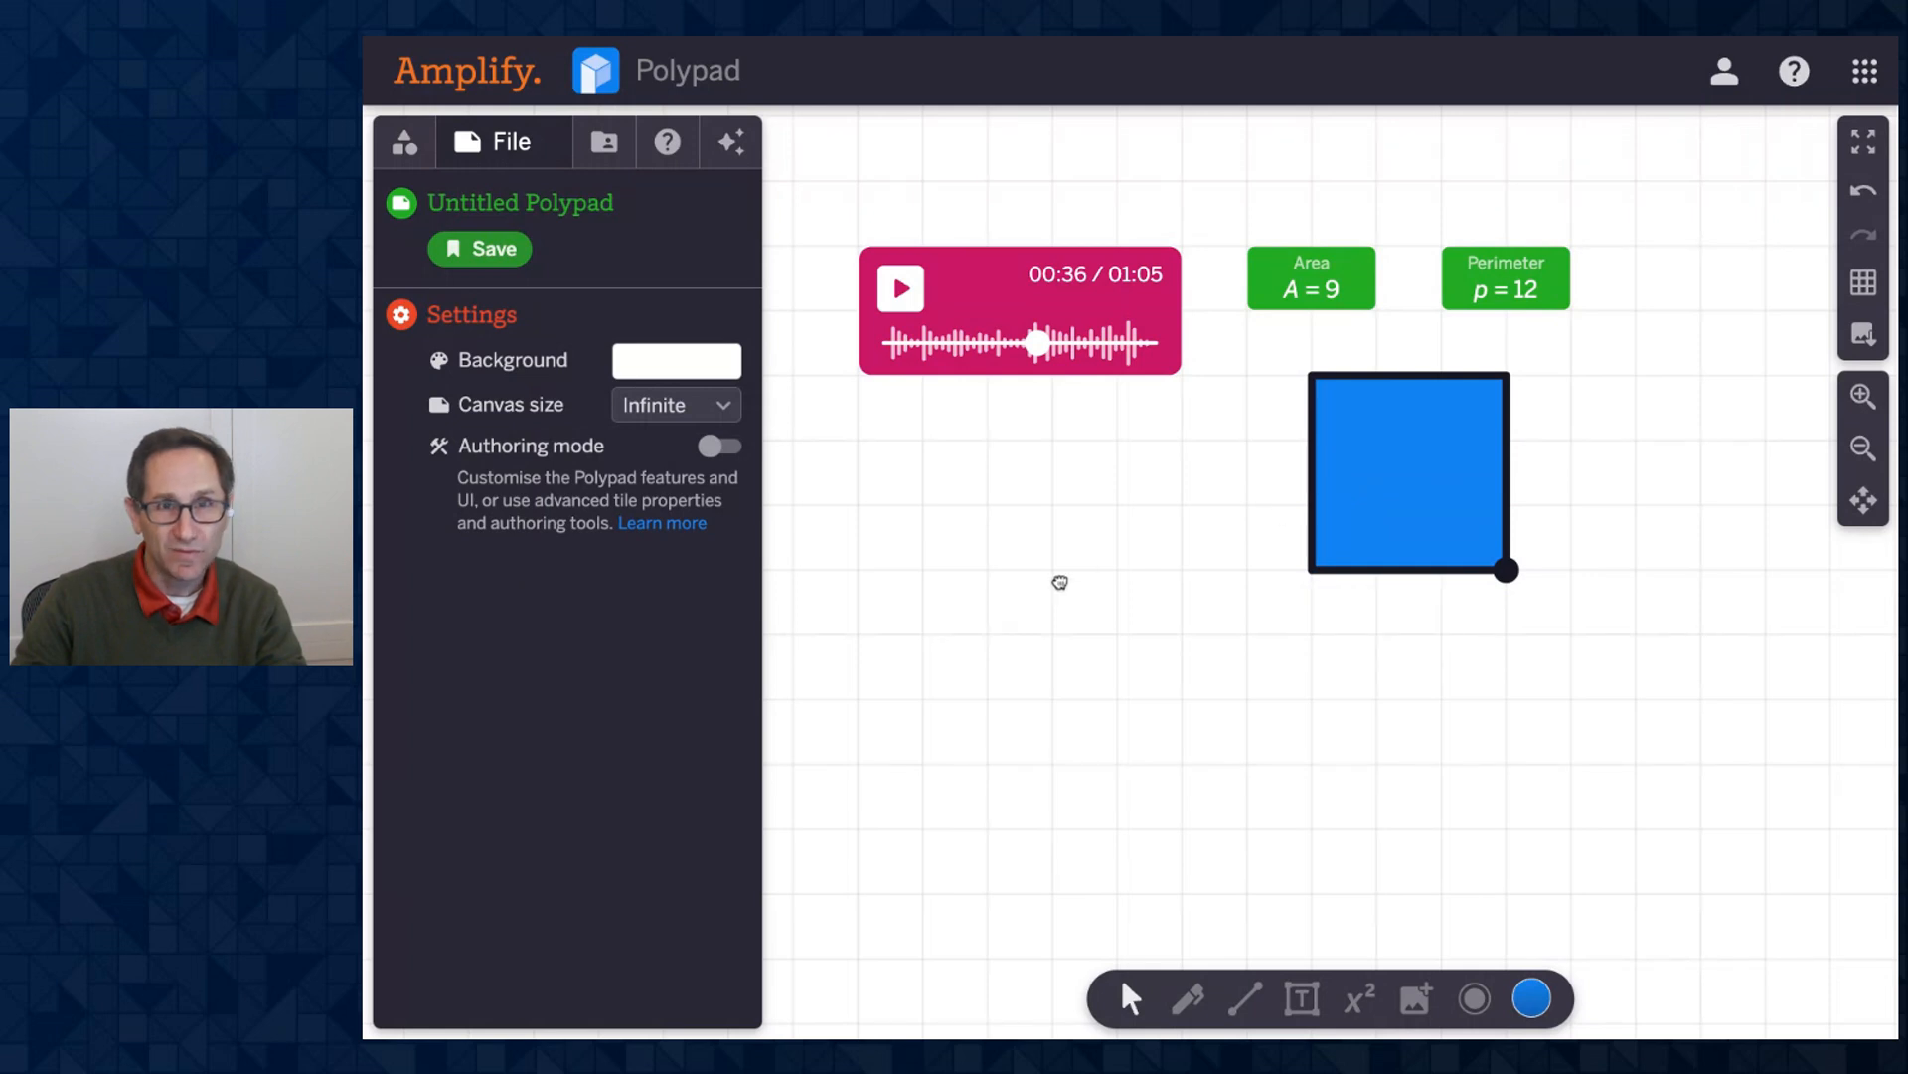
{"action": "left_click_drag", "start_coordinate": [1517, 567], "coordinate": [1441, 570]}
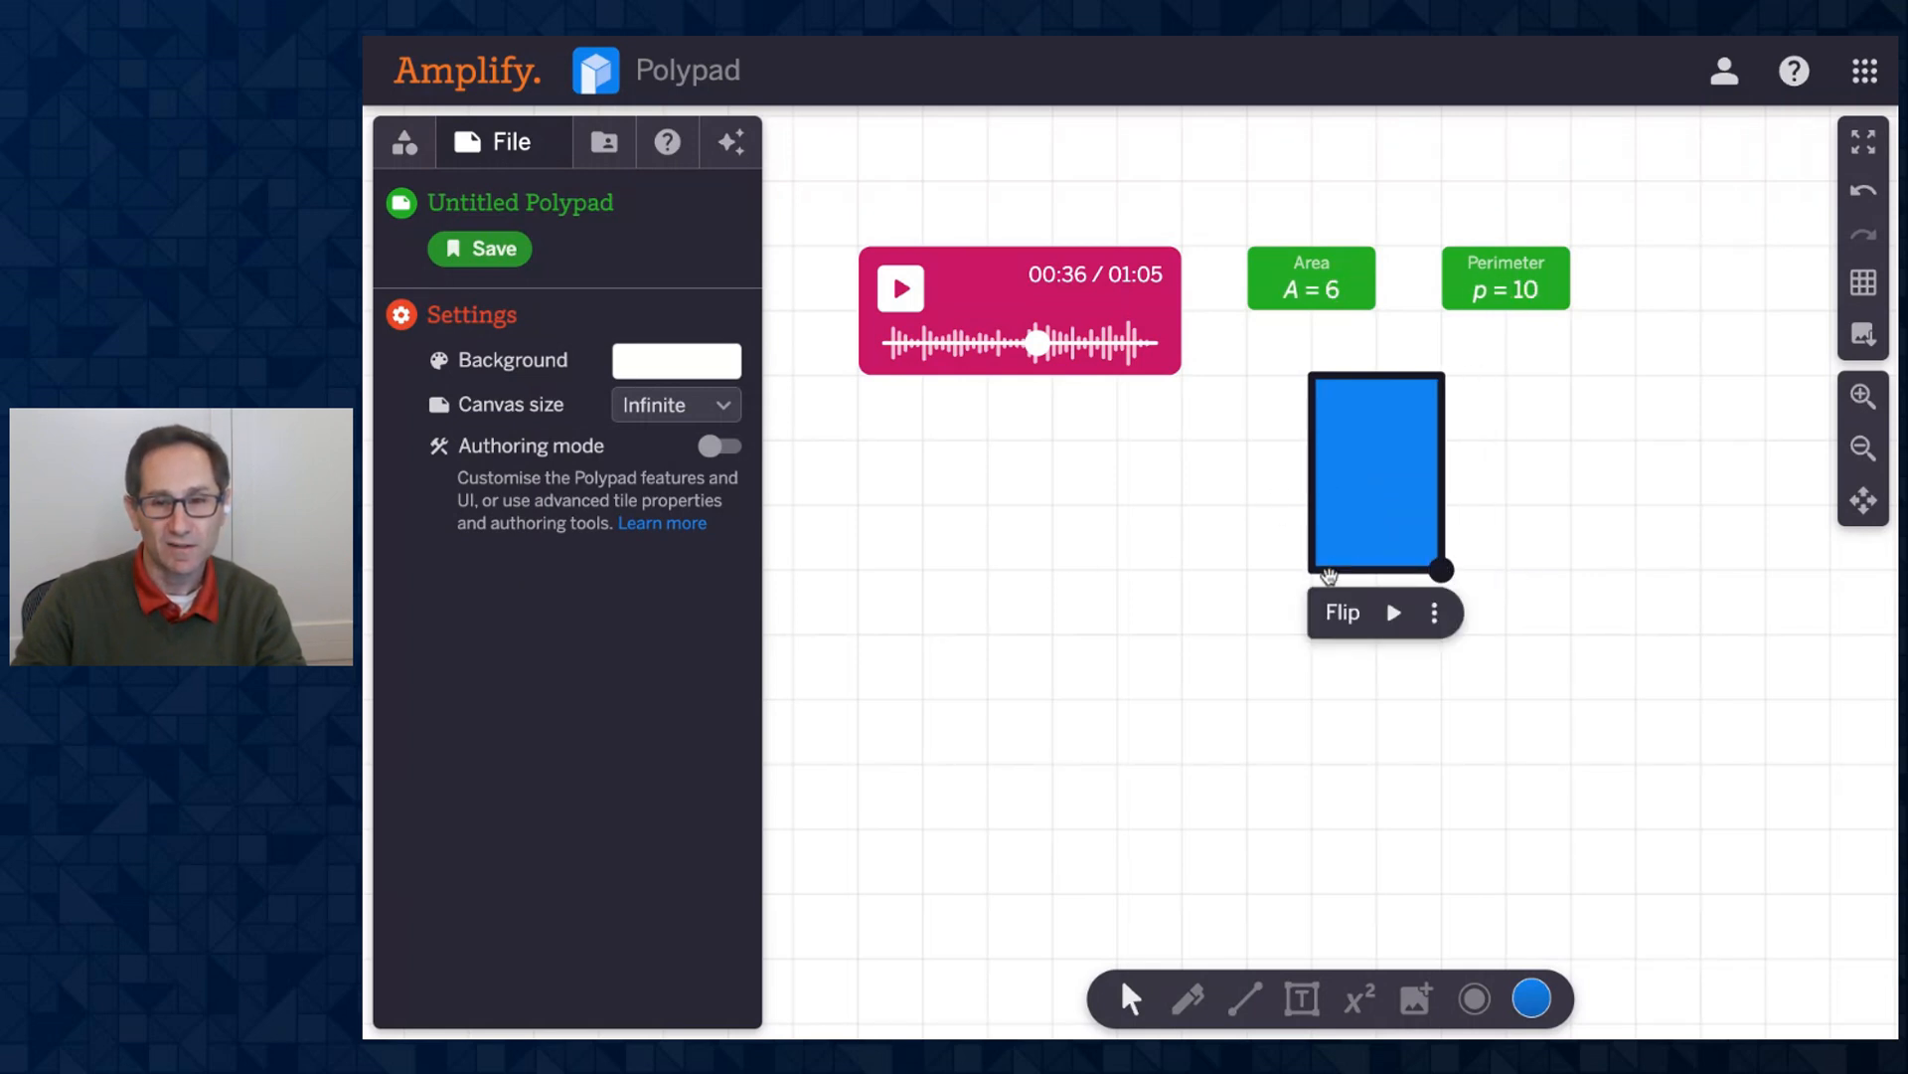
Examine the tile options and compute actions still offered for the locked rectangle outside Authoring mode.
{"action": "left_click", "coordinate": [1435, 612]}
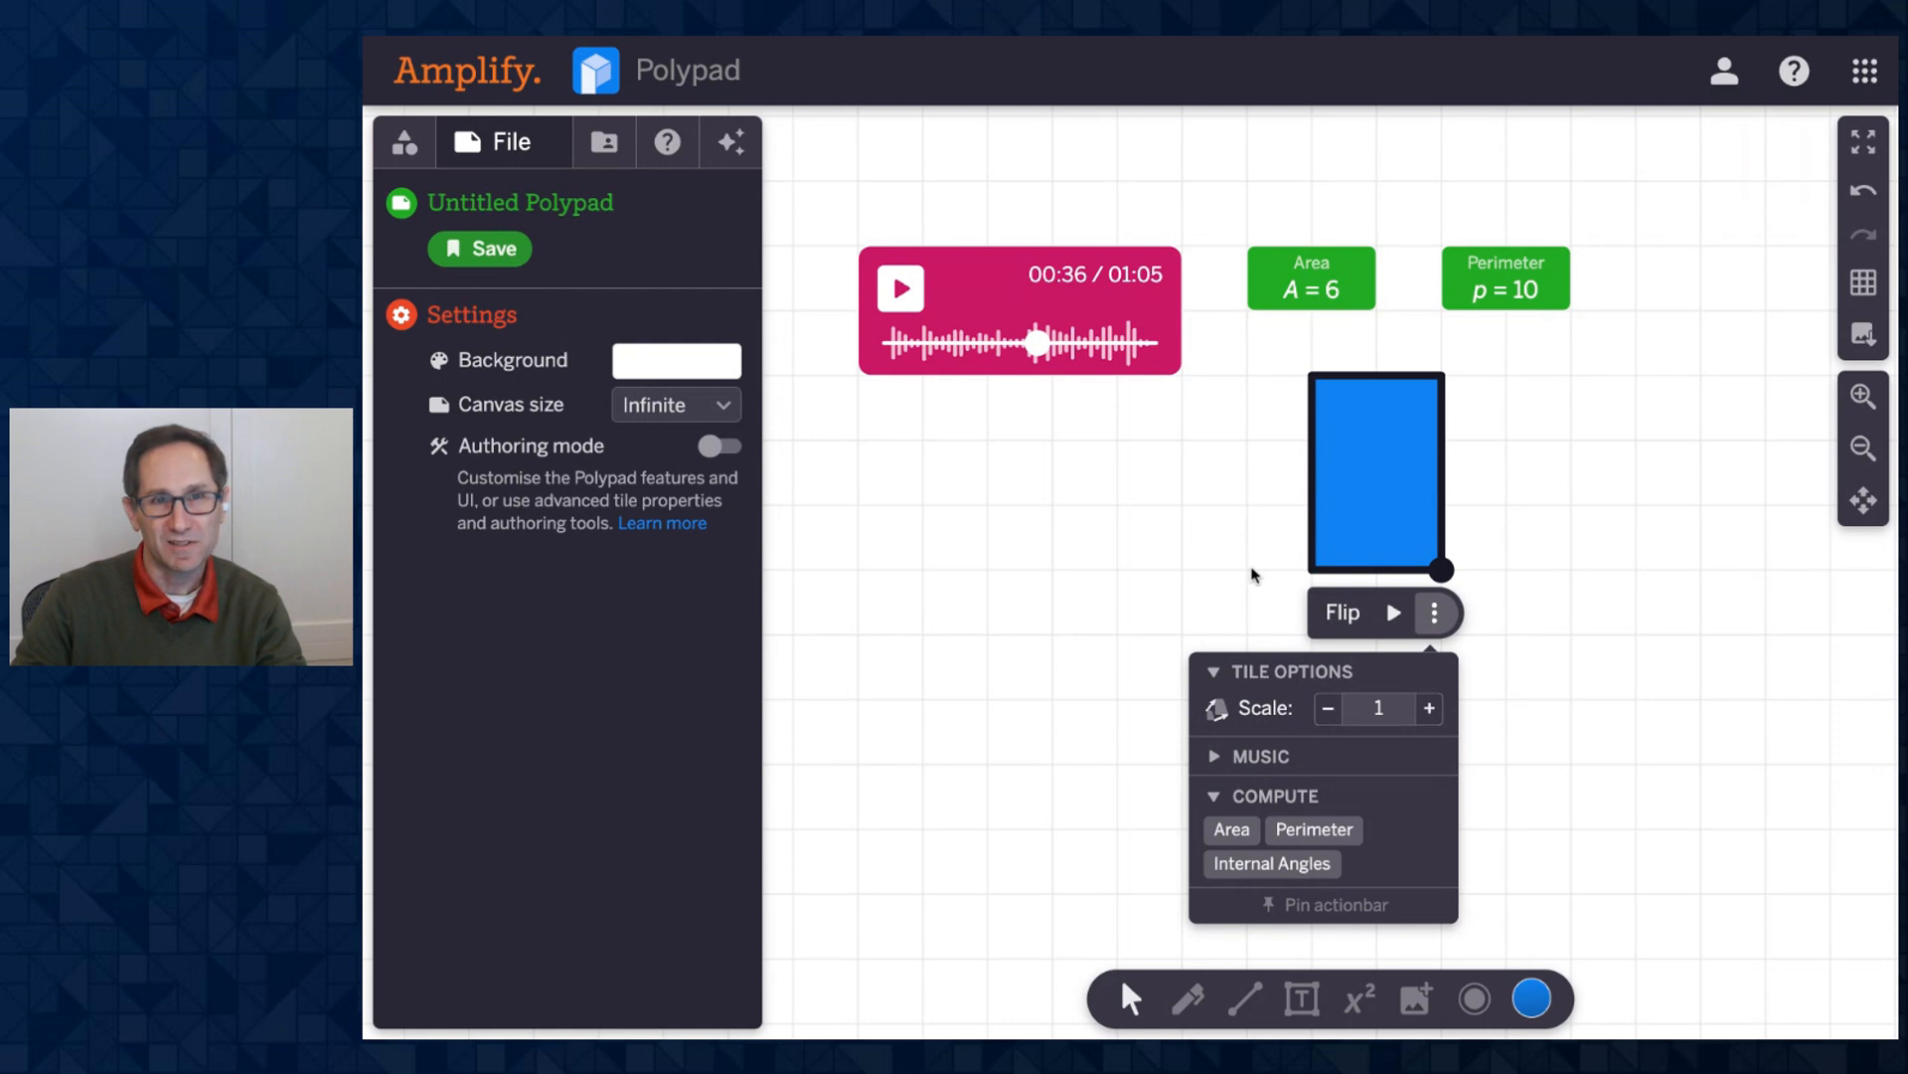
{"action": "left_click", "coordinate": [1291, 520]}
{"action": "left_click", "coordinate": [1384, 512]}
{"action": "mouse_move", "coordinate": [1444, 571]}
{"action": "left_mouse_down"}
{"action": "mouse_move", "coordinate": [1479, 574]}
{"action": "mouse_move", "coordinate": [1444, 573]}
{"action": "left_mouse_up"}
Turn on Authoring mode and hide the rectangle's Animation, Internal Angles, Note, Play, Scale and Sound actions.
{"action": "left_click", "coordinate": [722, 447]}
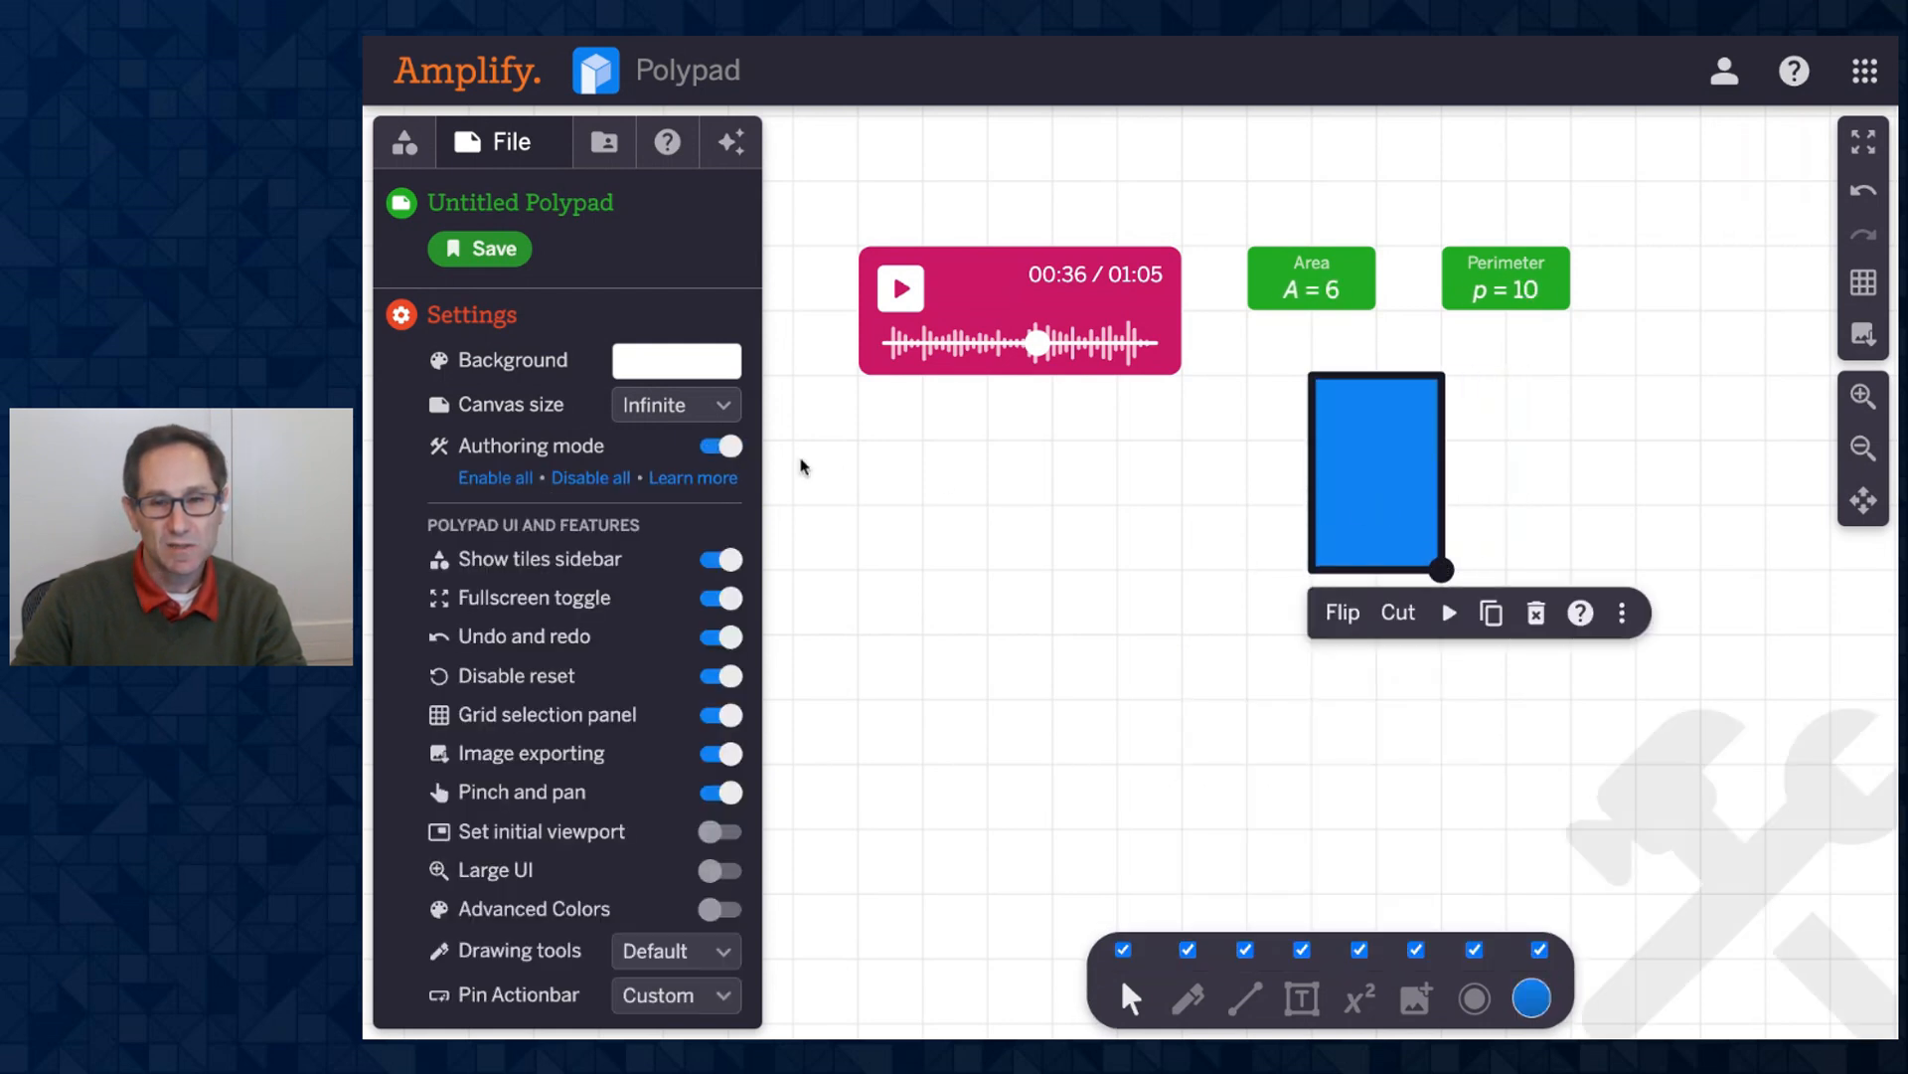
{"action": "left_click", "coordinate": [1622, 612]}
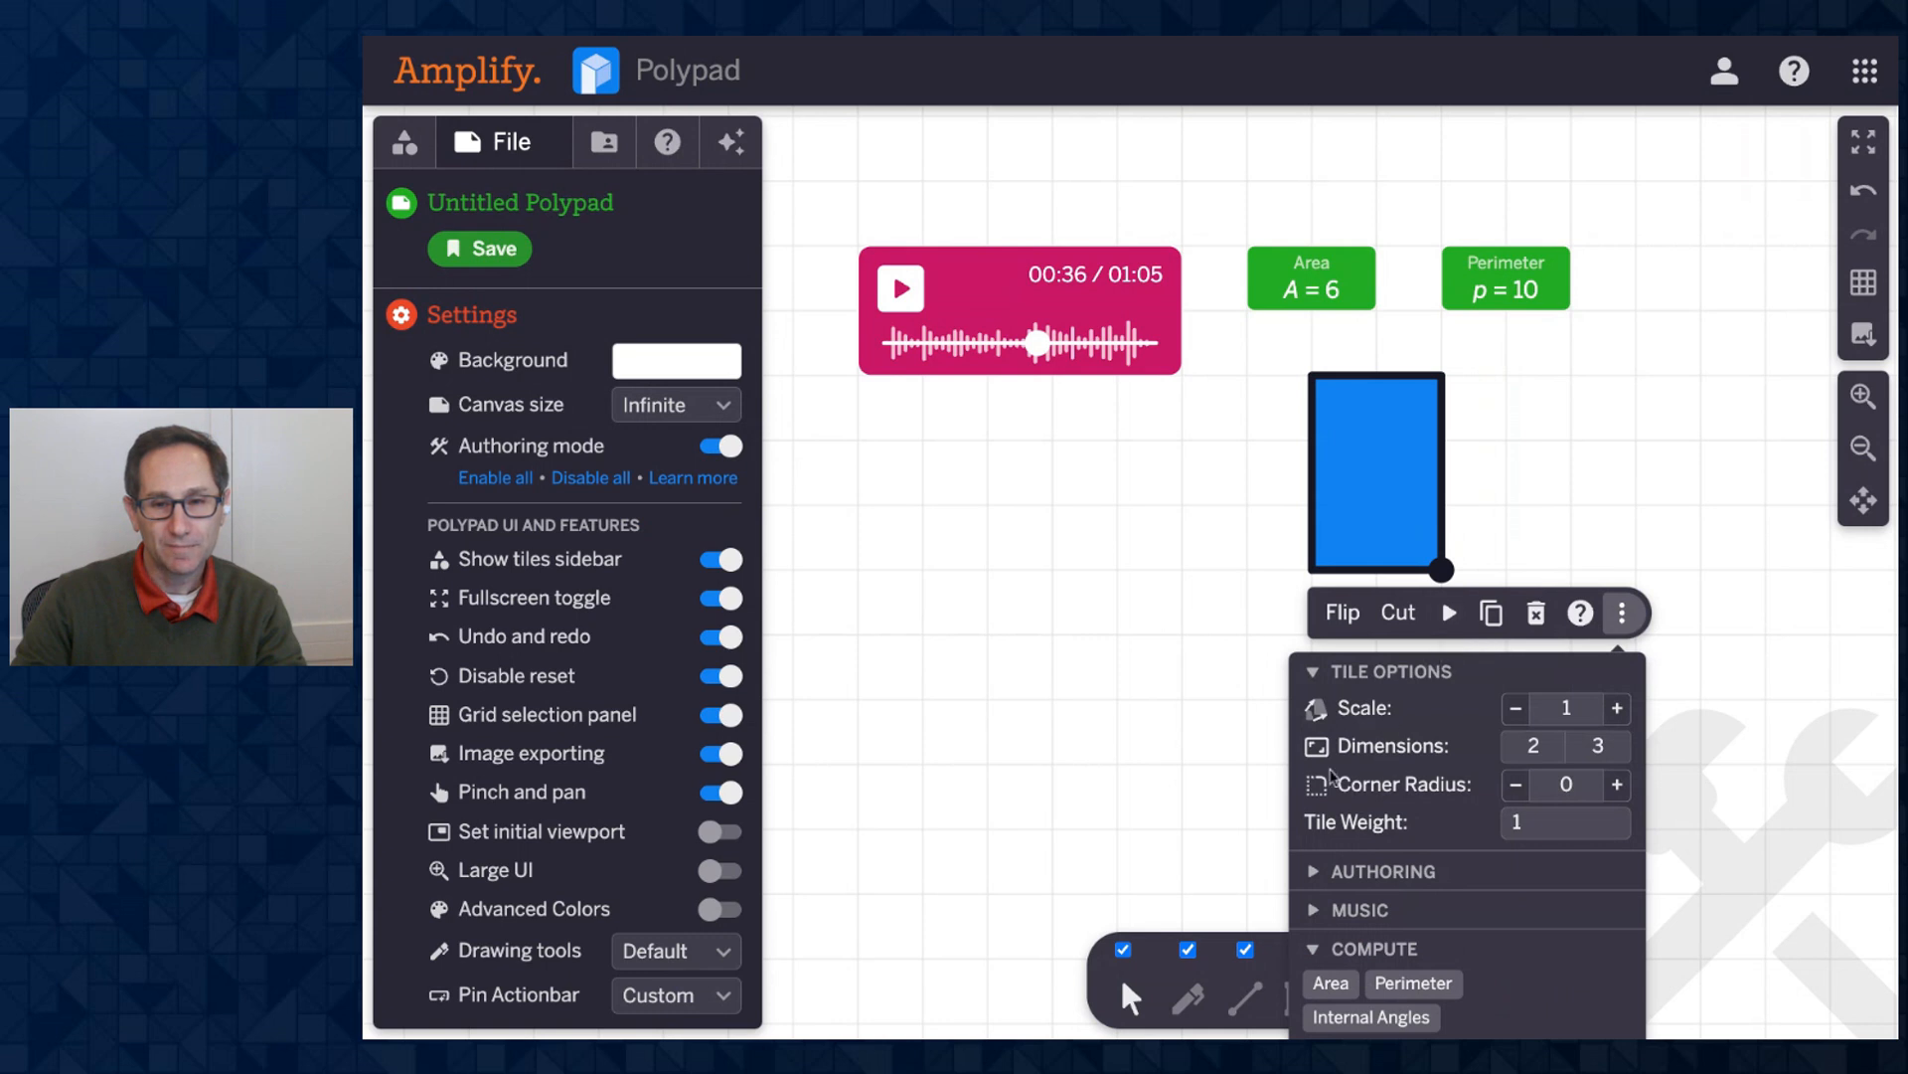
{"action": "left_click", "coordinate": [1314, 673]}
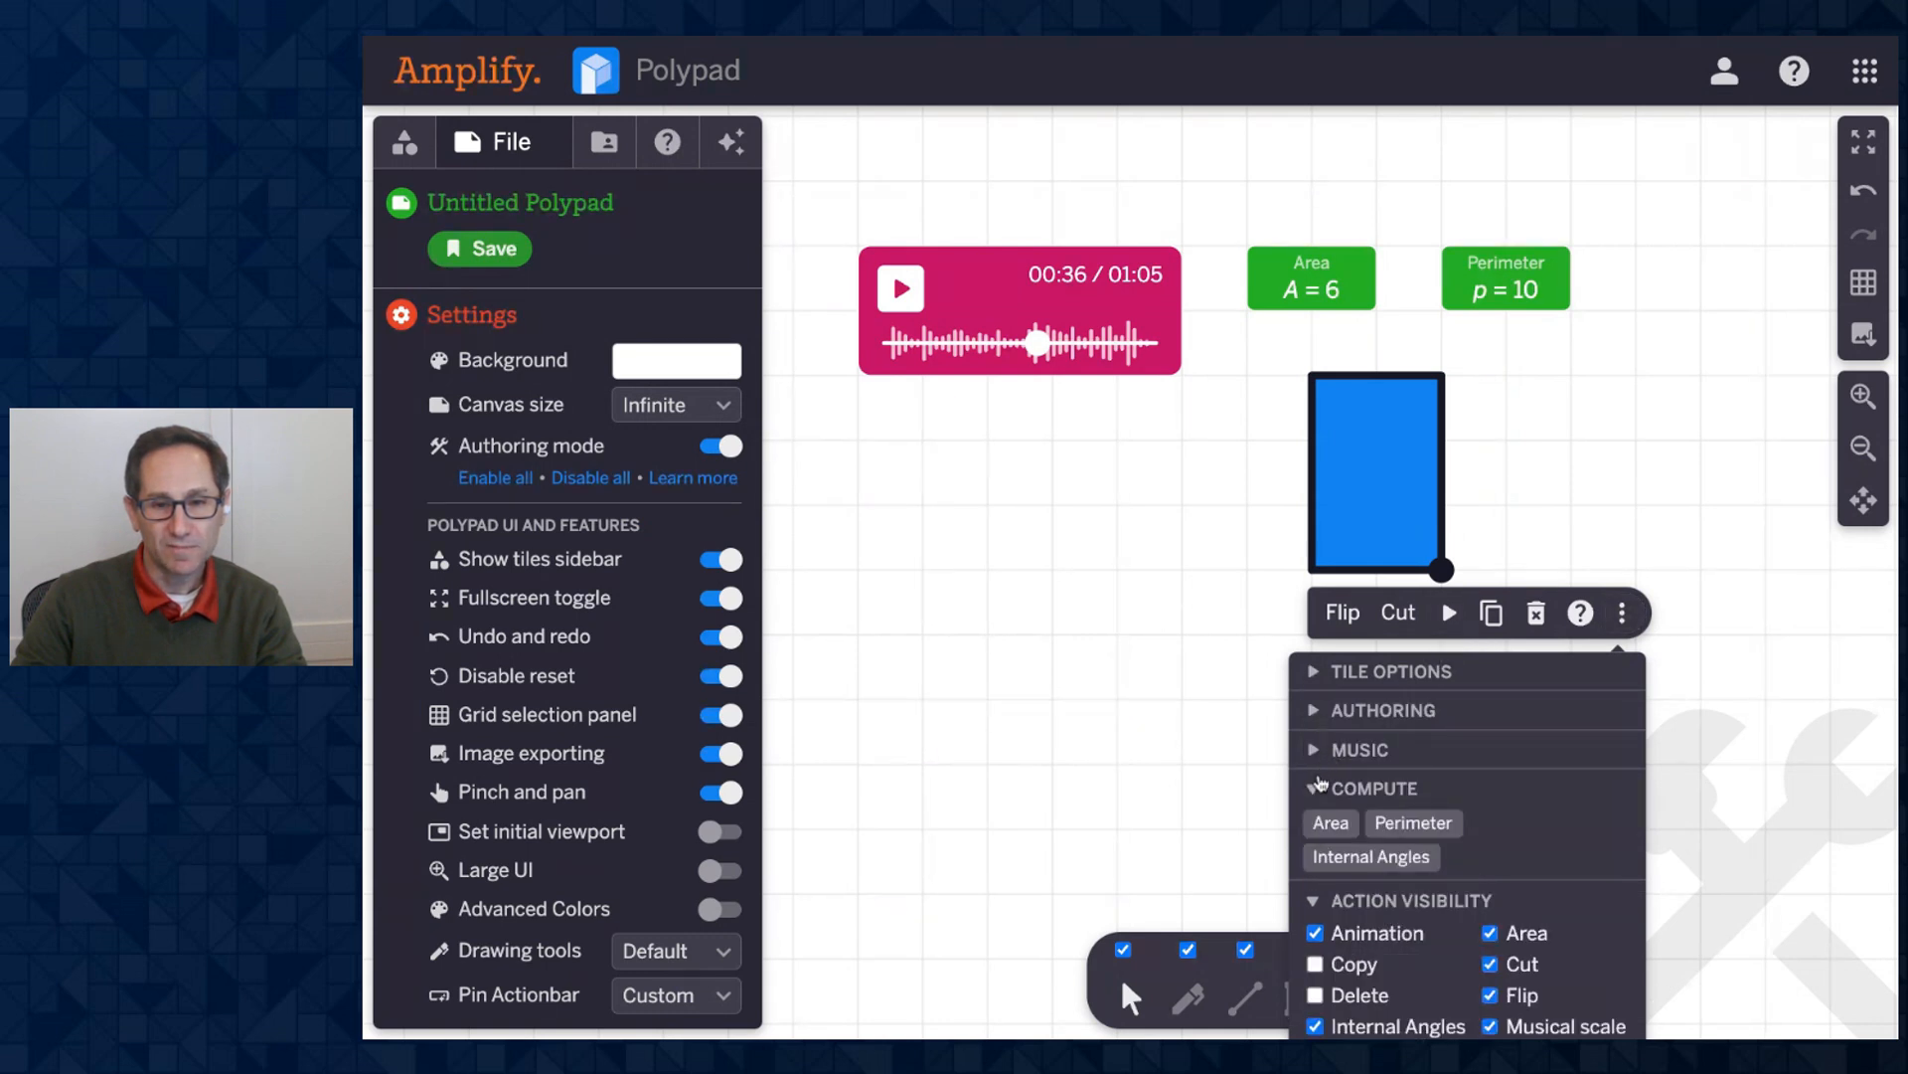
{"action": "left_click", "coordinate": [1320, 785]}
{"action": "scroll", "coordinate": [1250, 681], "scroll_direction": "down", "scroll_amount": 3}
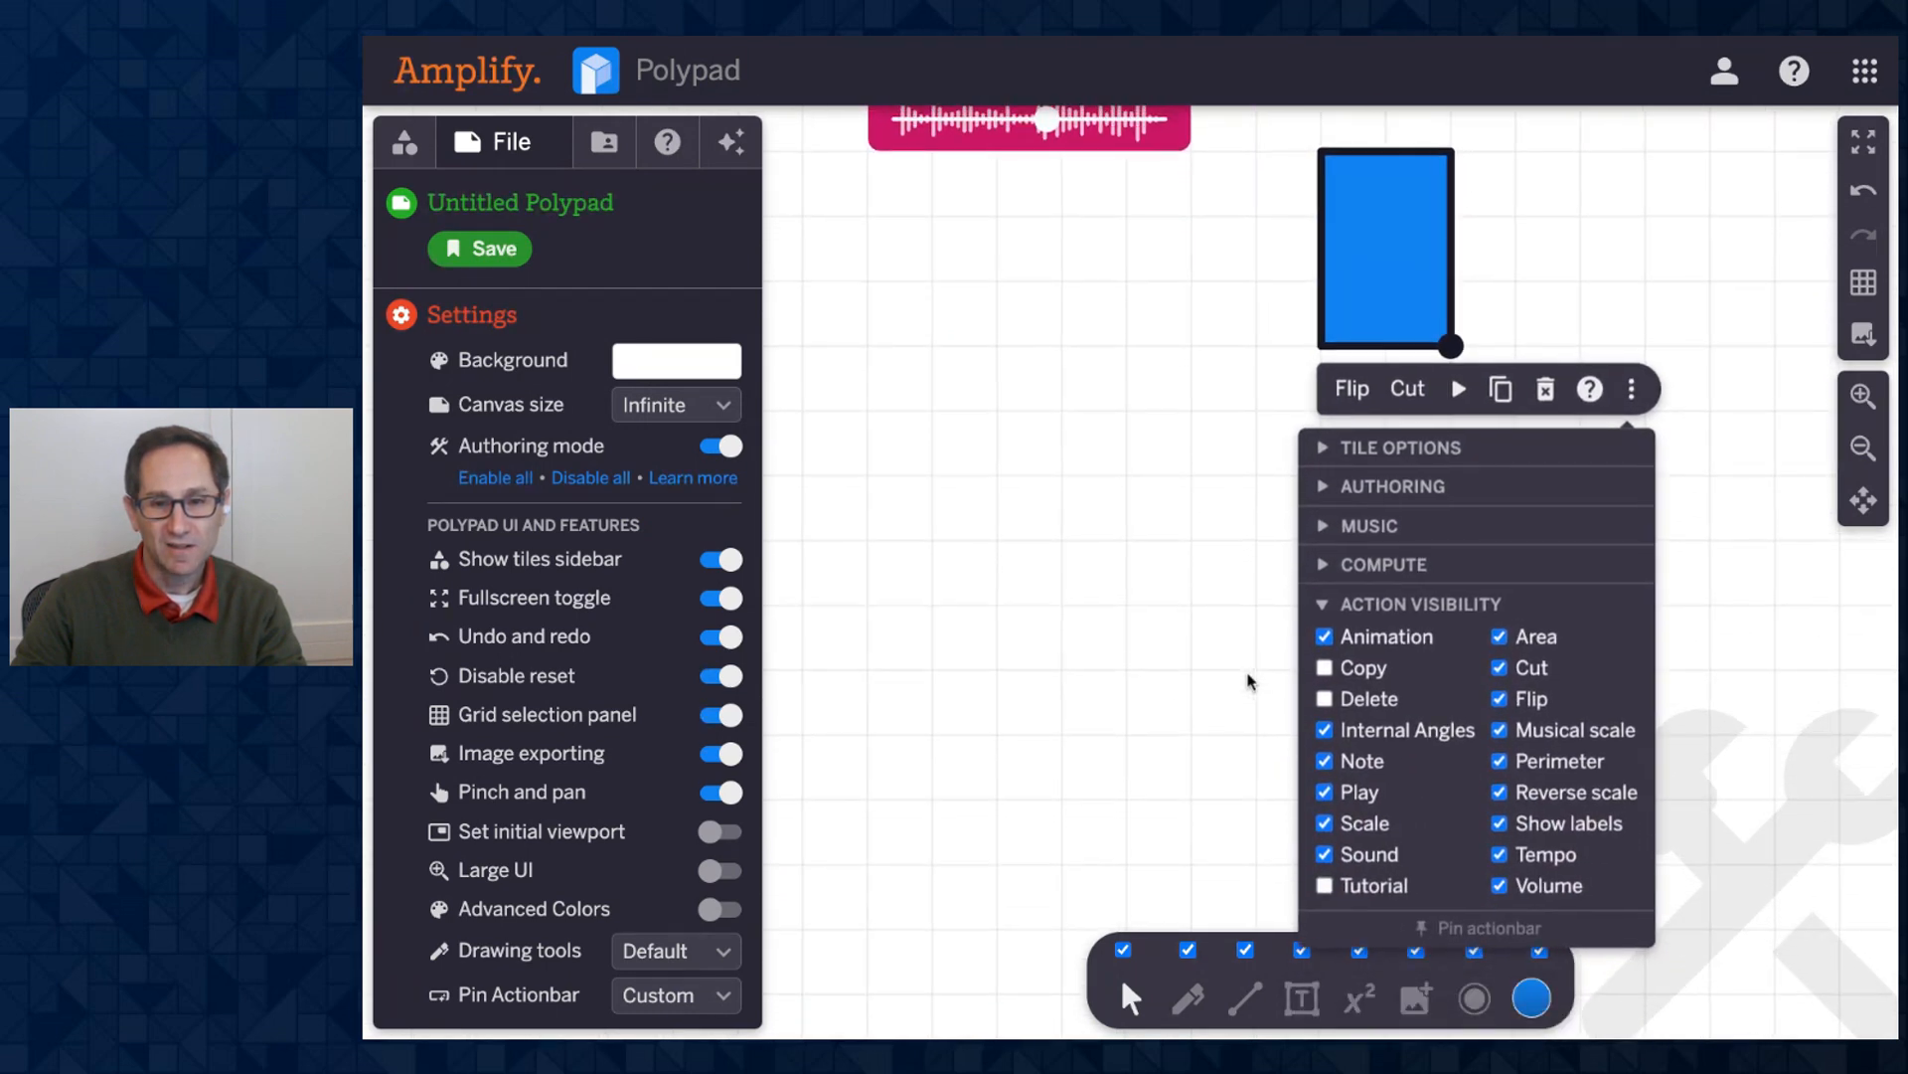
{"action": "left_click", "coordinate": [1342, 659]}
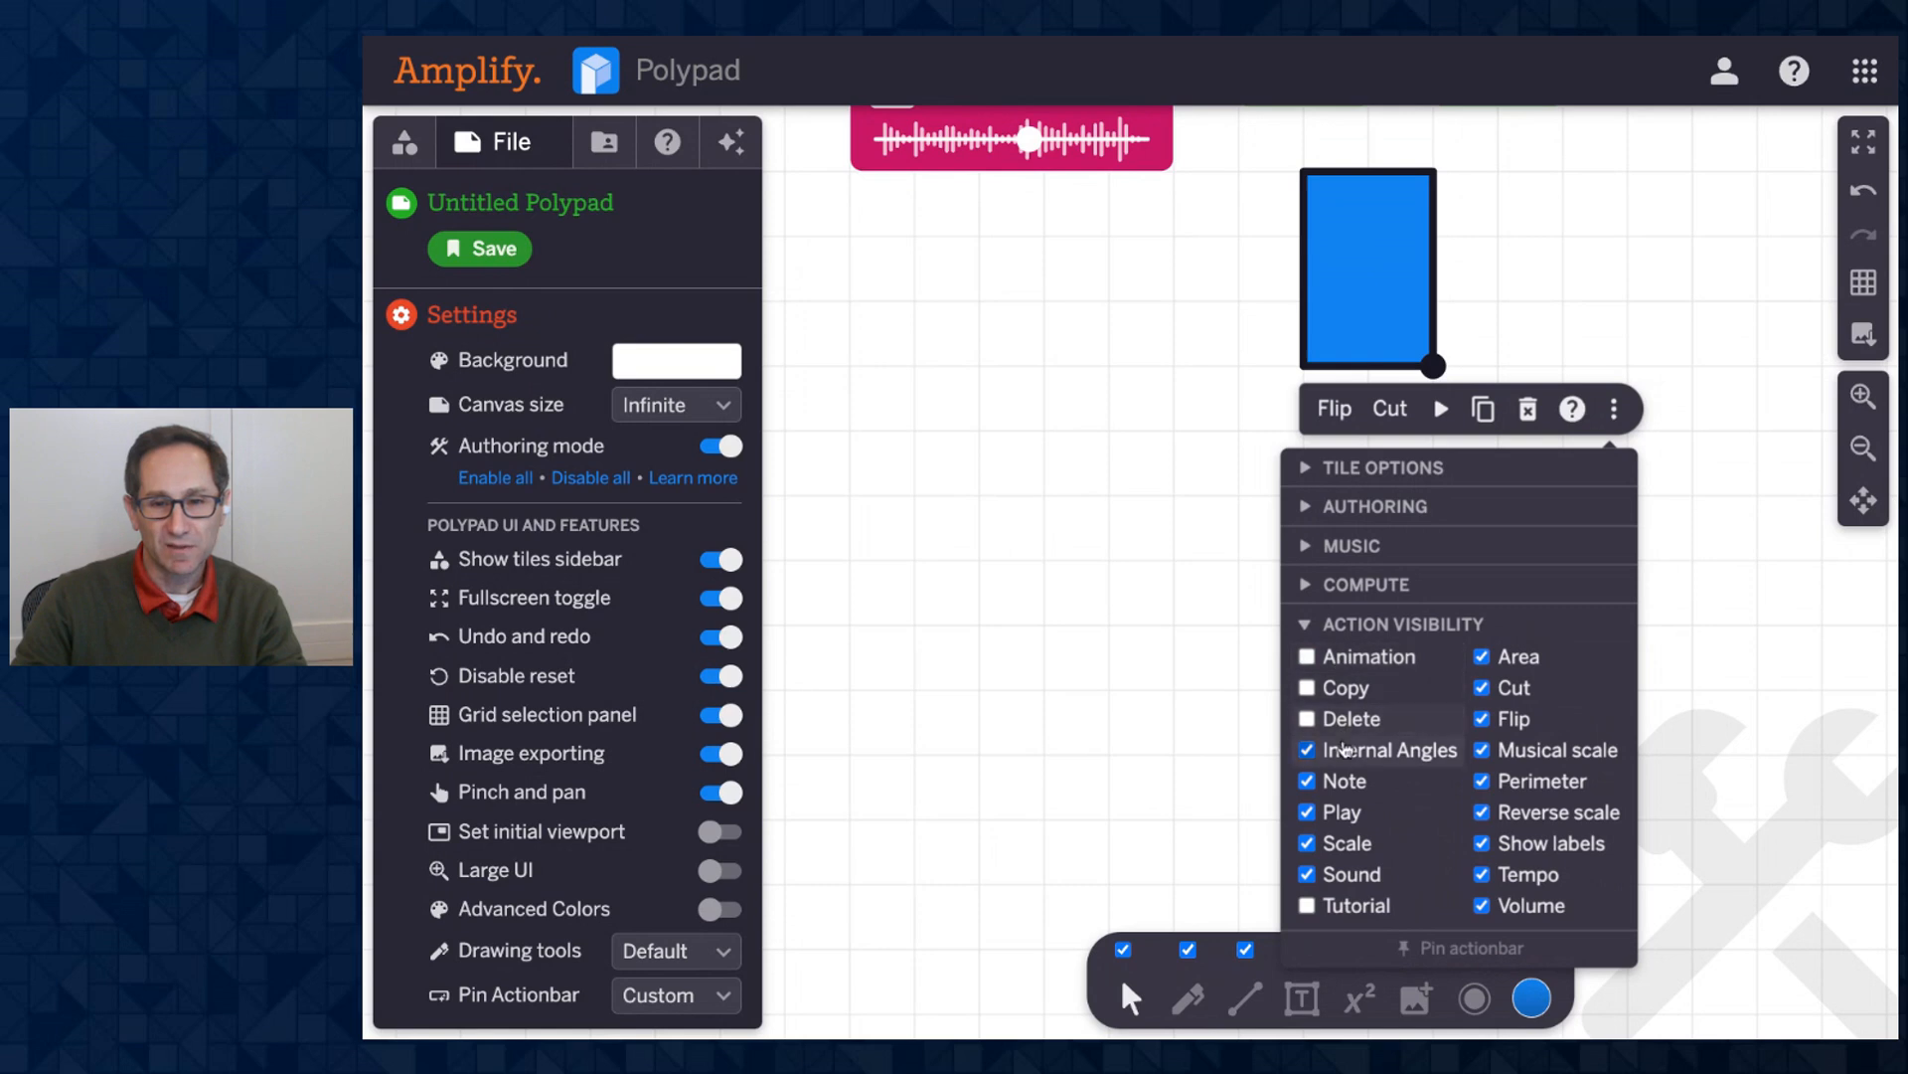
{"action": "left_click", "coordinate": [1344, 749]}
{"action": "left_click", "coordinate": [1342, 781]}
{"action": "left_click", "coordinate": [1342, 812]}
{"action": "left_click", "coordinate": [1344, 843]}
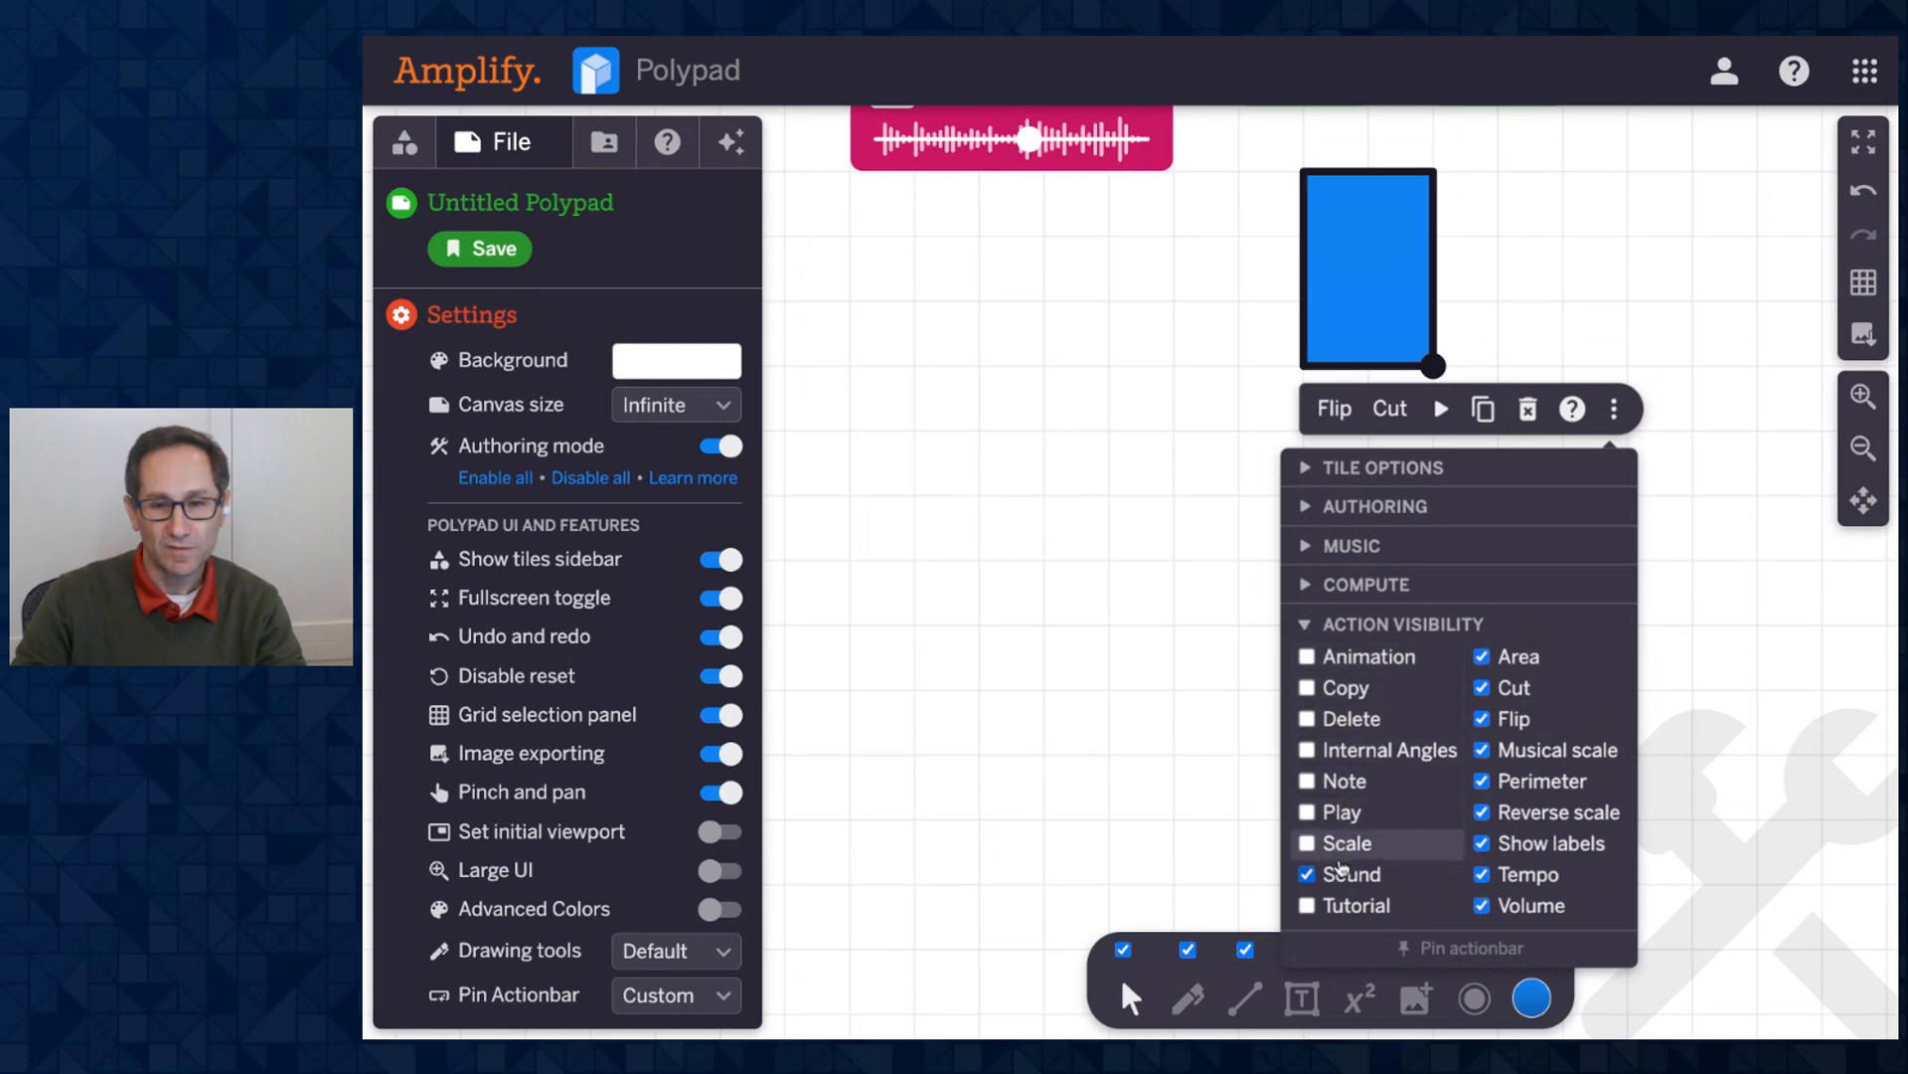
{"action": "left_click", "coordinate": [1342, 874]}
Hide the rectangle's Volume, Tempo, Show labels, Reverse scale, Perimeter, Musical scale, Flip, Cut and Area actions.
{"action": "left_click", "coordinate": [1531, 905]}
{"action": "left_click", "coordinate": [1531, 874]}
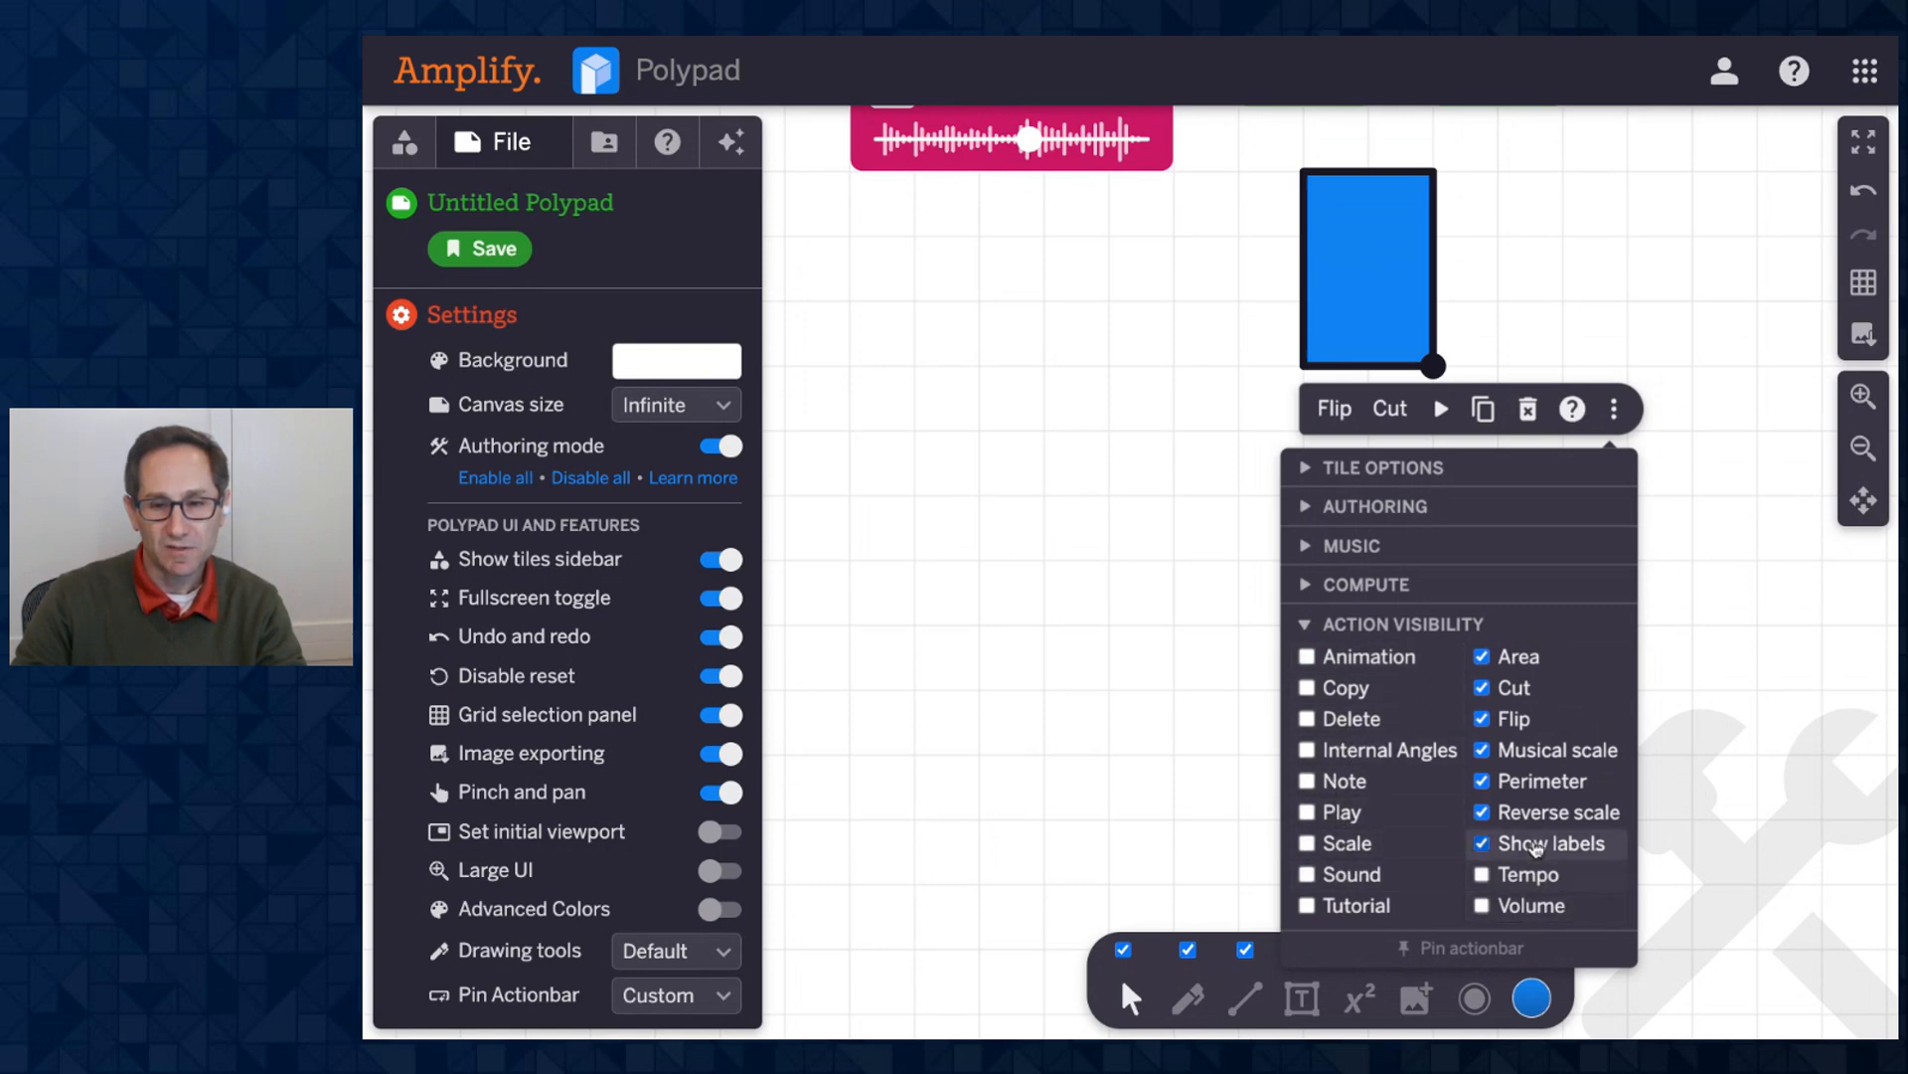
{"action": "left_click", "coordinate": [1536, 844]}
{"action": "left_click", "coordinate": [1530, 813]}
{"action": "left_click", "coordinate": [1523, 782]}
{"action": "left_click", "coordinate": [1515, 747]}
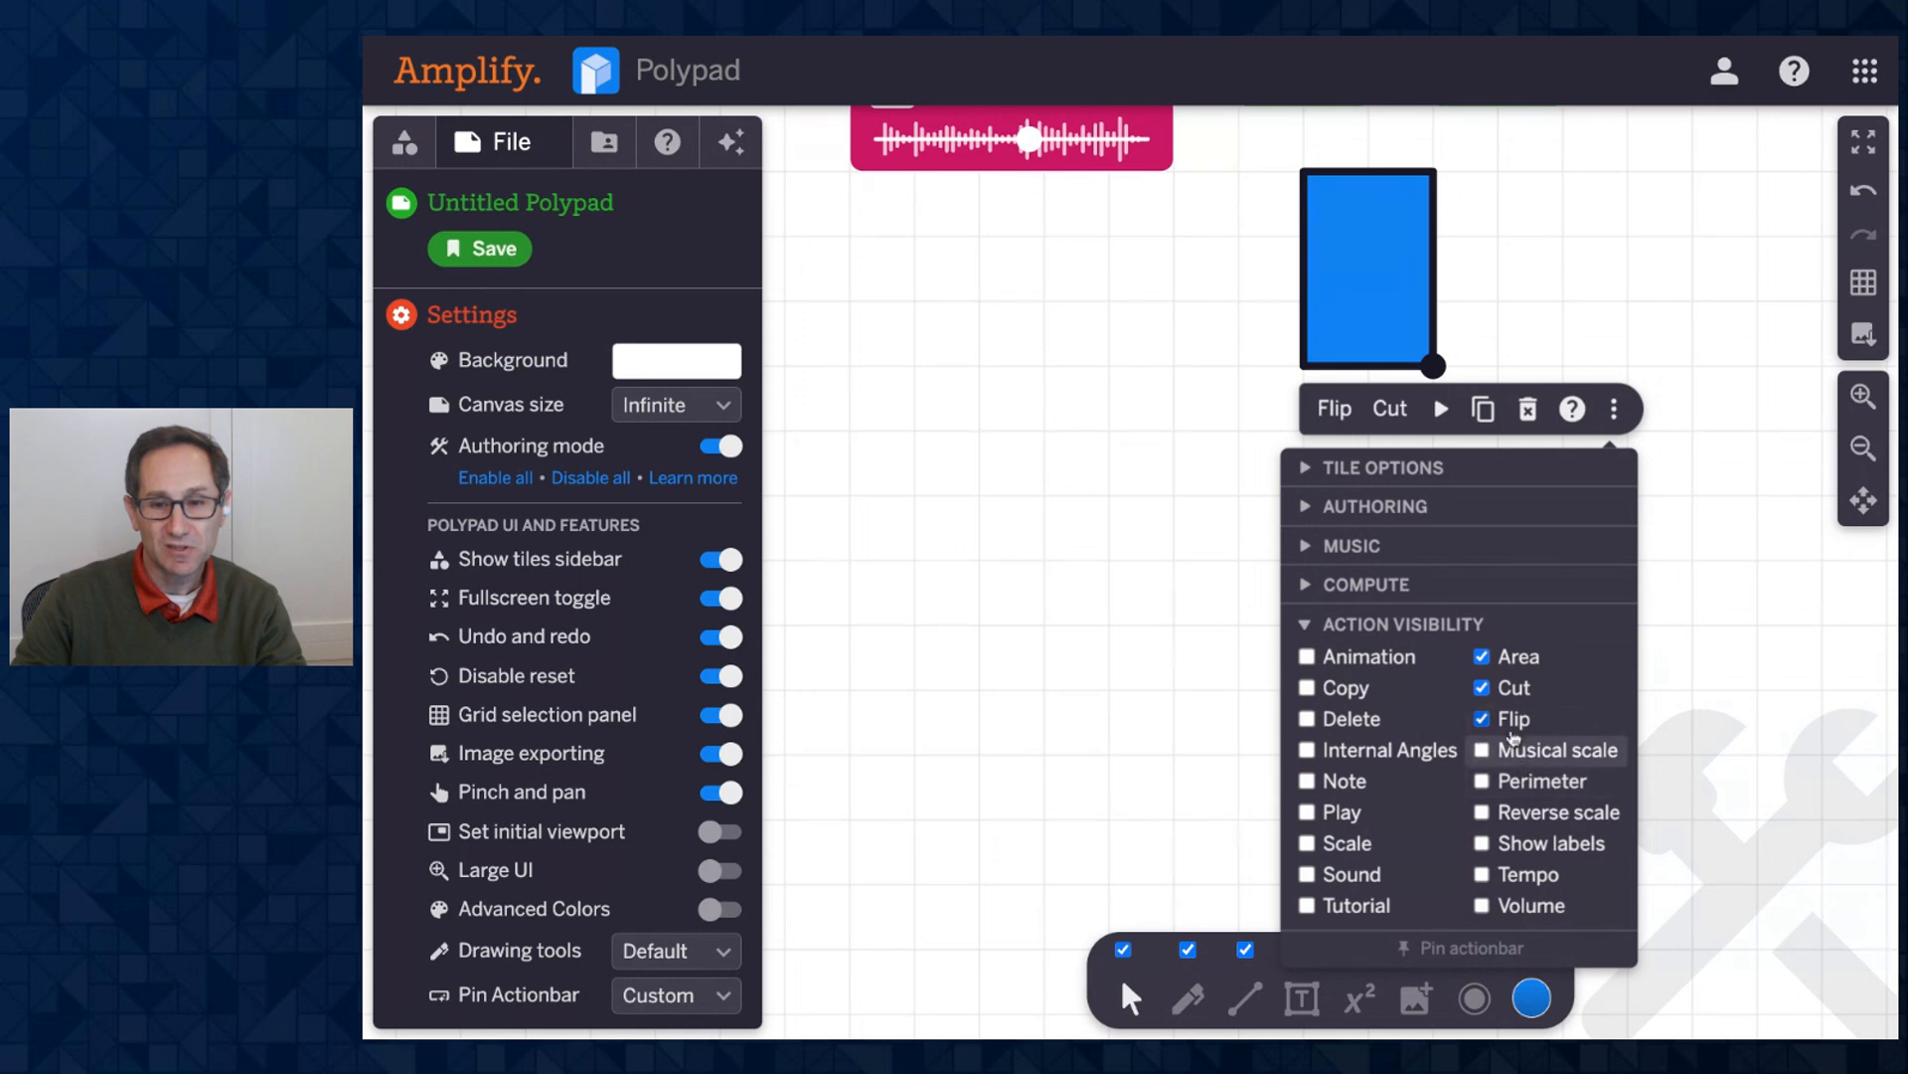
{"action": "left_click", "coordinate": [1512, 720]}
{"action": "left_click", "coordinate": [1512, 688]}
{"action": "left_click", "coordinate": [1513, 657]}
{"action": "scroll", "coordinate": [1082, 588], "scroll_direction": "up", "scroll_amount": 1}
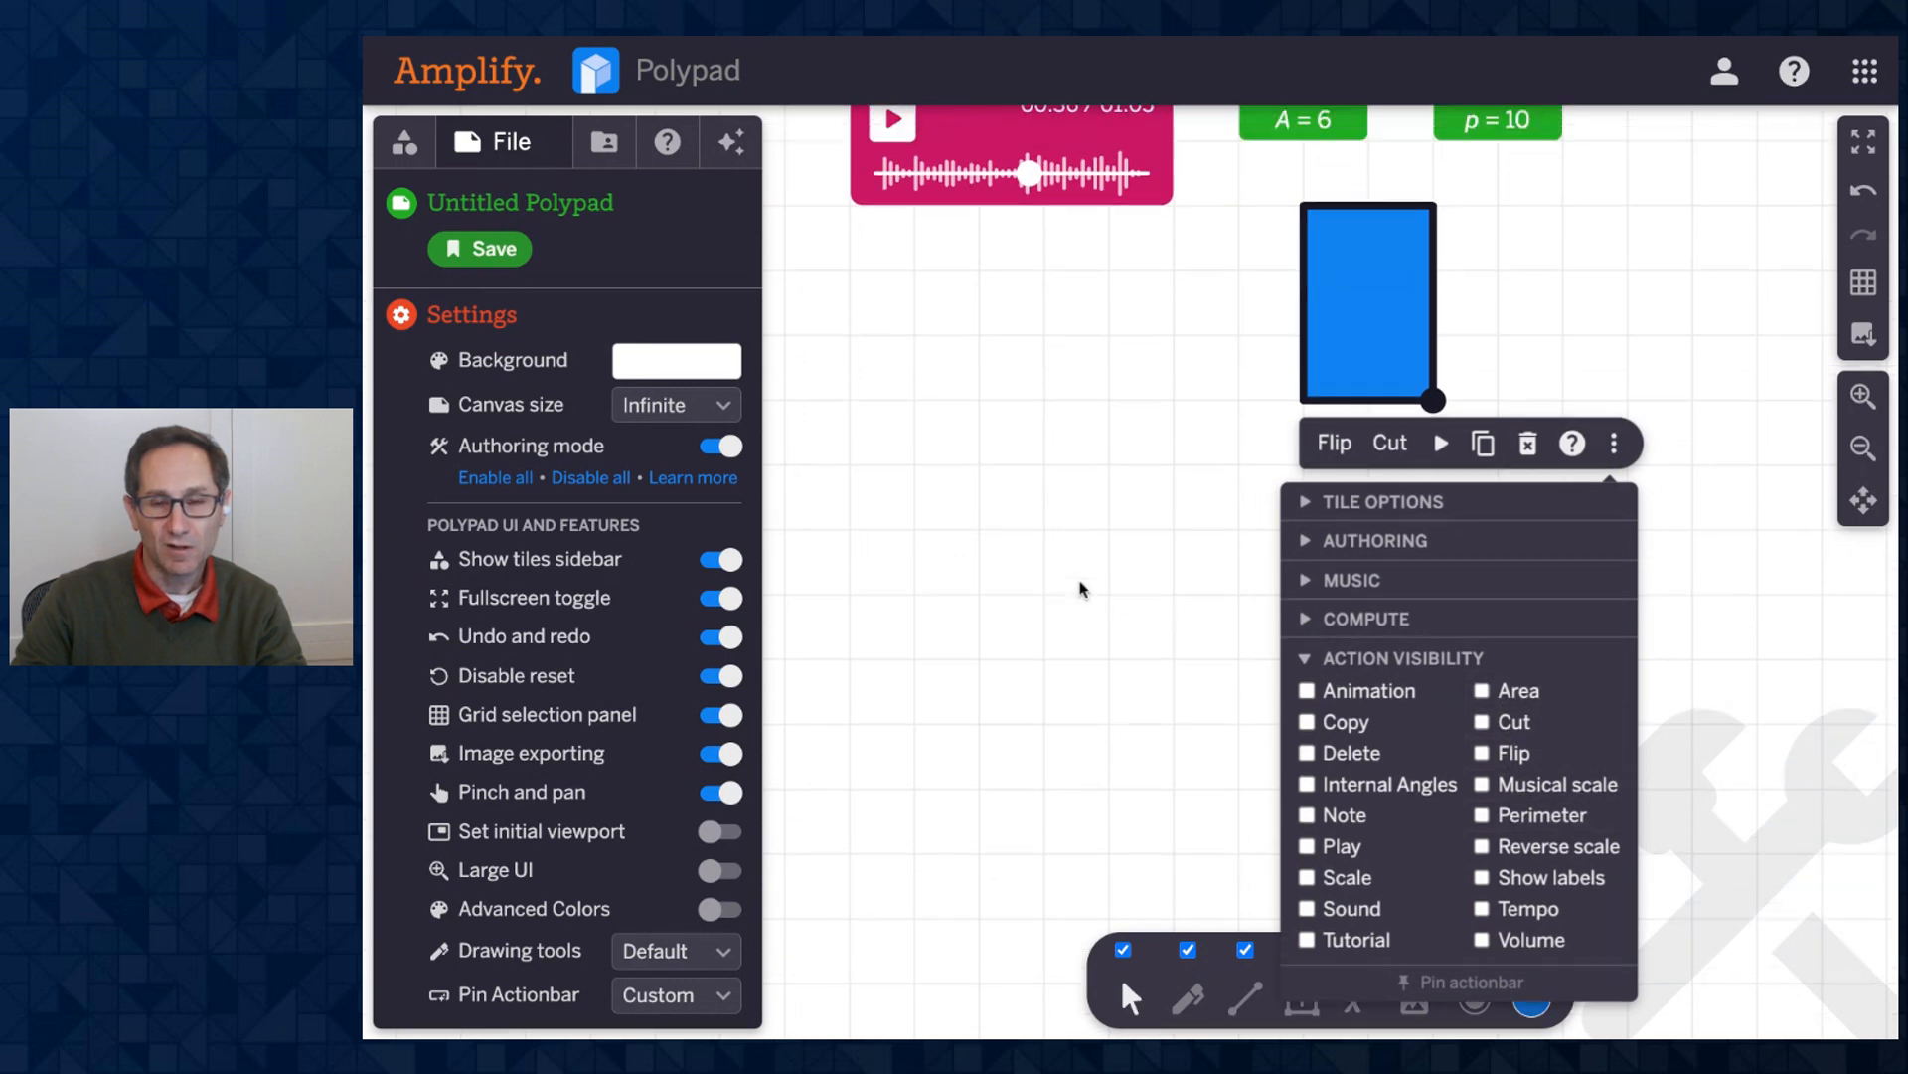
{"action": "scroll", "coordinate": [1082, 589], "scroll_direction": "up", "scroll_amount": 4}
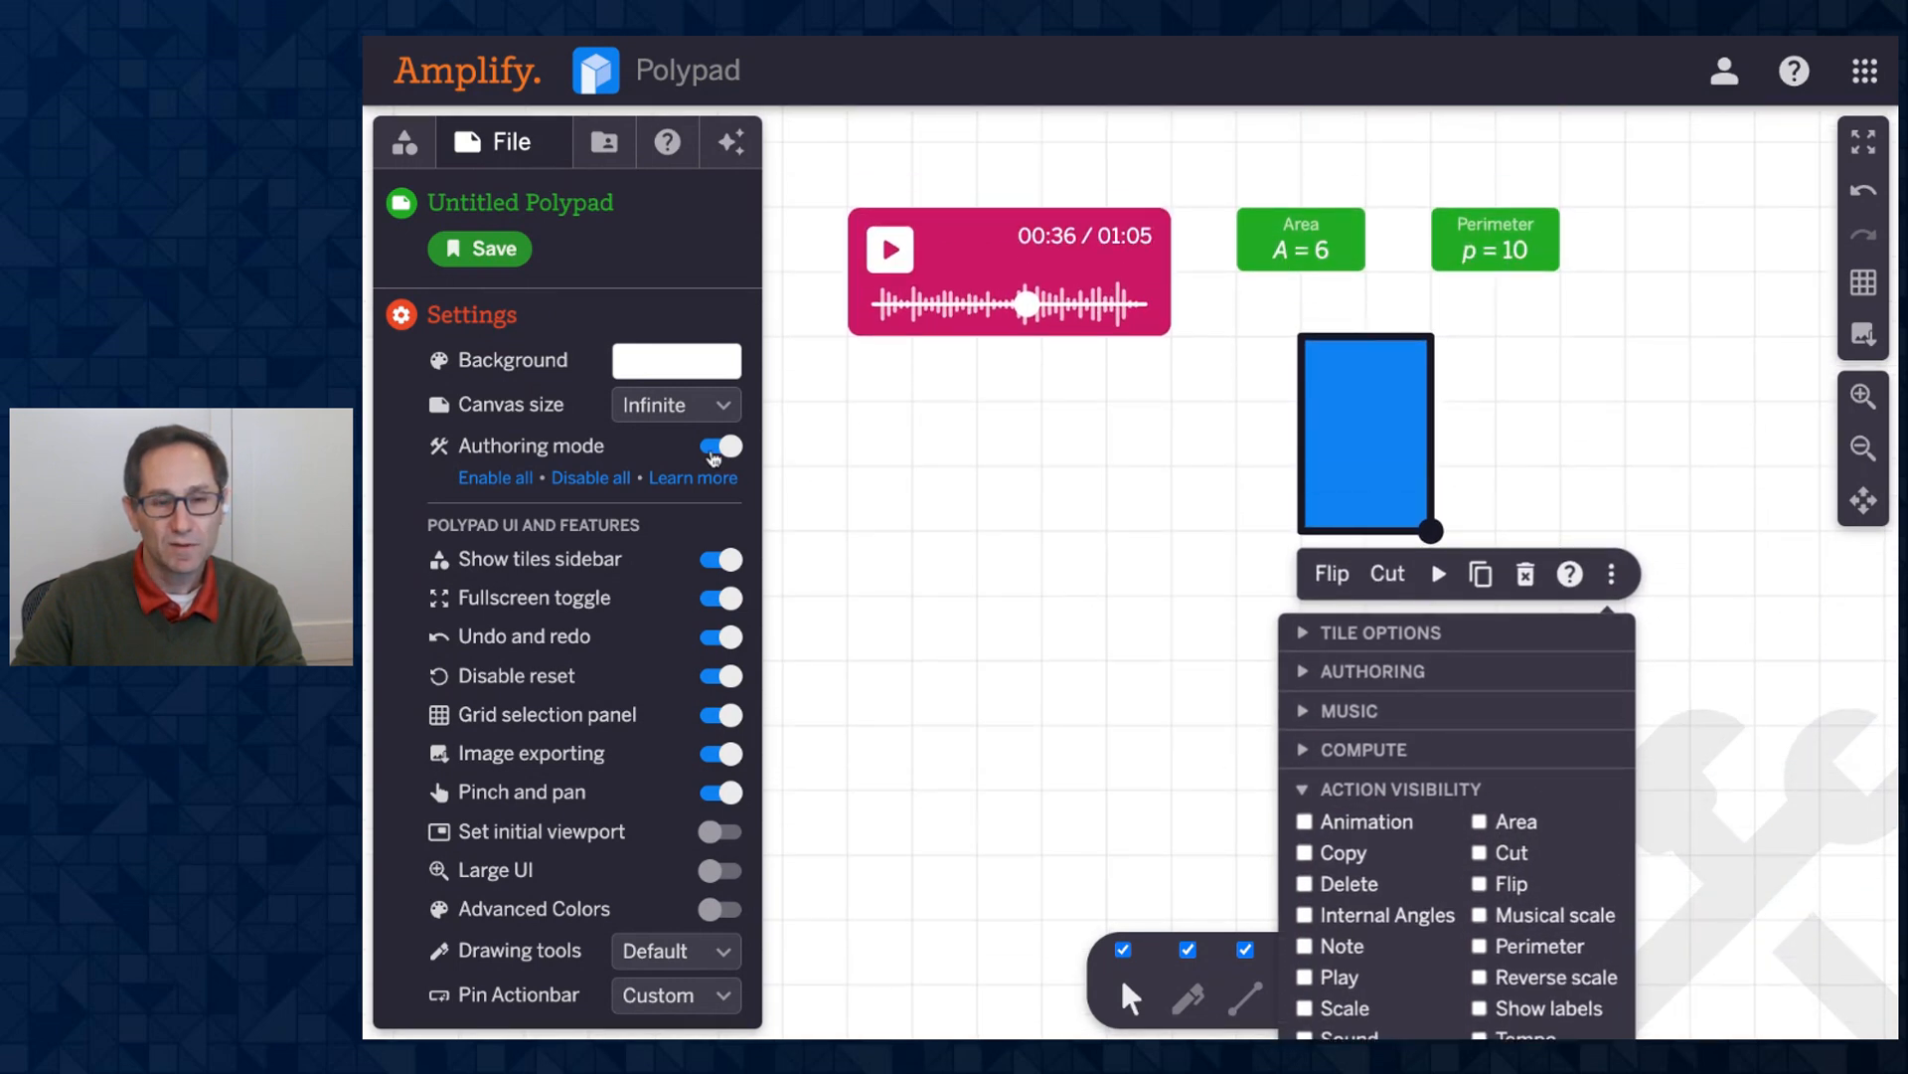
Turn off Authoring mode and reselect the locked rectangle to check which actions it offers.
{"action": "left_click", "coordinate": [713, 447]}
{"action": "left_click", "coordinate": [1171, 584]}
{"action": "left_click", "coordinate": [1387, 442]}
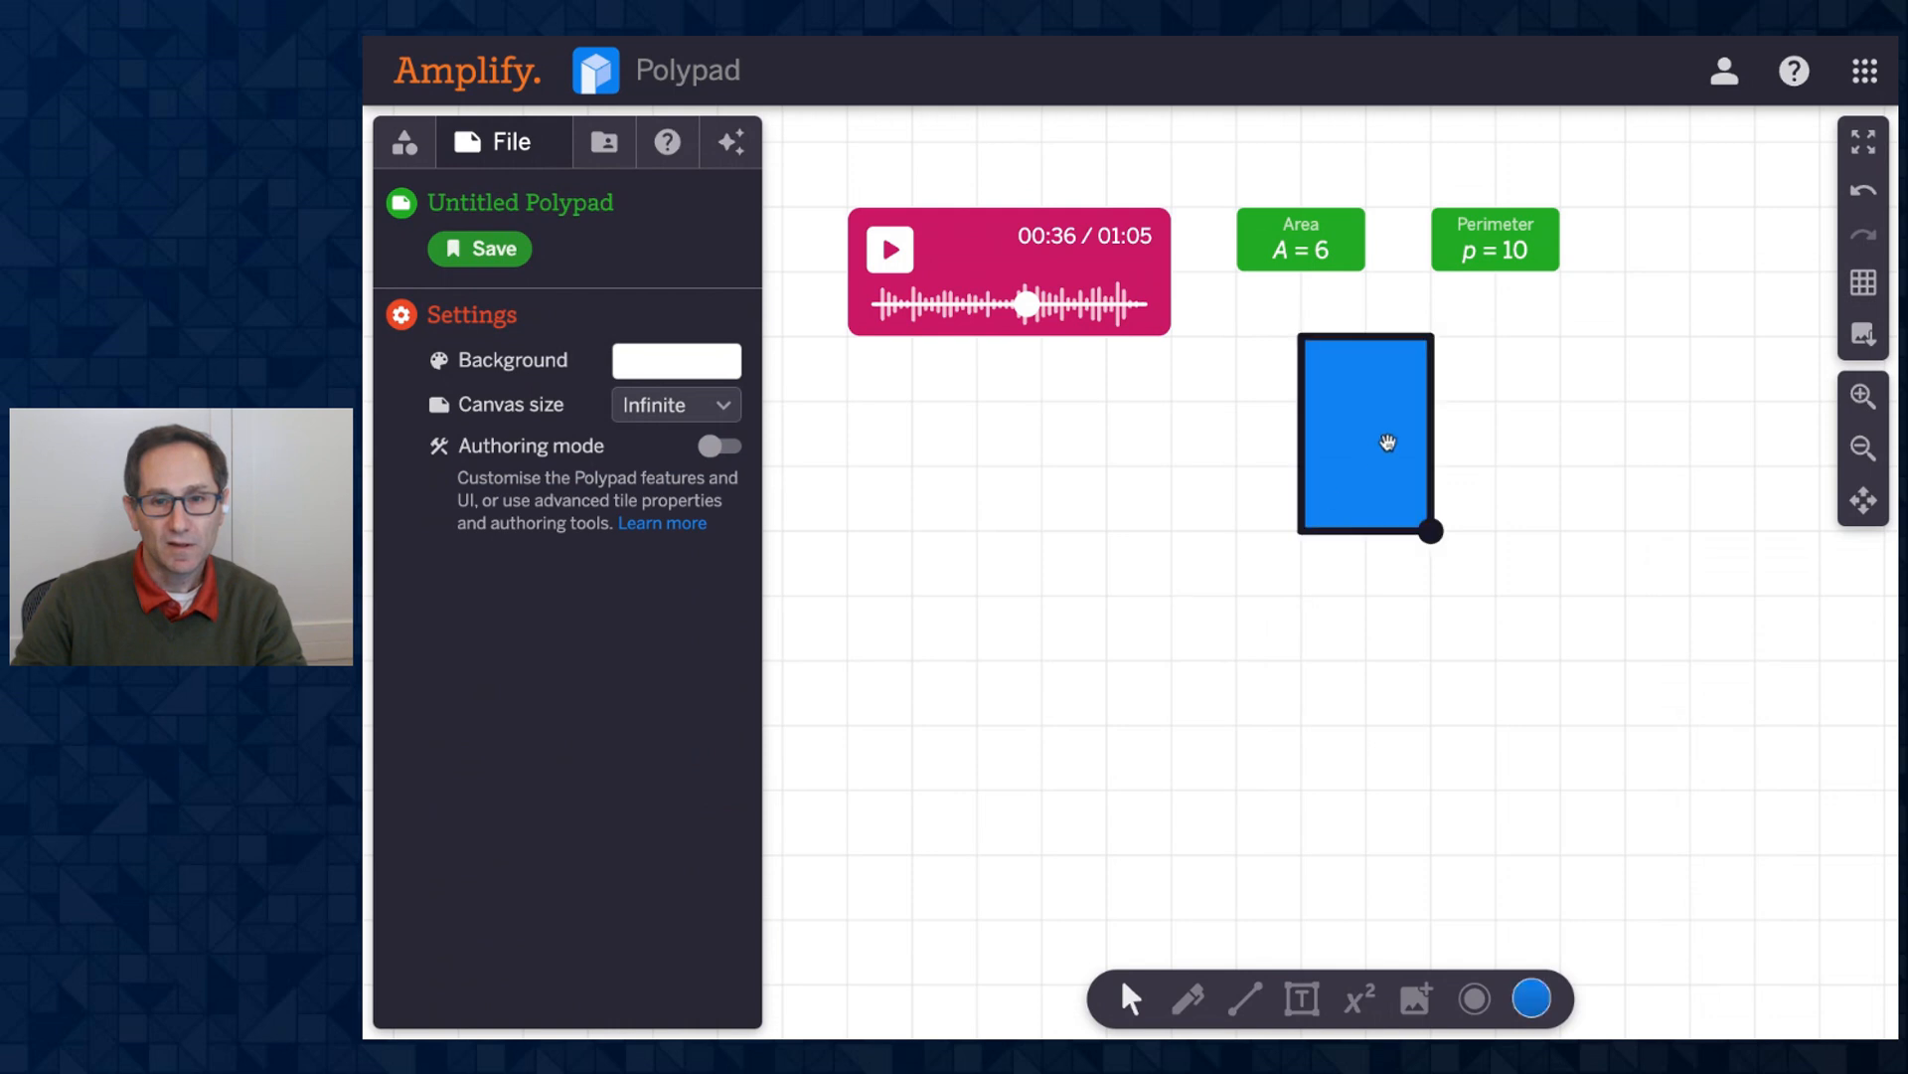
{"action": "mouse_move", "coordinate": [1430, 531]}
{"action": "left_mouse_down"}
{"action": "mouse_move", "coordinate": [1495, 531]}
{"action": "mouse_move", "coordinate": [1467, 530]}
{"action": "mouse_move", "coordinate": [1419, 575]}
{"action": "mouse_move", "coordinate": [1430, 531]}
{"action": "mouse_move", "coordinate": [1430, 698]}
{"action": "mouse_move", "coordinate": [1465, 690]}
{"action": "mouse_move", "coordinate": [1418, 543]}
{"action": "left_mouse_up"}
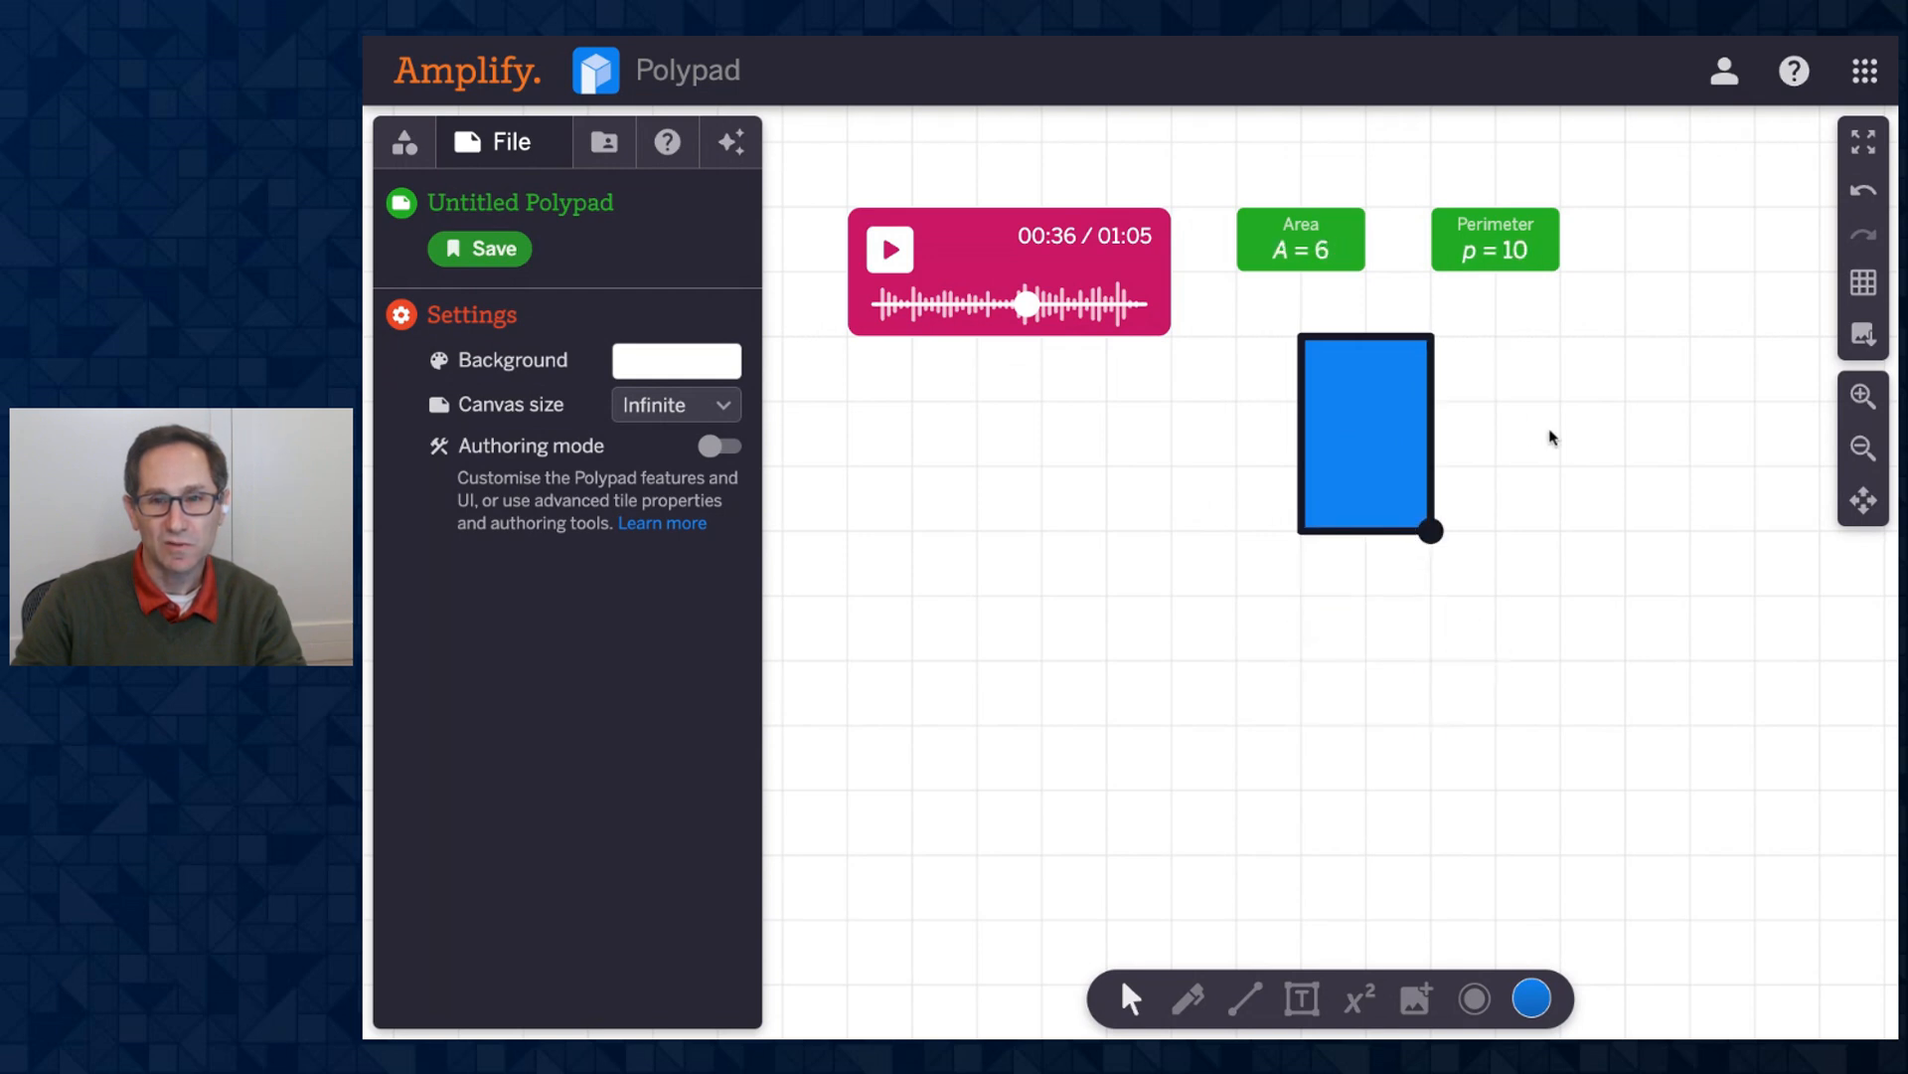
Enlarge the locked rectangle to 4 by 5 grid units and return it to 2 by 3.
{"action": "scroll", "coordinate": [1527, 420], "scroll_direction": "left", "scroll_amount": 1}
{"action": "scroll", "coordinate": [1543, 494], "scroll_direction": "right", "scroll_amount": 1}
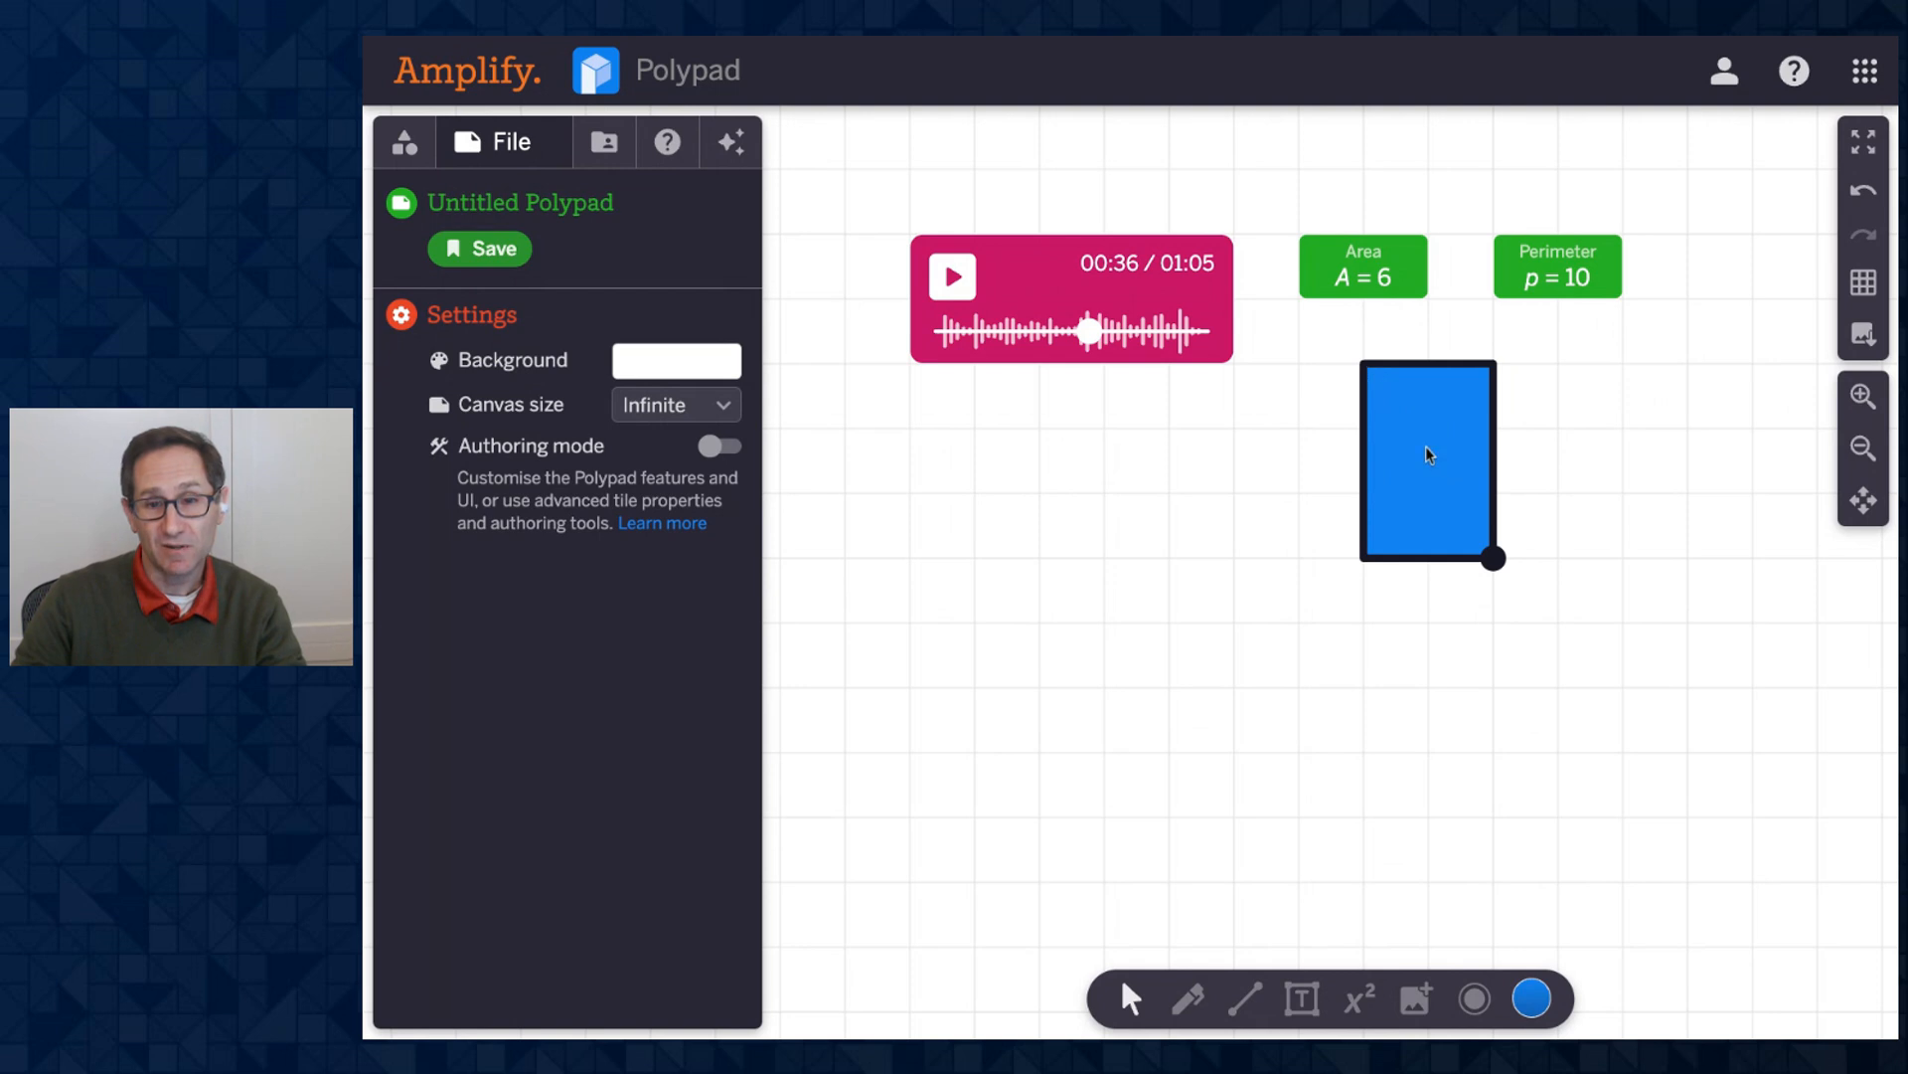
{"action": "left_click_drag", "start_coordinate": [1493, 559], "coordinate": [1617, 696]}
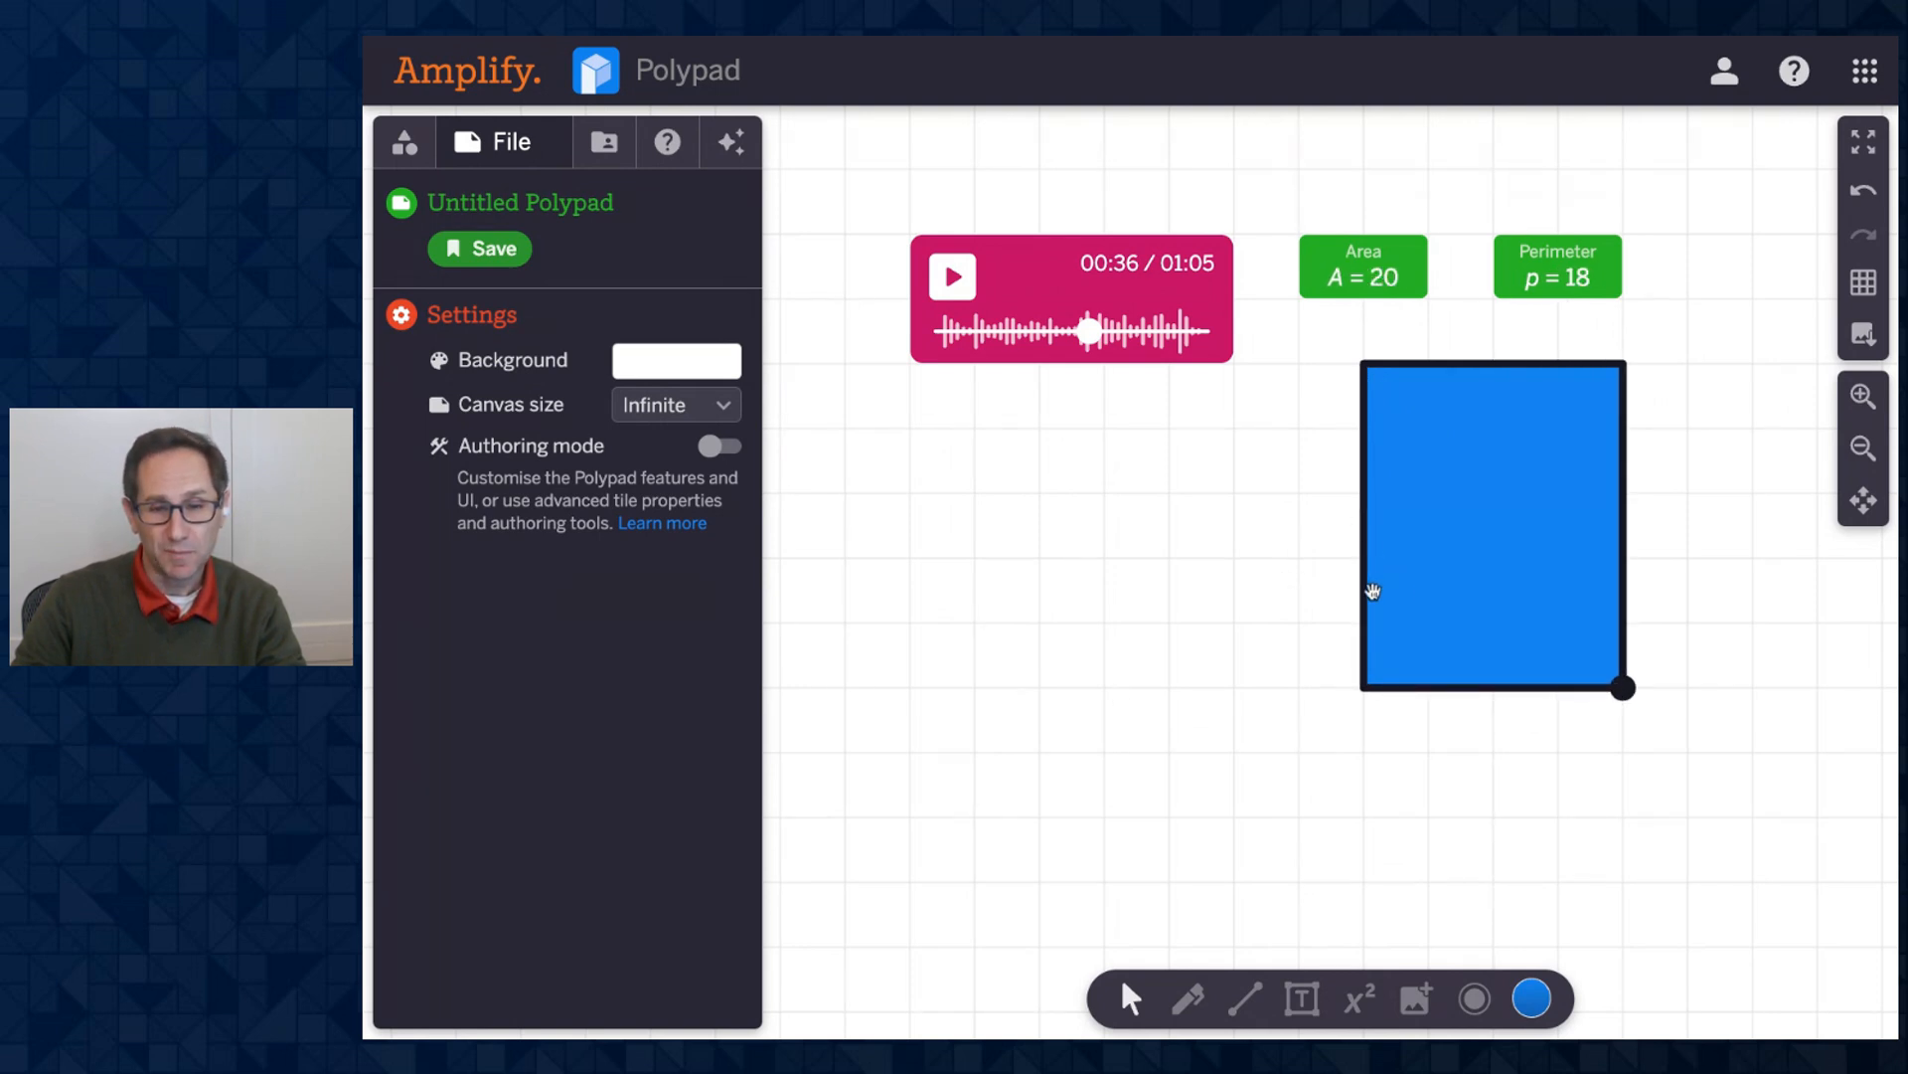
{"action": "left_click_drag", "start_coordinate": [1623, 687], "coordinate": [1485, 550]}
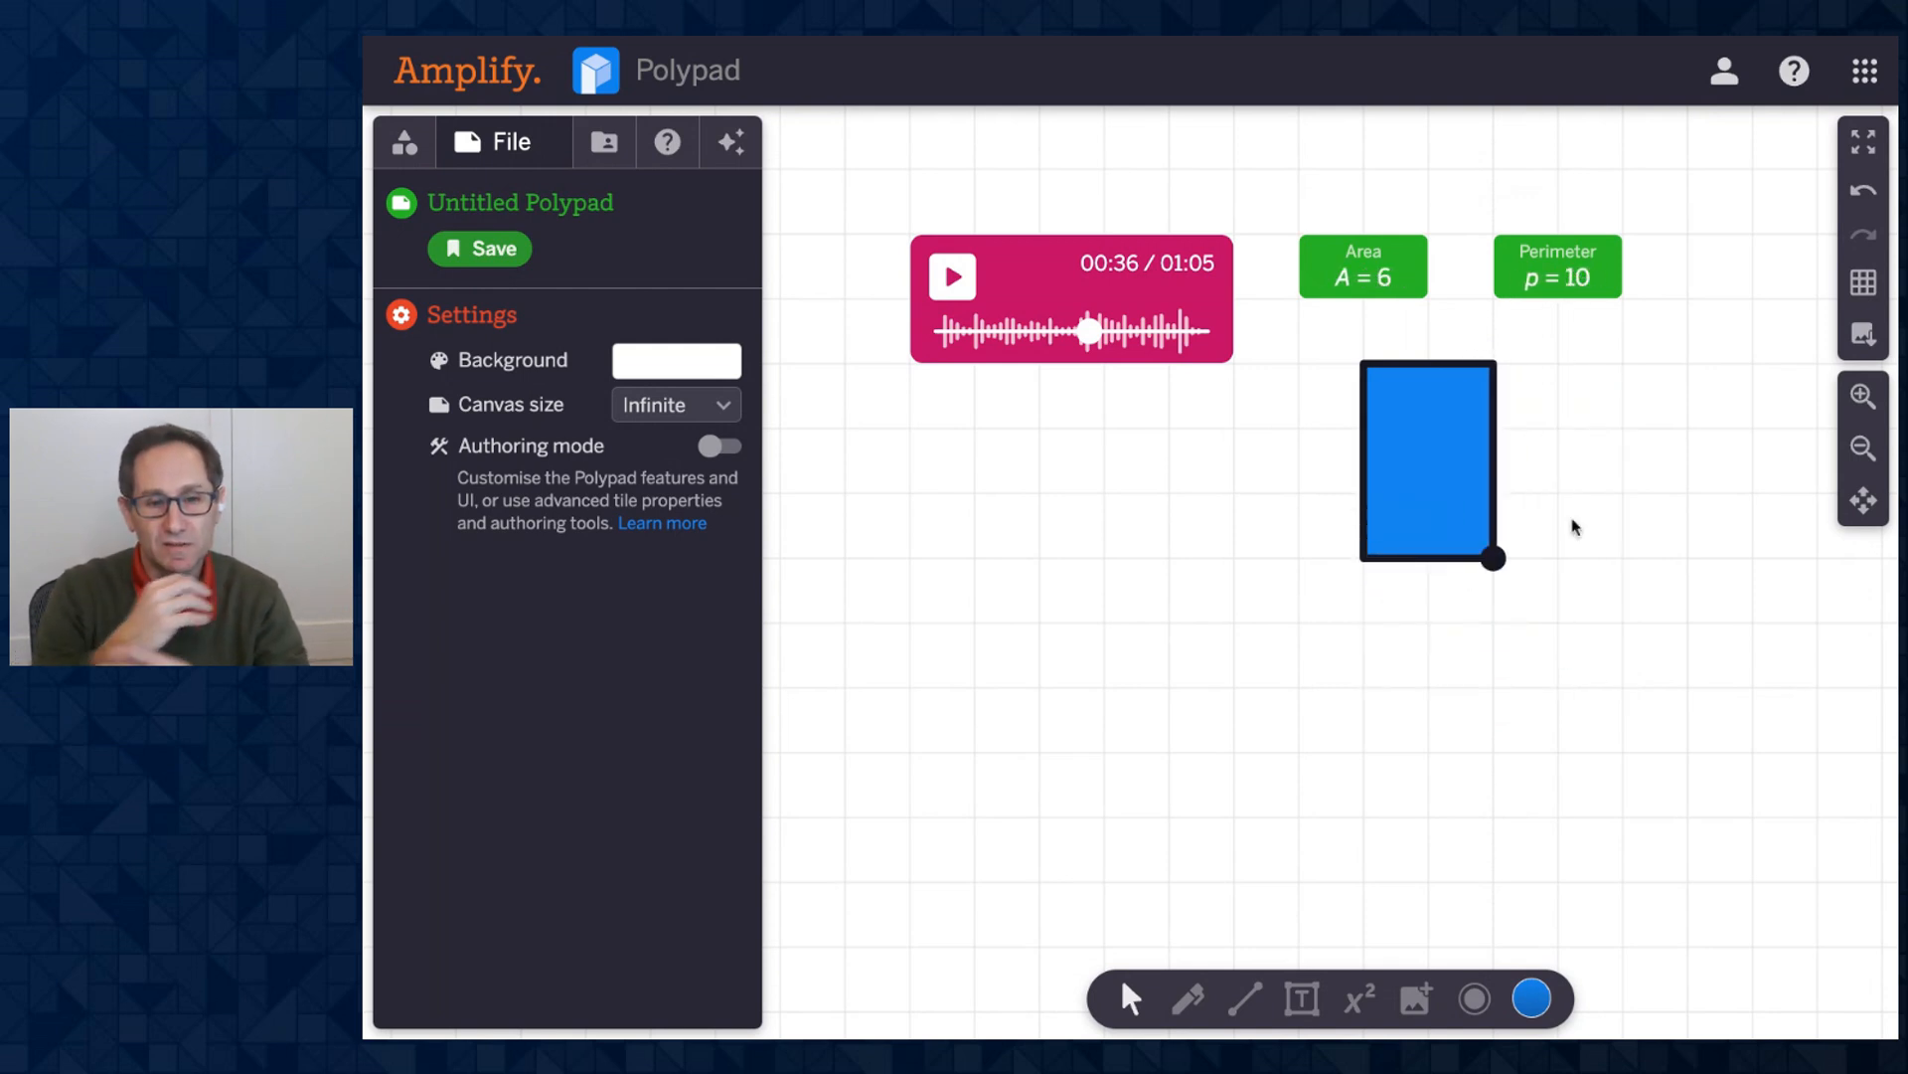
Select the Area and Perimeter tiles in turn and examine which actions they still offer.
{"action": "left_click", "coordinate": [1358, 274]}
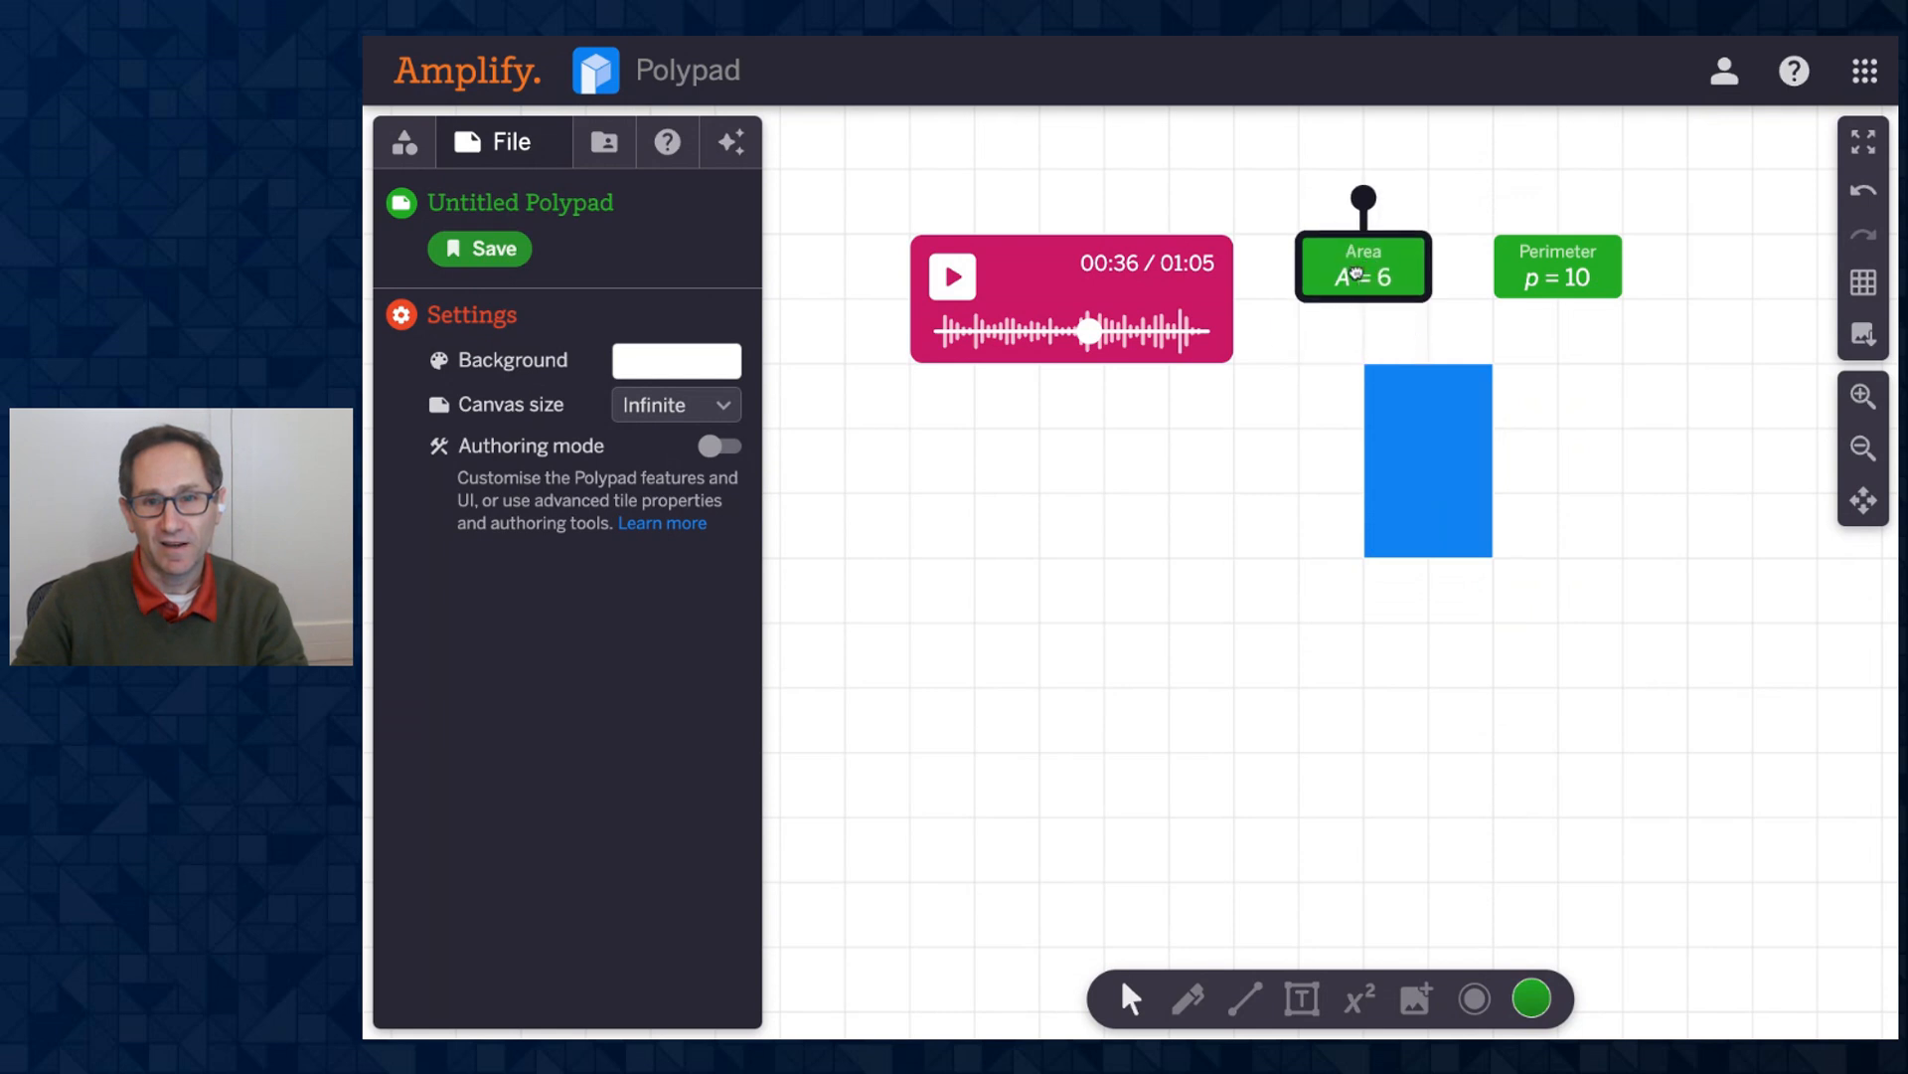
{"action": "left_click", "coordinate": [1551, 274]}
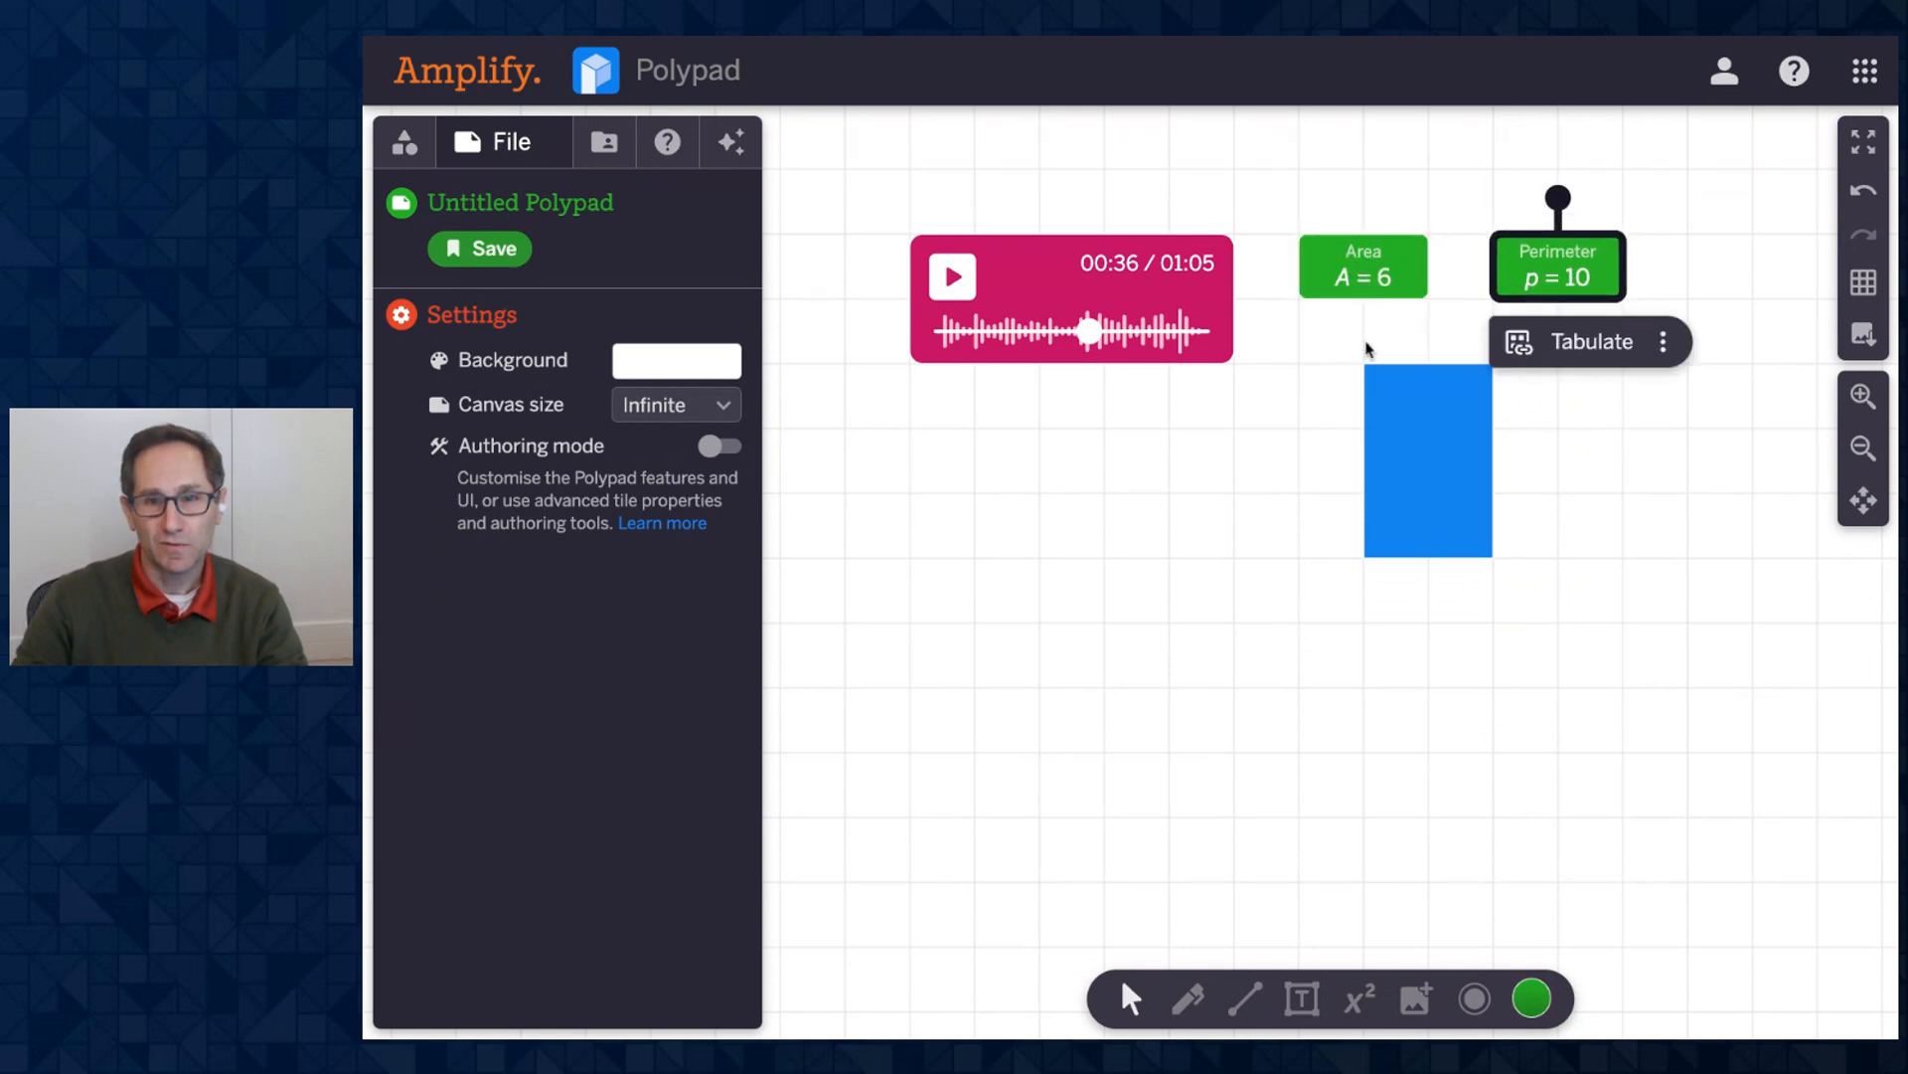
{"action": "left_click", "coordinate": [1663, 342]}
{"action": "left_click", "coordinate": [1280, 394]}
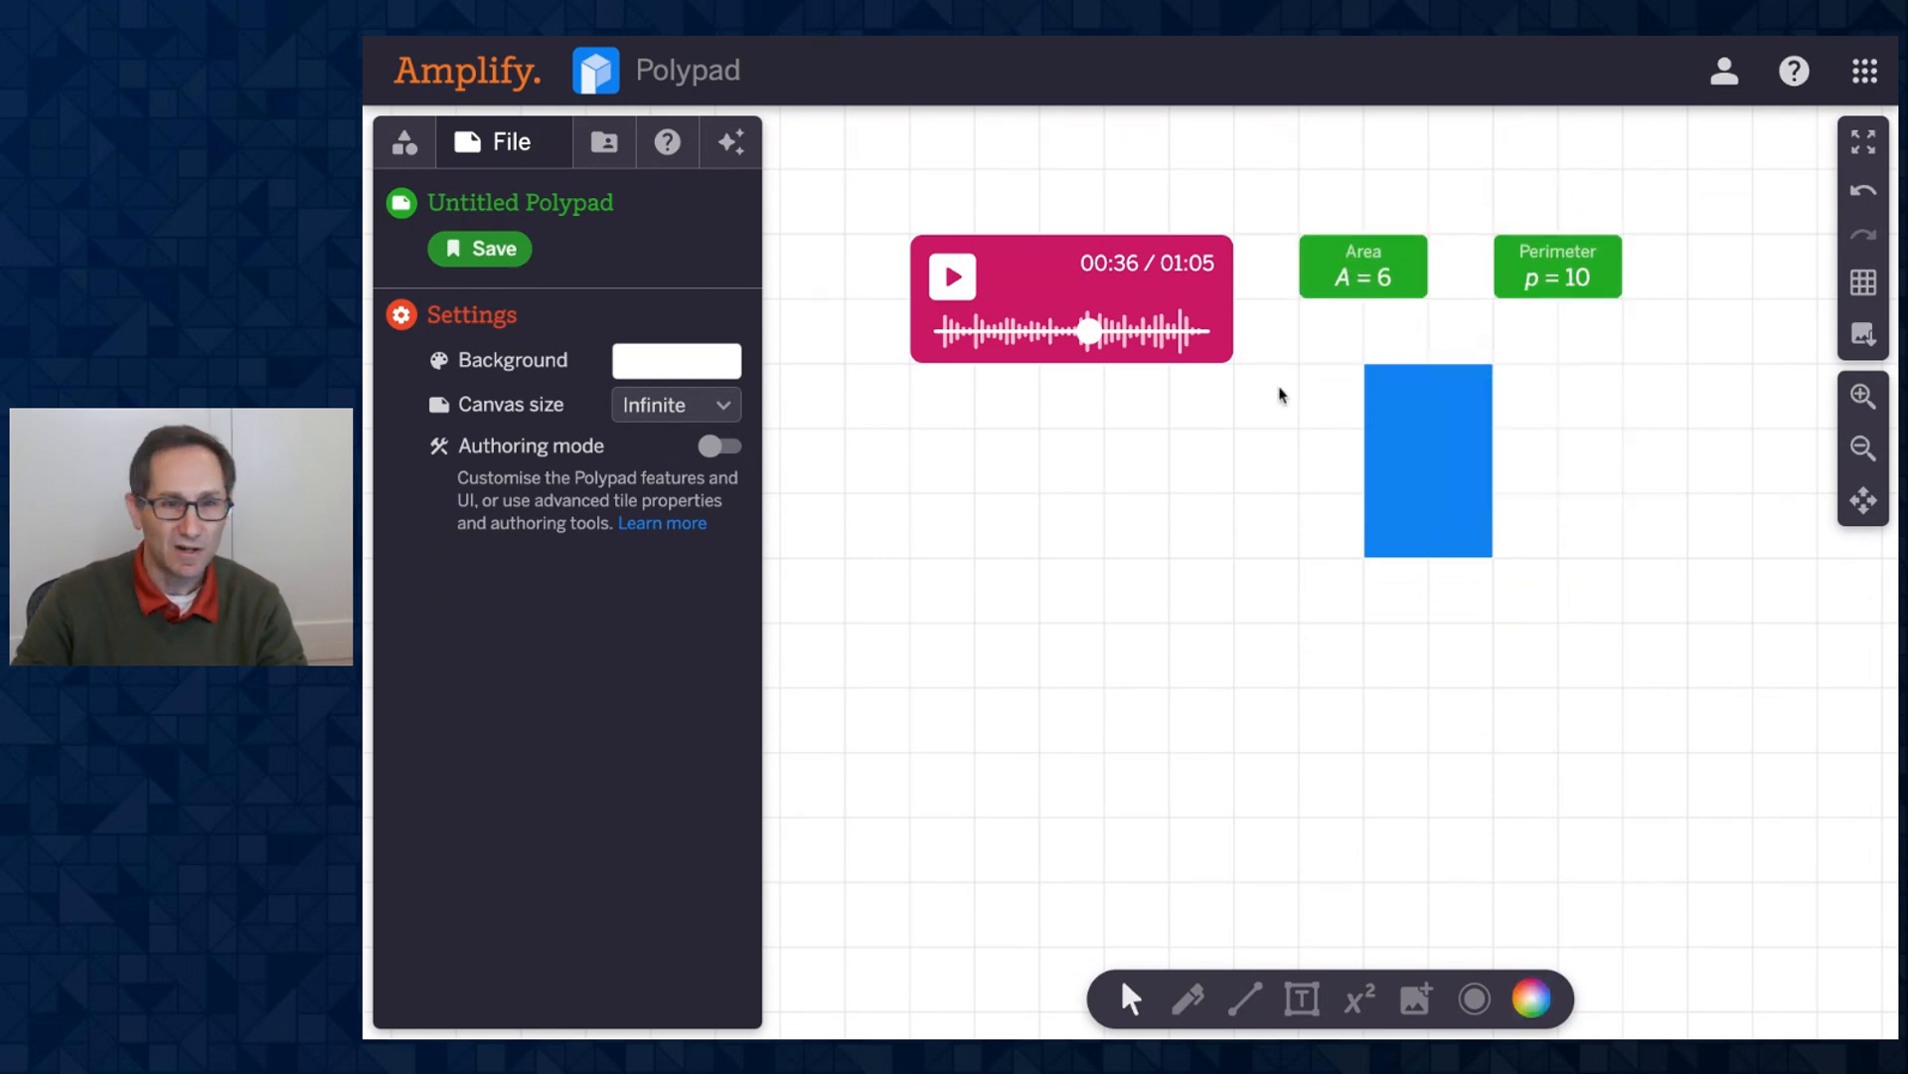
Turn on Authoring mode and hide the <, ≠, ≤ and Function actions for the Area and Perimeter tiles together.
{"action": "left_click", "coordinate": [721, 447]}
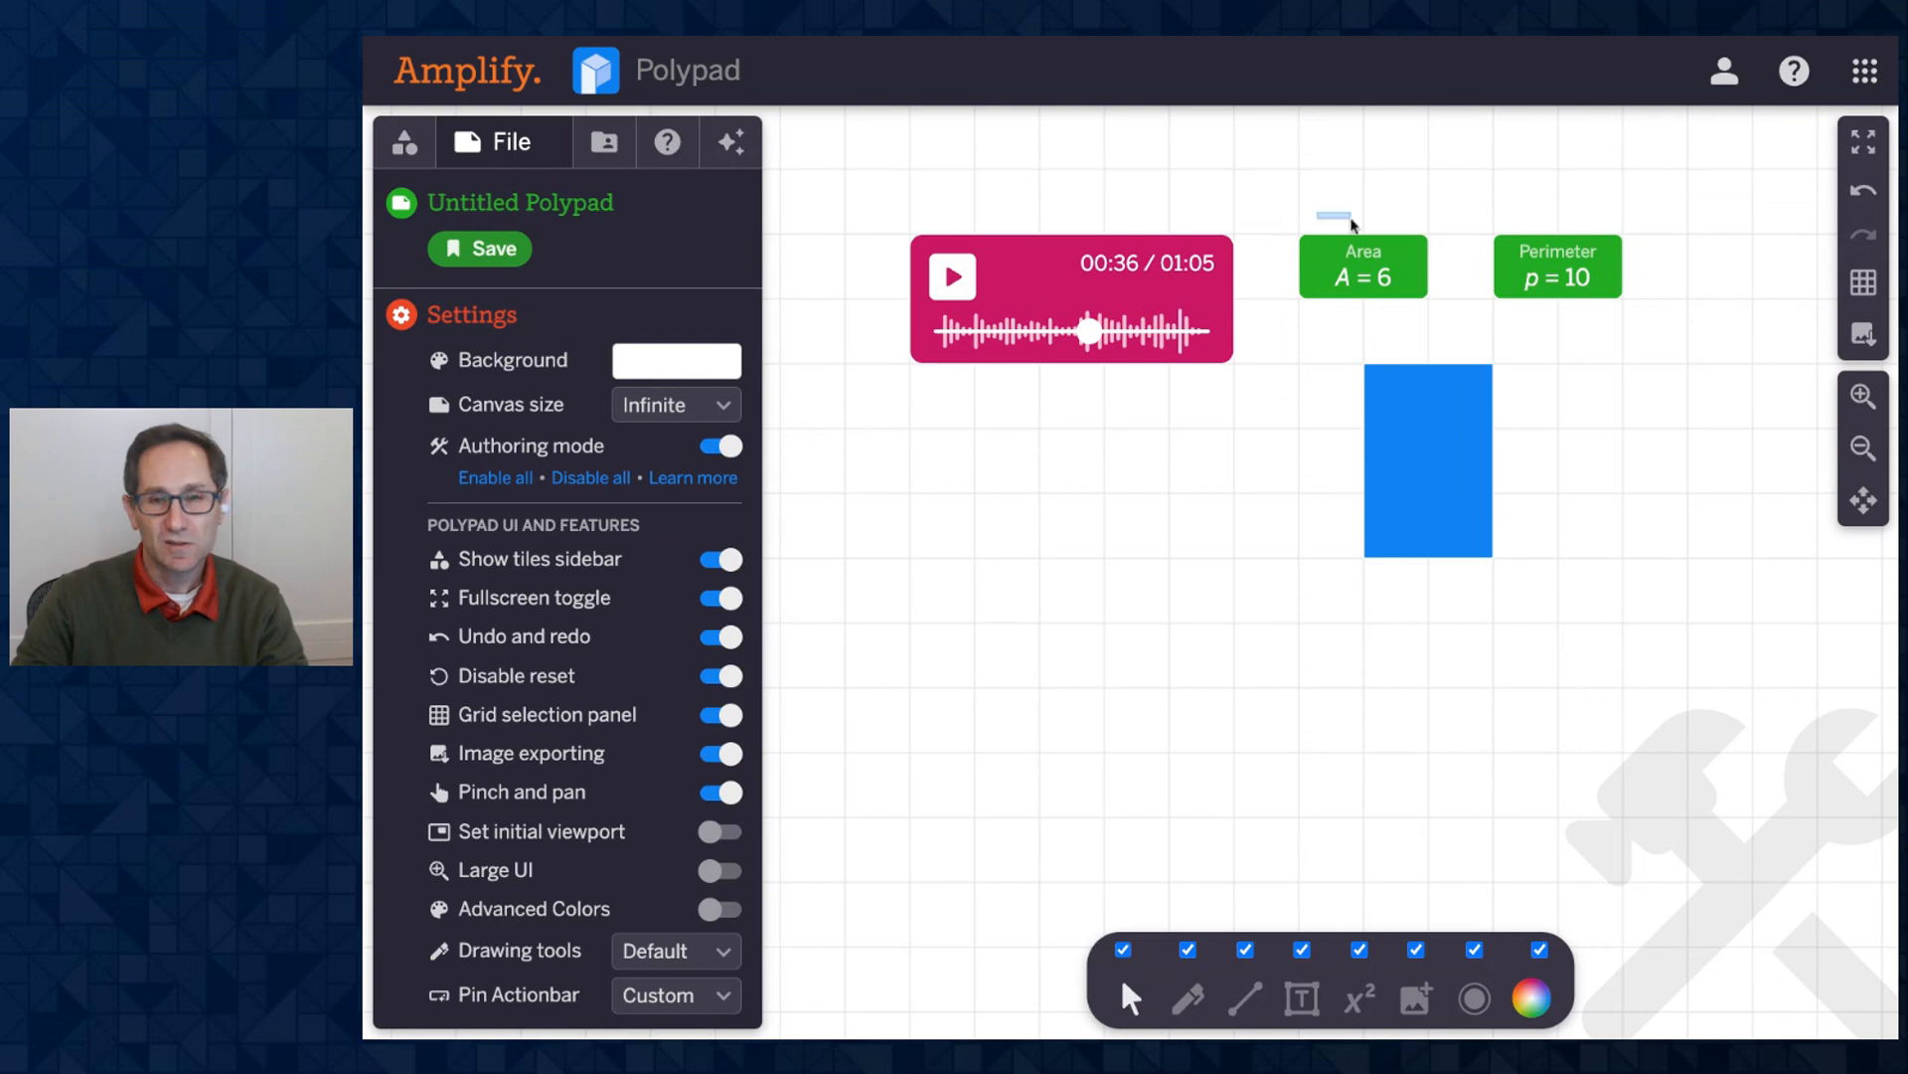
{"action": "left_click", "coordinate": [1385, 248]}
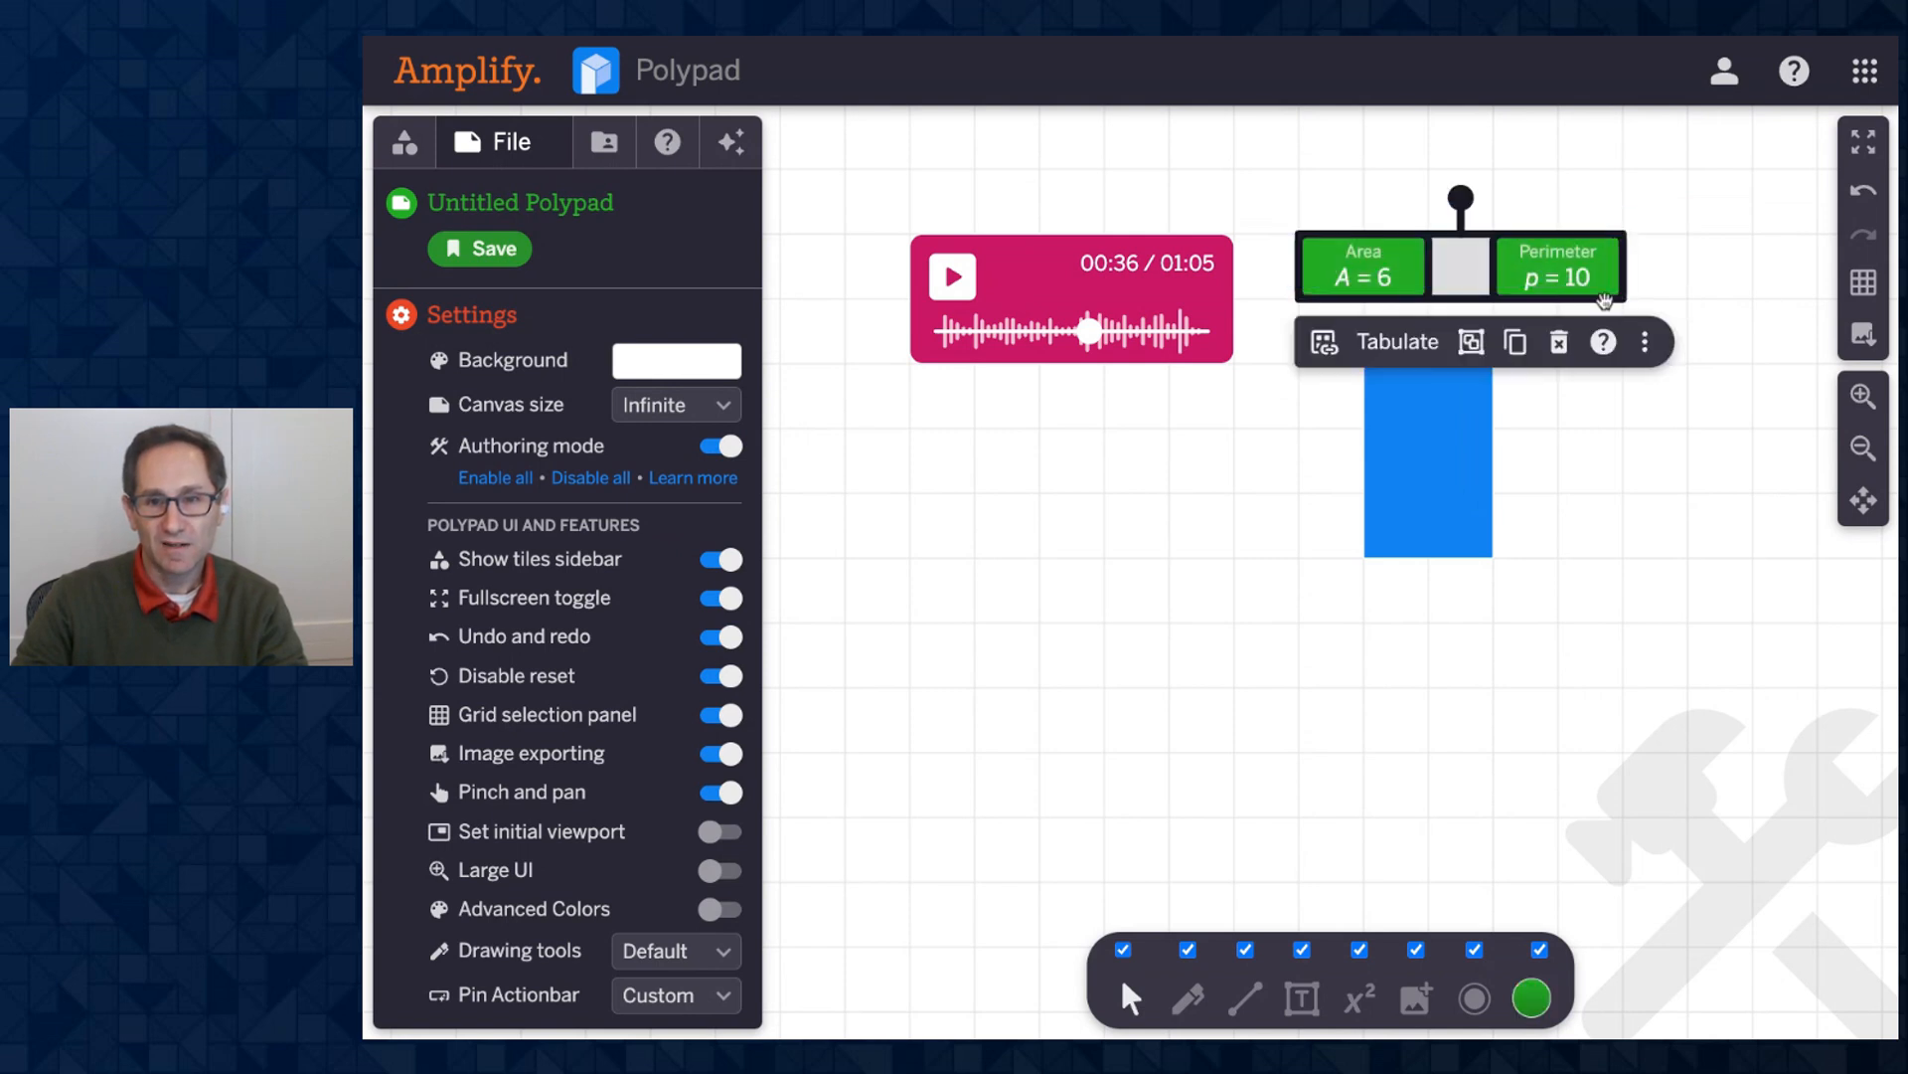
{"action": "left_click", "coordinate": [1645, 341]}
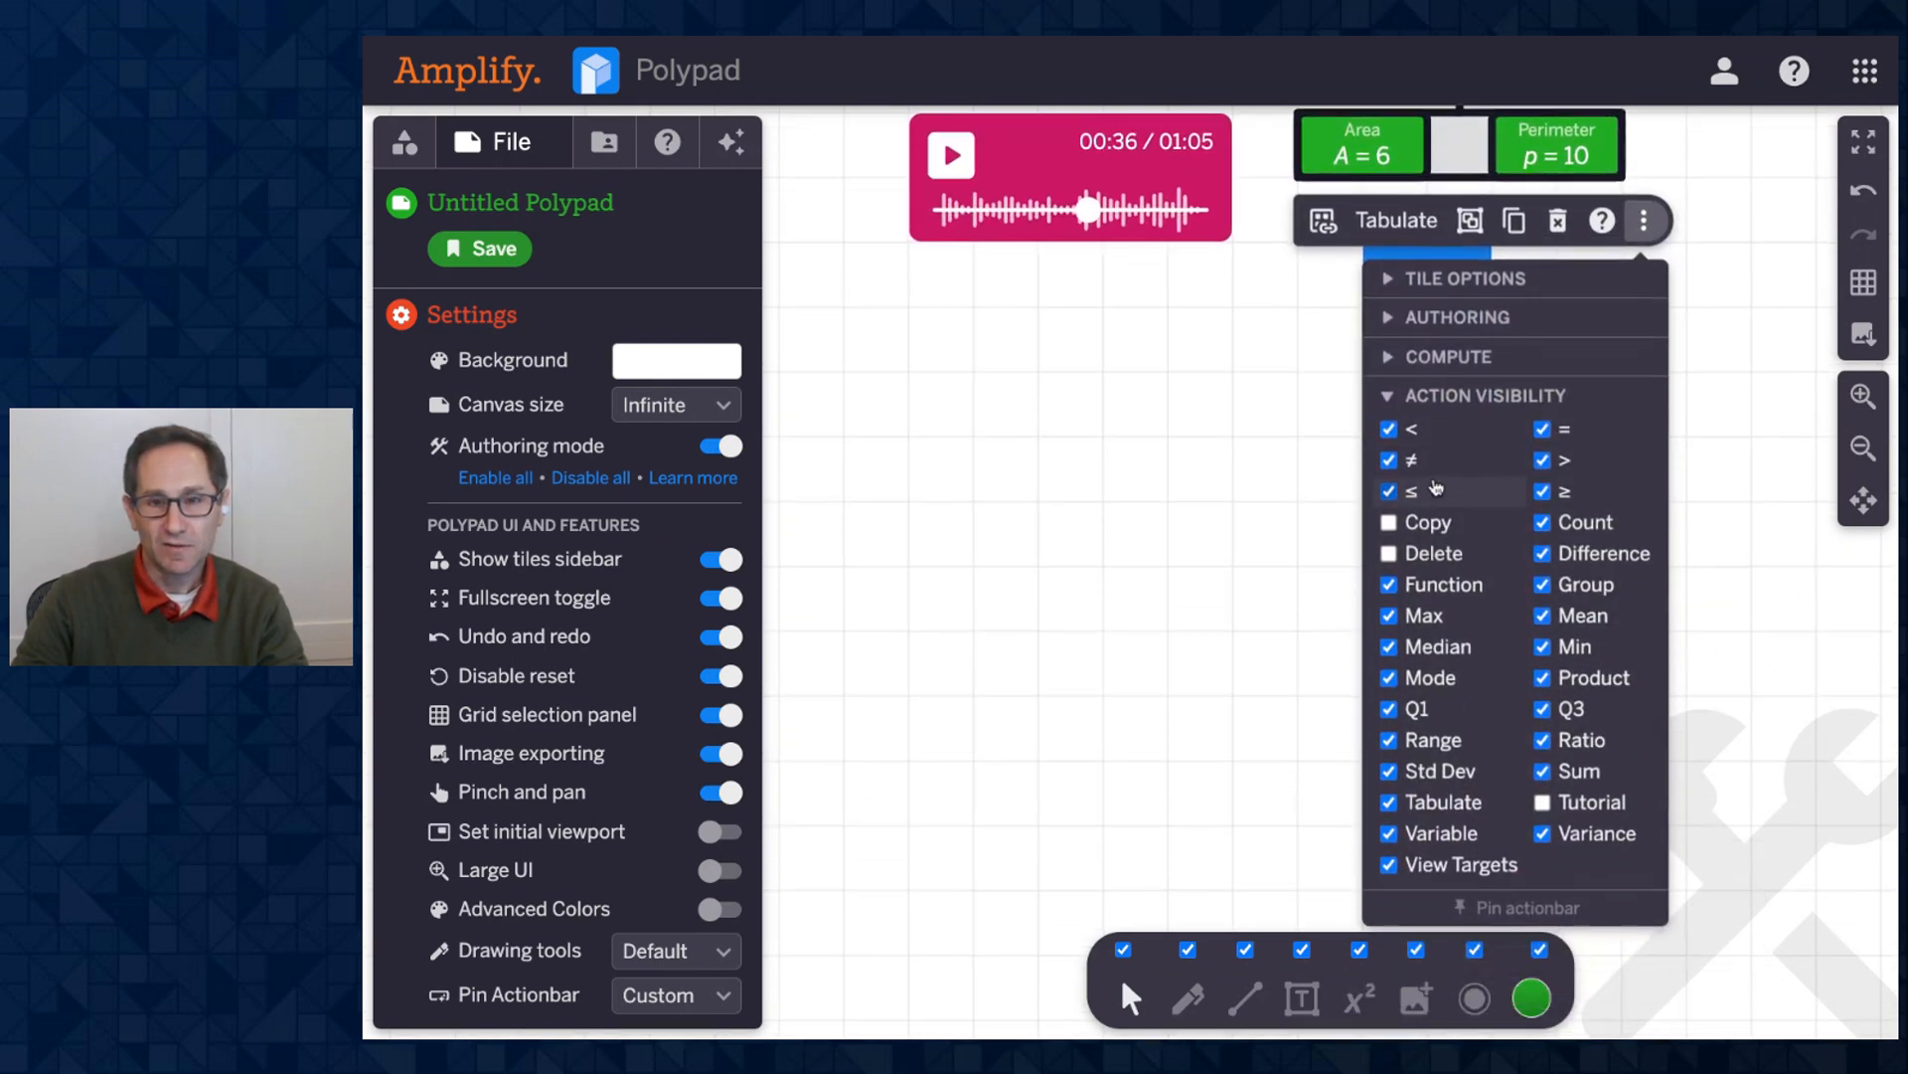
{"action": "left_click", "coordinate": [1391, 429]}
{"action": "left_click", "coordinate": [1402, 460]}
{"action": "left_click", "coordinate": [1389, 491]}
{"action": "left_click", "coordinate": [1388, 585]}
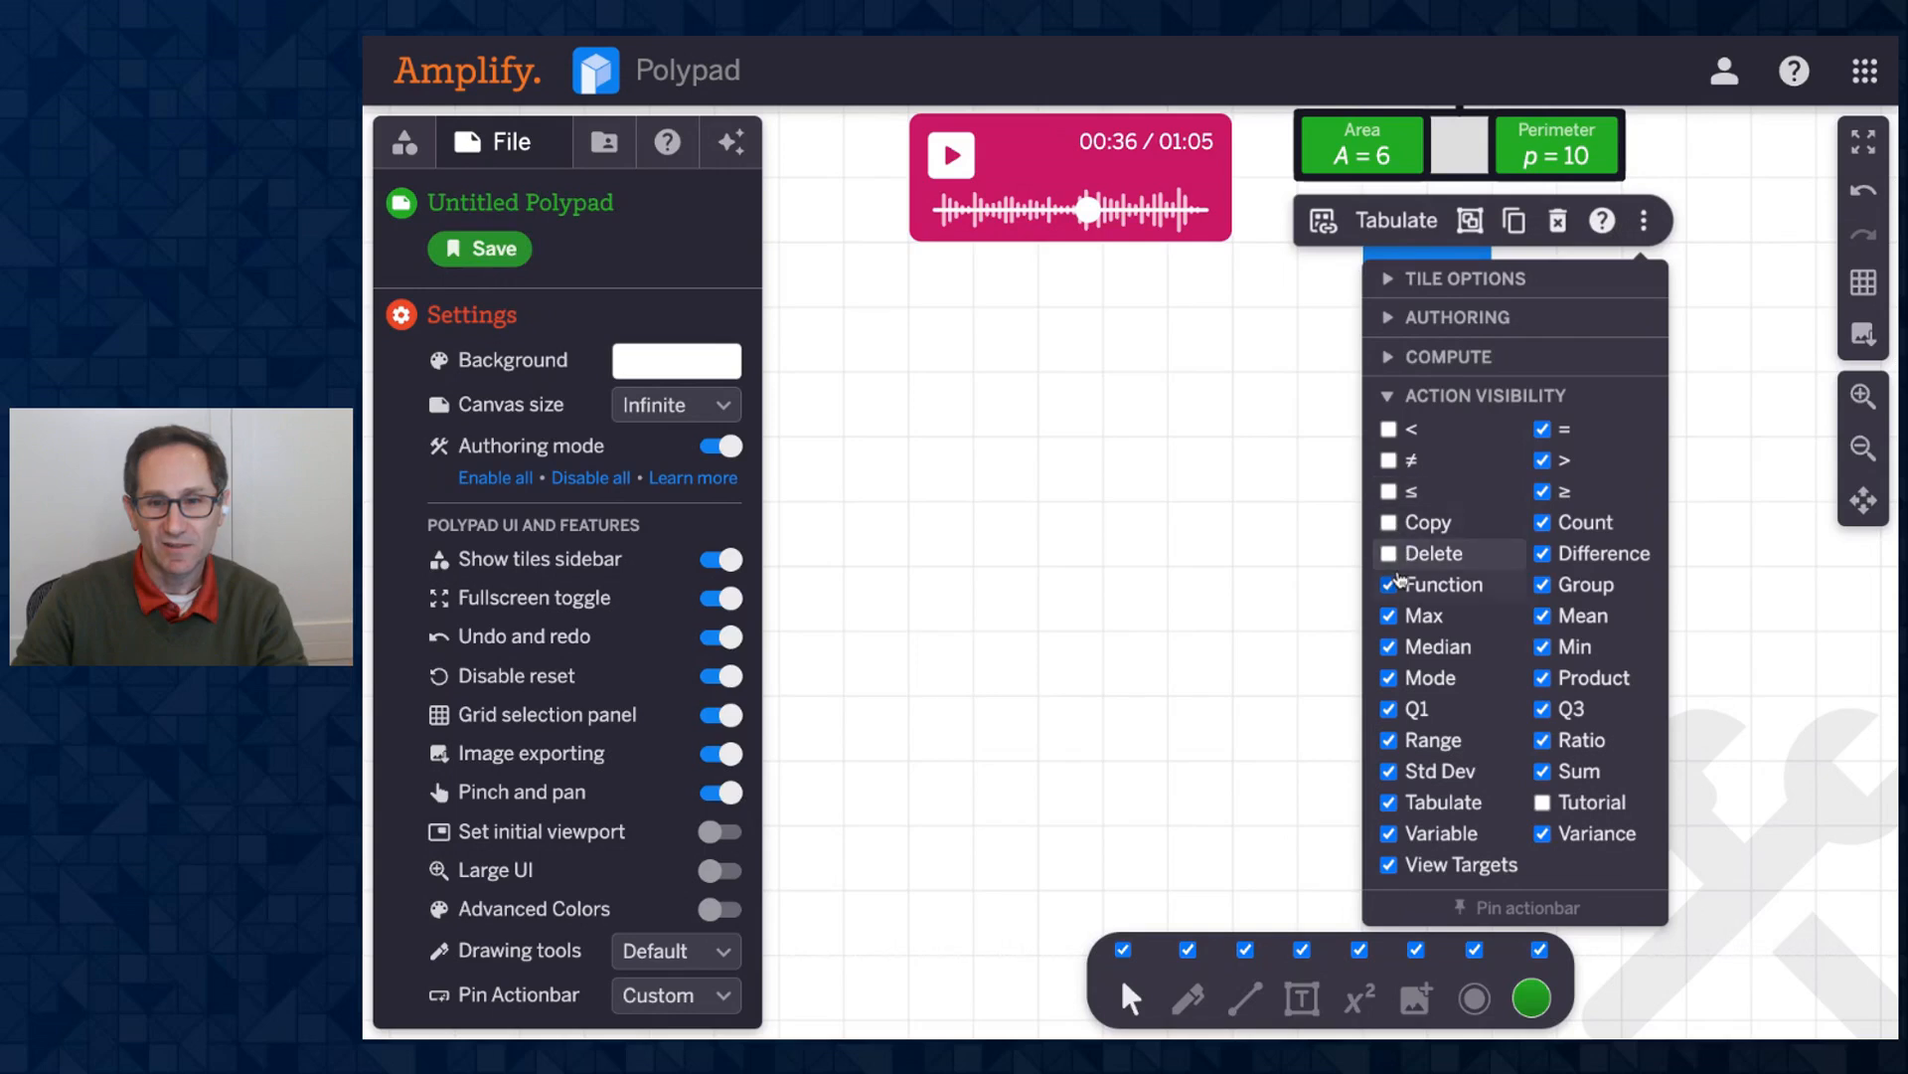
Hide the Max, Median, Mode, Q1, Range, Std Dev, Tabulate, Variable and View Targets actions for both selected tiles.
{"action": "left_click", "coordinate": [1389, 616]}
{"action": "left_click", "coordinate": [1389, 647]}
{"action": "left_click", "coordinate": [1389, 678]}
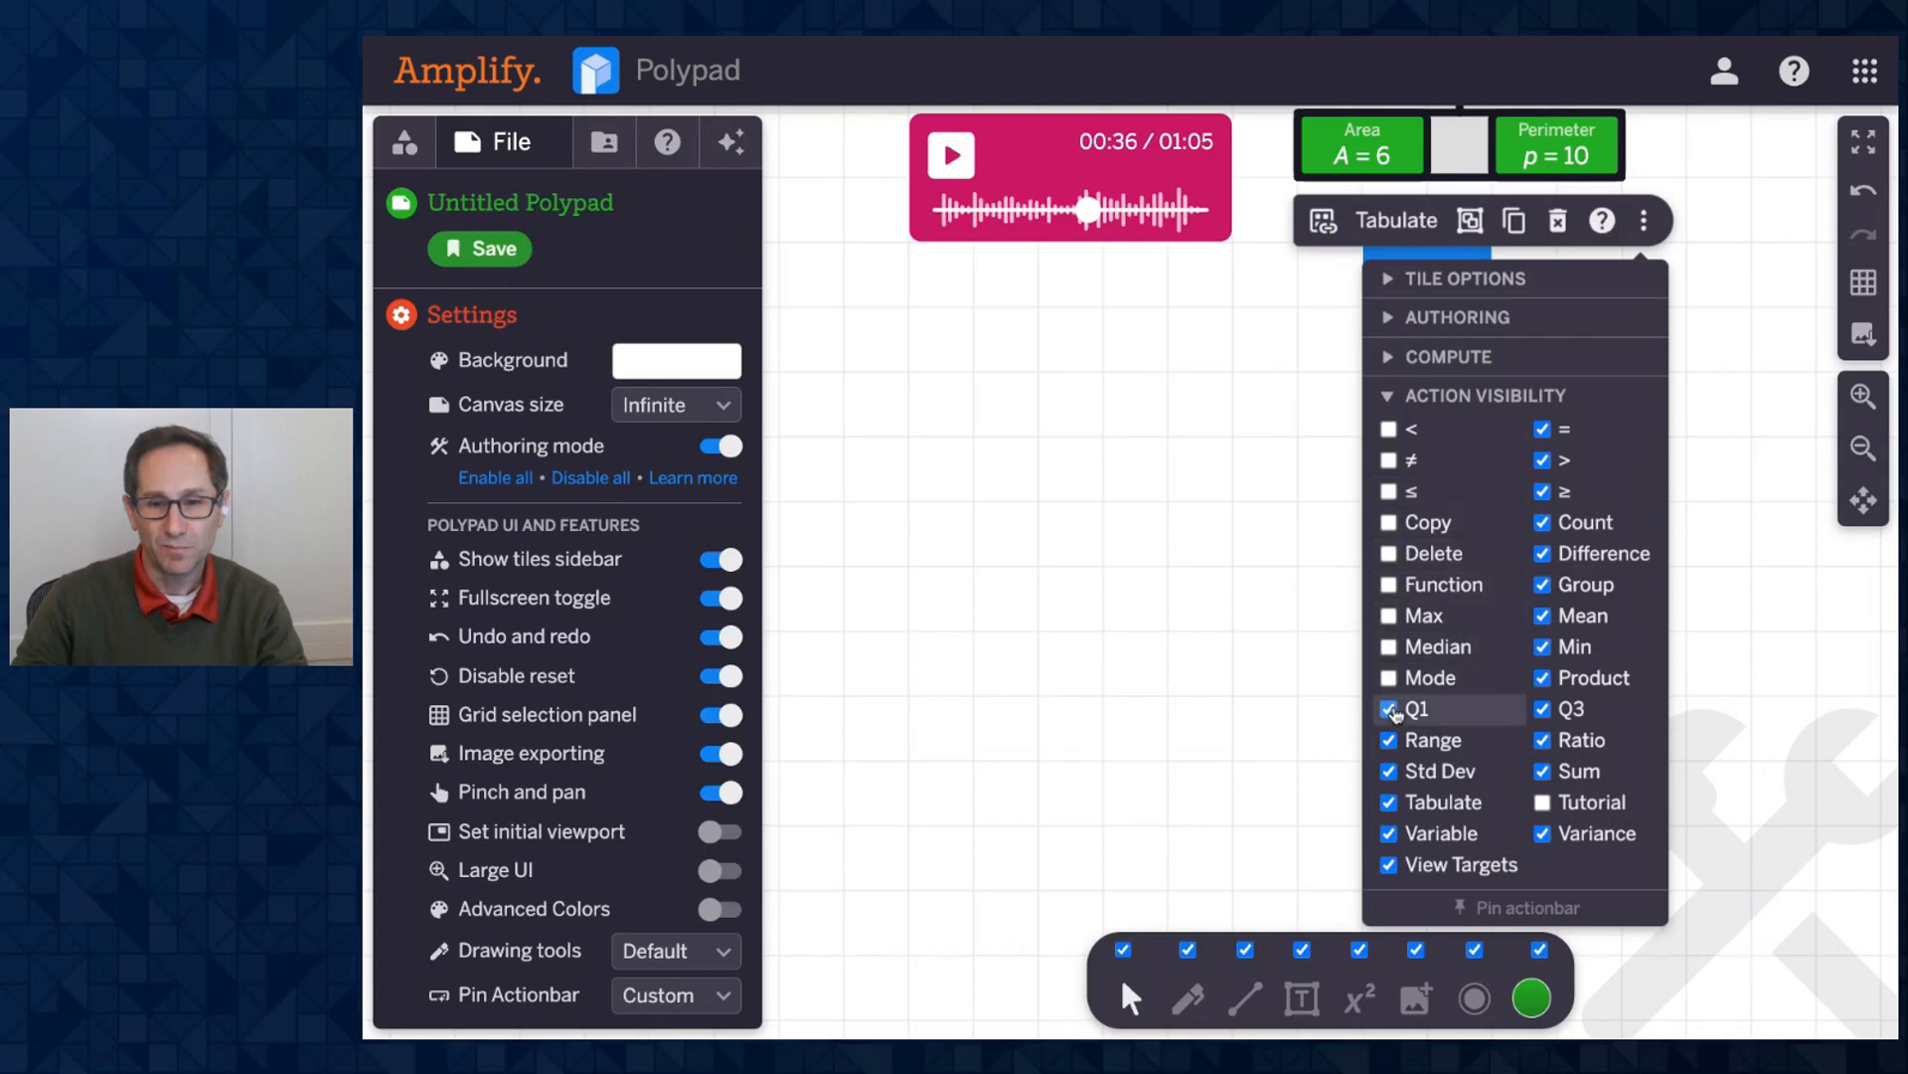
{"action": "left_click", "coordinate": [1388, 708]}
{"action": "left_click", "coordinate": [1388, 741]}
{"action": "left_click", "coordinate": [1389, 802]}
{"action": "left_click", "coordinate": [1388, 833]}
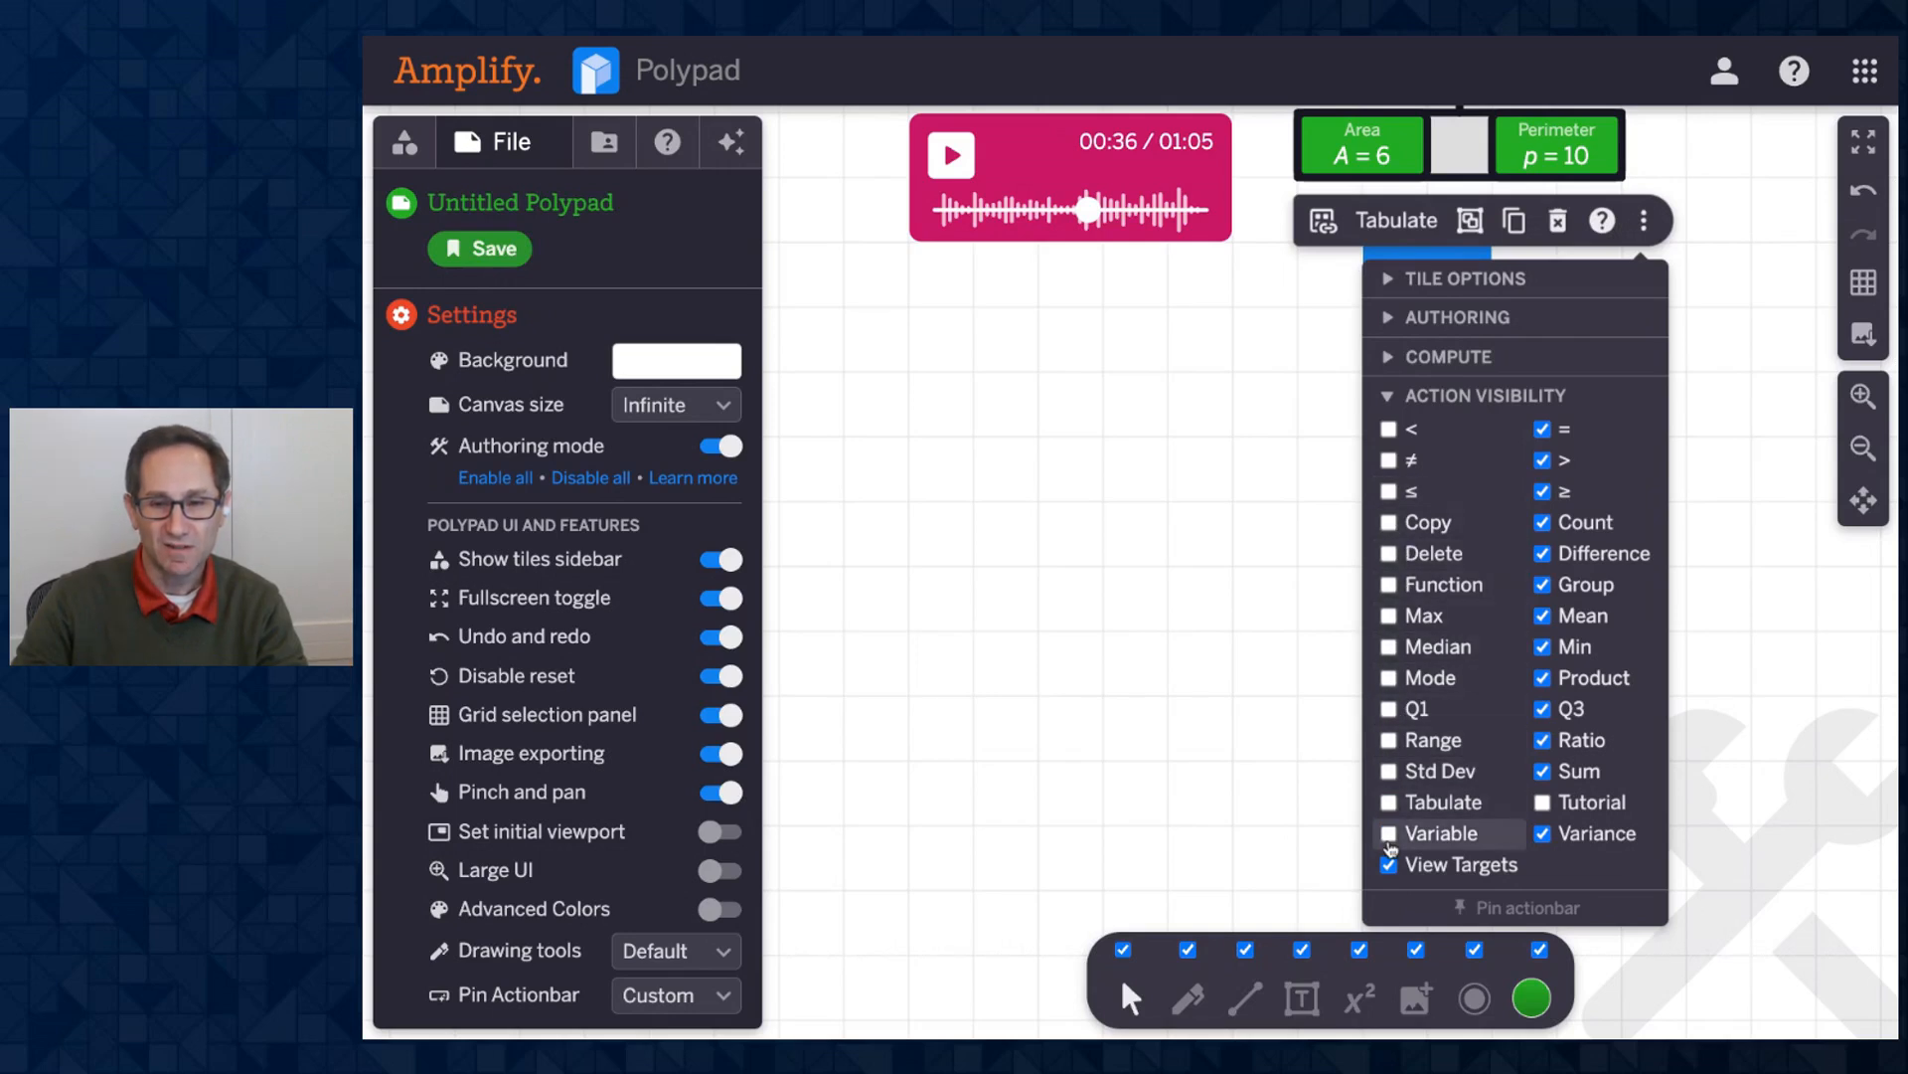
{"action": "left_click", "coordinate": [1389, 865]}
Hide the Variance, Sum, Ratio, Q3, Product, Min and Mean actions for the Area and Perimeter tiles.
{"action": "left_click", "coordinate": [1546, 835]}
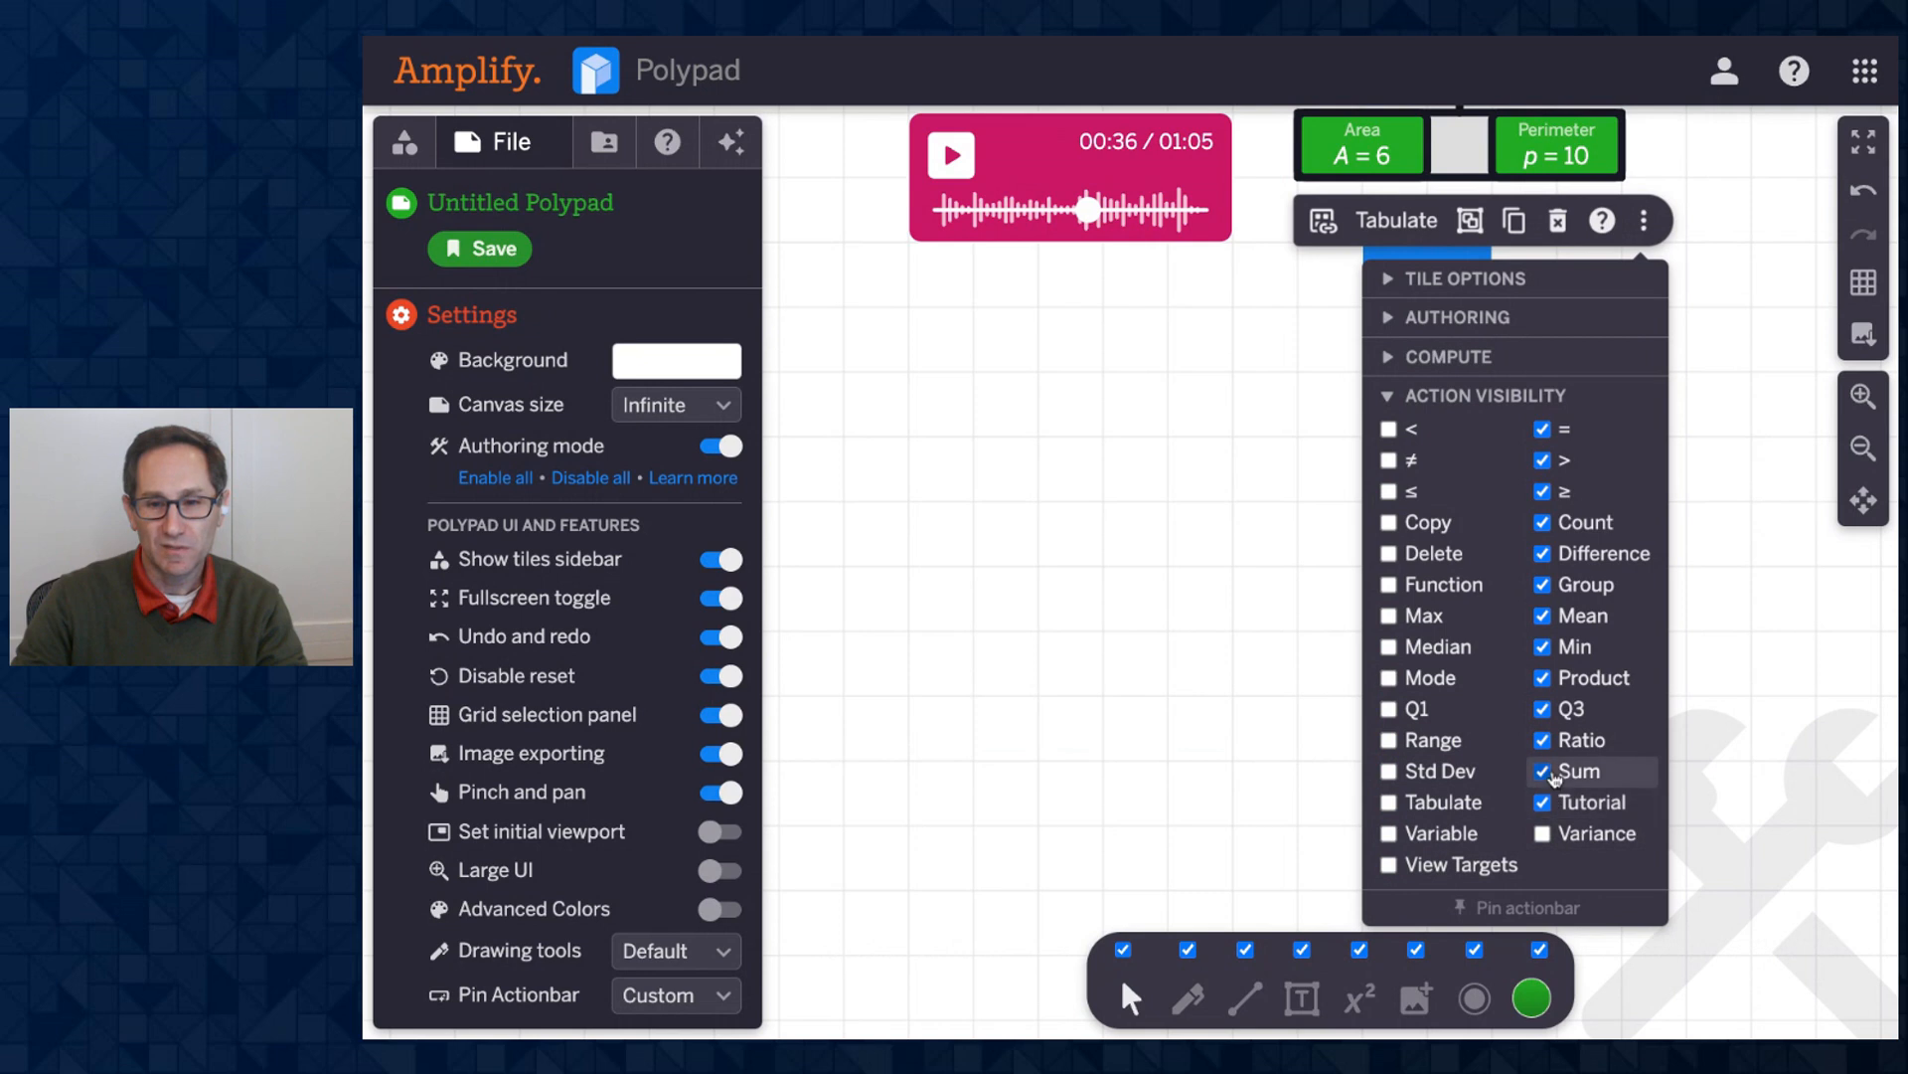
{"action": "left_click", "coordinate": [1545, 772]}
{"action": "left_click", "coordinate": [1554, 740]}
{"action": "left_click", "coordinate": [1555, 710]}
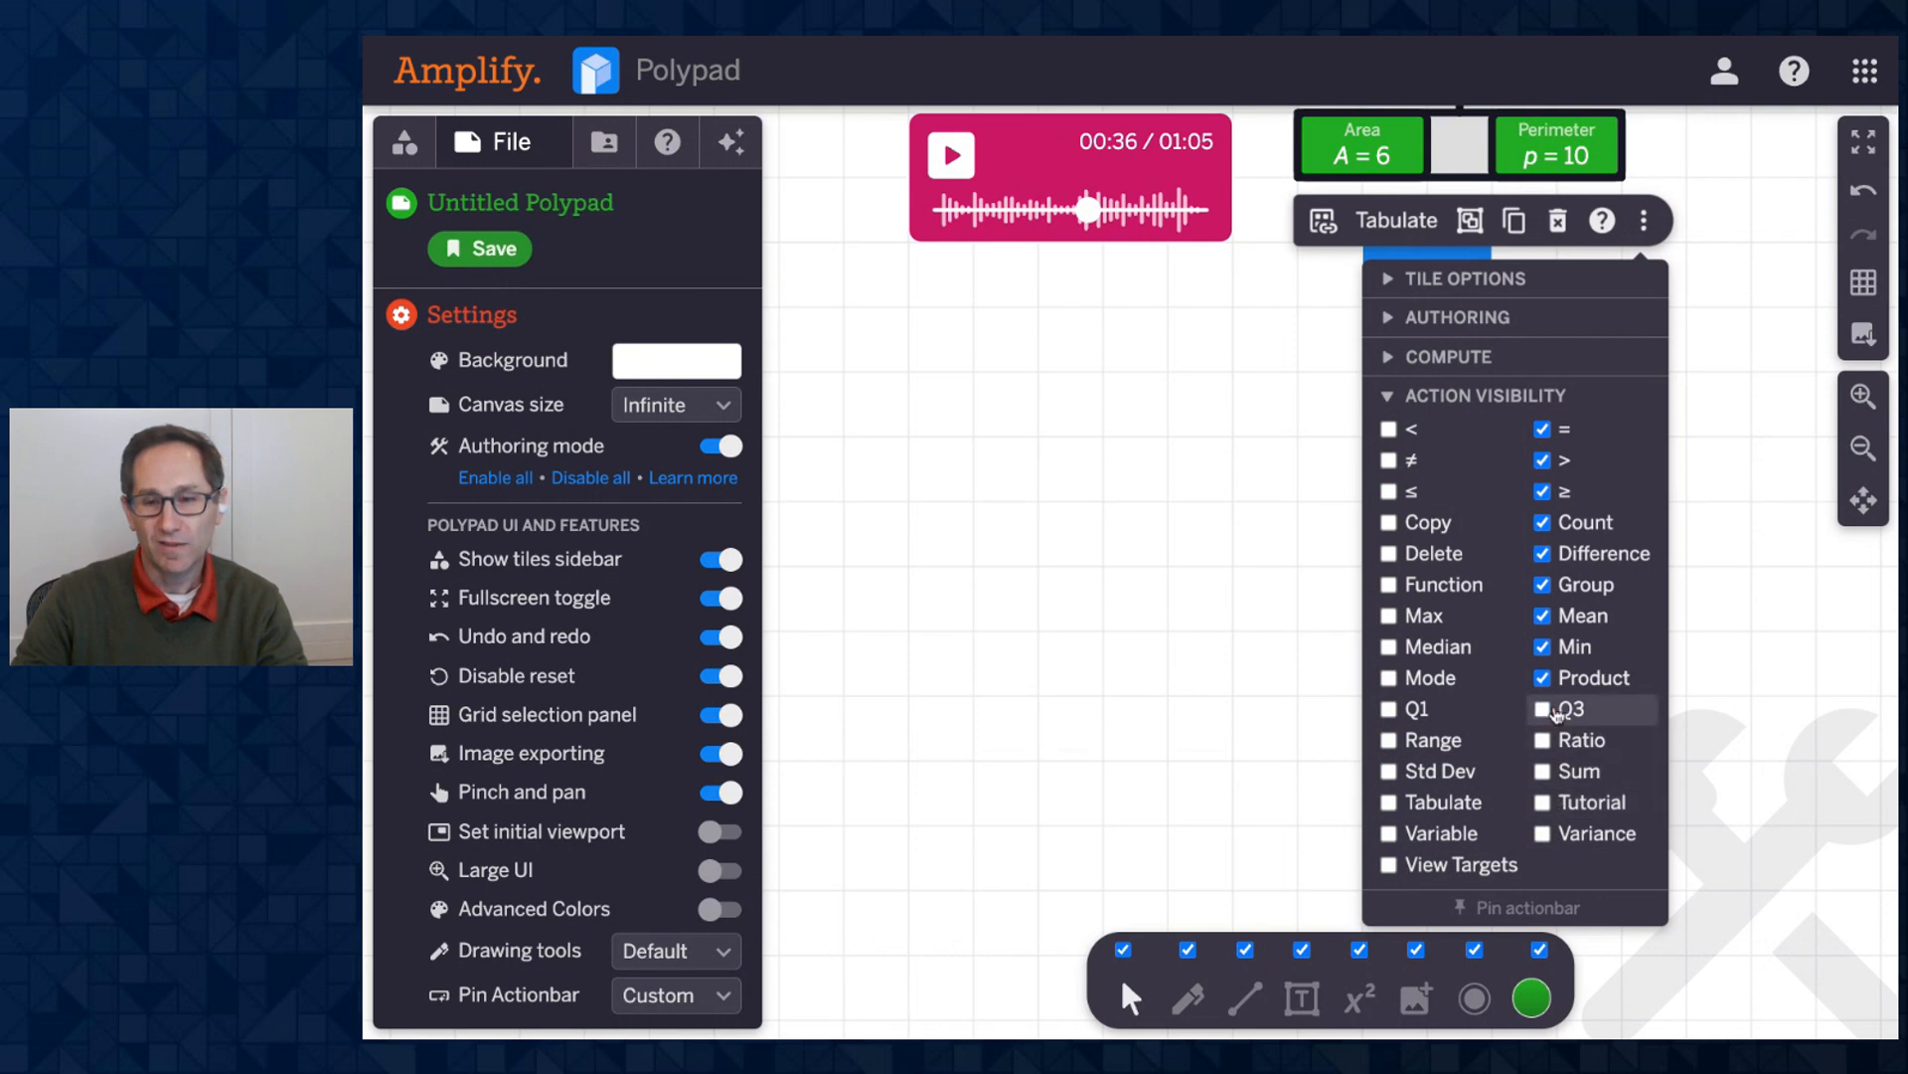
{"action": "left_click", "coordinate": [1555, 678]}
{"action": "left_click", "coordinate": [1556, 648]}
{"action": "left_click", "coordinate": [1553, 618]}
Hide the Group, Difference, Count, ≥, > and = actions for both tiles and deselect them.
{"action": "left_click", "coordinate": [1551, 586]}
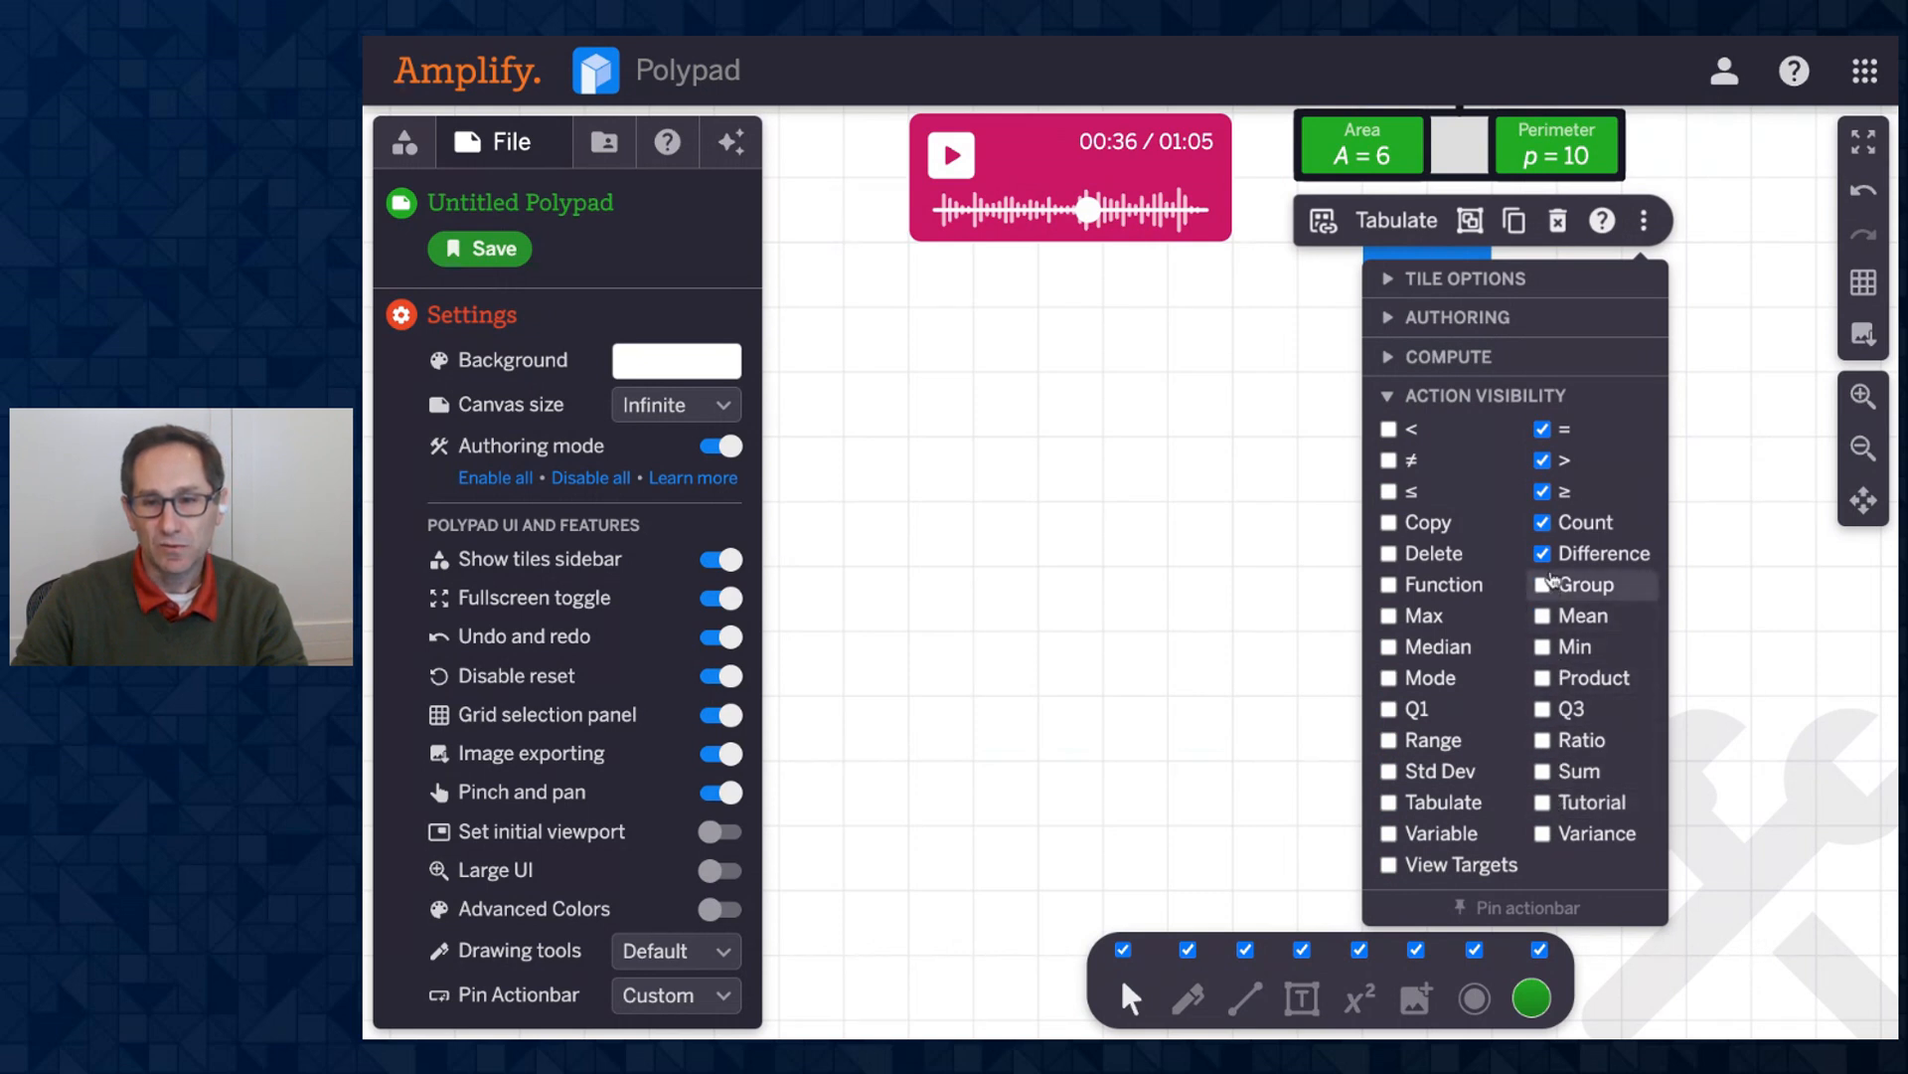
{"action": "left_click", "coordinate": [1549, 554]}
{"action": "left_click", "coordinate": [1548, 519]}
{"action": "left_click", "coordinate": [1543, 491]}
{"action": "left_click", "coordinate": [1544, 460]}
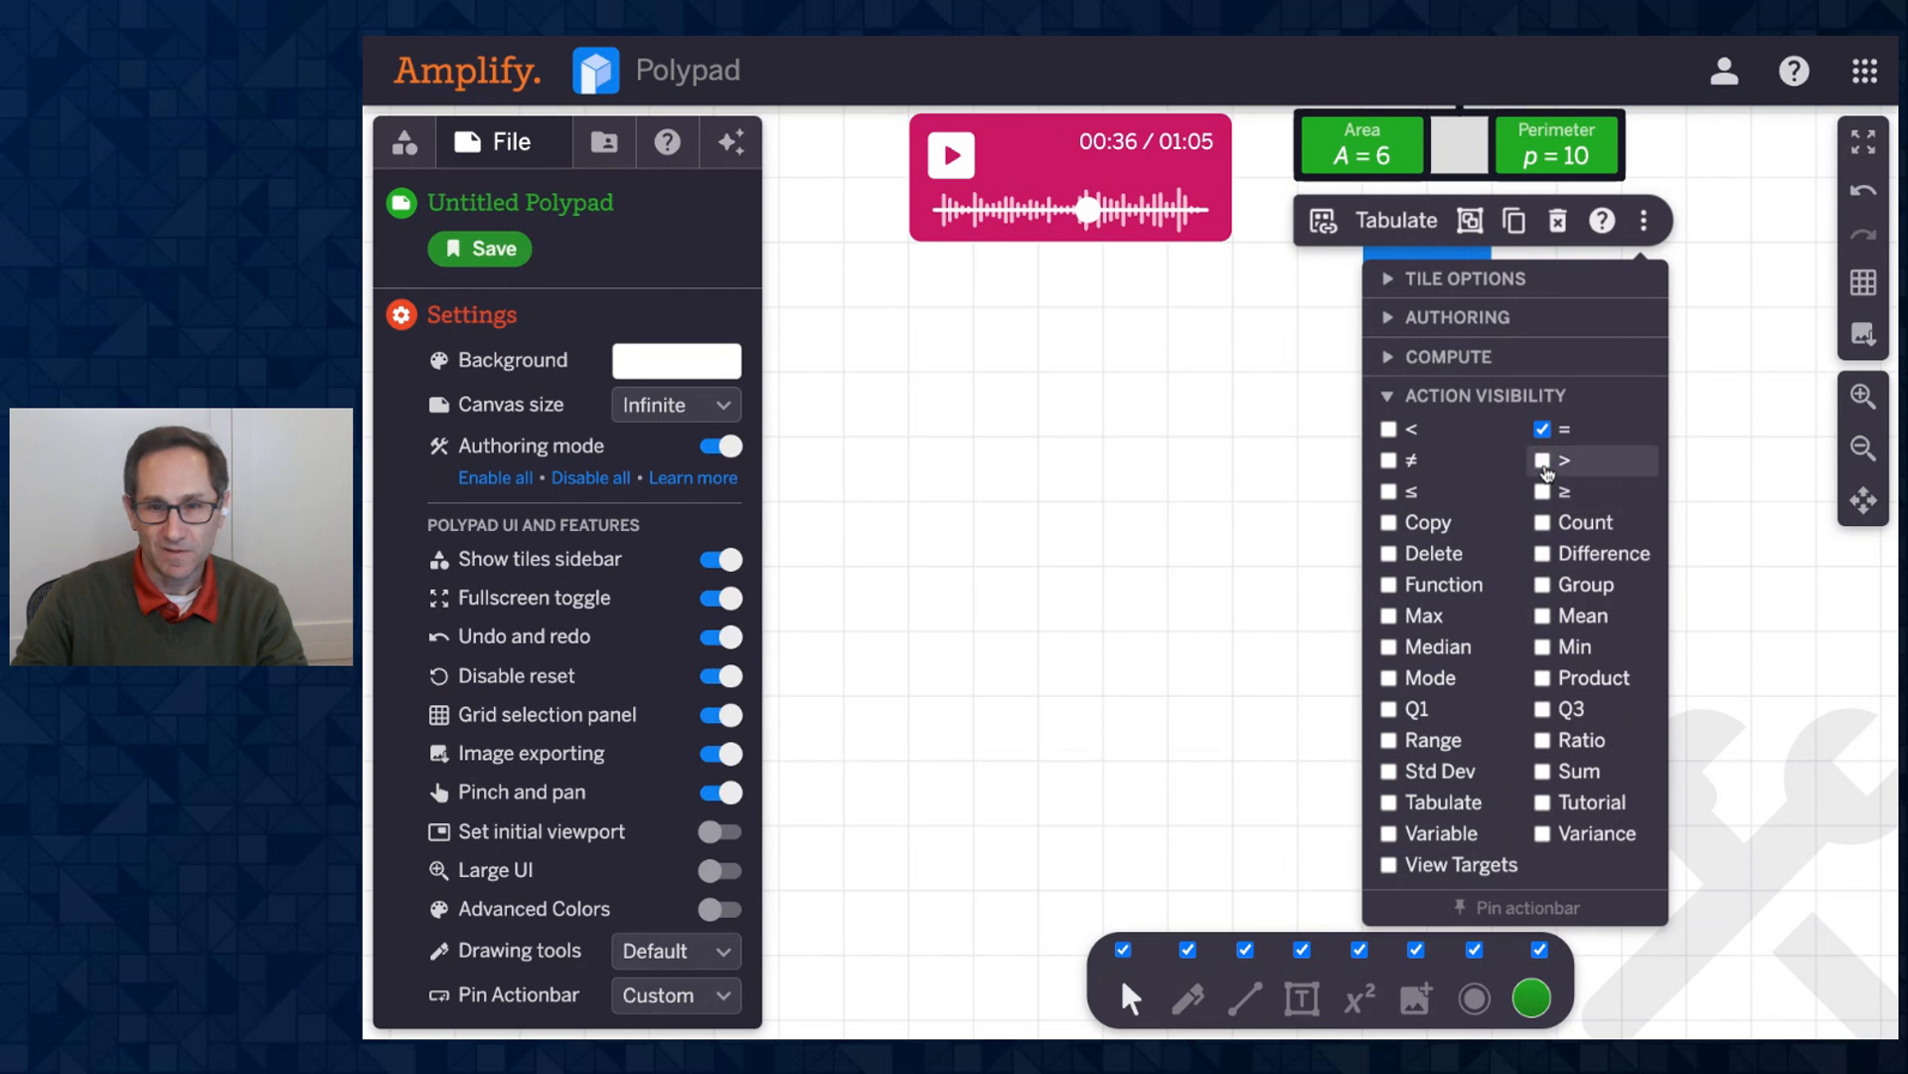
{"action": "left_click", "coordinate": [1544, 428]}
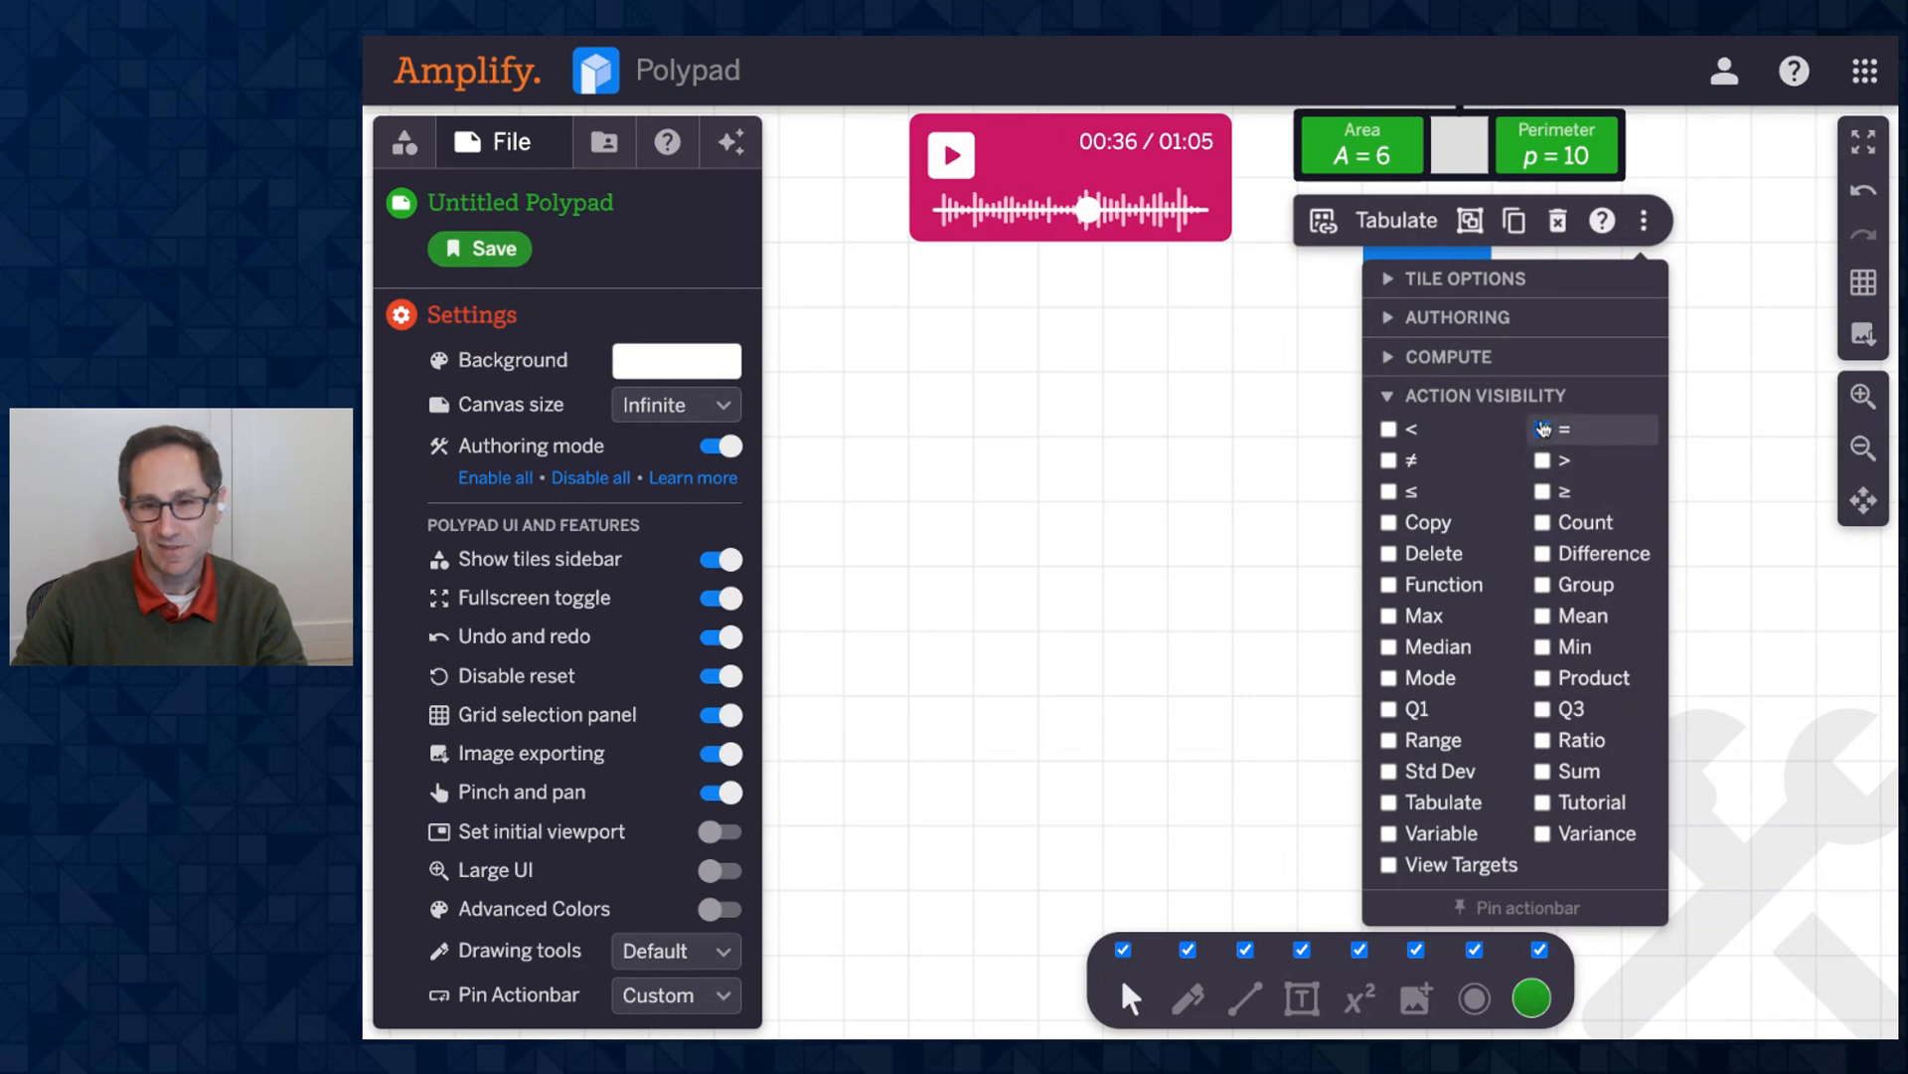
{"action": "left_click", "coordinate": [1237, 527]}
{"action": "scroll", "coordinate": [1238, 526], "scroll_direction": "up", "scroll_amount": 2}
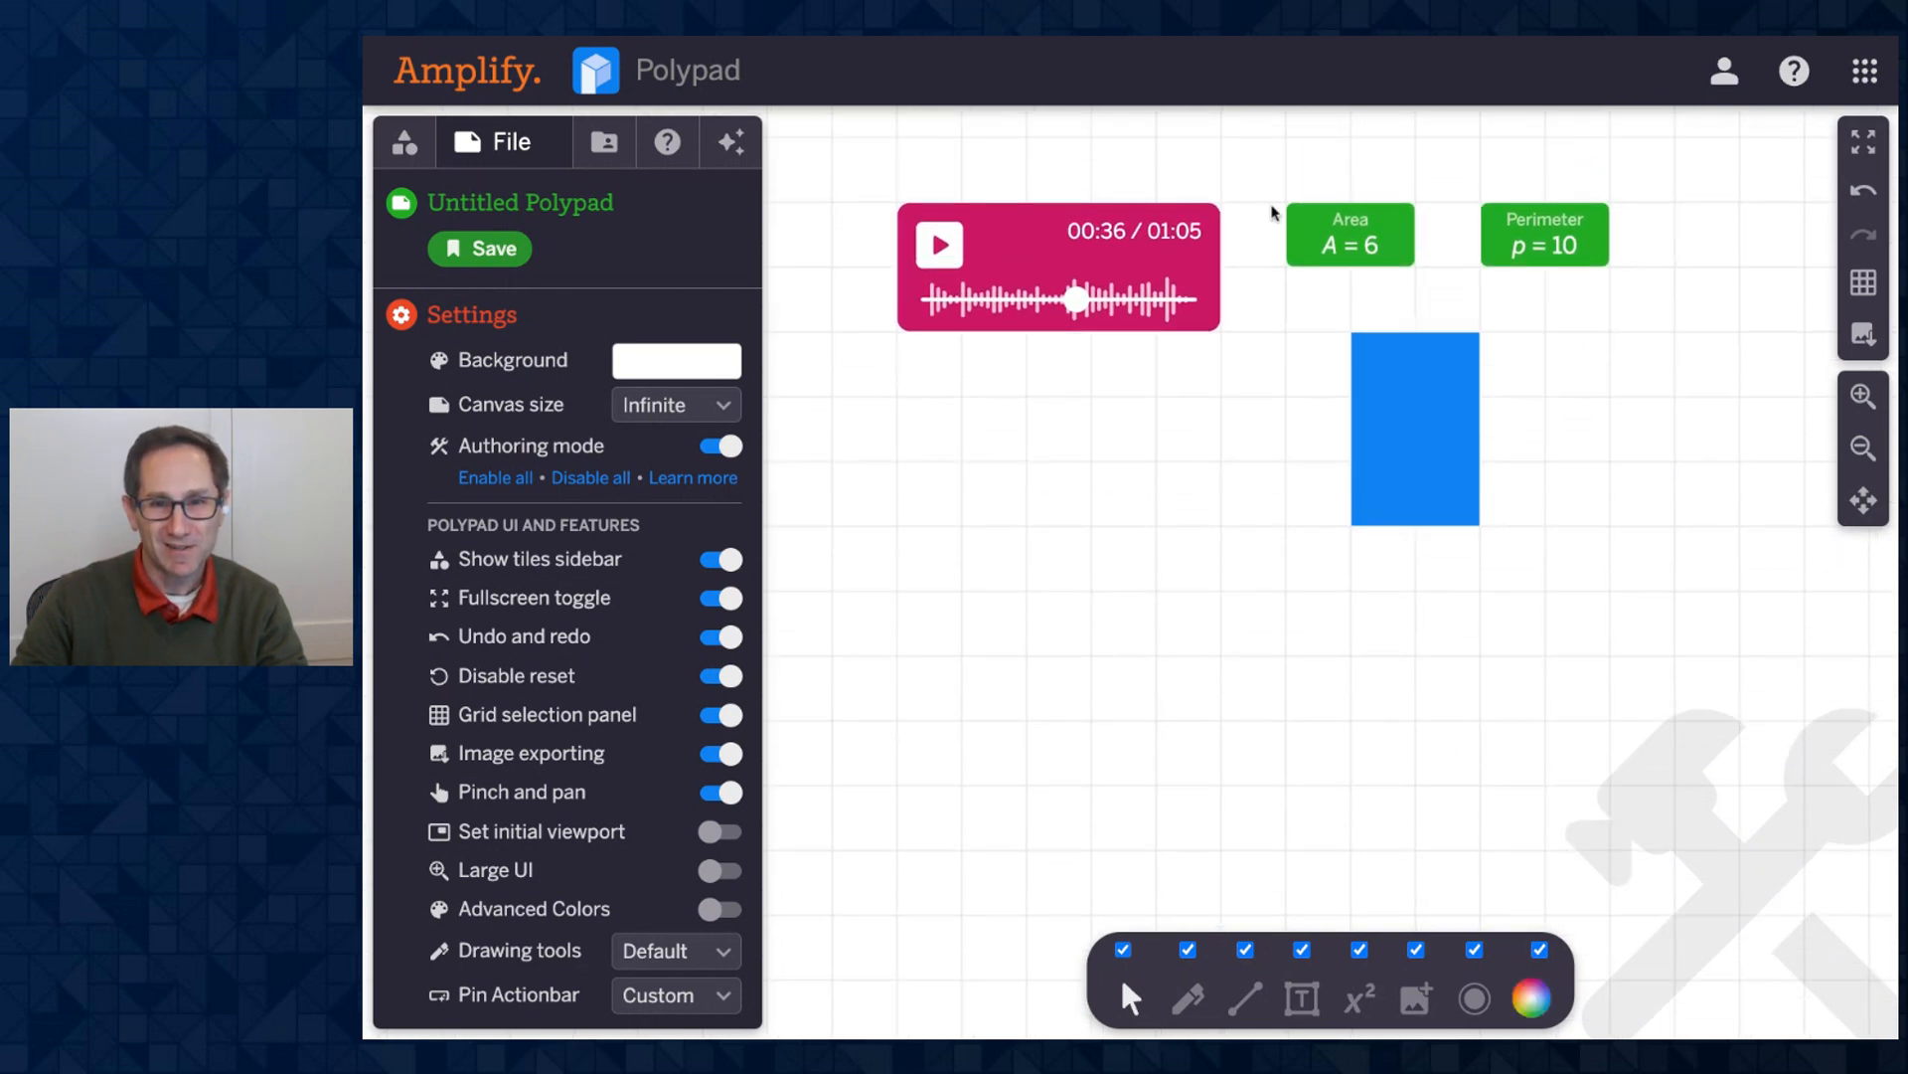
Change the Interactivity setting of the Area and Perimeter tiles together and turn off Authoring mode.
{"action": "left_click_drag", "start_coordinate": [1273, 212], "coordinate": [1653, 243]}
{"action": "left_click", "coordinate": [1632, 310]}
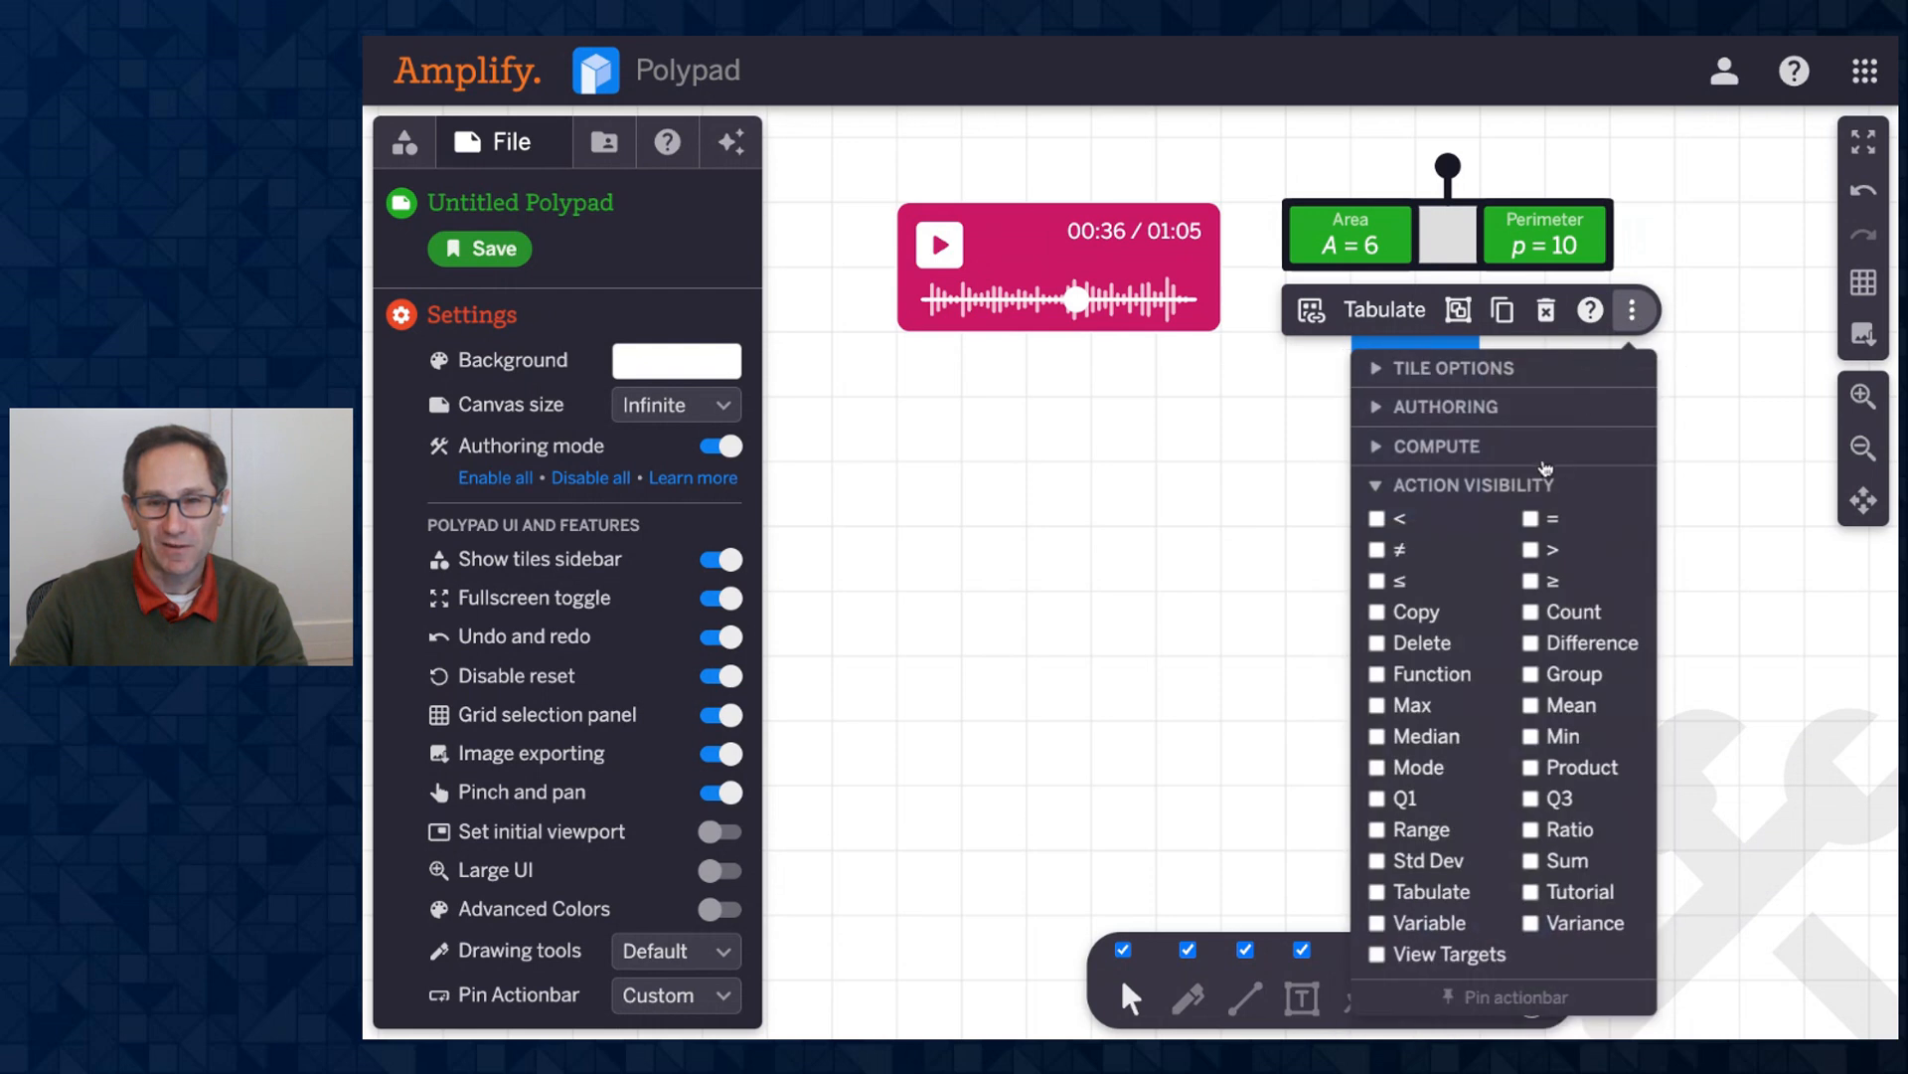
{"action": "left_click", "coordinate": [1468, 408]}
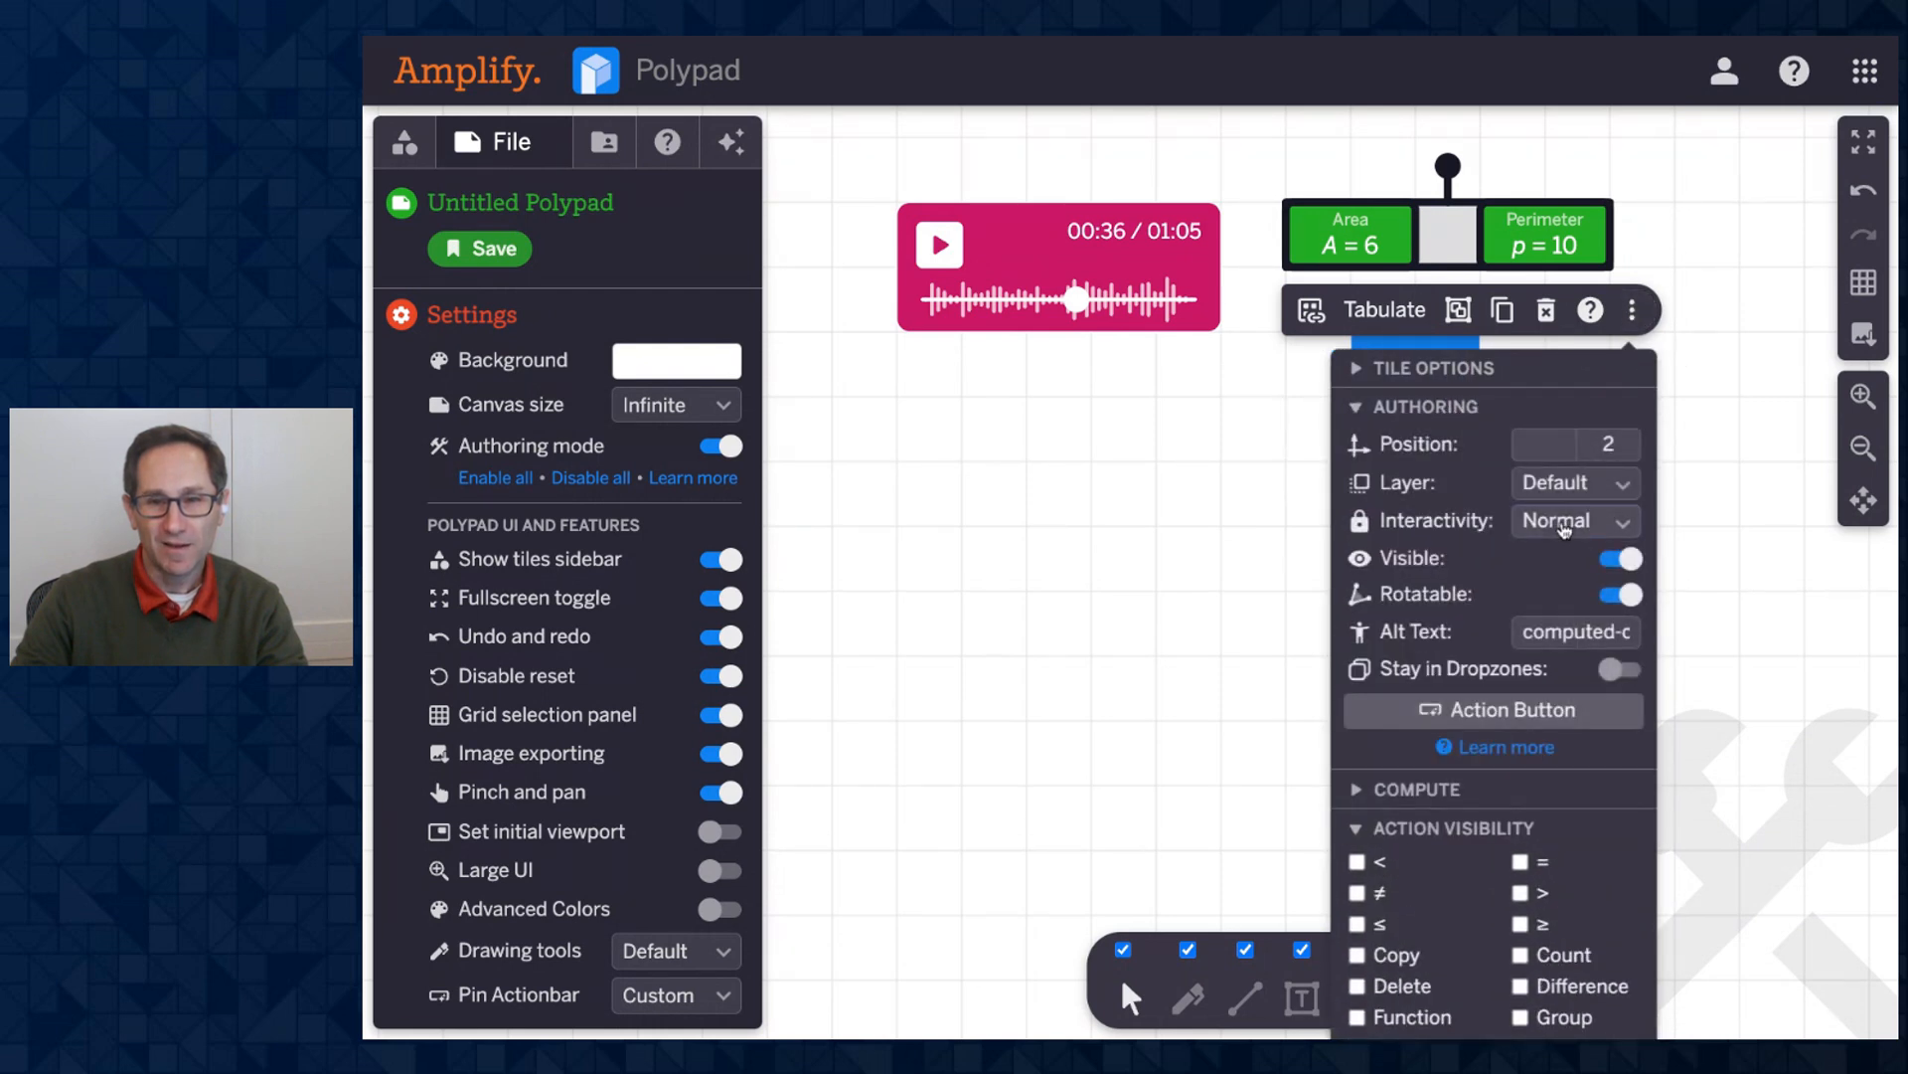
{"action": "left_click", "coordinate": [1564, 523]}
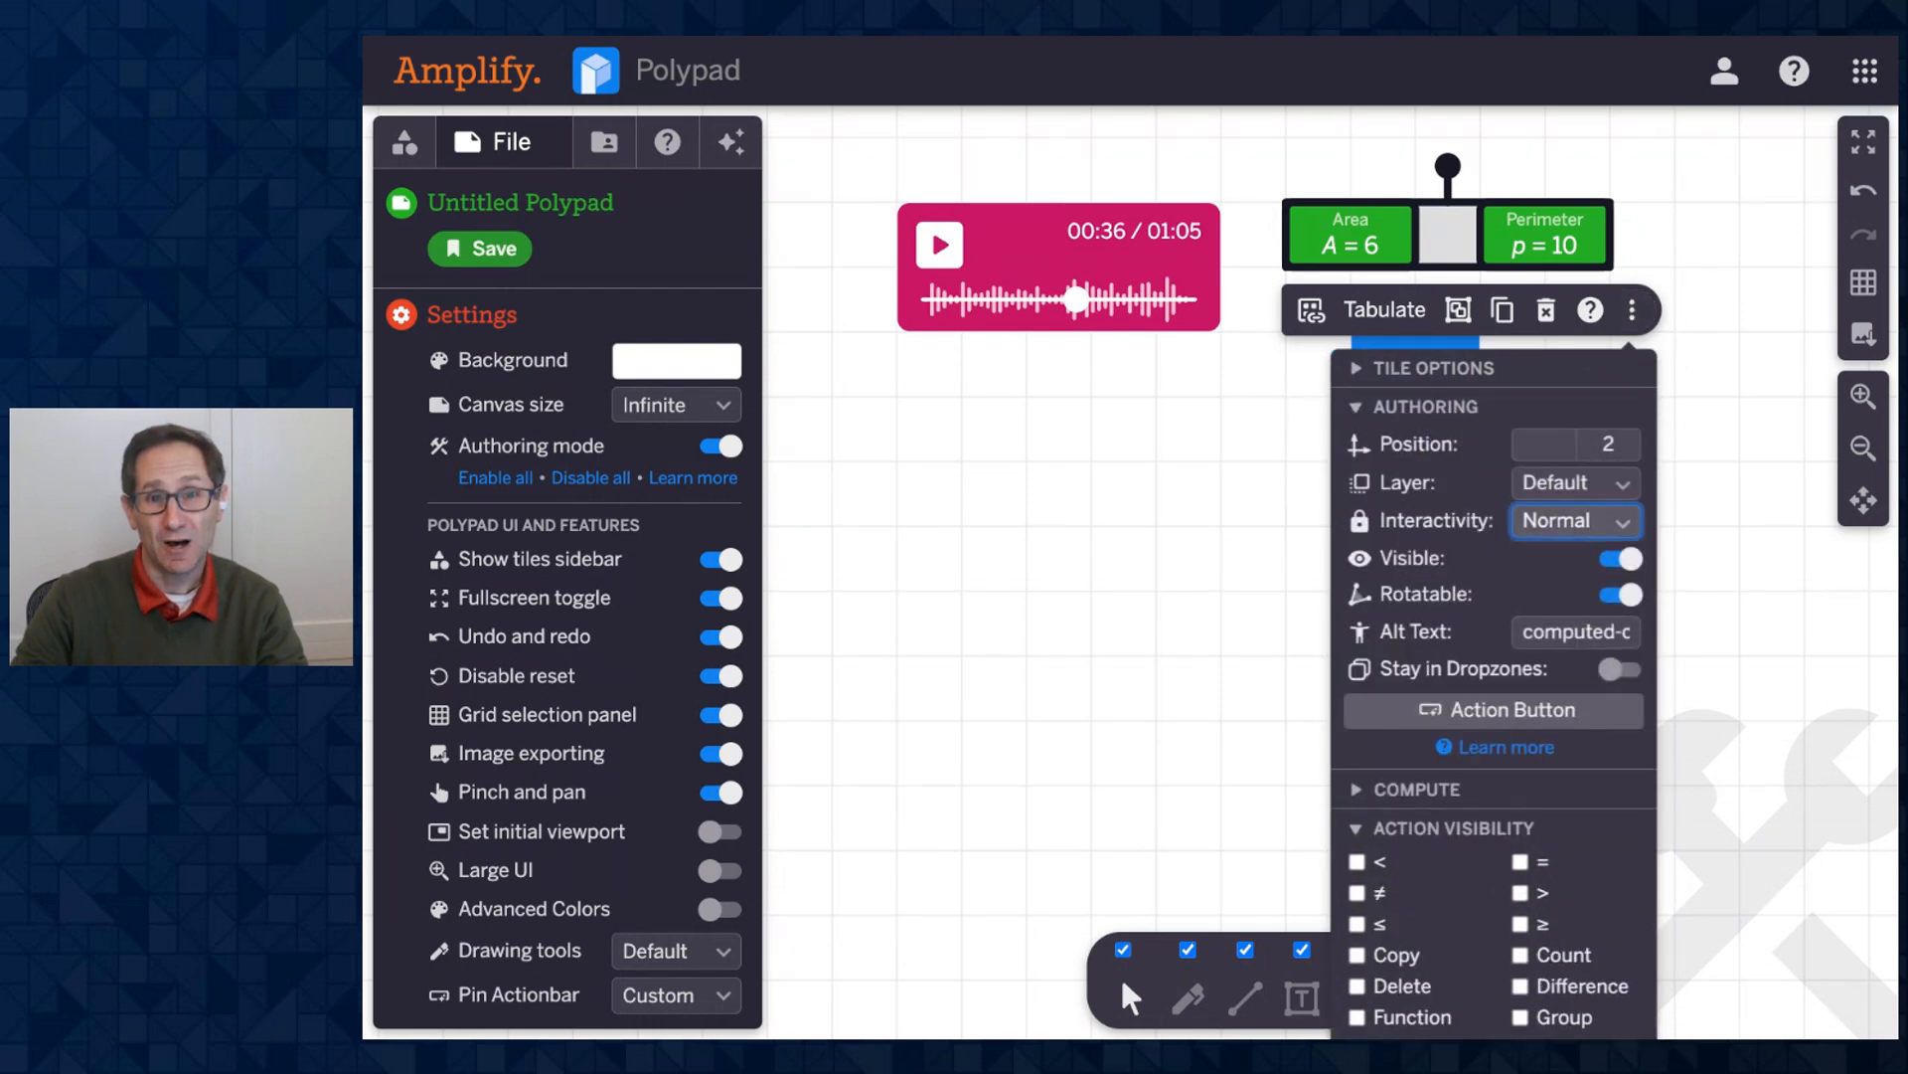
{"action": "left_click", "coordinate": [1556, 554]}
{"action": "left_click", "coordinate": [725, 446]}
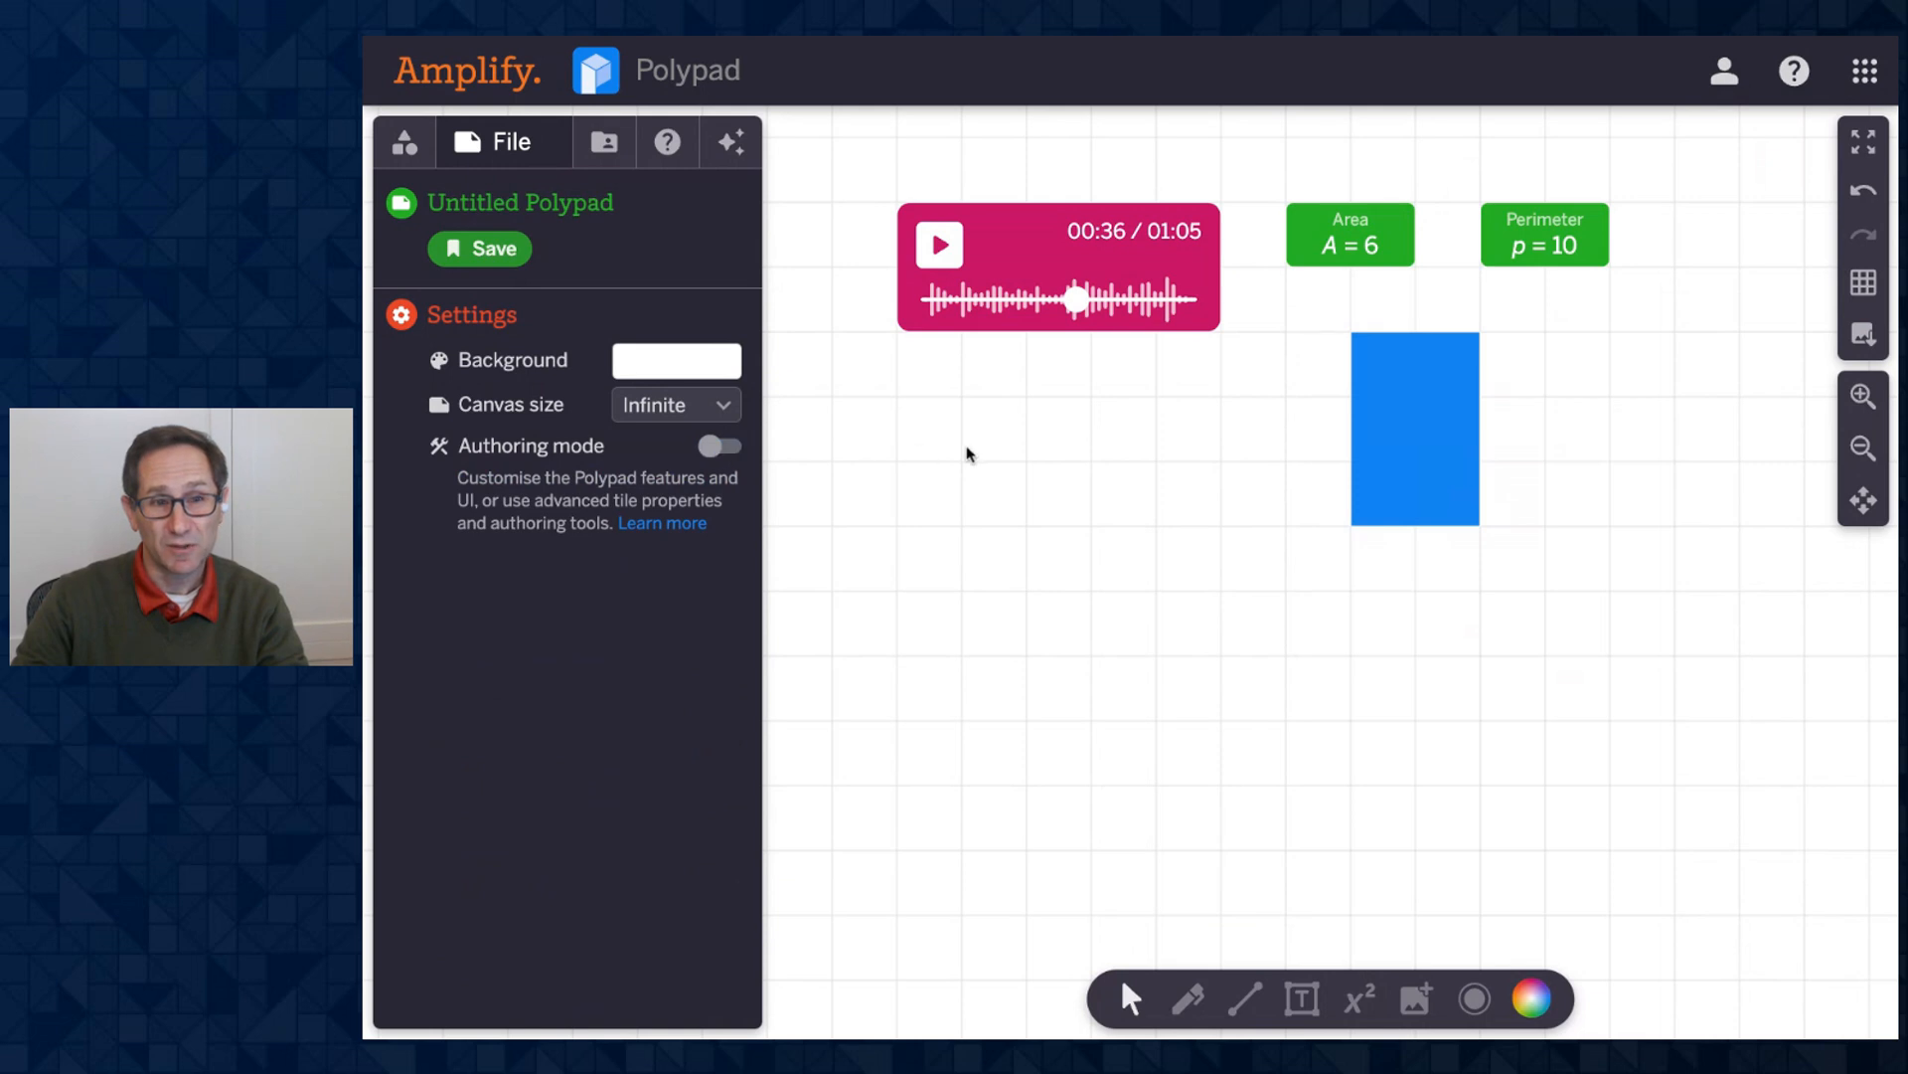
Test the recording, rectangle and Area tiles outside Authoring mode by trying to select each and using the rectangle's resize handle.
{"action": "scroll", "coordinate": [968, 452], "scroll_direction": "up", "scroll_amount": 1}
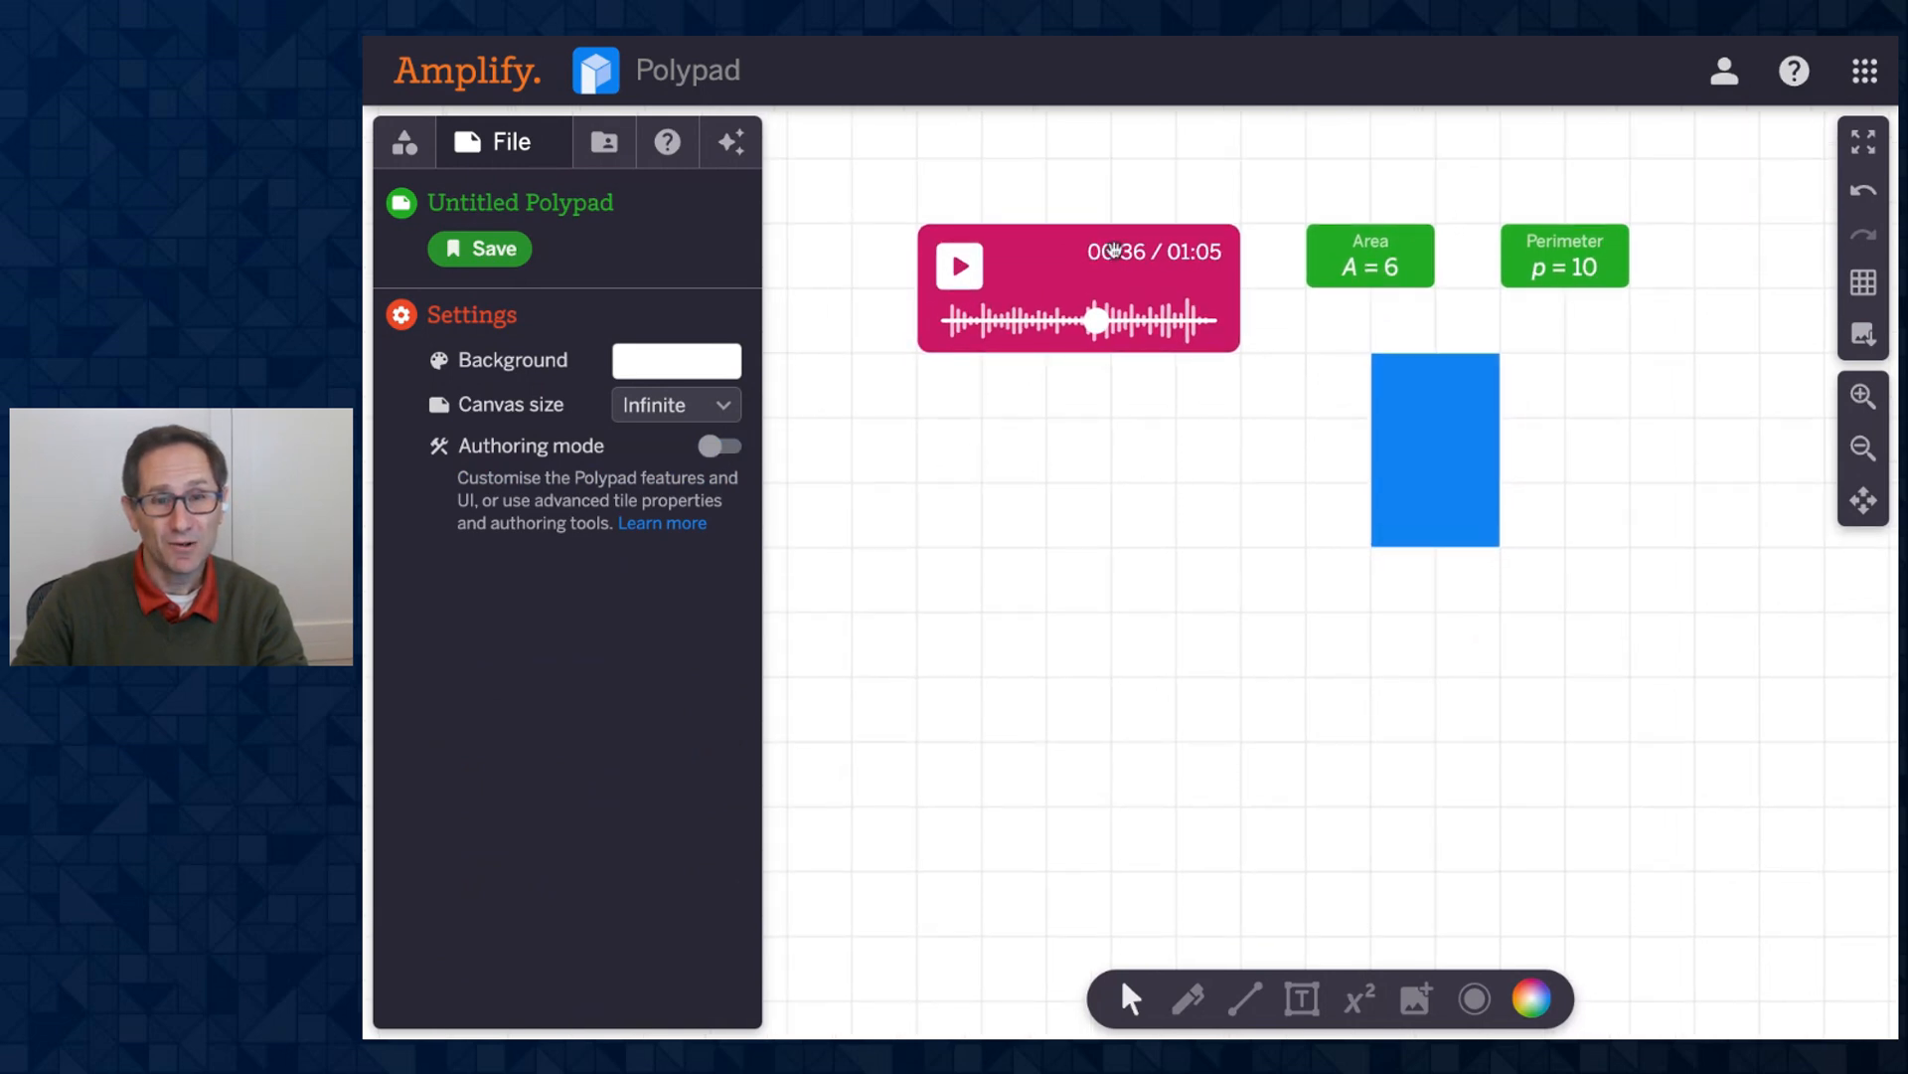
{"action": "left_click", "coordinate": [1091, 277]}
{"action": "left_click", "coordinate": [1447, 404]}
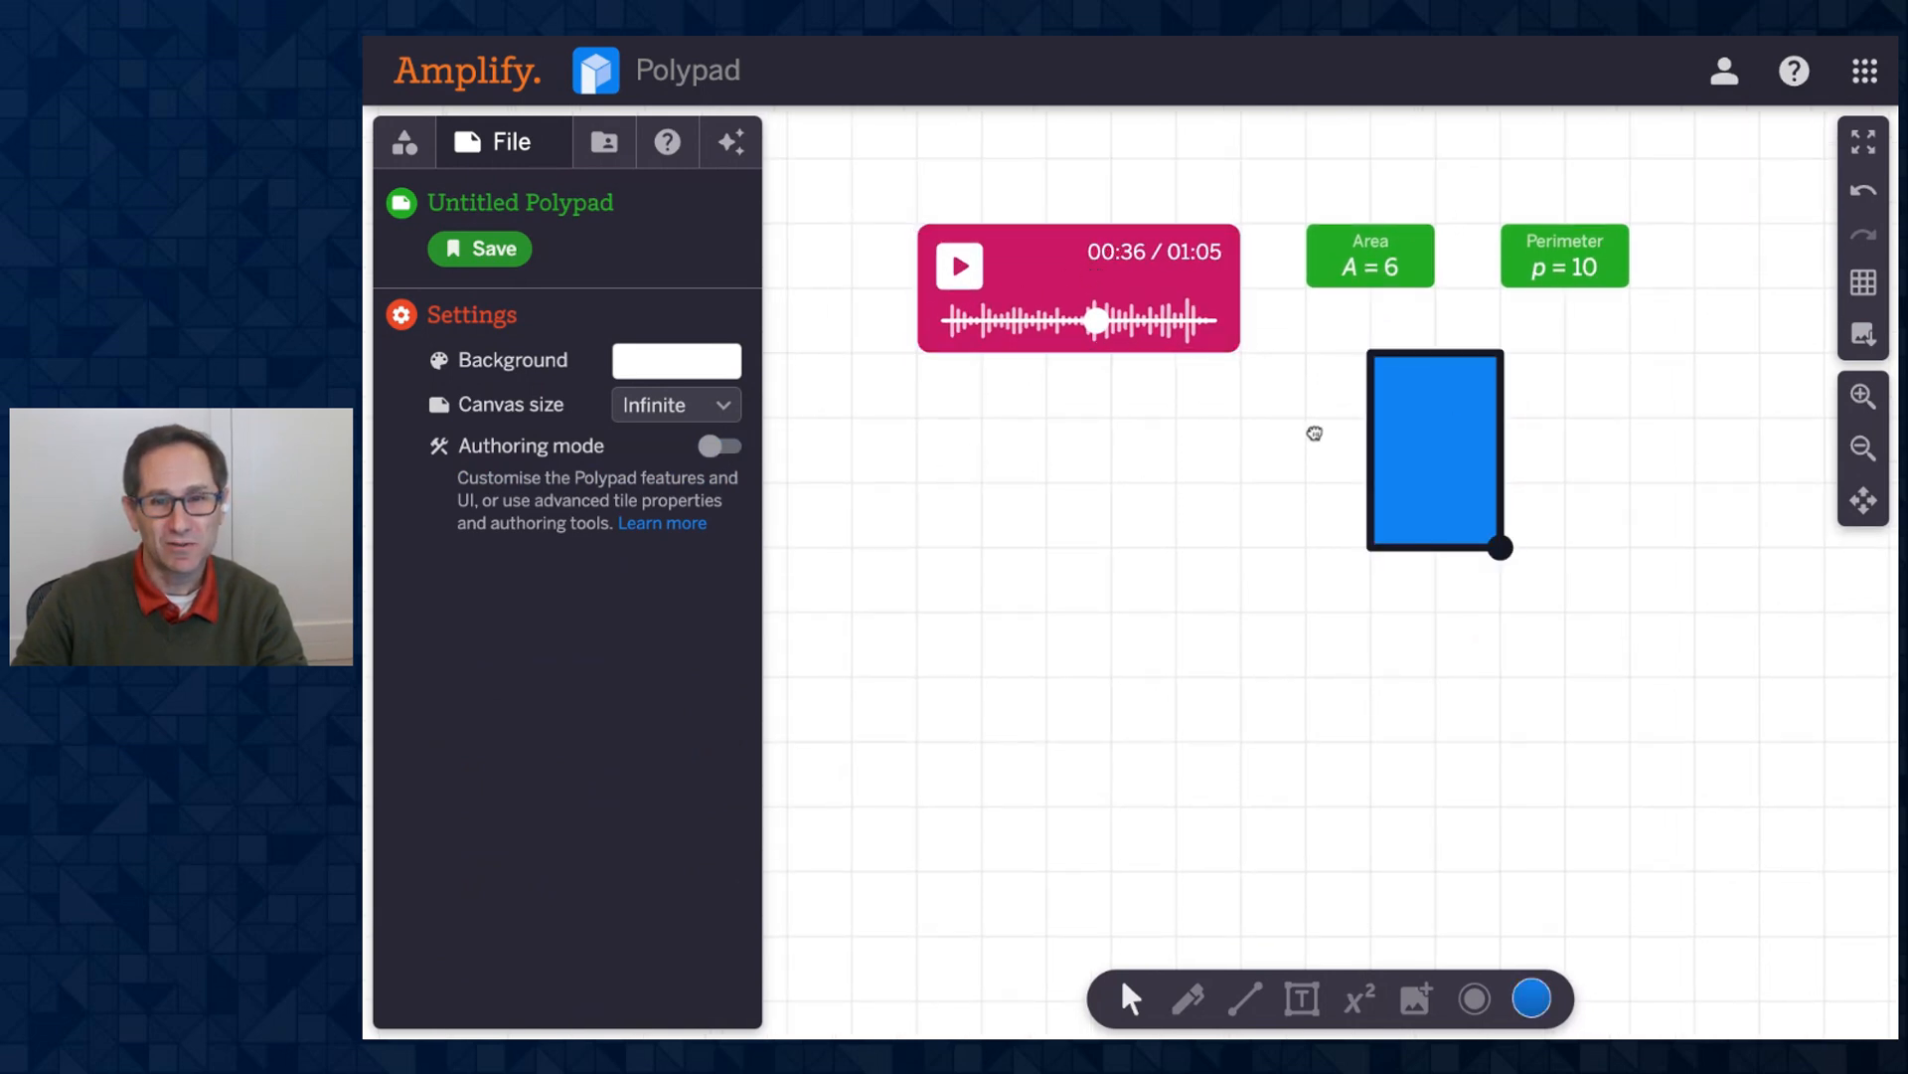
{"action": "left_click", "coordinate": [1176, 297]}
{"action": "left_click", "coordinate": [1352, 288]}
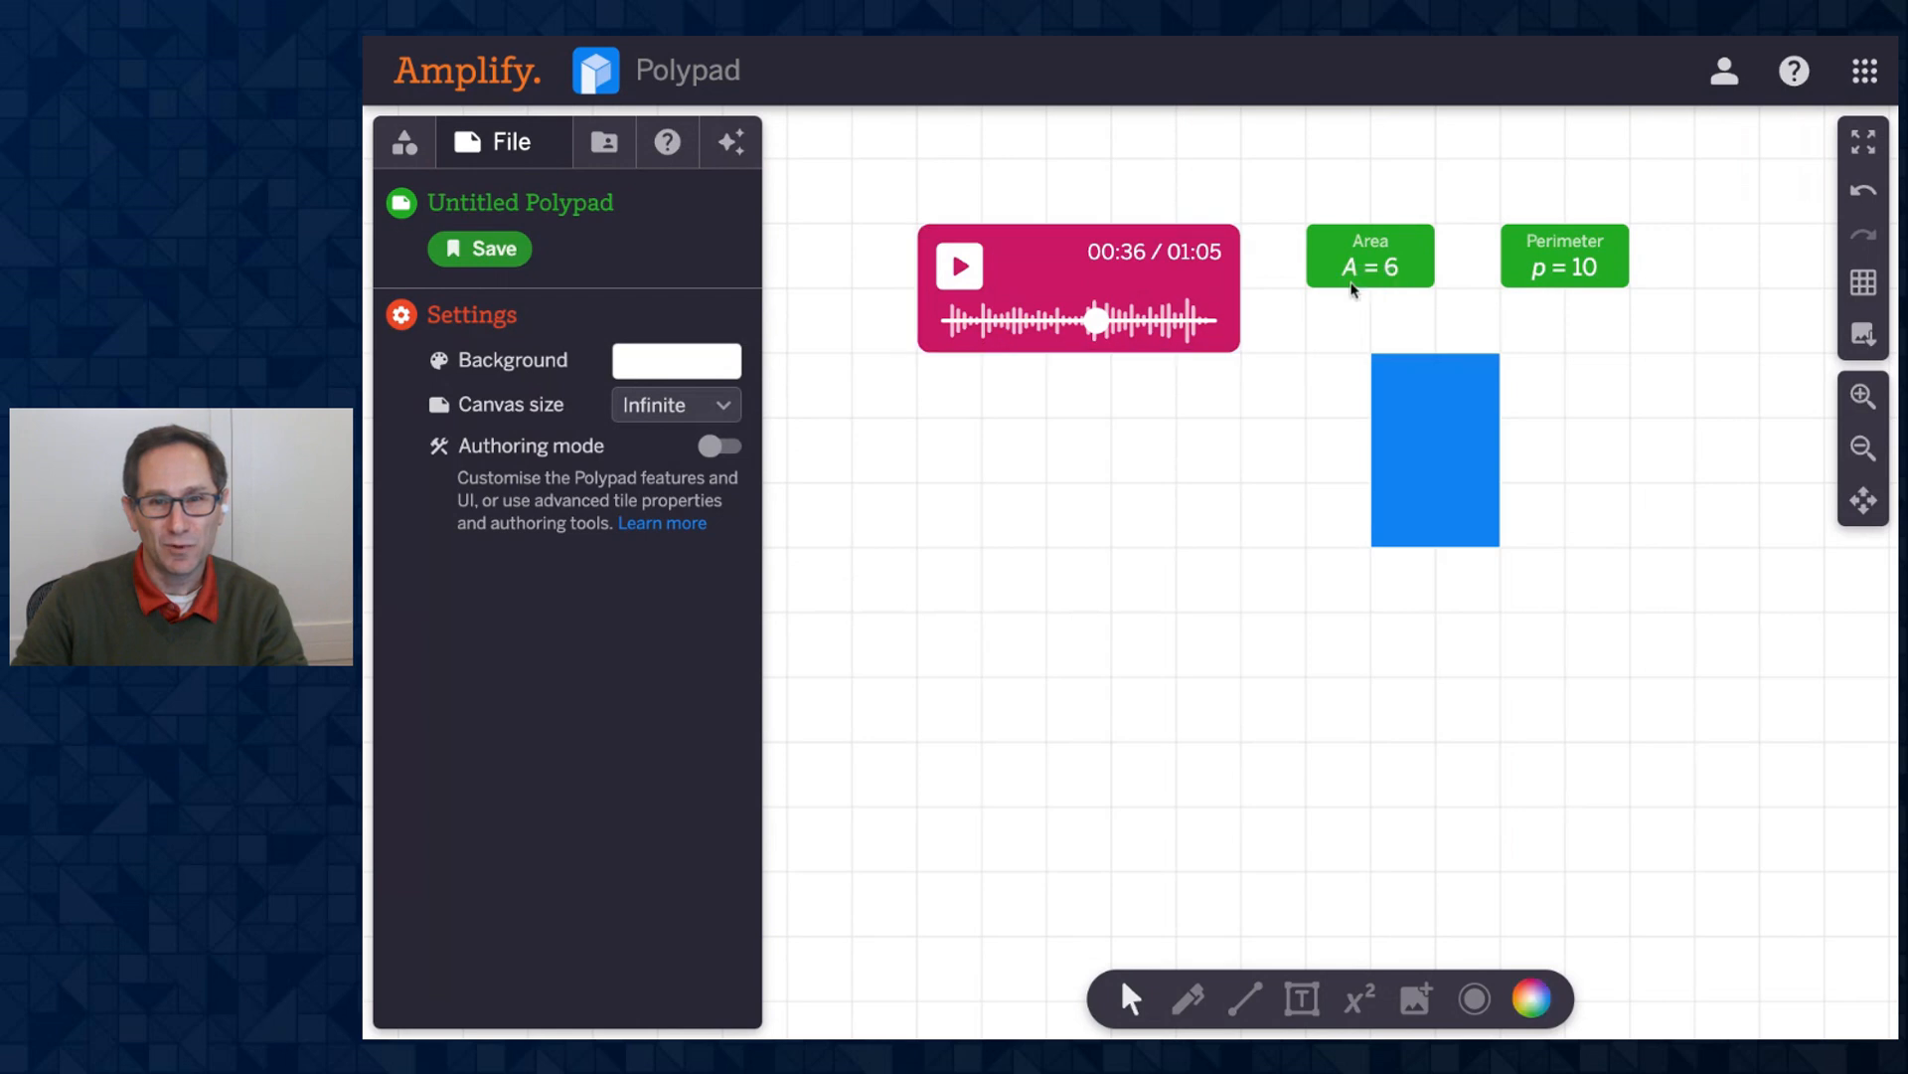
{"action": "left_click", "coordinate": [1465, 456]}
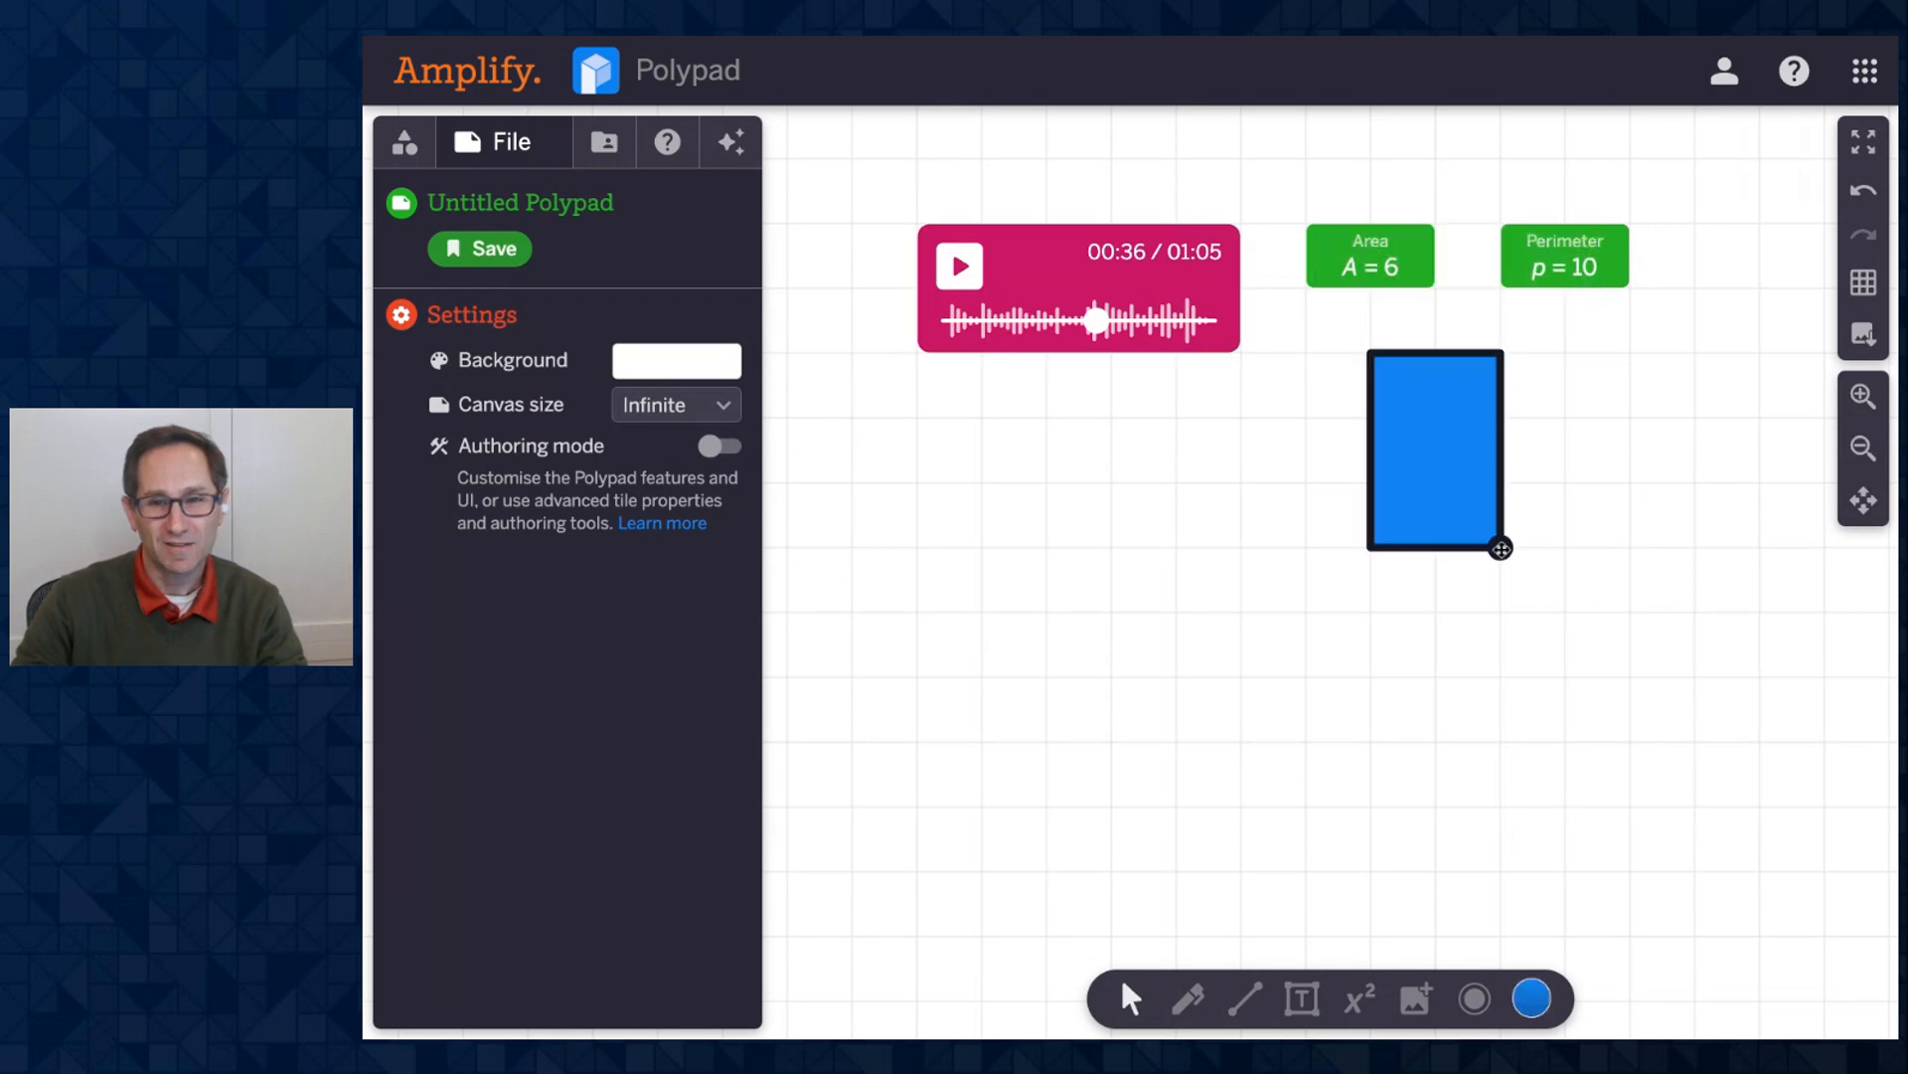
{"action": "mouse_move", "coordinate": [1500, 546]}
{"action": "left_mouse_down"}
{"action": "mouse_move", "coordinate": [1562, 541]}
{"action": "mouse_move", "coordinate": [1480, 533]}
{"action": "mouse_move", "coordinate": [1498, 546]}
{"action": "left_mouse_up"}
Add a text tile above the recording reading "Push play to hear the instructions!".
{"action": "scroll", "coordinate": [1207, 696], "scroll_direction": "up", "scroll_amount": 1}
{"action": "left_click", "coordinate": [1302, 998]}
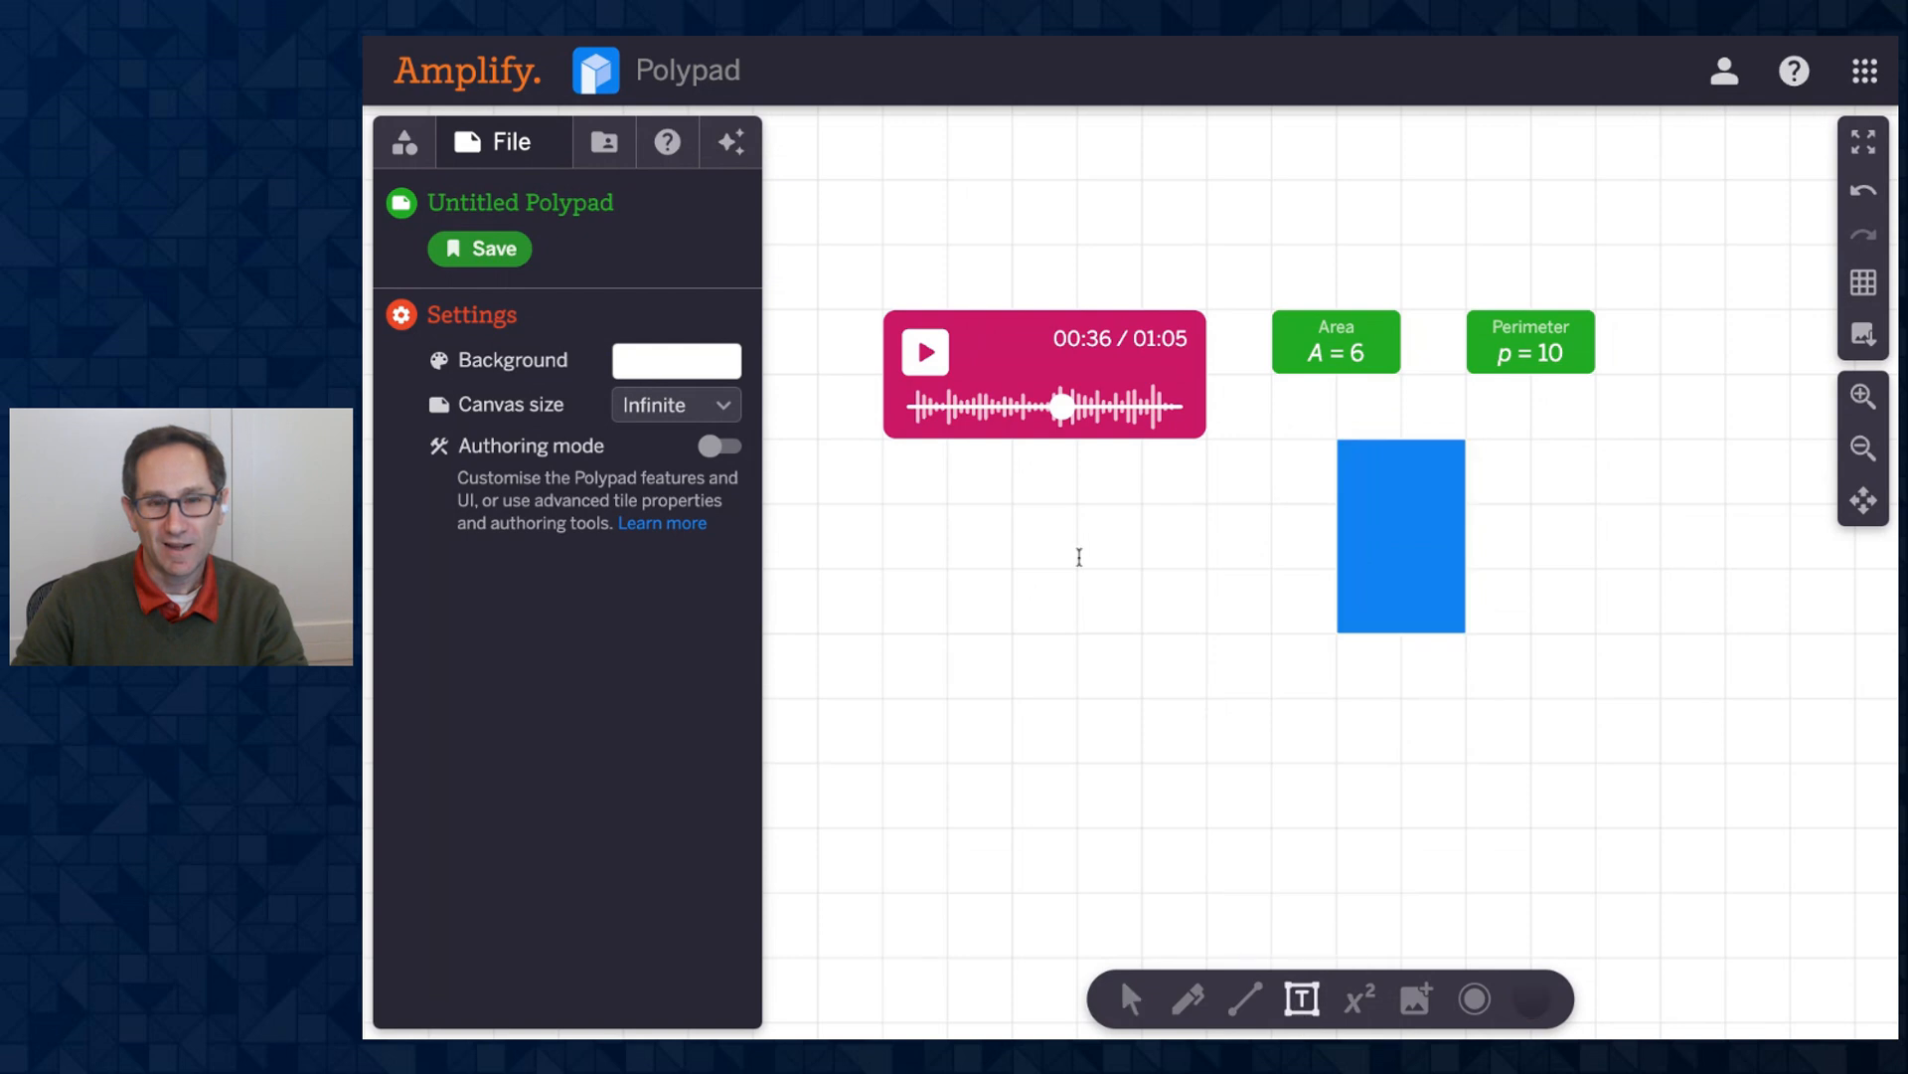
{"action": "left_click", "coordinate": [901, 258]}
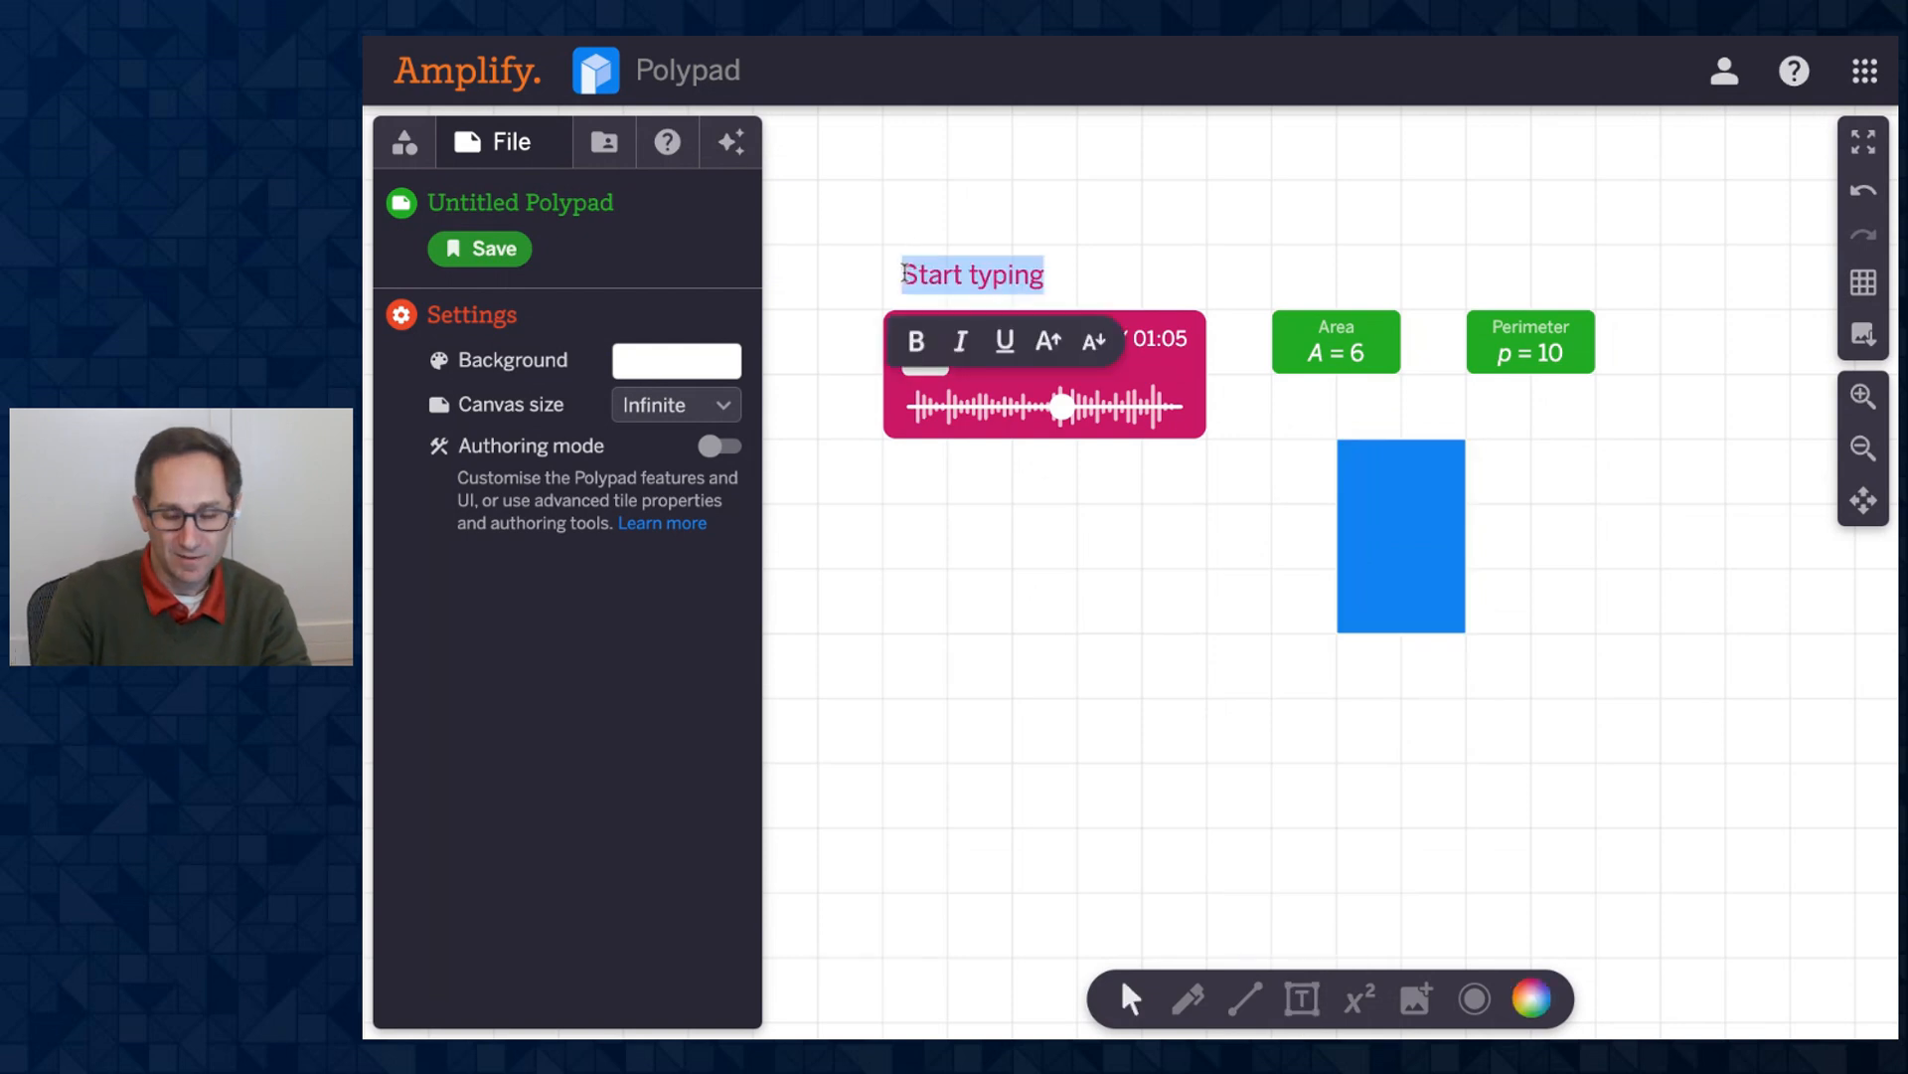
{"action": "type", "text": "Push play to "}
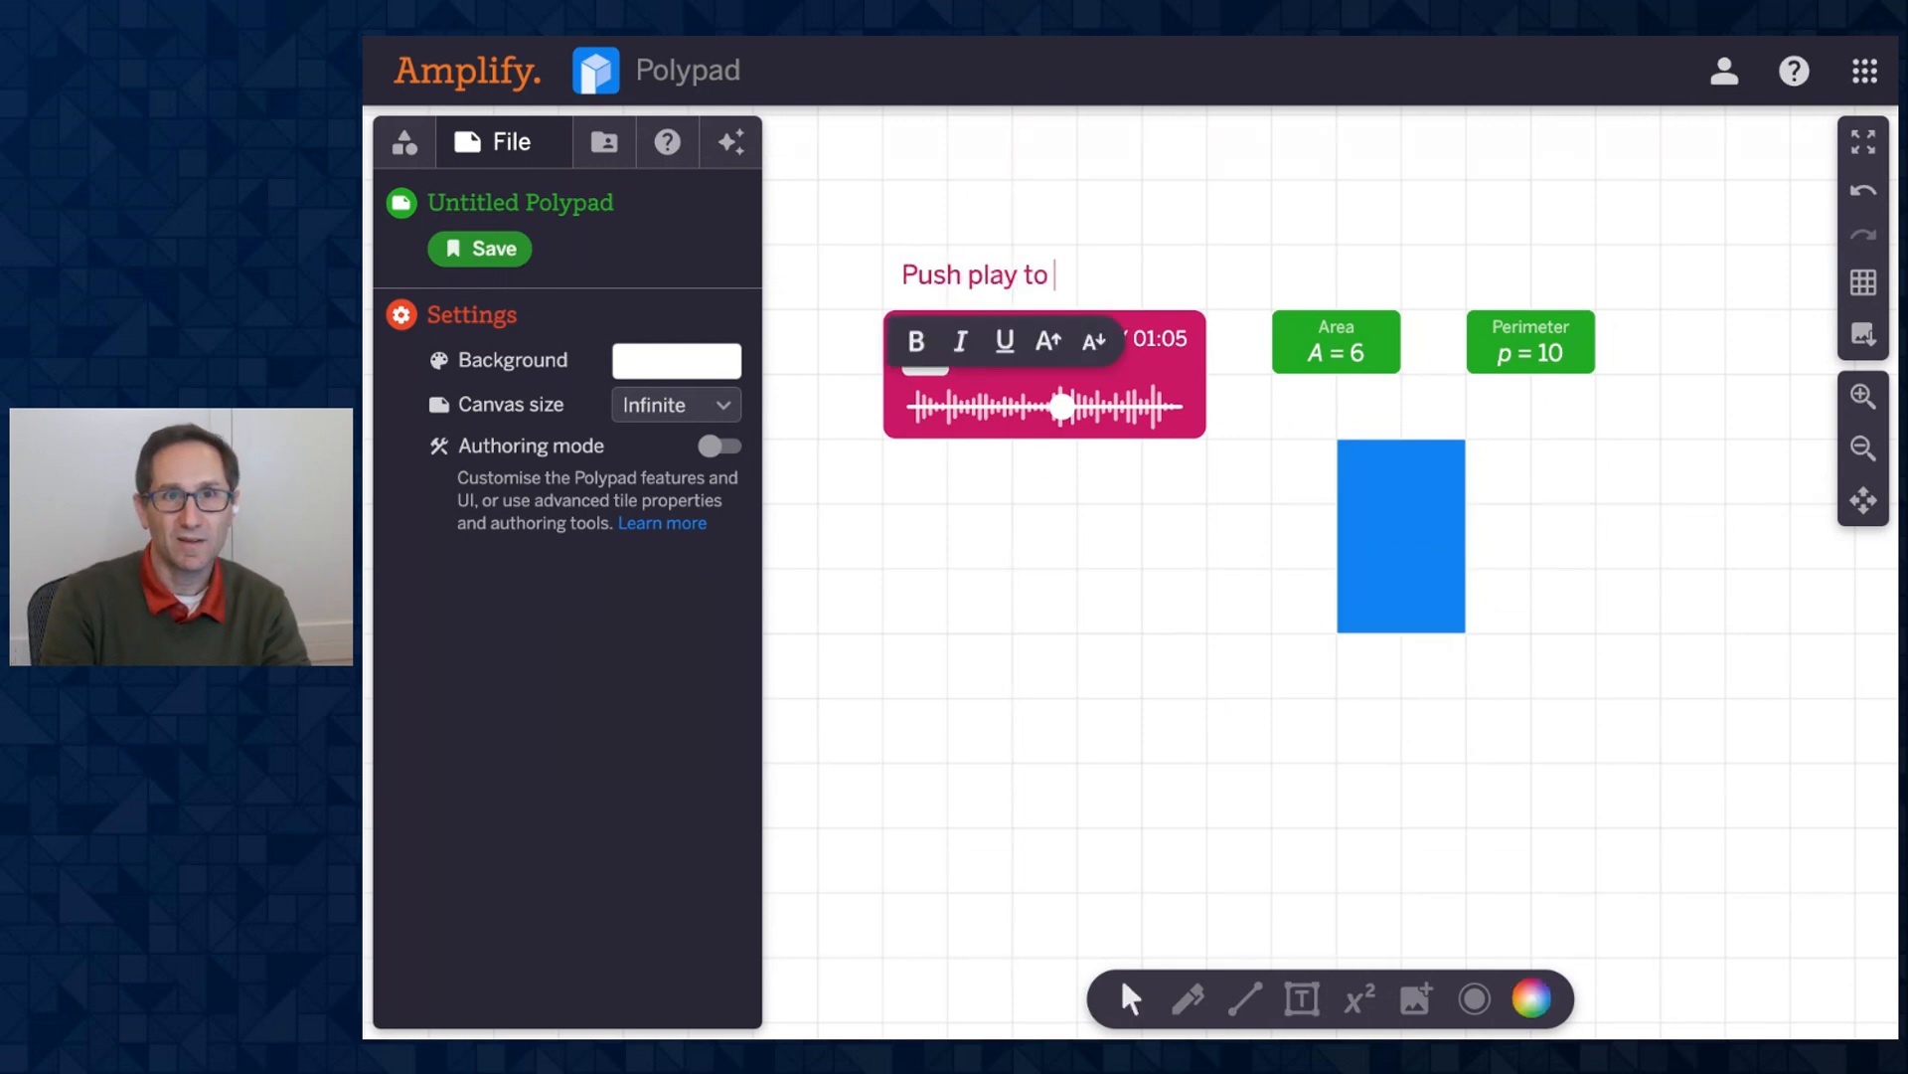
{"action": "type", "text": "hear the "}
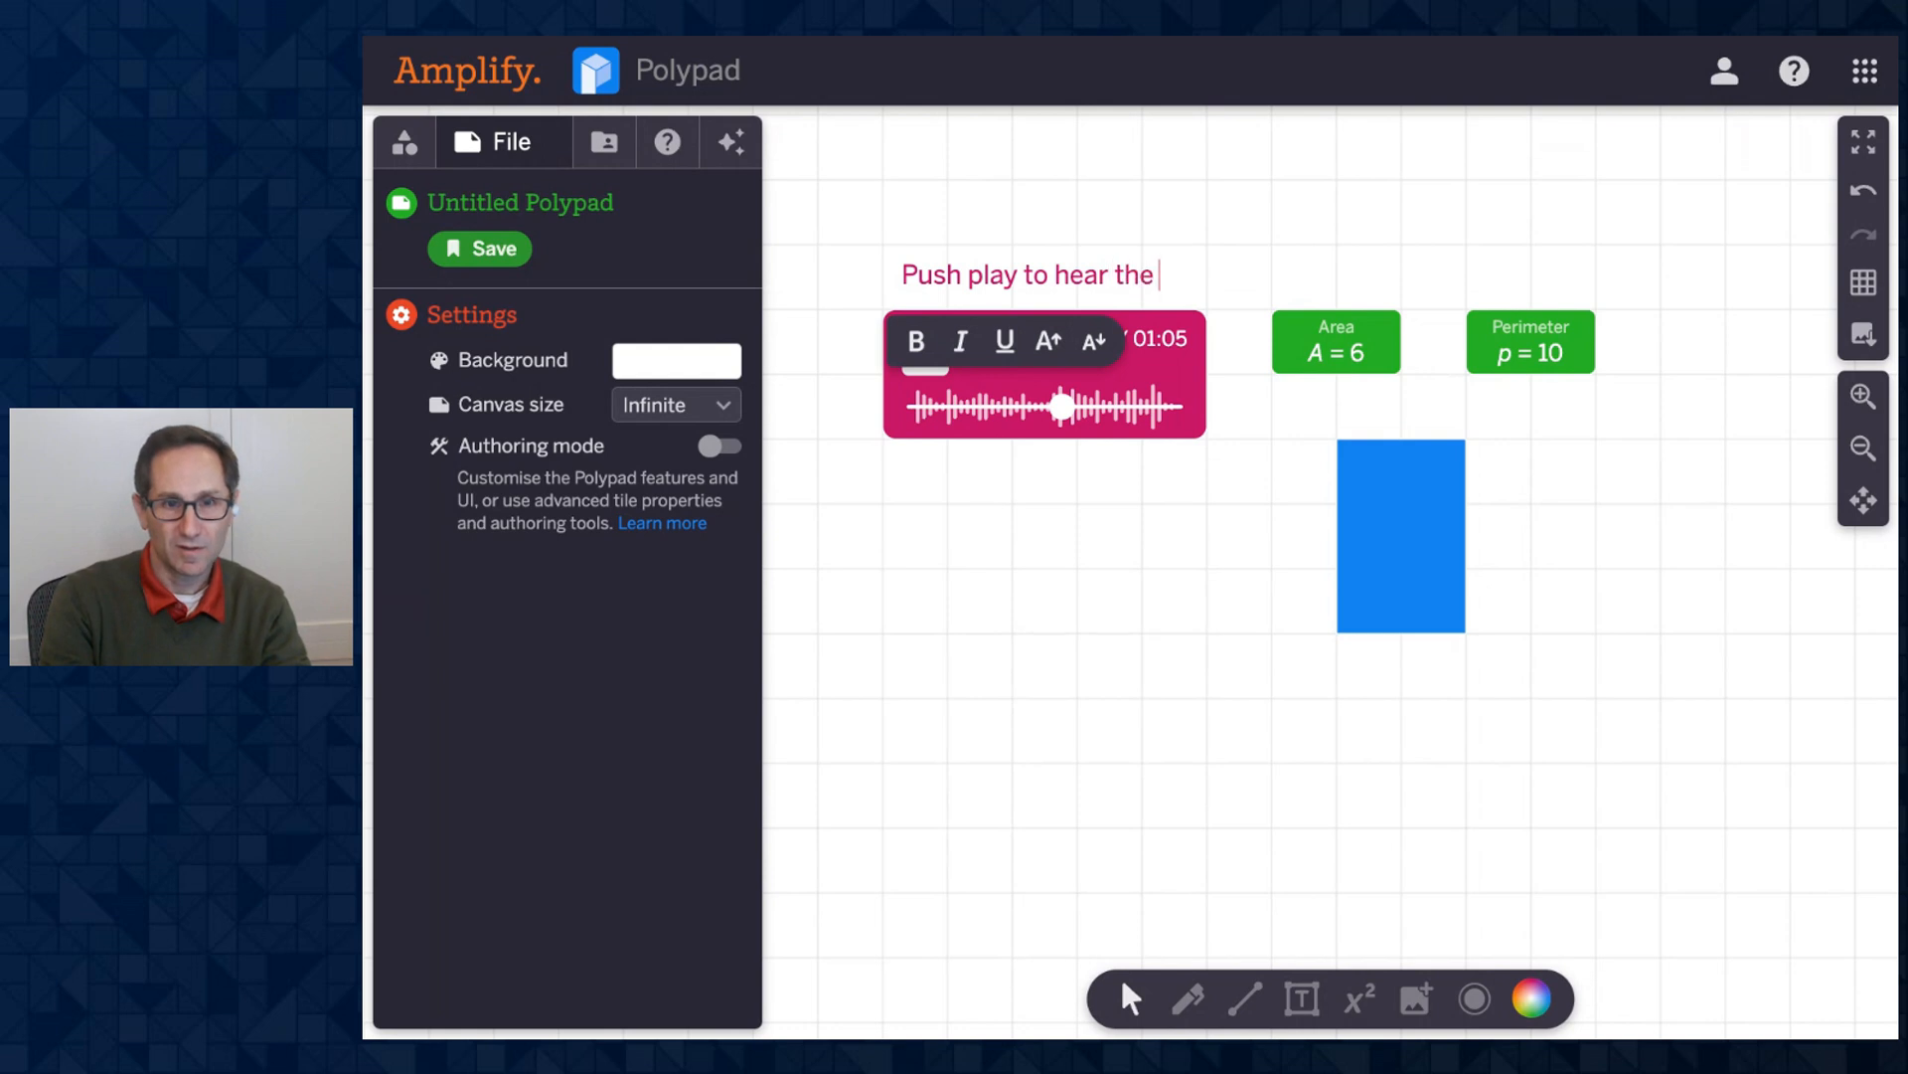
{"action": "type", "text": "instructions!"}
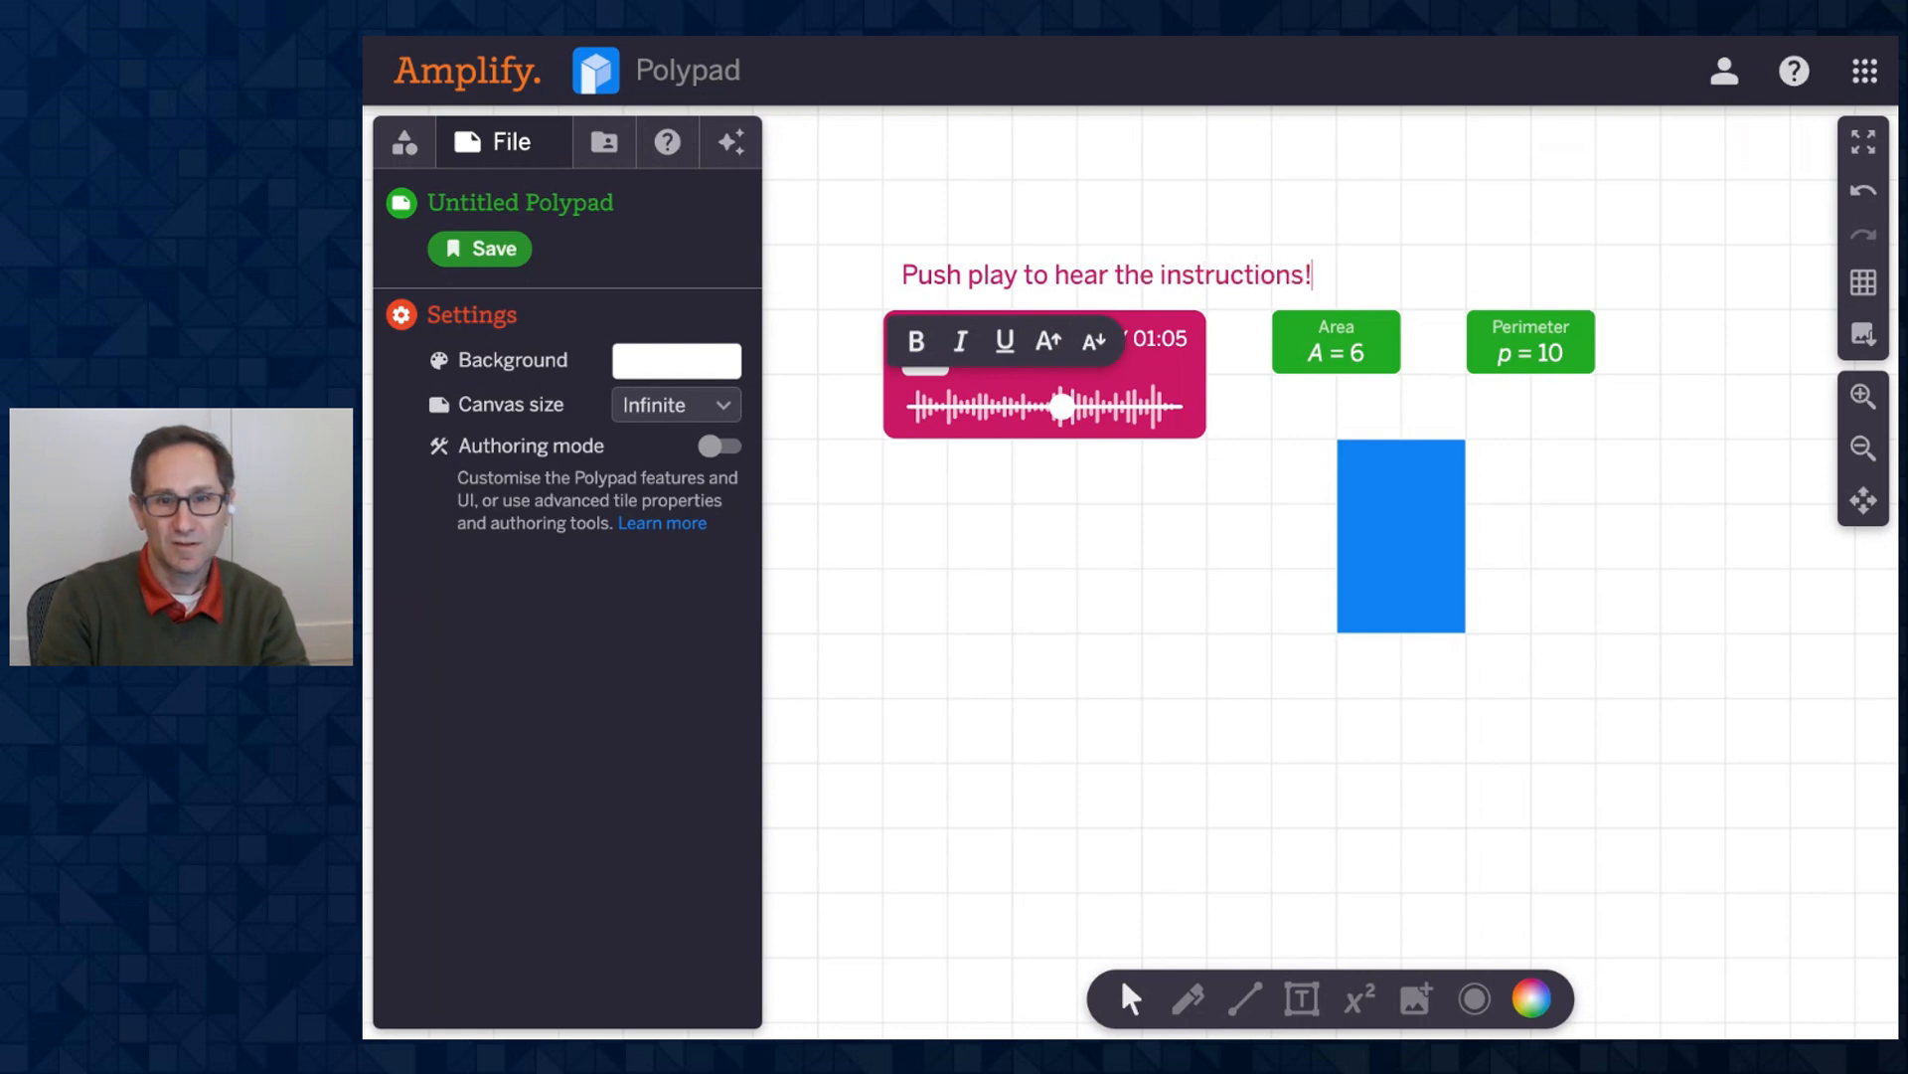
Move the instruction text slightly up, enlarge its font and make it bold.
{"action": "left_click", "coordinate": [1022, 226]}
{"action": "mouse_move", "coordinate": [1053, 270]}
{"action": "left_mouse_down"}
{"action": "mouse_move", "coordinate": [1217, 249]}
{"action": "mouse_move", "coordinate": [1075, 253]}
{"action": "left_mouse_up"}
{"action": "left_click", "coordinate": [1232, 318]}
{"action": "left_click", "coordinate": [1232, 318]}
{"action": "left_click", "coordinate": [1232, 318]}
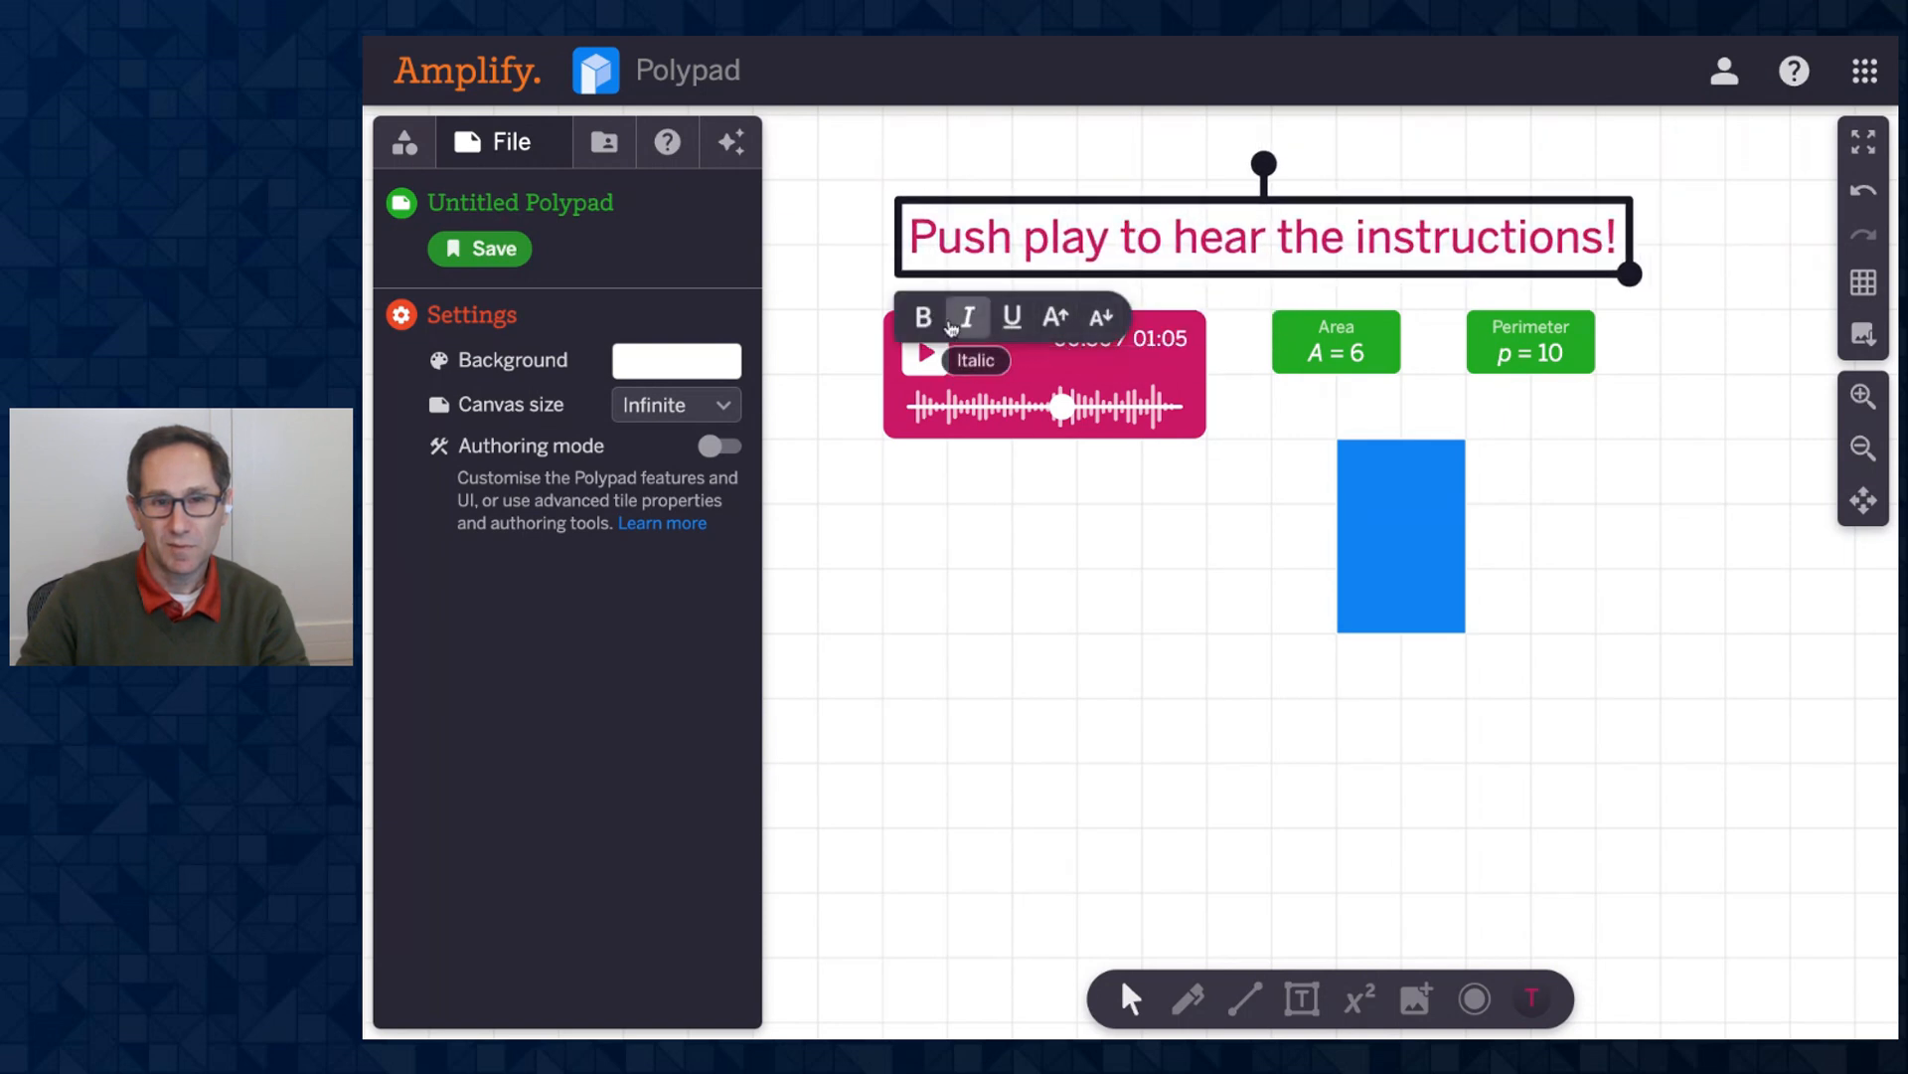
{"action": "left_click", "coordinate": [923, 317]}
Change the instruction text's Interactivity setting in Authoring mode and turn Authoring mode off again.
{"action": "left_click", "coordinate": [720, 448]}
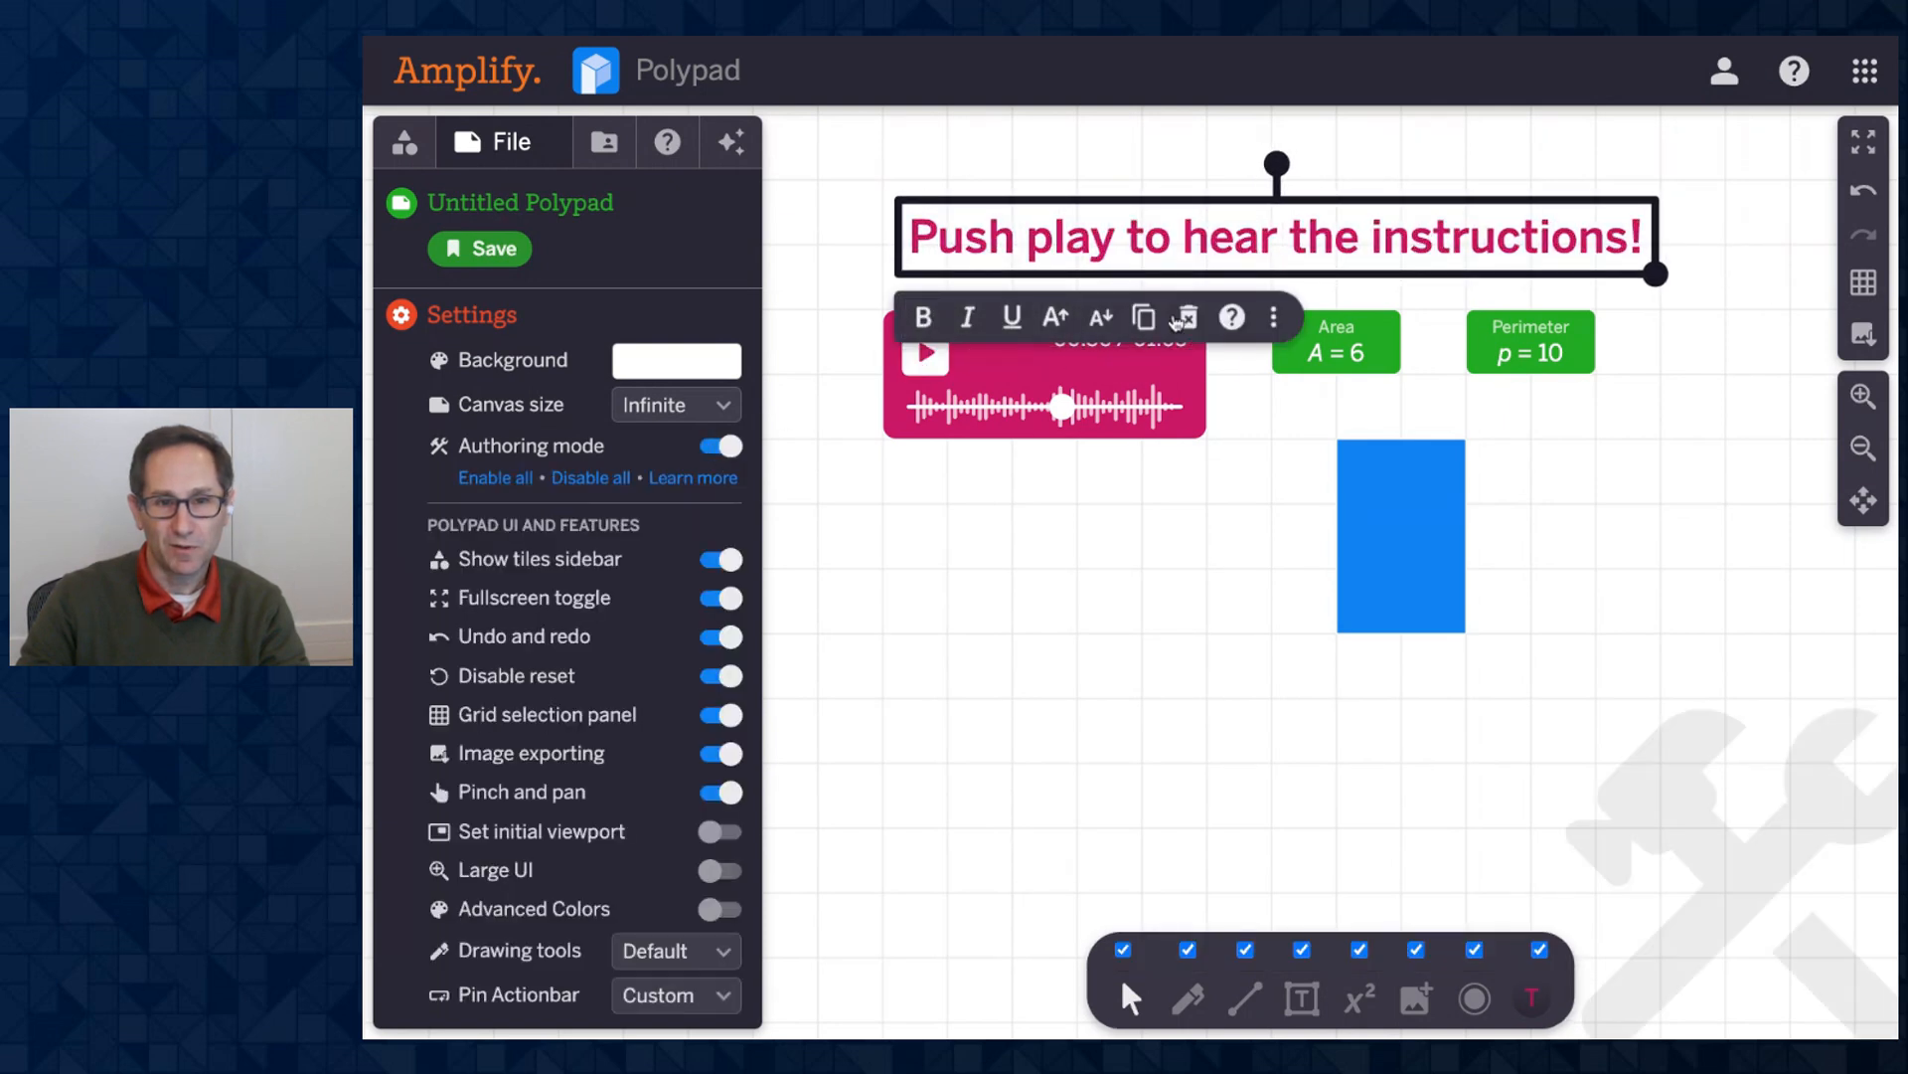
{"action": "left_click", "coordinate": [1273, 317]}
{"action": "left_click", "coordinate": [1222, 648]}
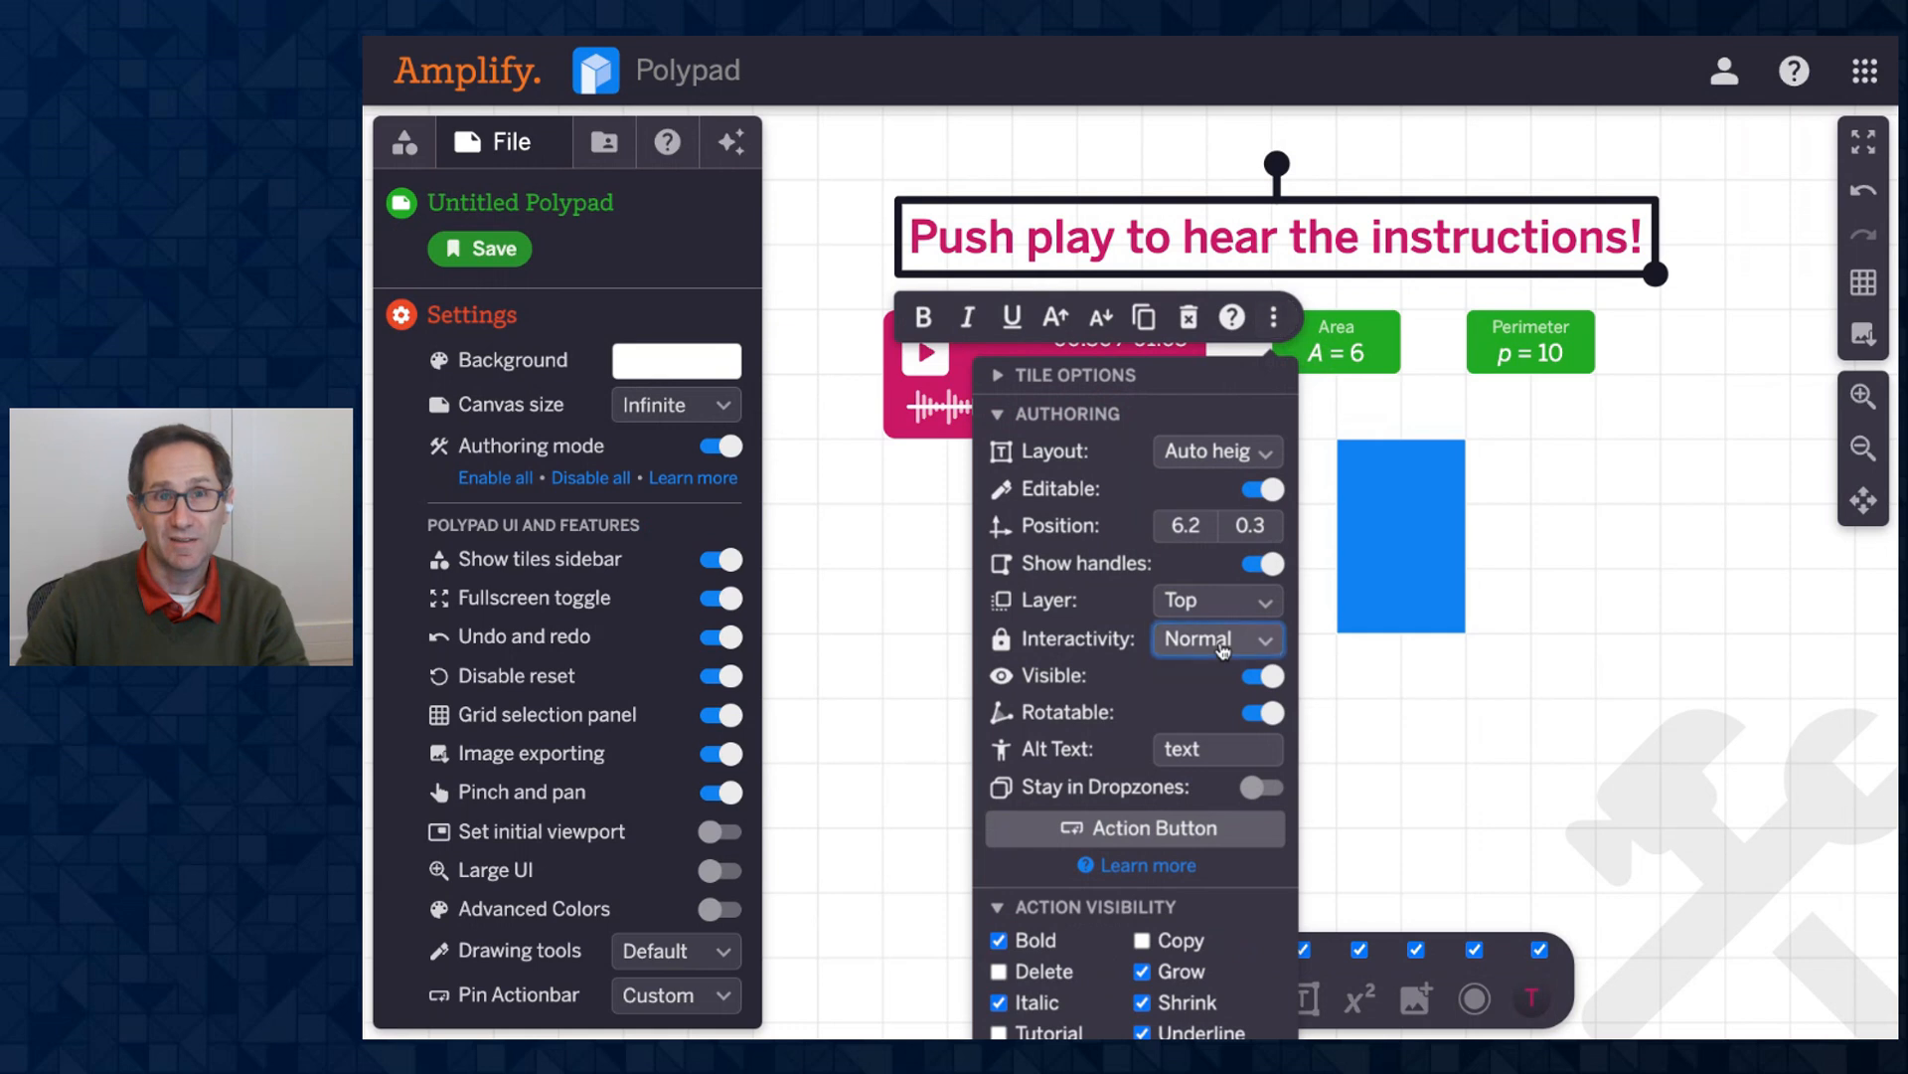
{"action": "left_click", "coordinate": [1232, 676]}
{"action": "left_click", "coordinate": [900, 618]}
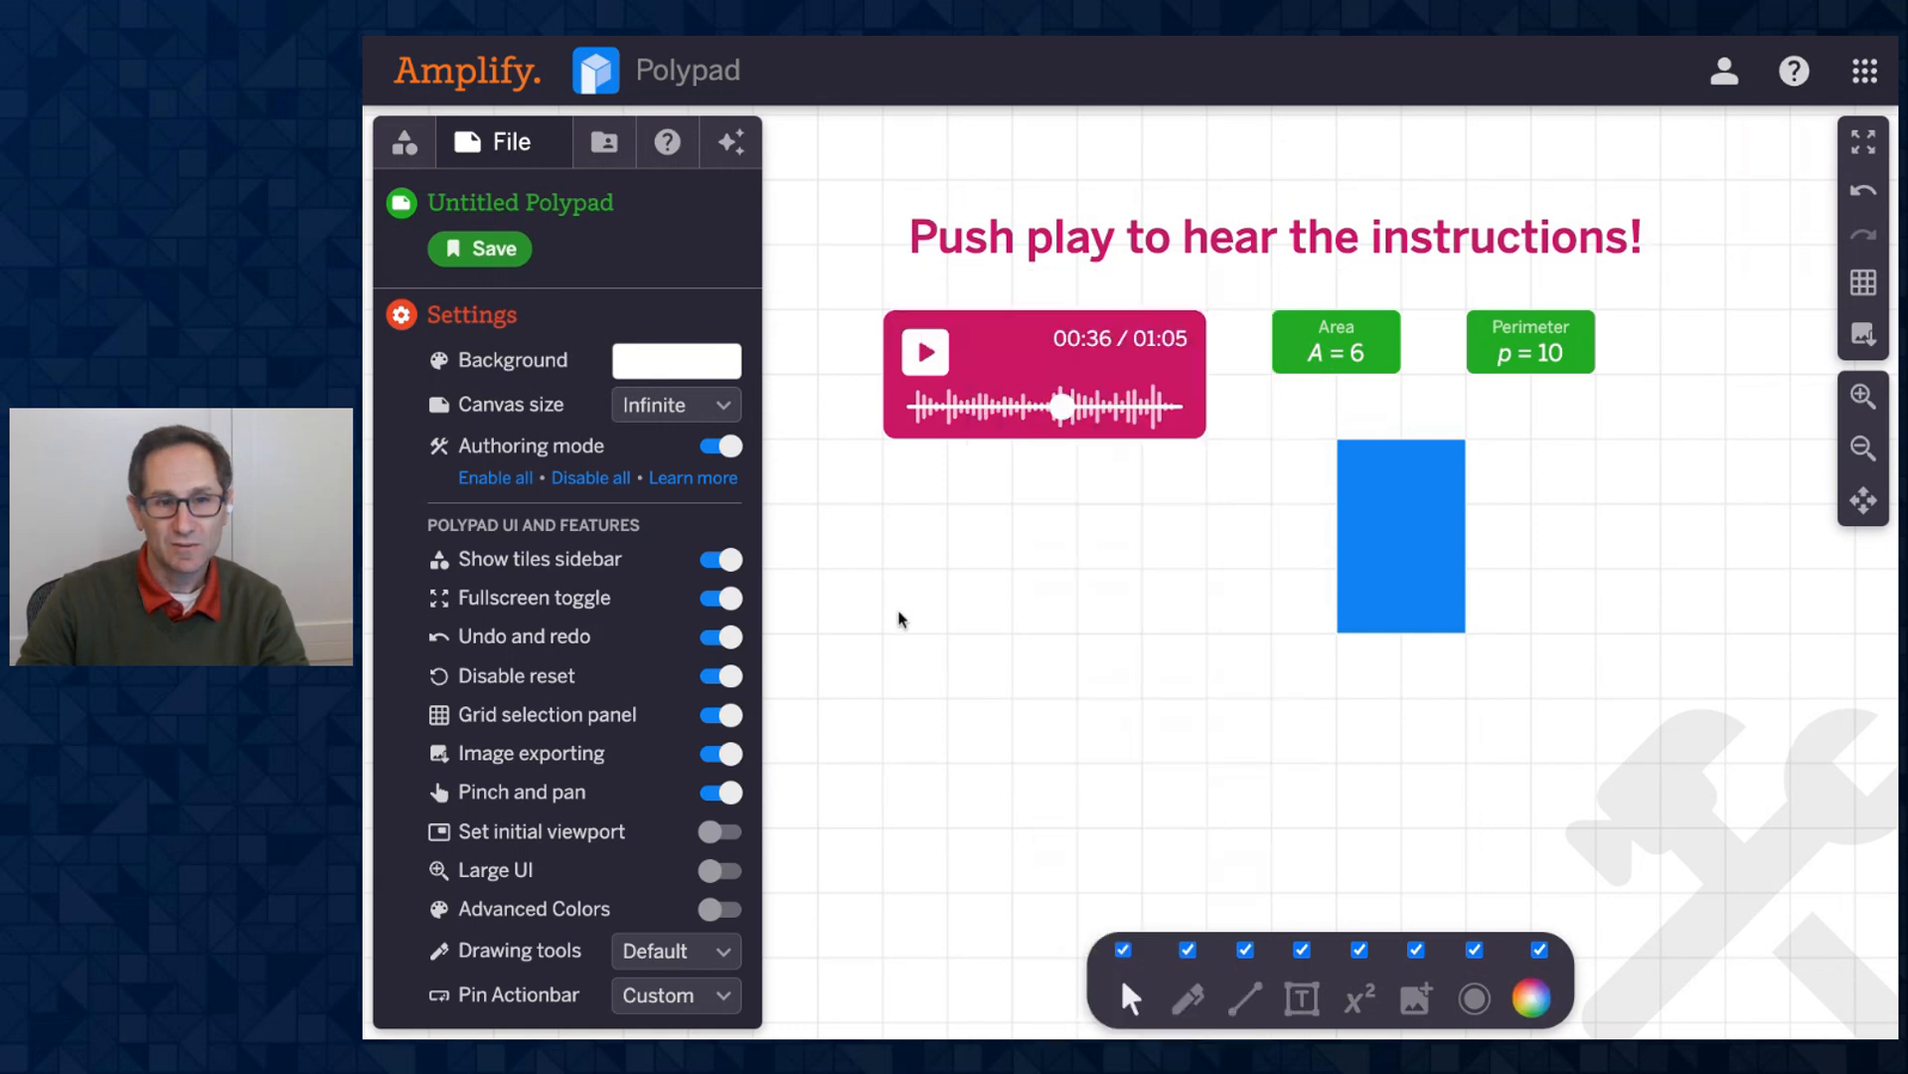
{"action": "left_click", "coordinate": [720, 450]}
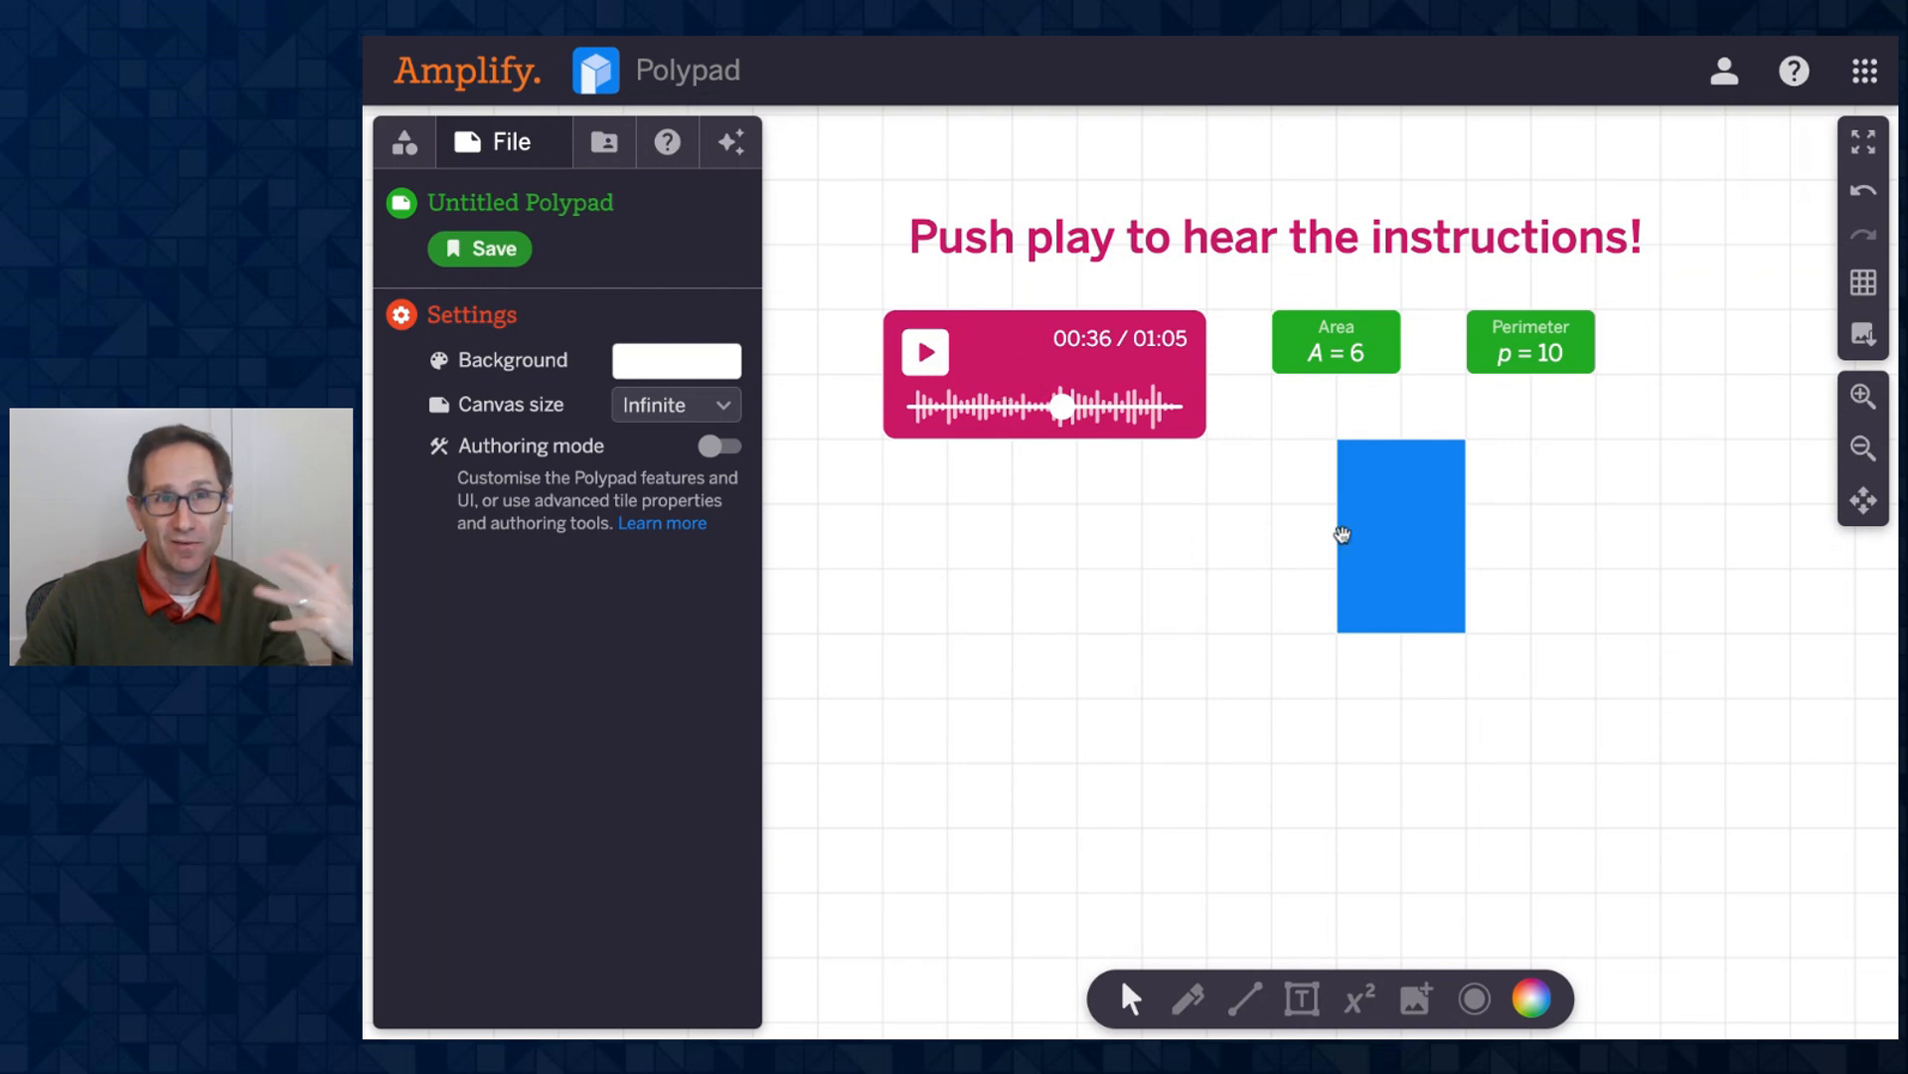
Try out the blue rectangle's resize handle and save the Polypad.
{"action": "left_click", "coordinate": [1444, 528]}
{"action": "mouse_move", "coordinate": [1466, 631]}
{"action": "left_mouse_down"}
{"action": "mouse_move", "coordinate": [1418, 580]}
{"action": "mouse_move", "coordinate": [1465, 630]}
{"action": "left_mouse_up"}
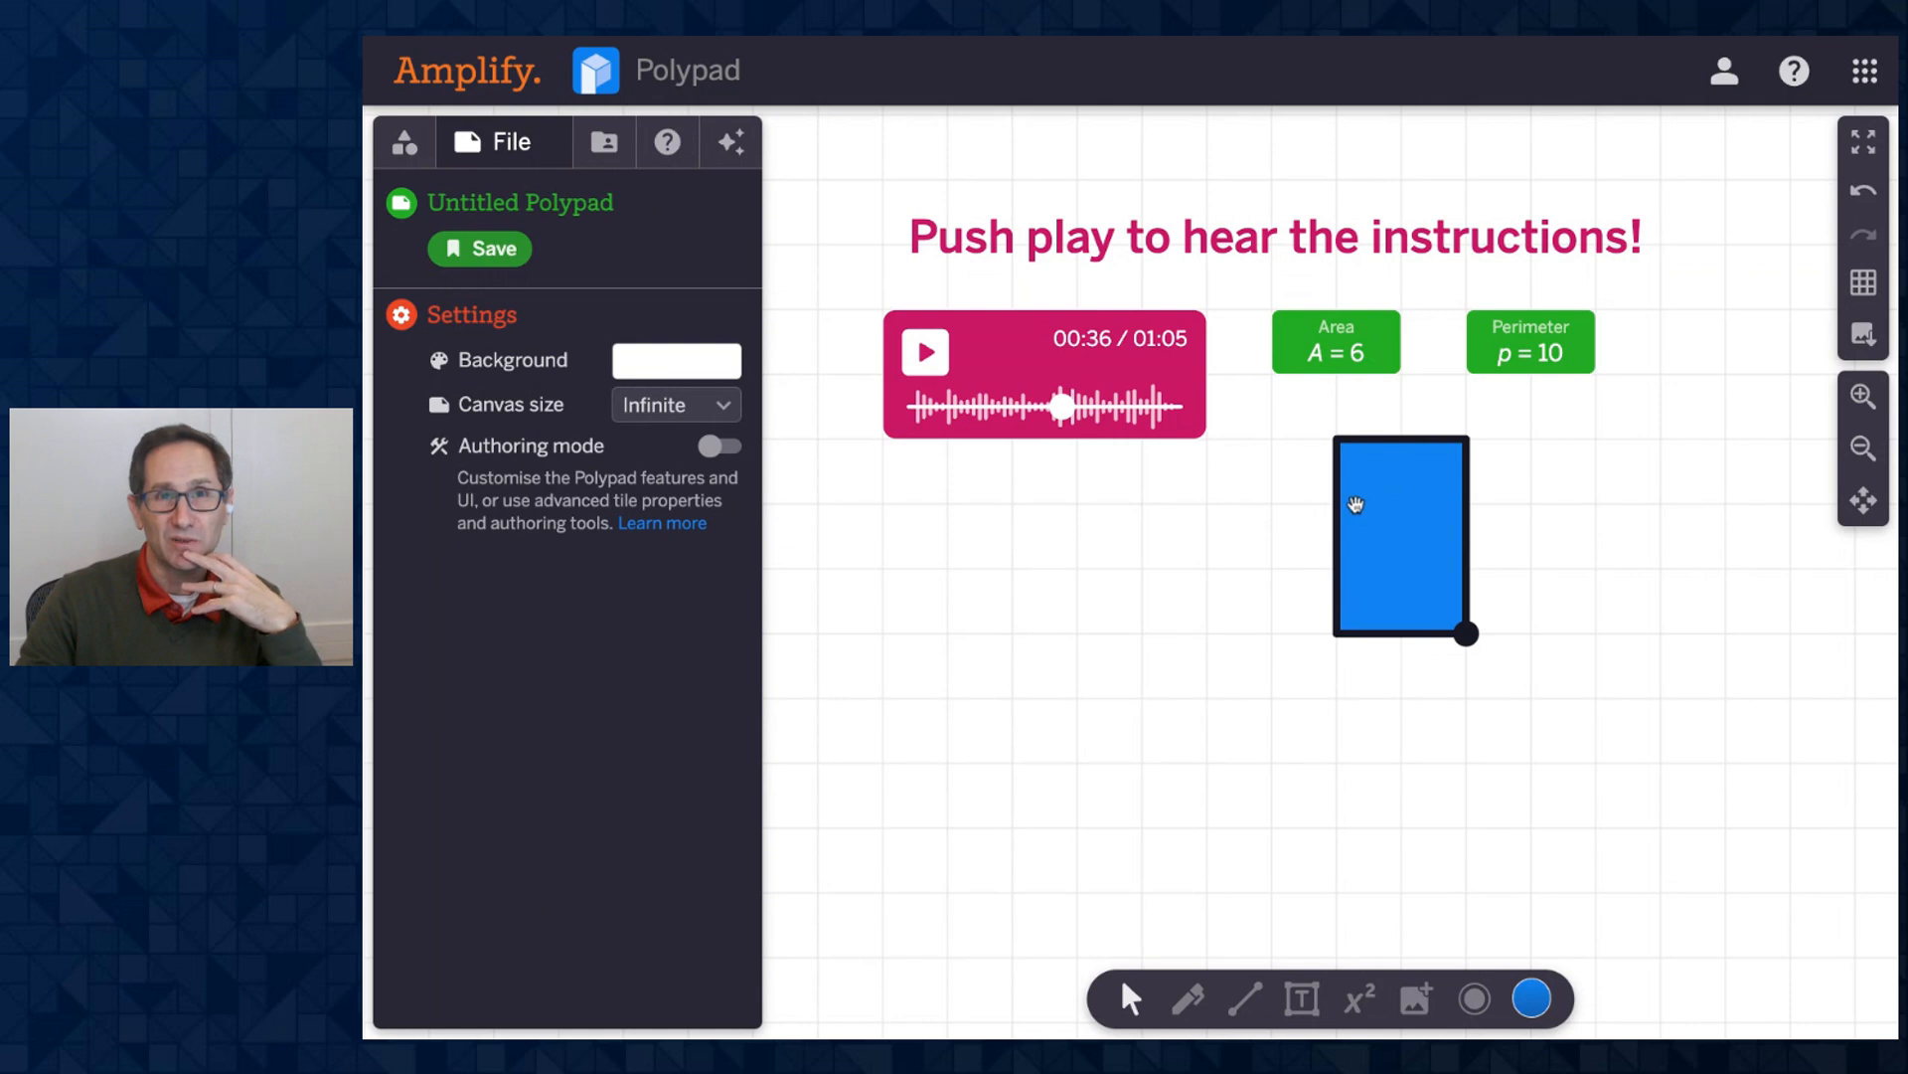
{"action": "left_click", "coordinate": [500, 248]}
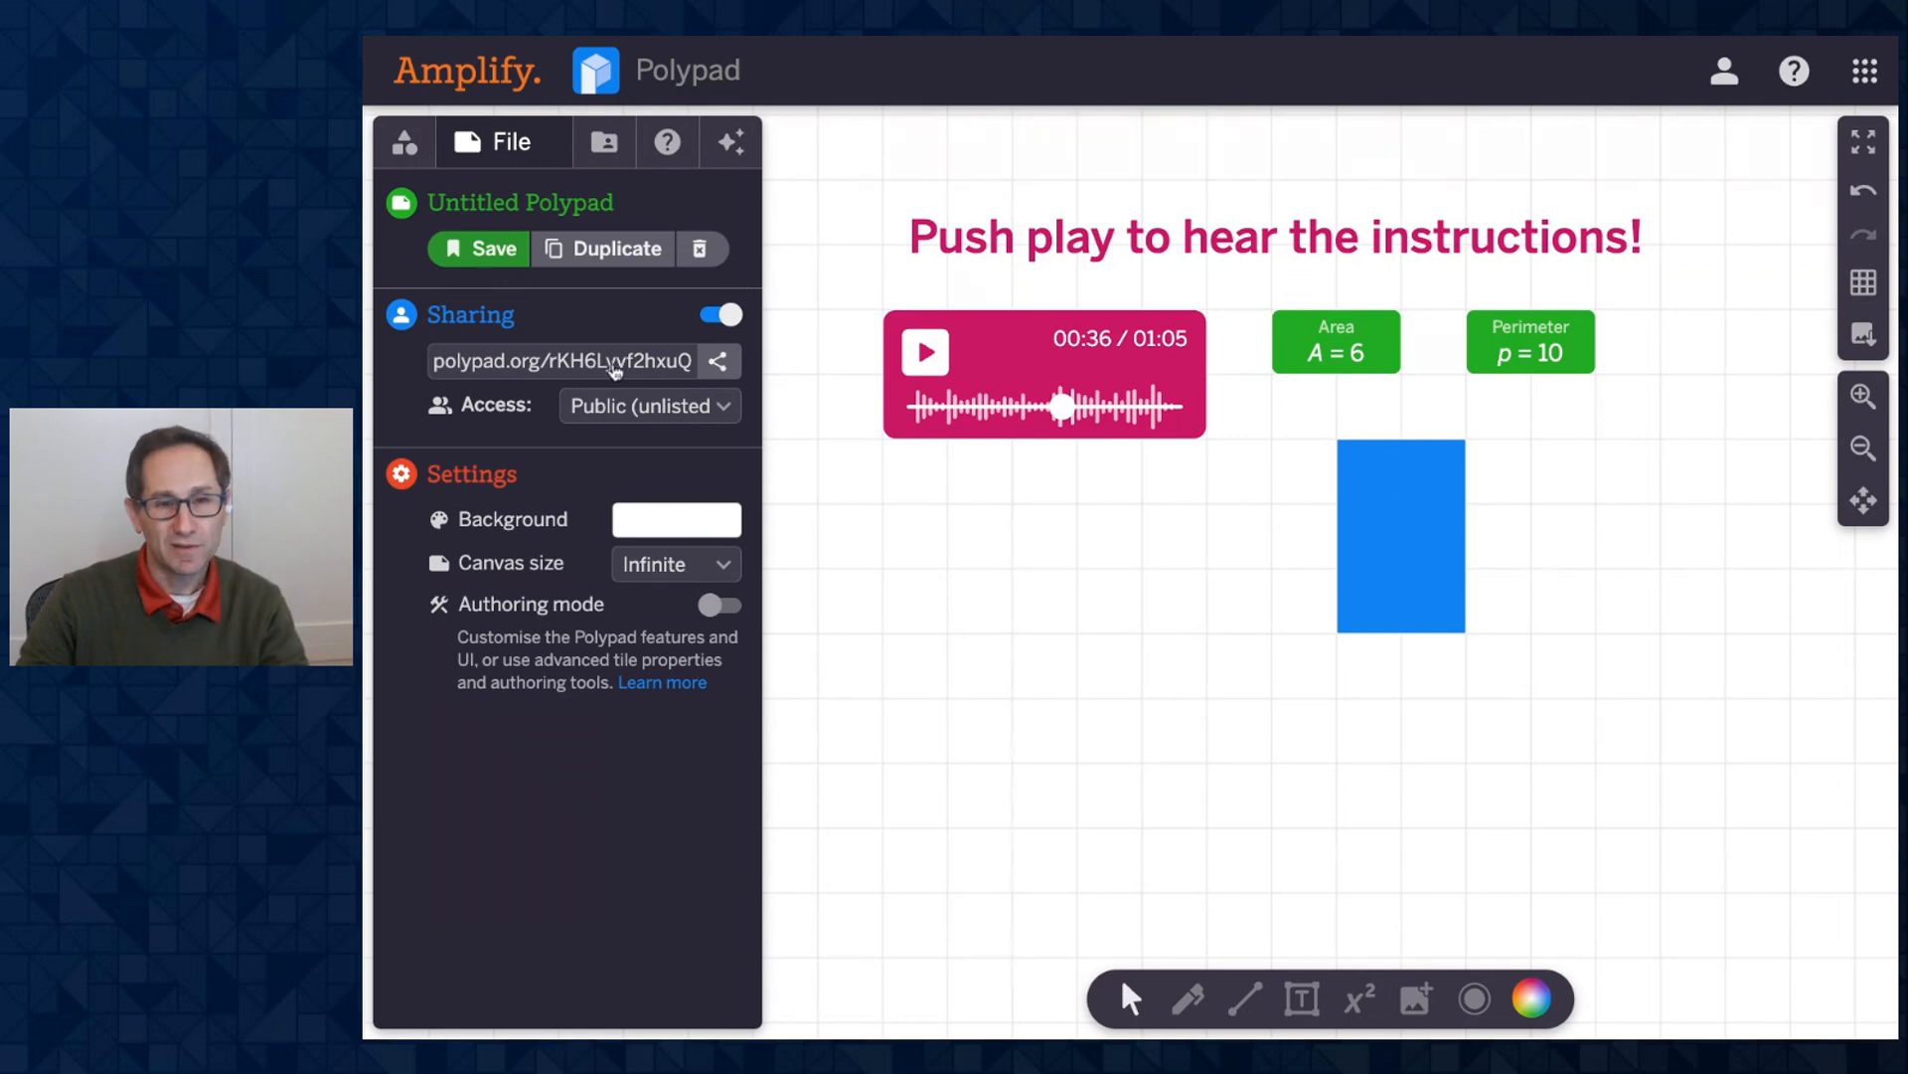
Change the canvas background from the square grid to the blank option.
{"action": "scroll", "coordinate": [879, 458], "scroll_direction": "left", "scroll_amount": 1}
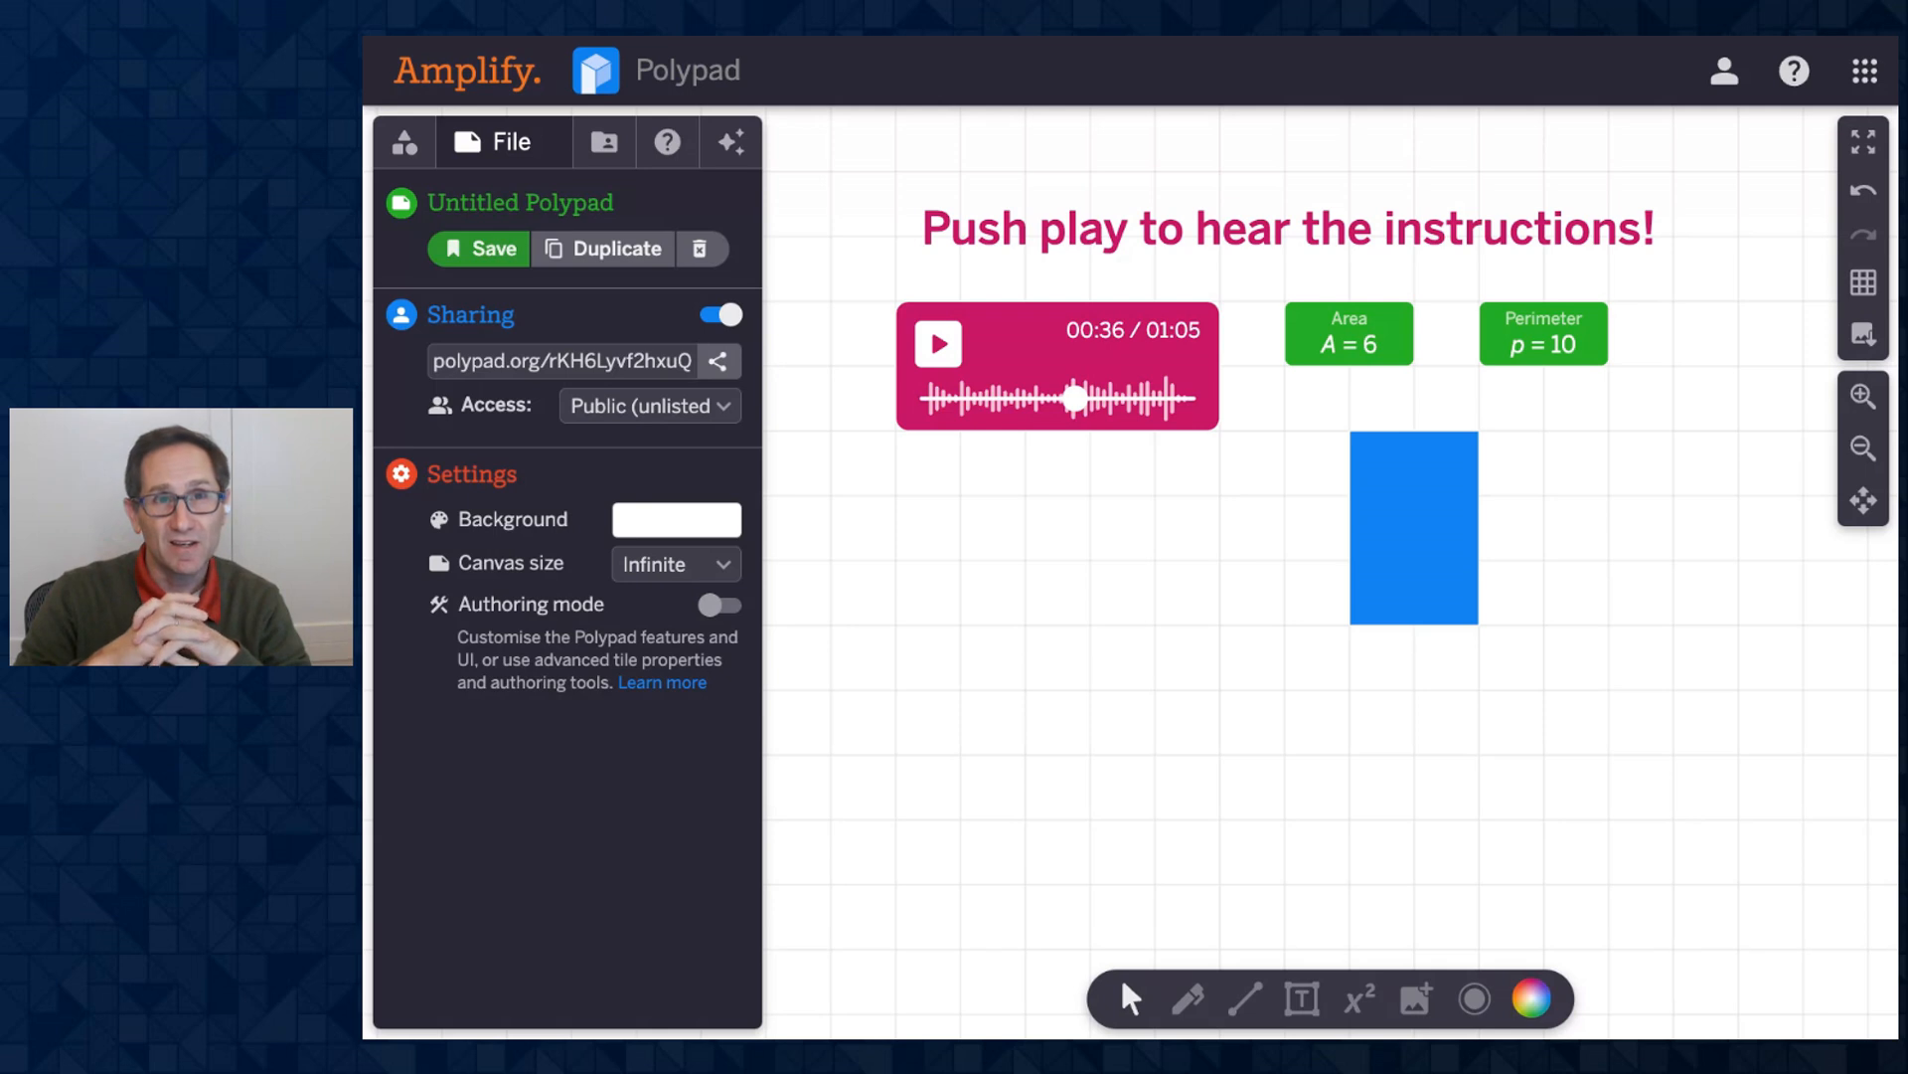
{"action": "scroll", "coordinate": [938, 460], "scroll_direction": "down", "scroll_amount": 3}
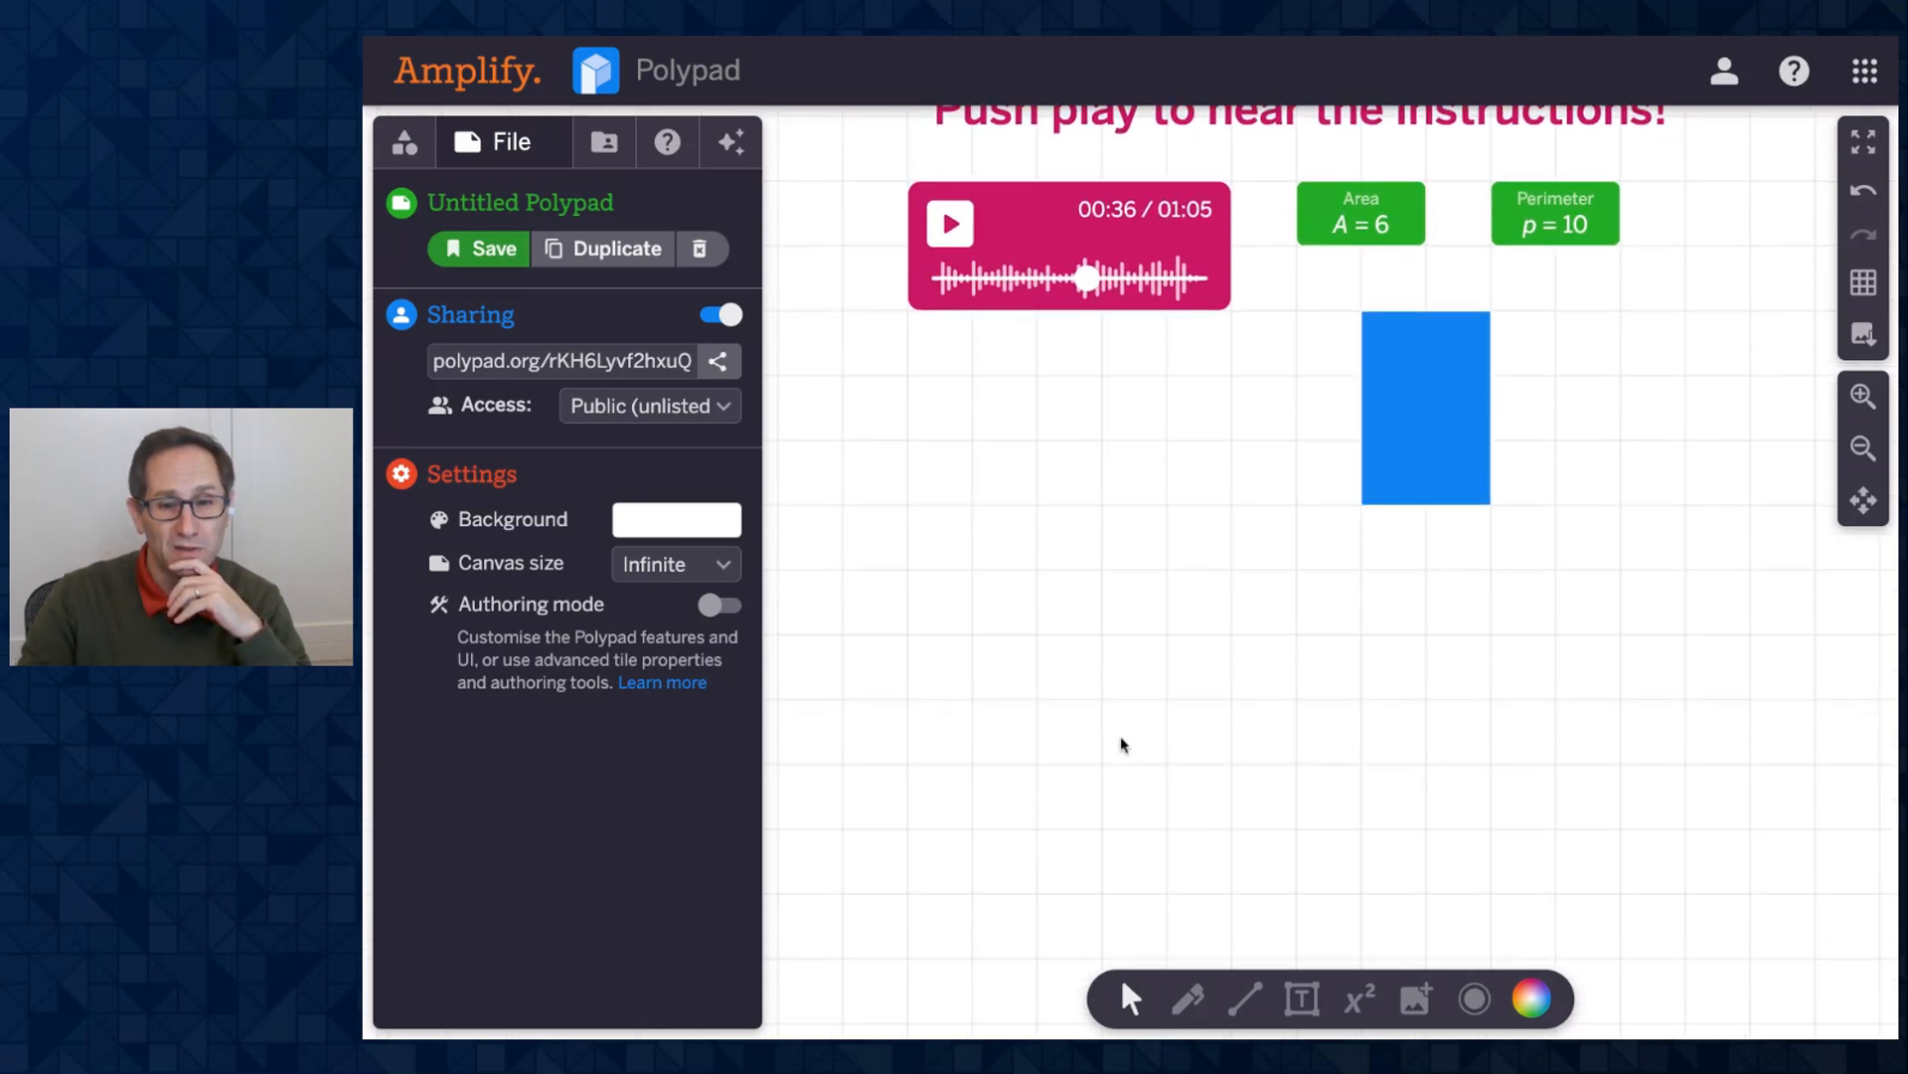
{"action": "left_click", "coordinate": [1864, 283]}
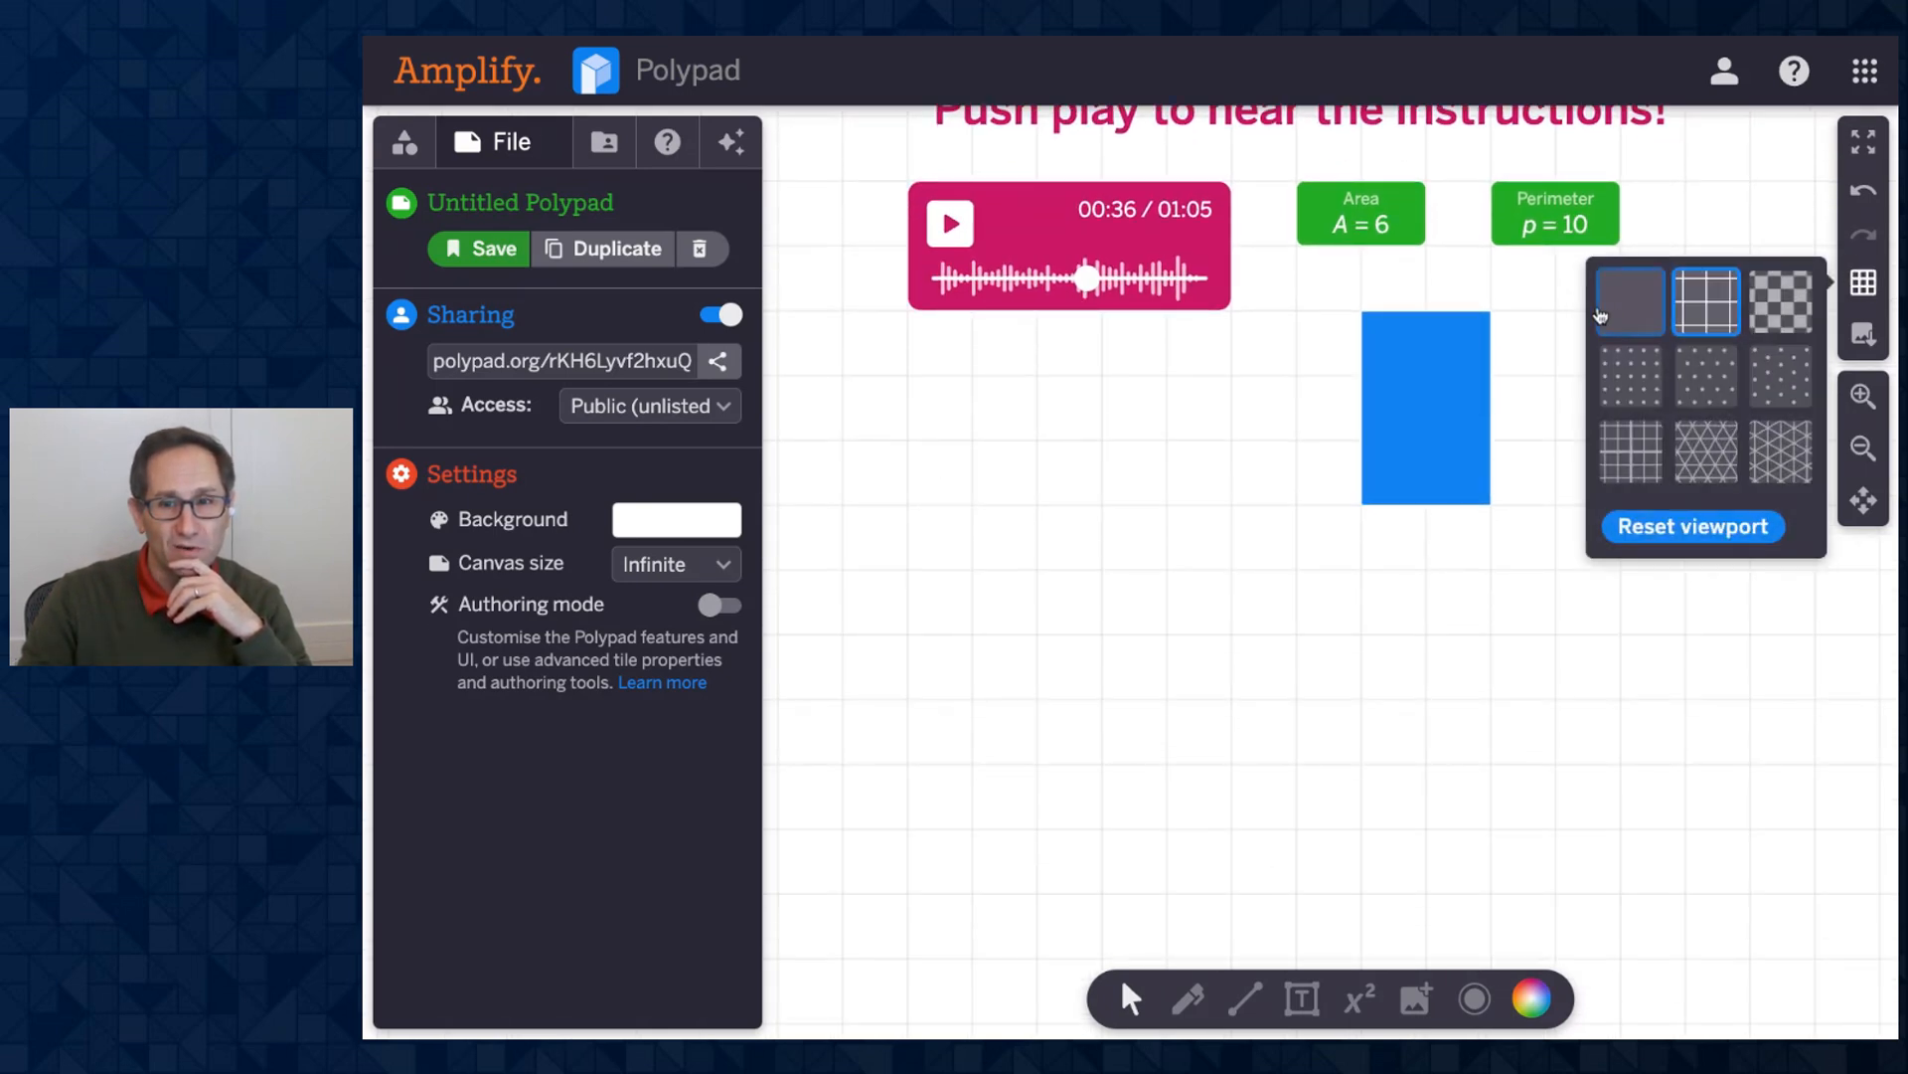
{"action": "left_click", "coordinate": [1605, 310]}
Add a thirds fraction bar and a fifths fraction bar to the canvas below the recording and rectangle.
{"action": "left_click", "coordinate": [405, 142]}
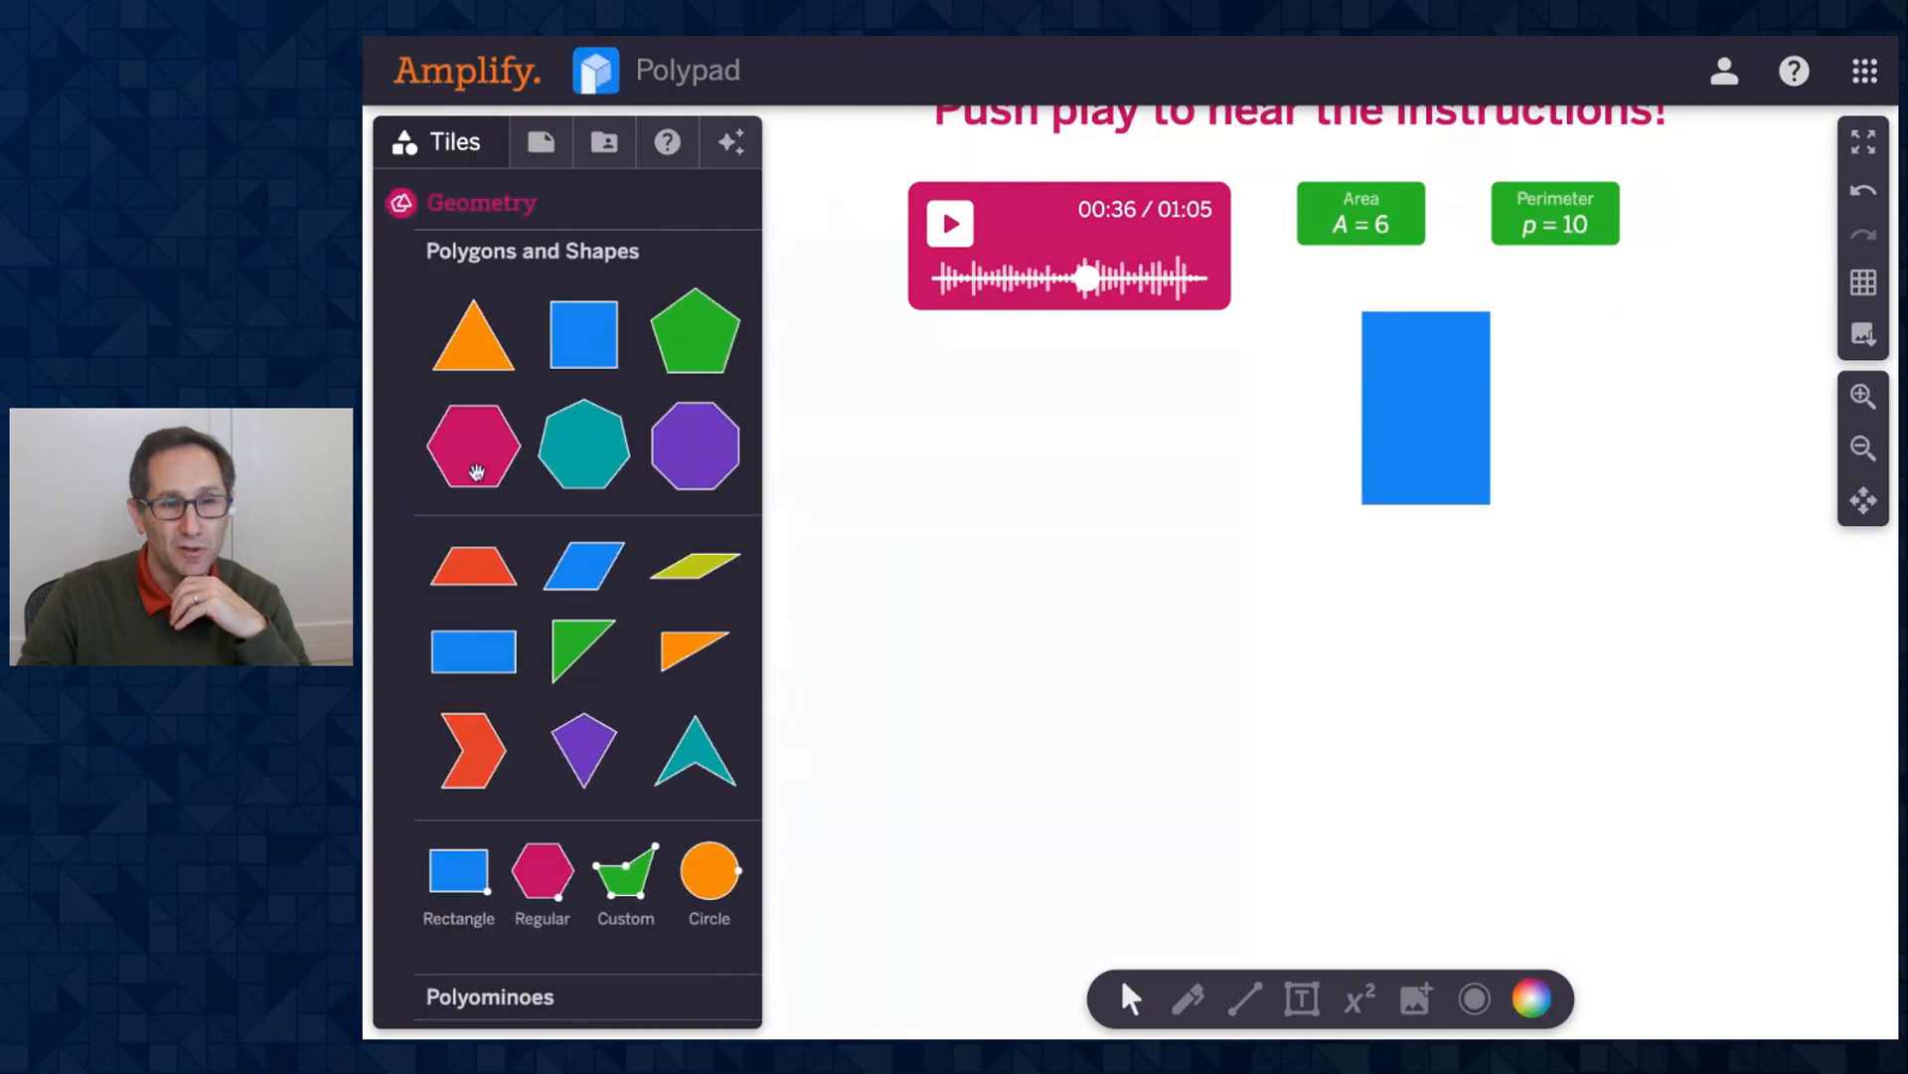
{"action": "scroll", "coordinate": [480, 483], "scroll_direction": "down", "scroll_amount": 5}
{"action": "left_click", "coordinate": [483, 785]}
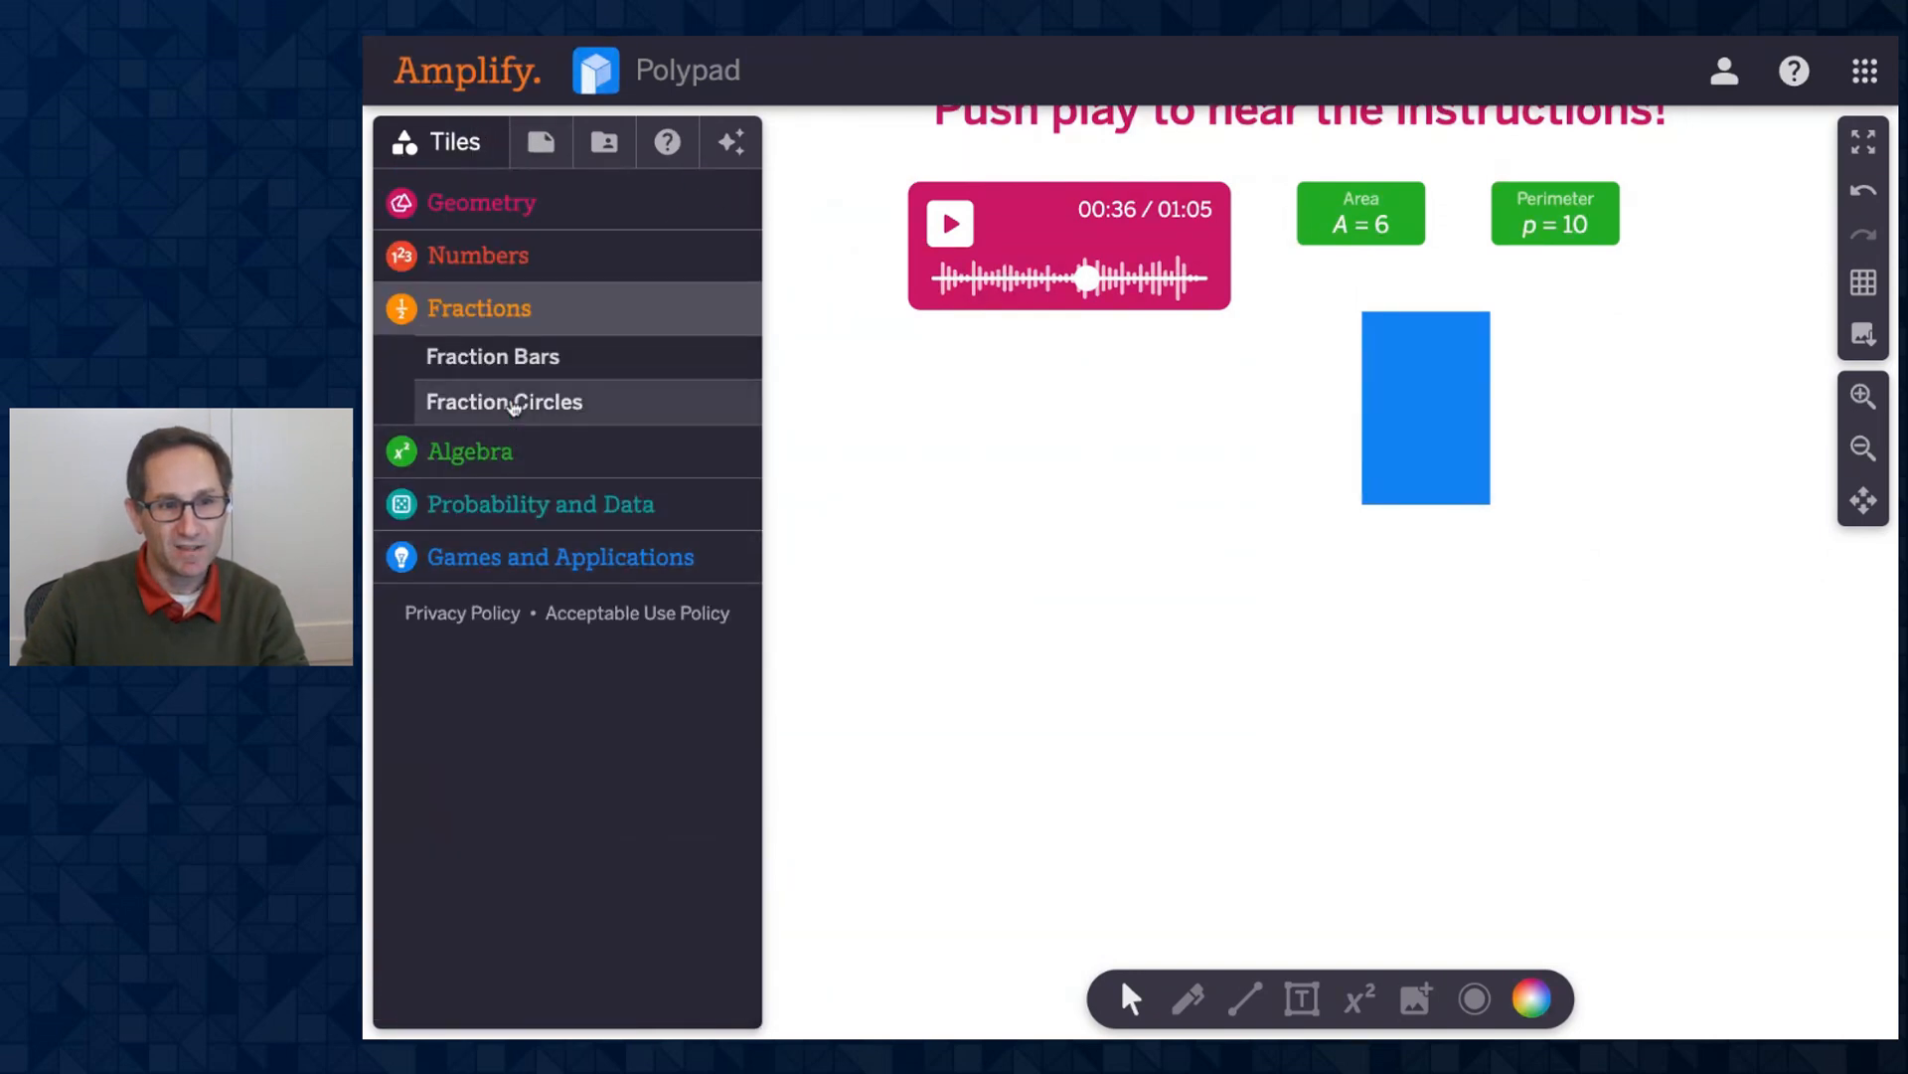
{"action": "left_click", "coordinate": [514, 360]}
{"action": "left_click", "coordinate": [534, 532]}
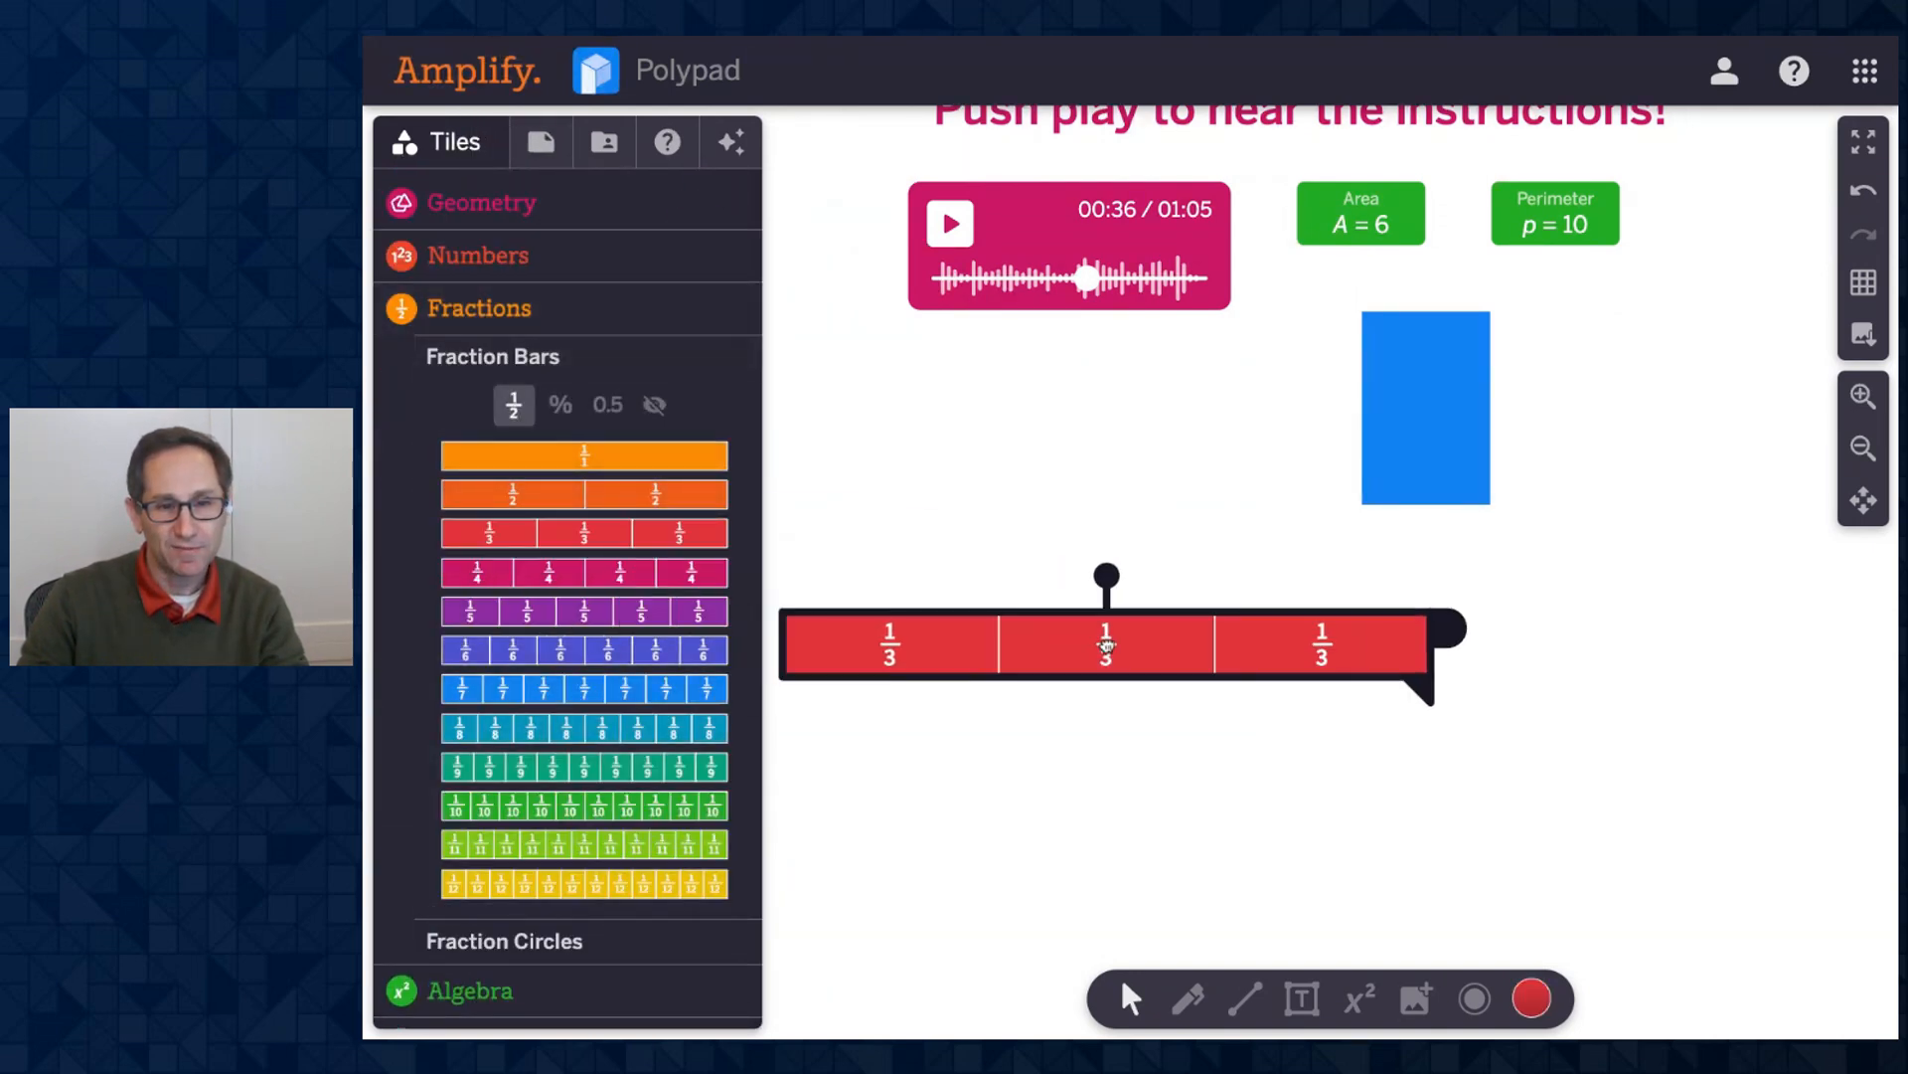
{"action": "left_click", "coordinate": [632, 614]}
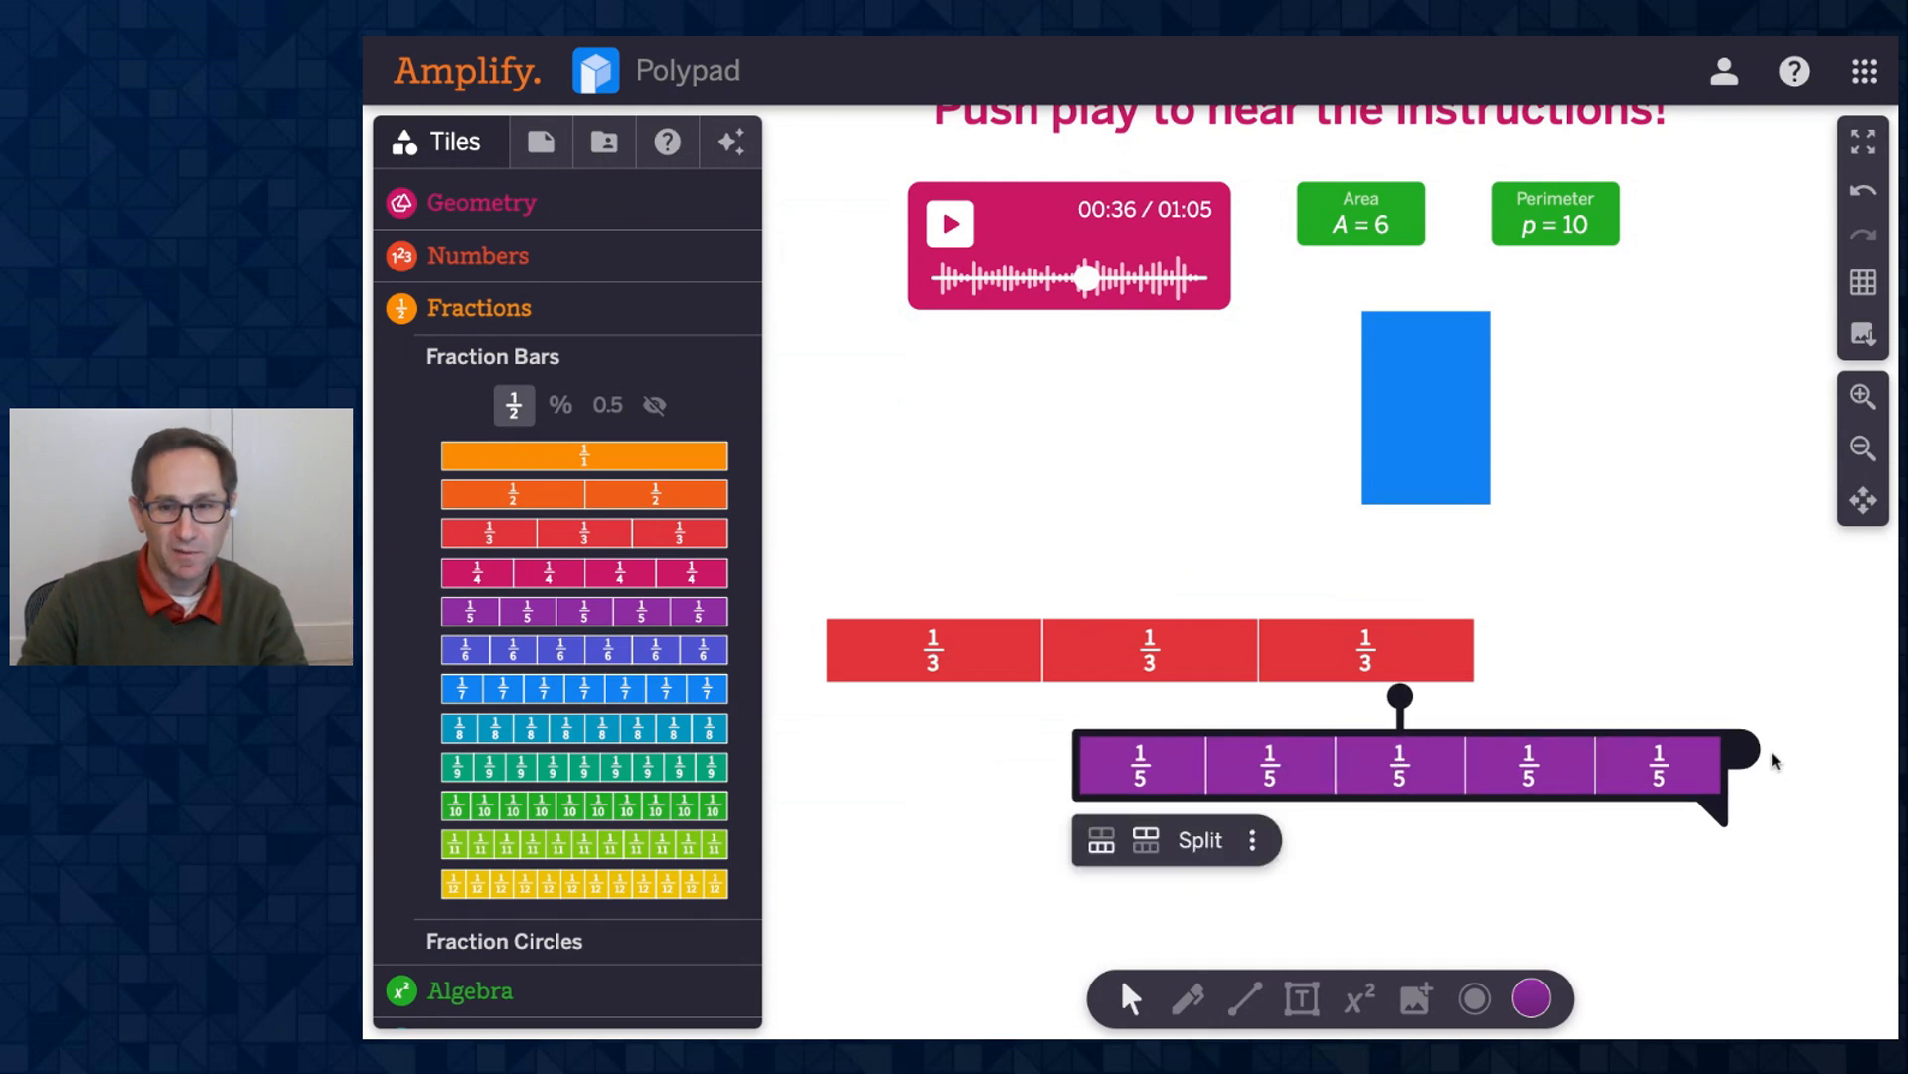
Shorten the fifths bar to four fifths and the thirds bar to two thirds.
{"action": "left_click_drag", "start_coordinate": [1744, 751], "coordinate": [1600, 751]}
{"action": "left_click", "coordinate": [1422, 654]}
{"action": "left_click_drag", "start_coordinate": [1491, 634], "coordinate": [1255, 632]}
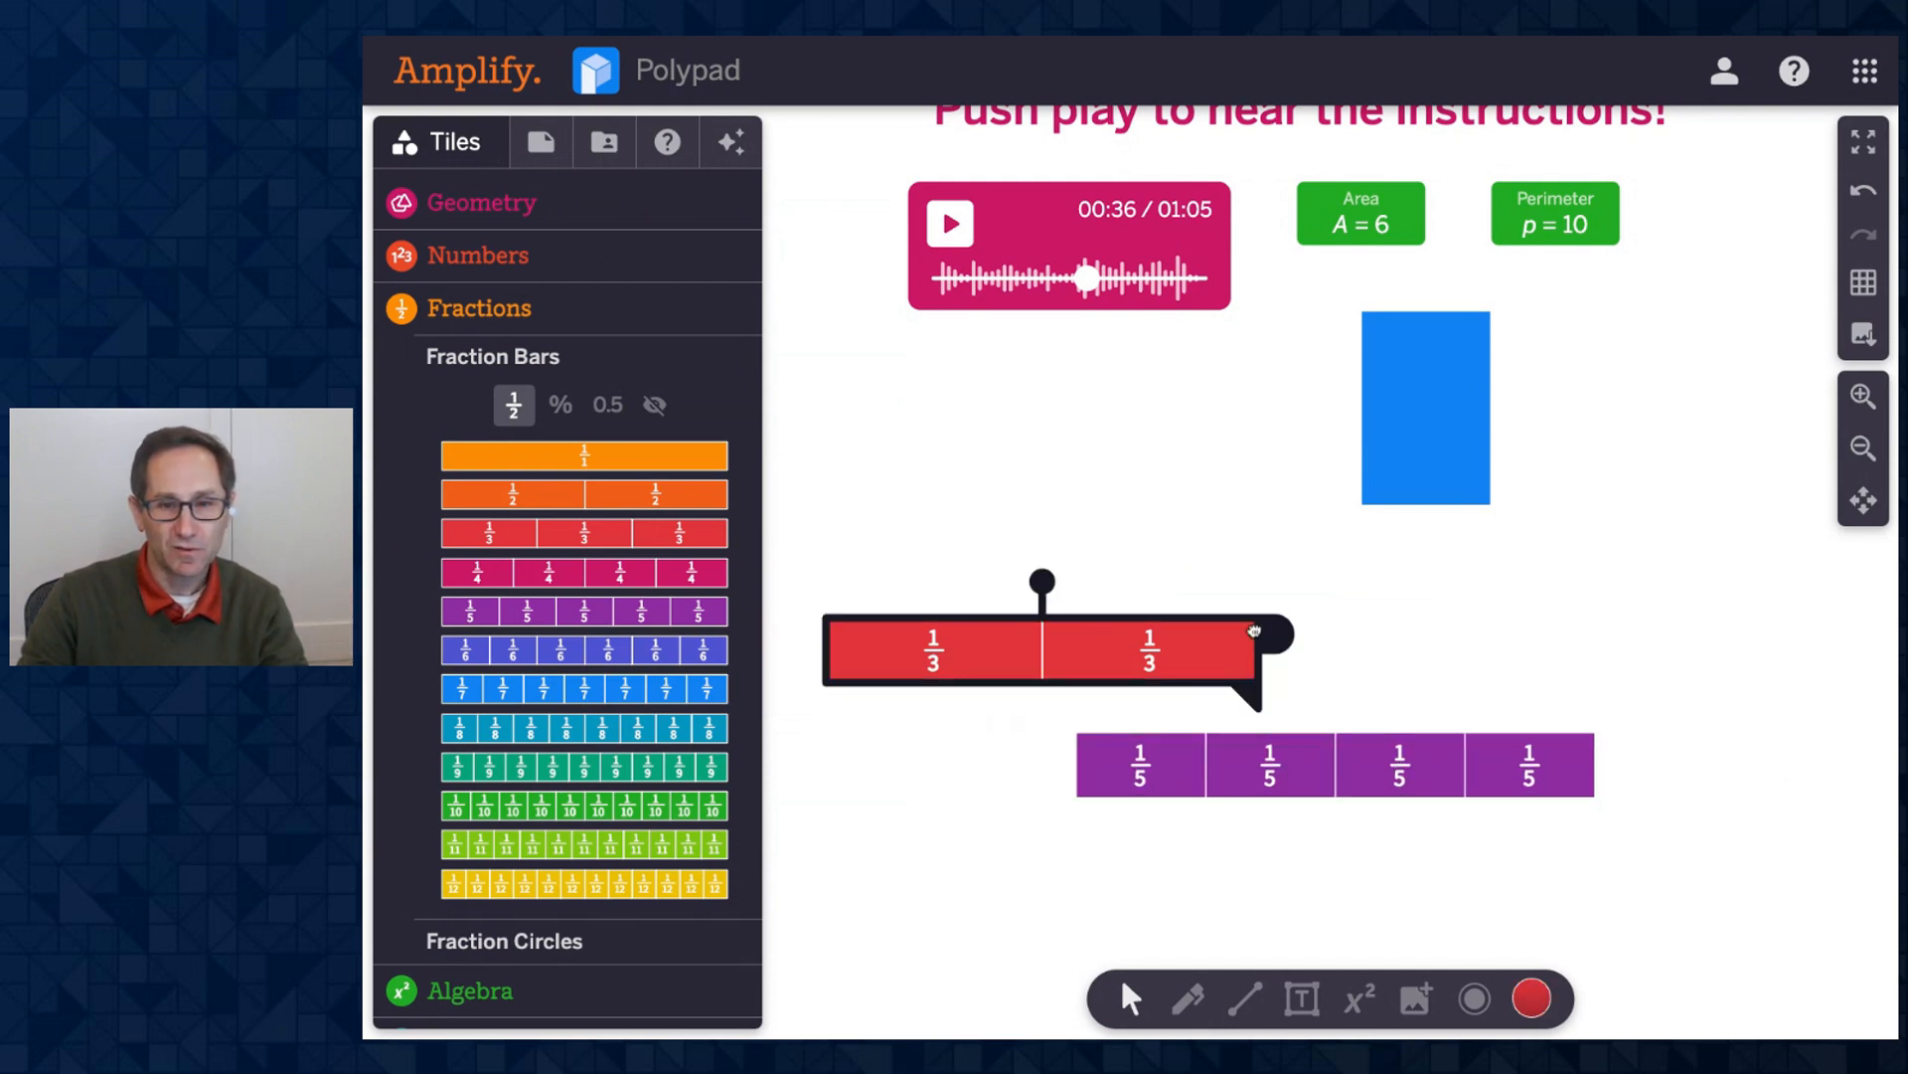
Try renaming the four-fifths bar as tenths, return it to fifths and deselect it.
{"action": "left_click", "coordinate": [1243, 770]}
{"action": "left_click", "coordinate": [1103, 843]}
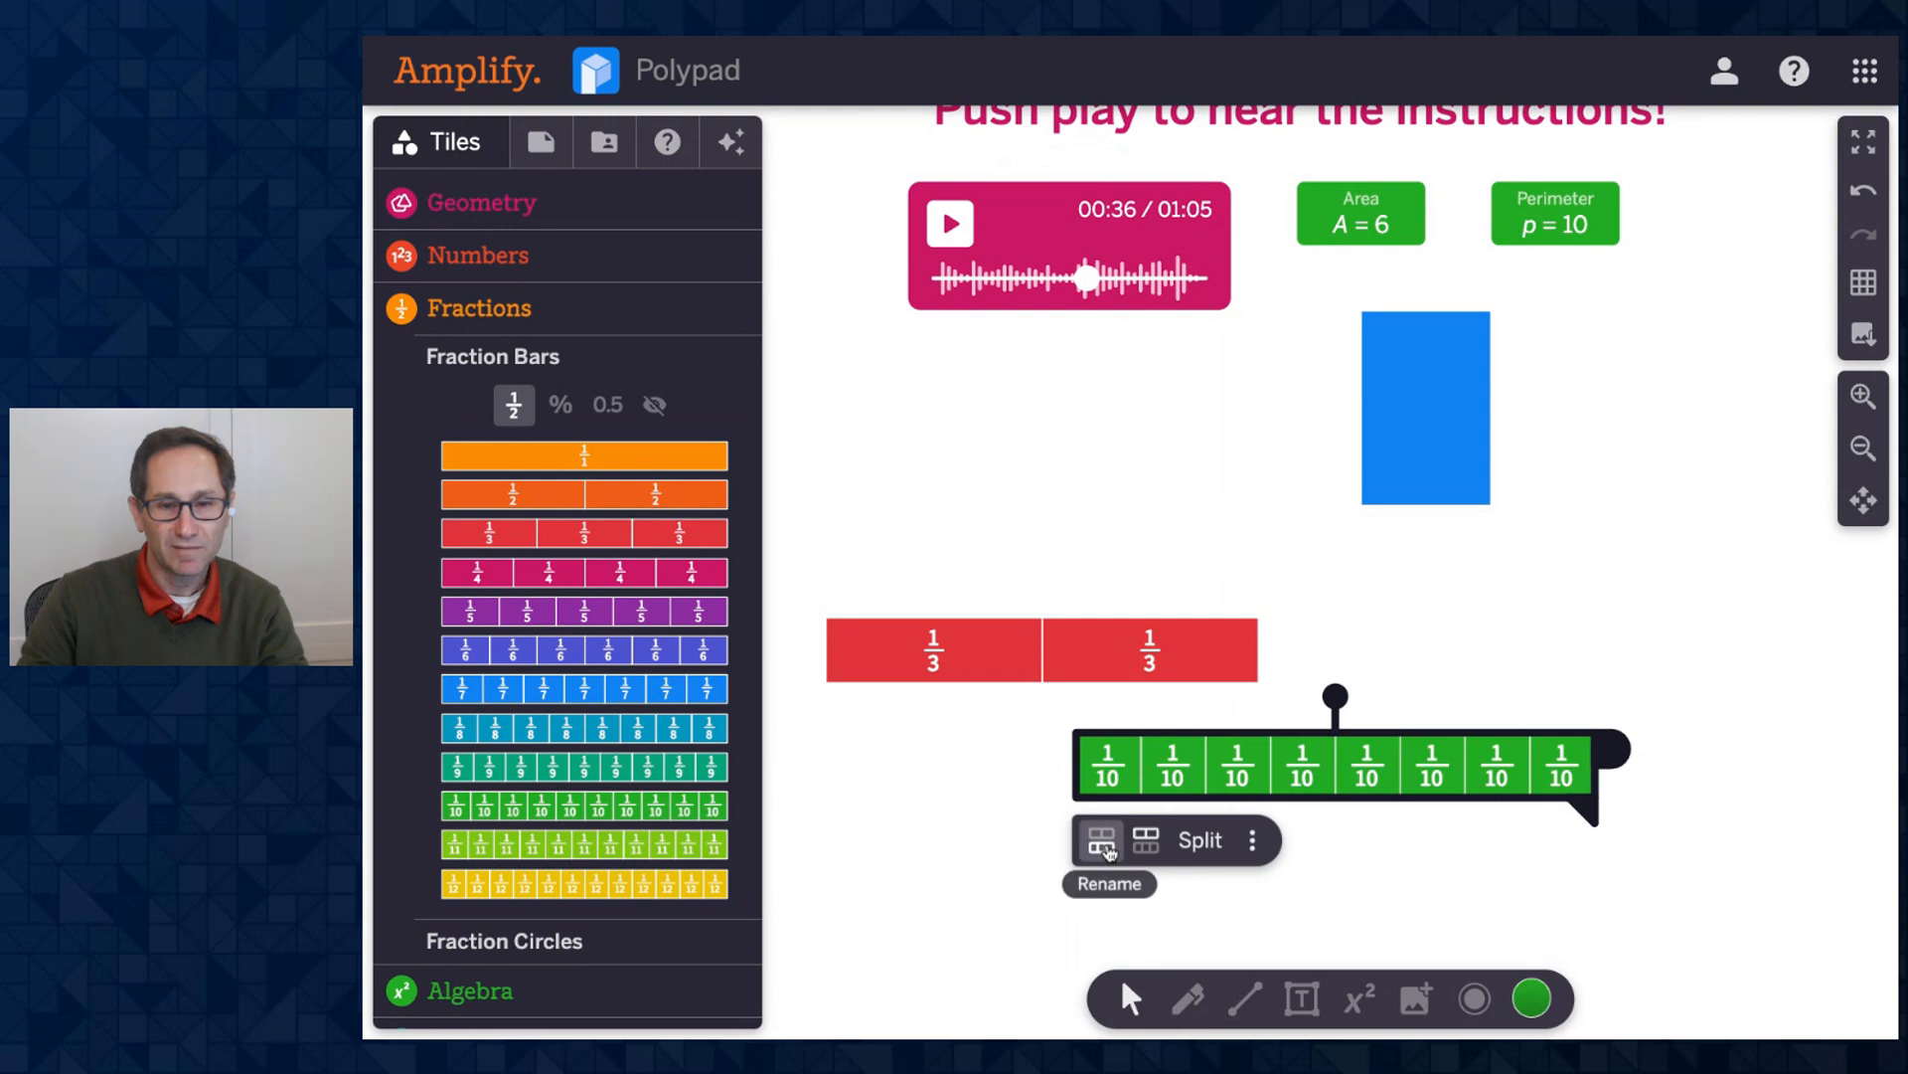
{"action": "left_click", "coordinate": [1103, 843]}
{"action": "left_click", "coordinate": [1103, 843]}
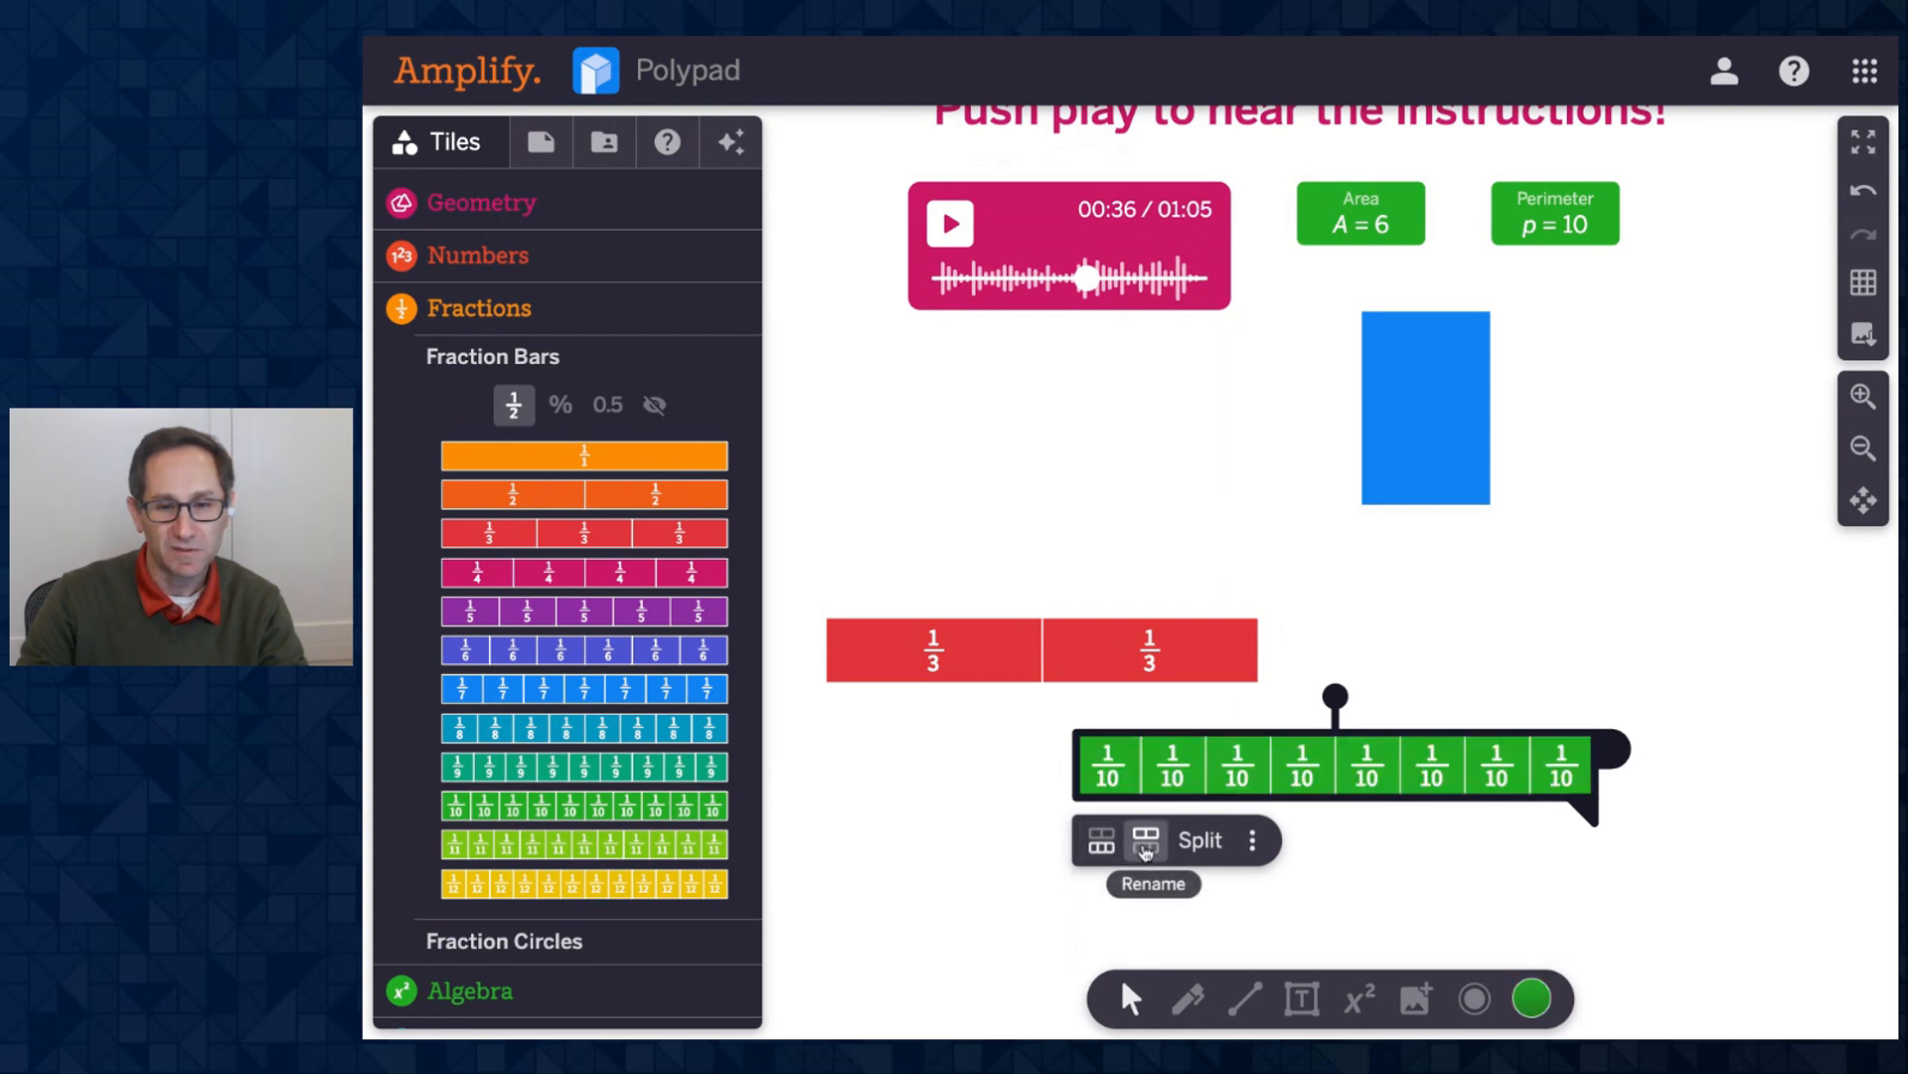
{"action": "left_click", "coordinate": [1103, 843]}
{"action": "left_click", "coordinate": [1408, 634]}
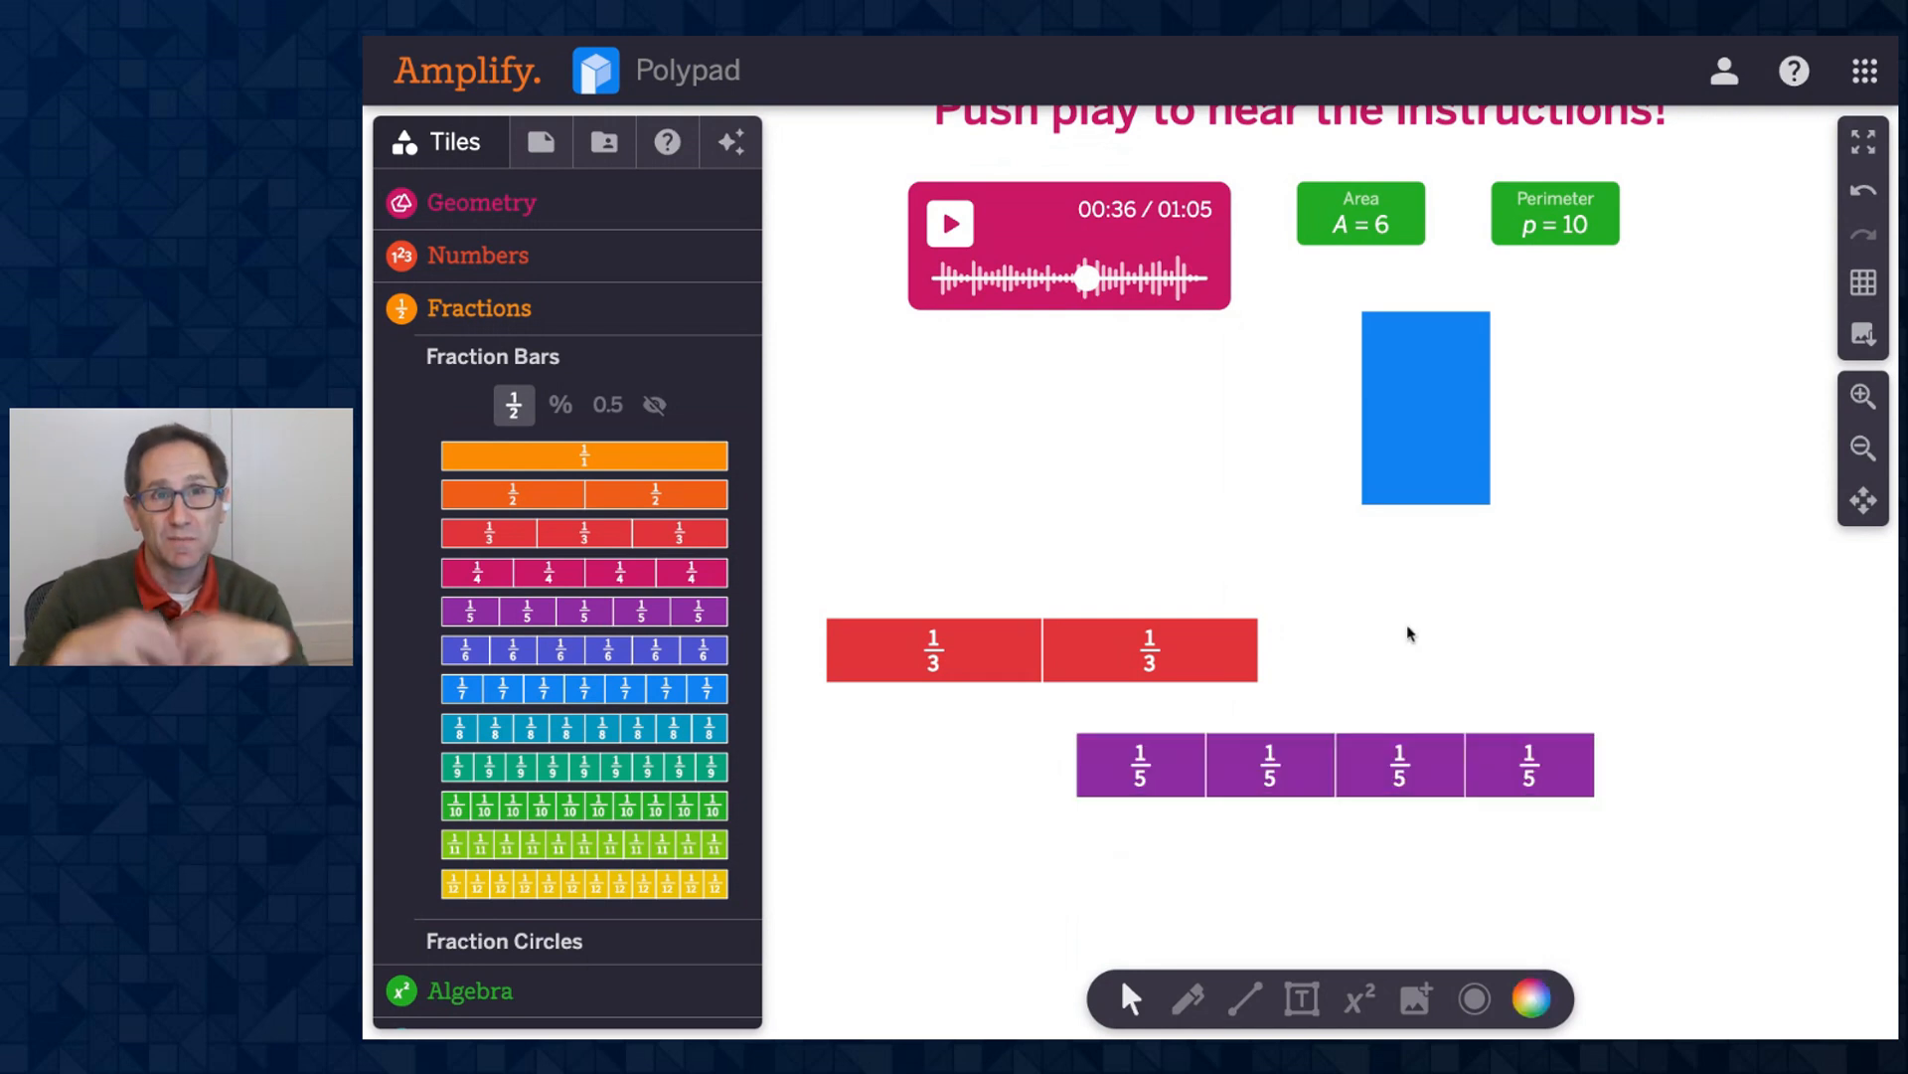